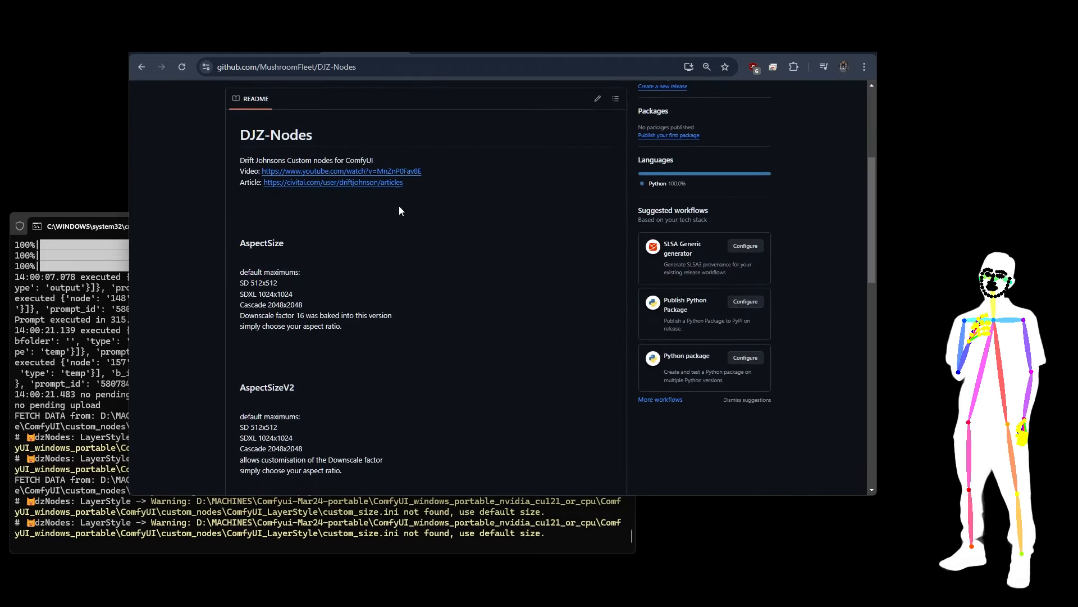
Read the DJZ-Nodes README's default maximums and Downscale factor notes for AspectSize and AspectSizeV2.
scroll(399, 210, "down", 1)
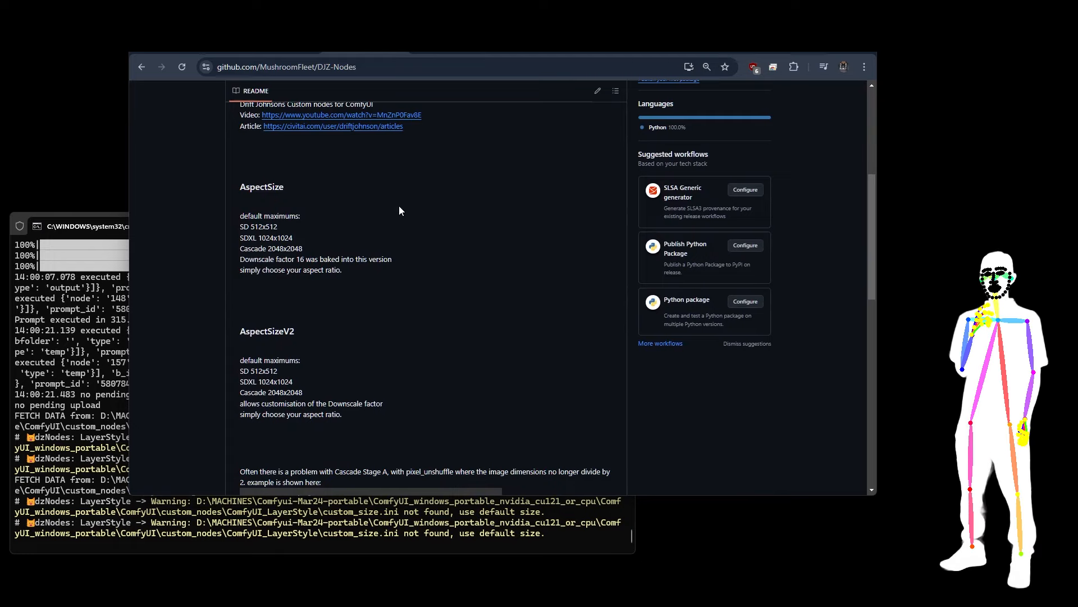
scroll(399, 211, "up", 2)
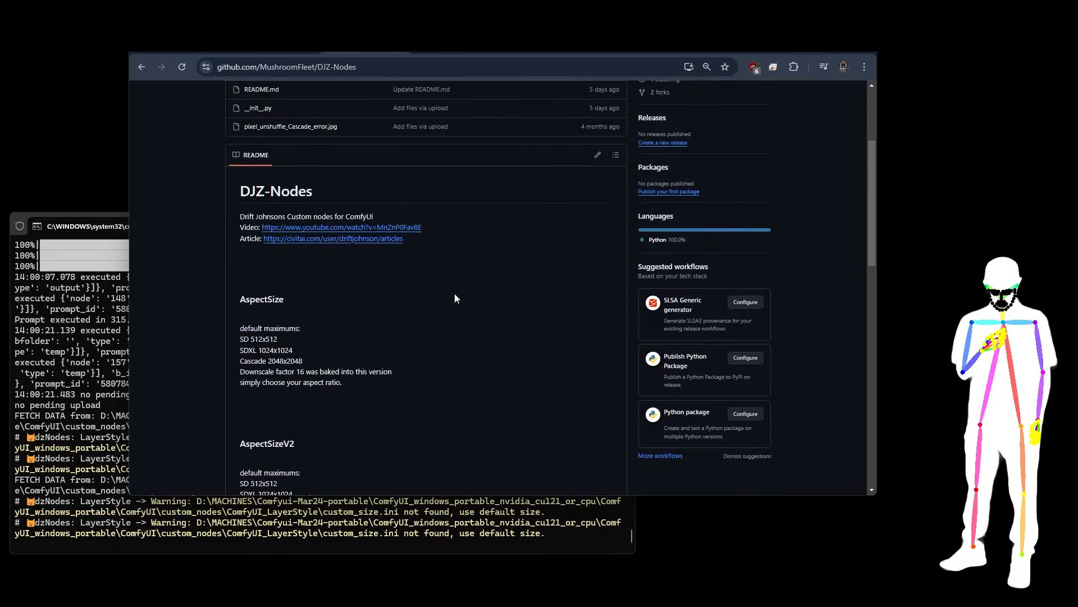
scroll(380, 329, "down", 2)
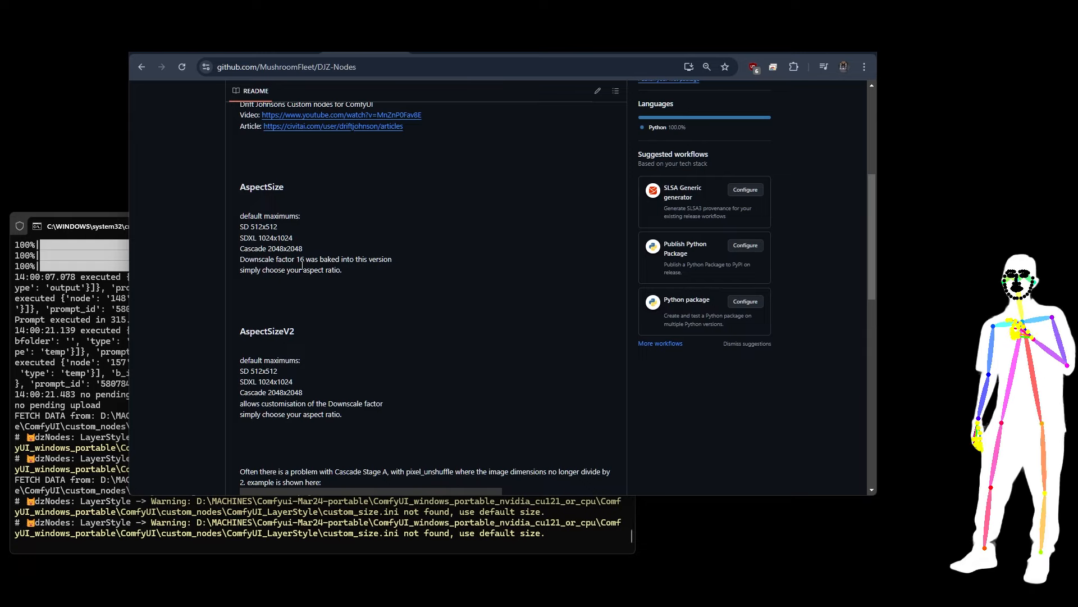
left_click_drag(298, 260, 304, 259)
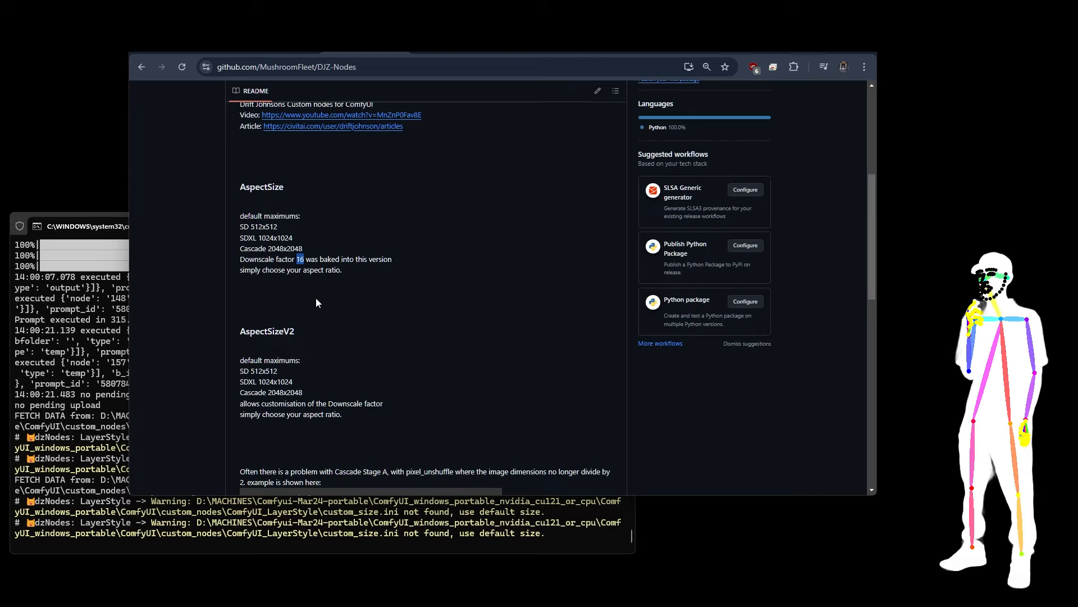
left_click(312, 262)
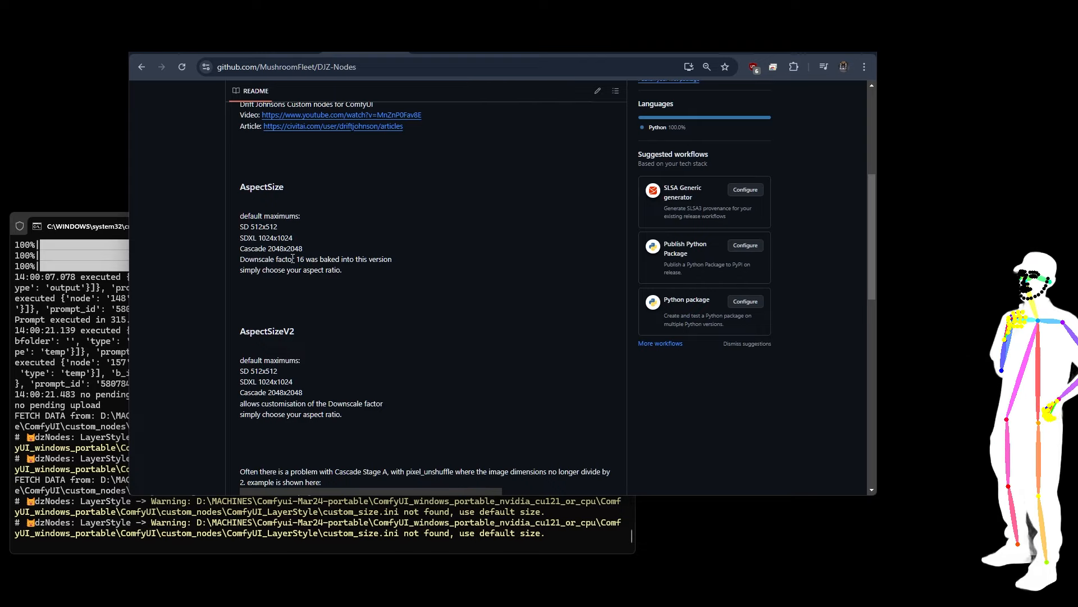
scroll(293, 259, "down", 2)
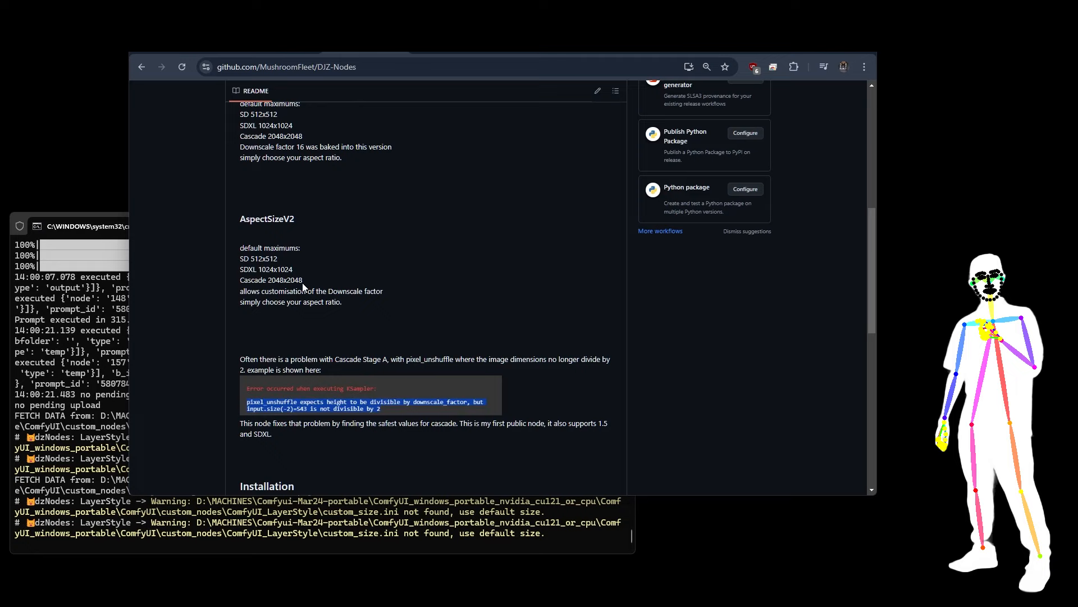
left_click_drag(303, 286, 272, 284)
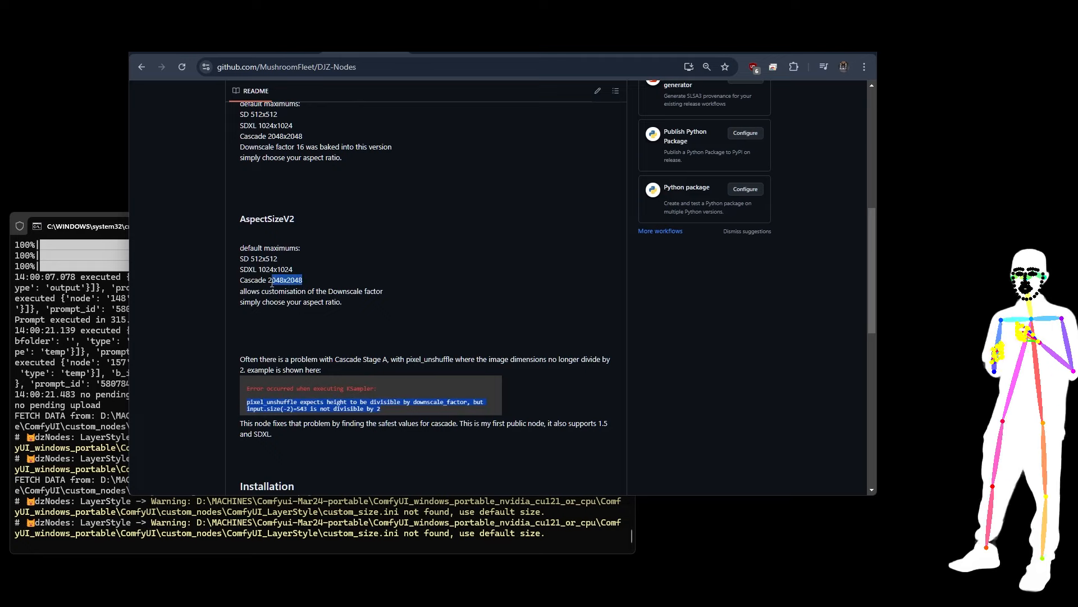
left_click(310, 290)
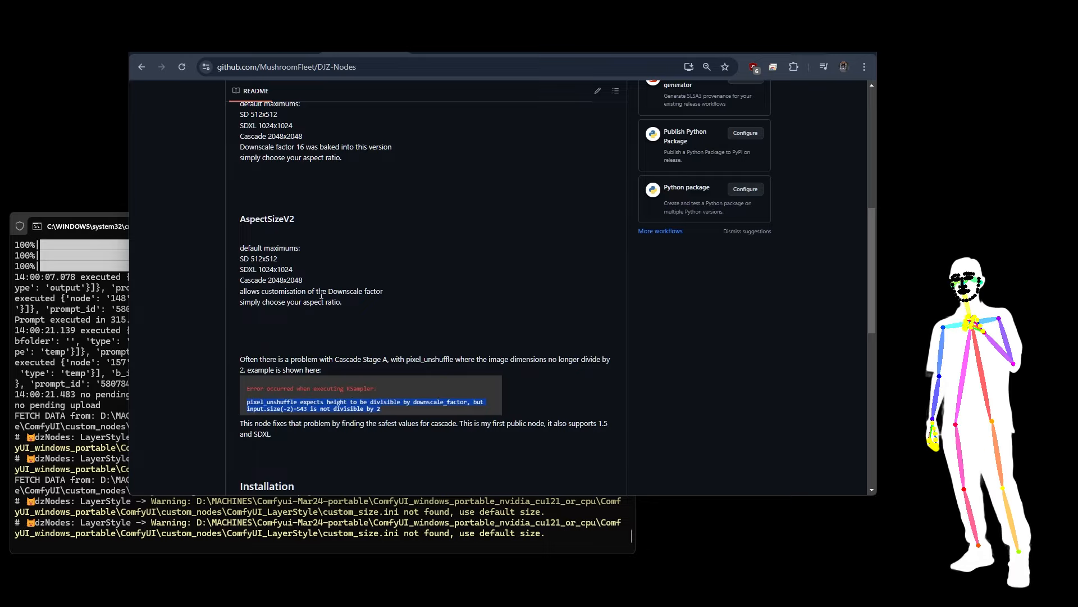
Review the repository's file list and compare how AspectSize and AspectSizeV2 handle the Downscale factor in the README.
scroll(341, 288, "up", 10)
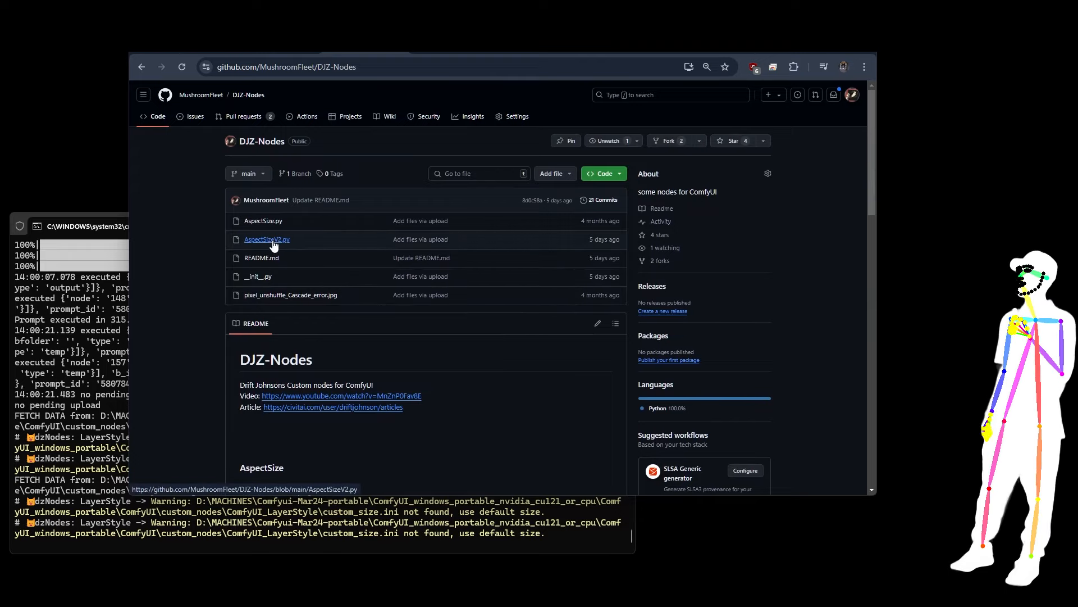
scroll(380, 250, "down", 5)
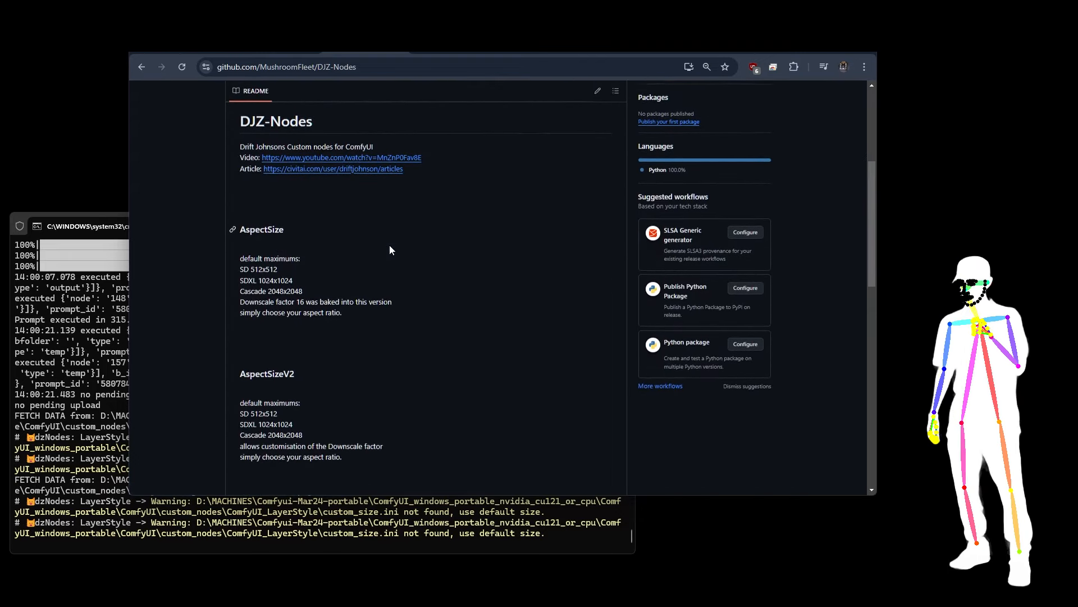
left_click_drag(242, 259, 299, 260)
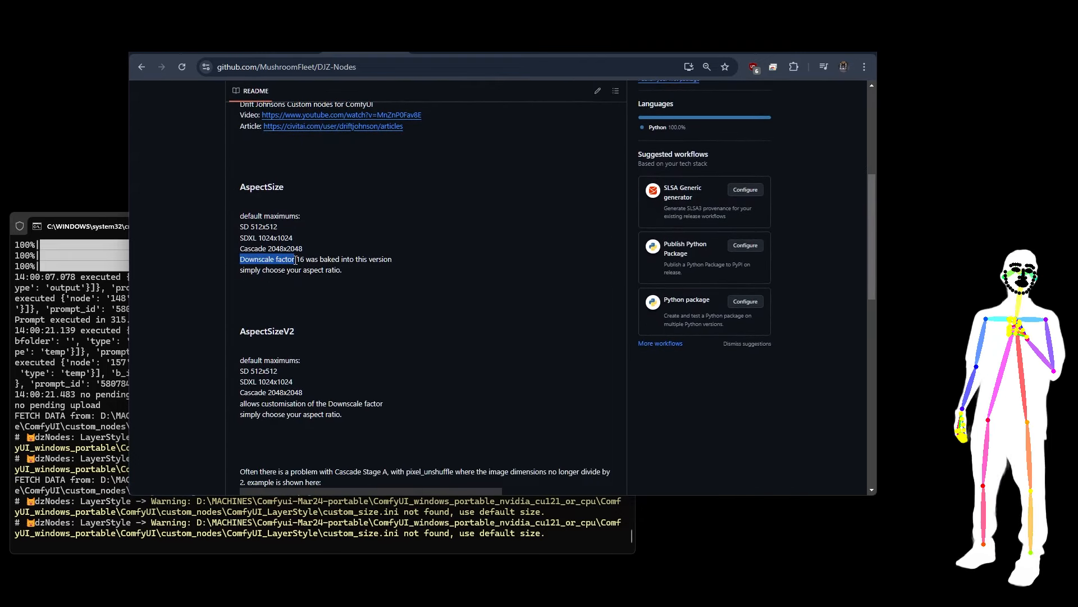
left_click(313, 267)
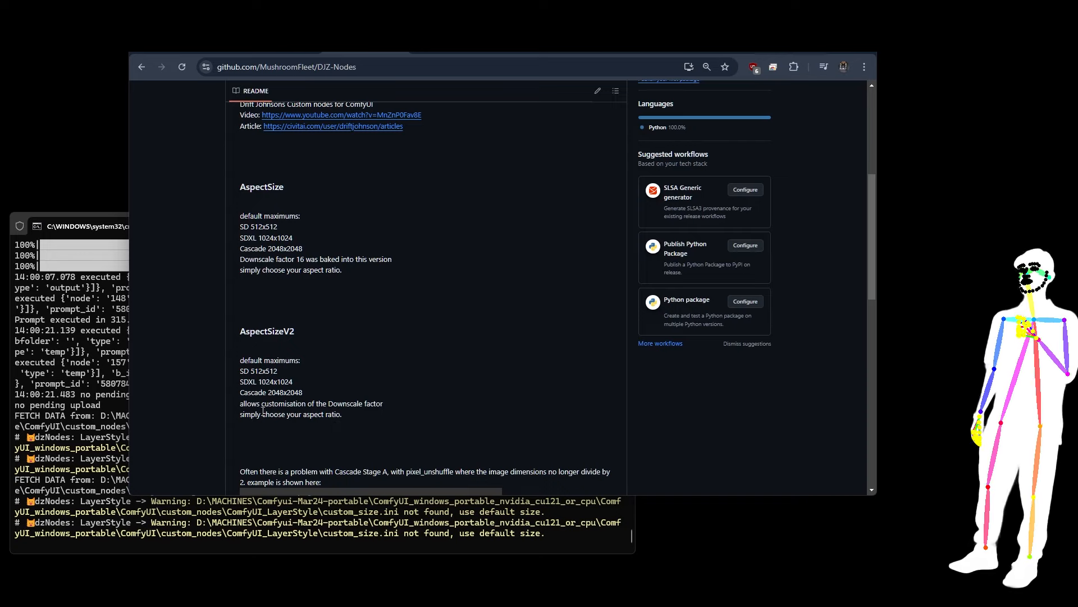
left_click_drag(297, 259, 305, 260)
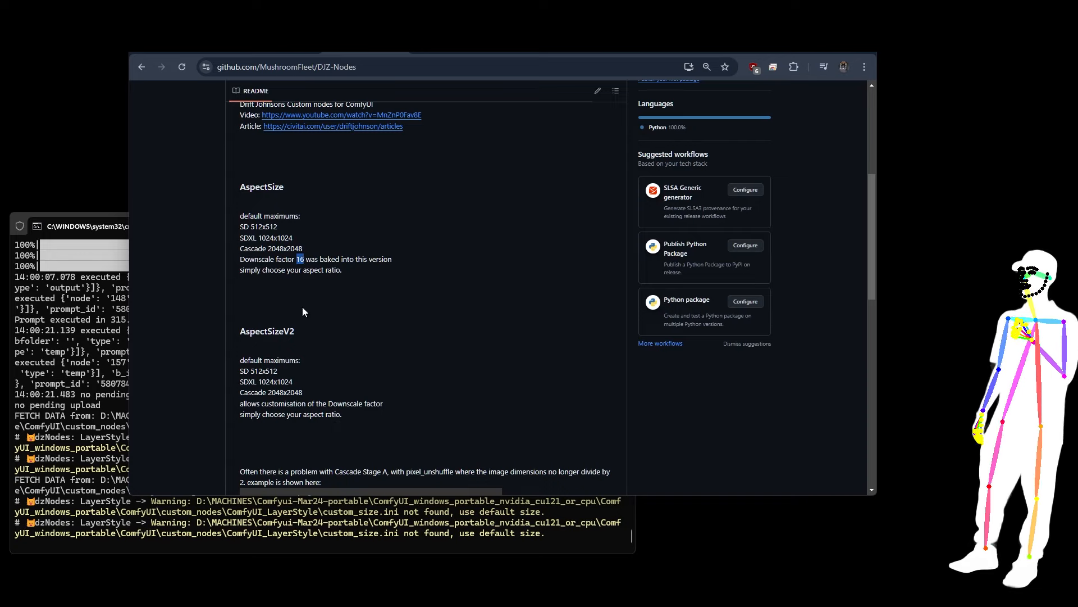
left_click(324, 340)
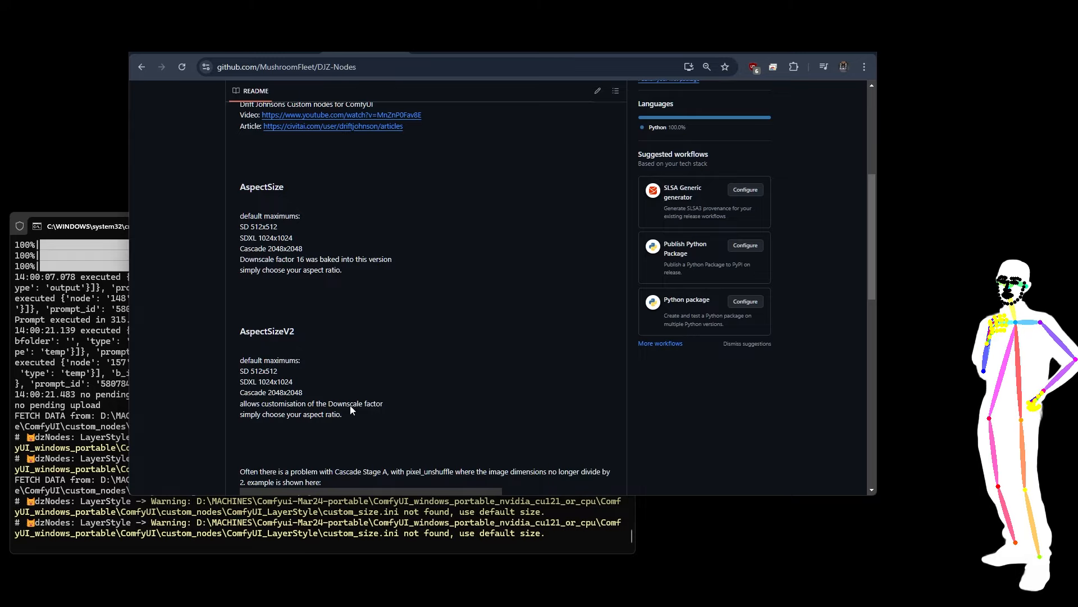
scroll(351, 409, "down", 5)
scroll(375, 404, "up", 7)
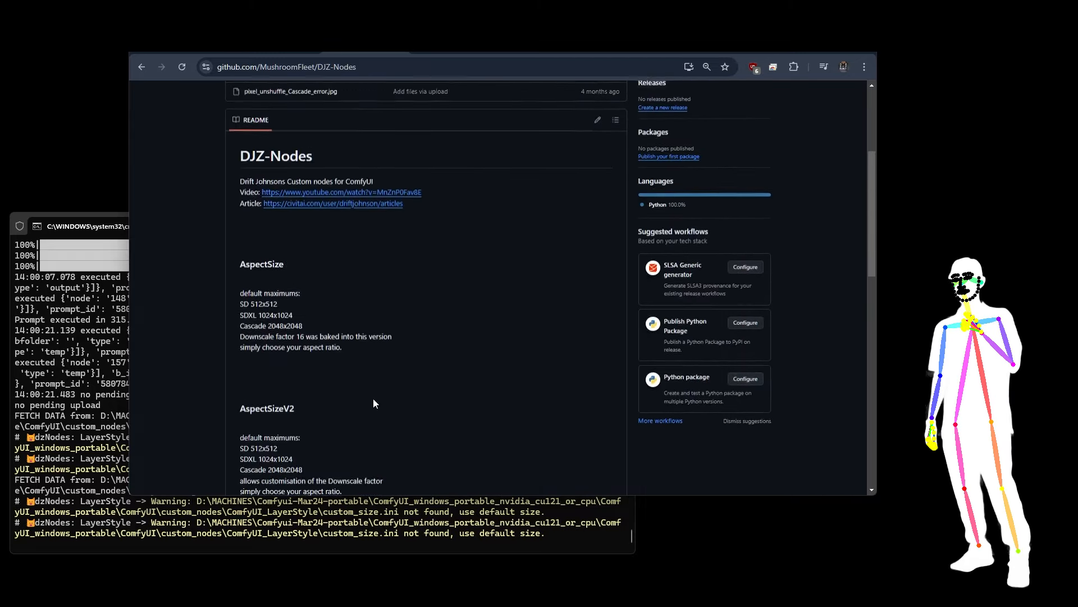
scroll(376, 403, "up", 4)
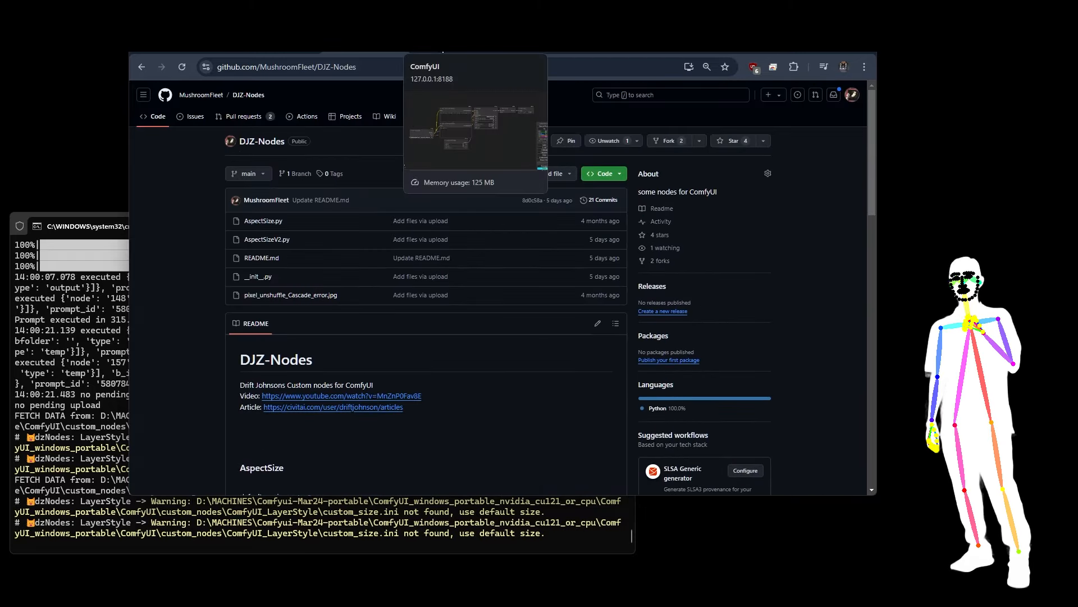
Switch to ComfyUI and queue the loaded text-to-image workflow for a first generation.
left_click(442, 53)
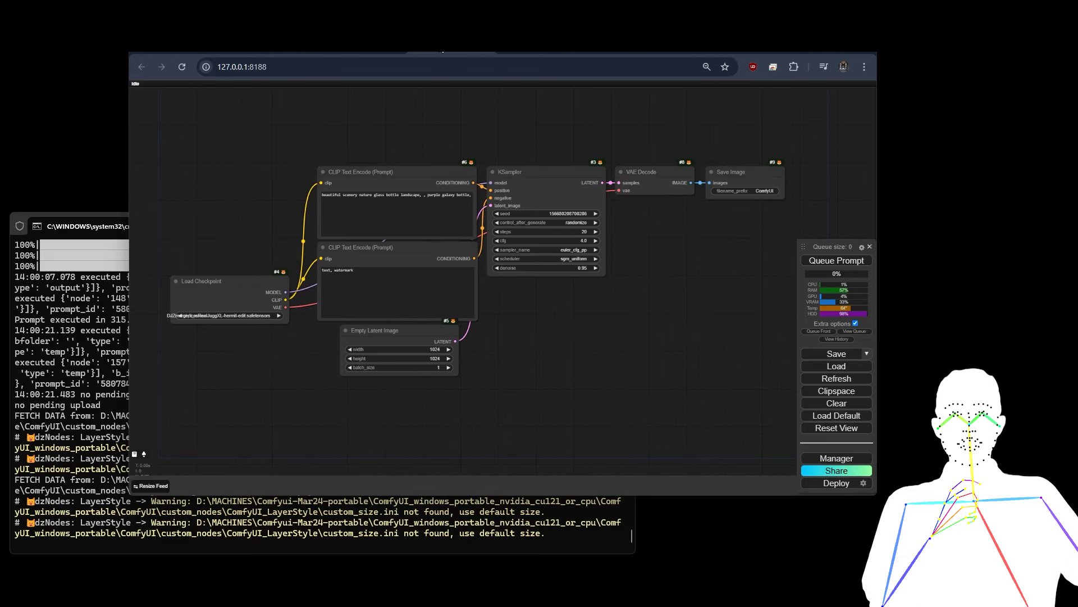
left_click(825, 258)
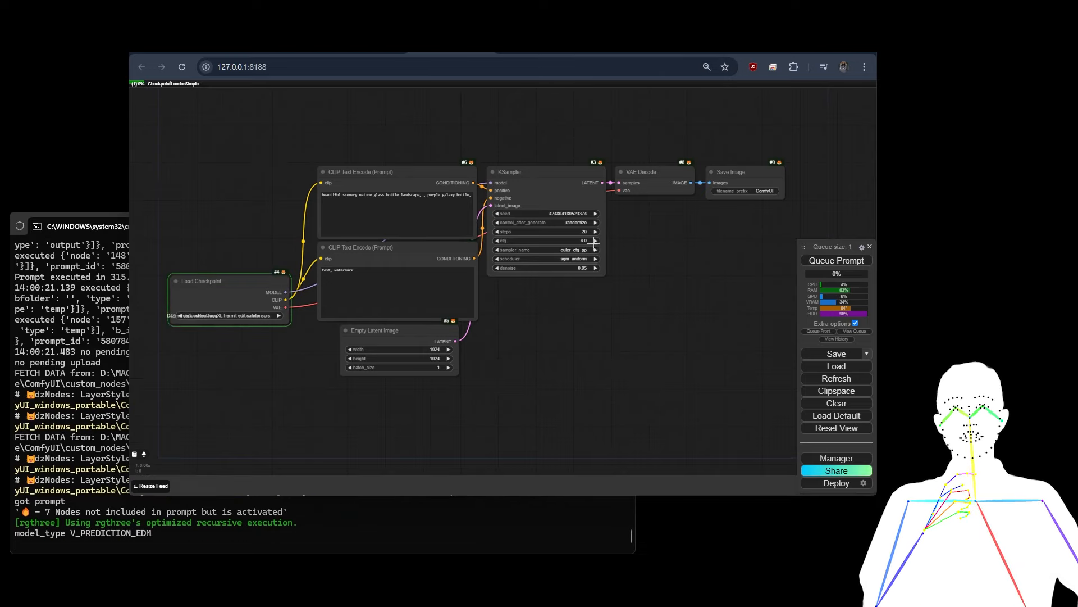
scroll(626, 227, "up", 8)
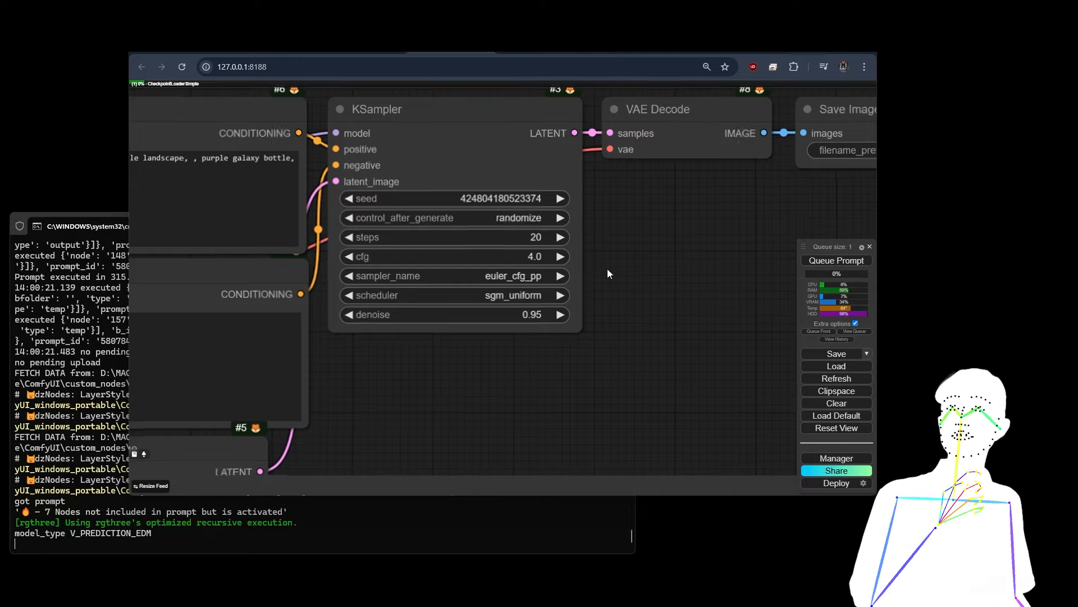
scroll(608, 268, "down", 5)
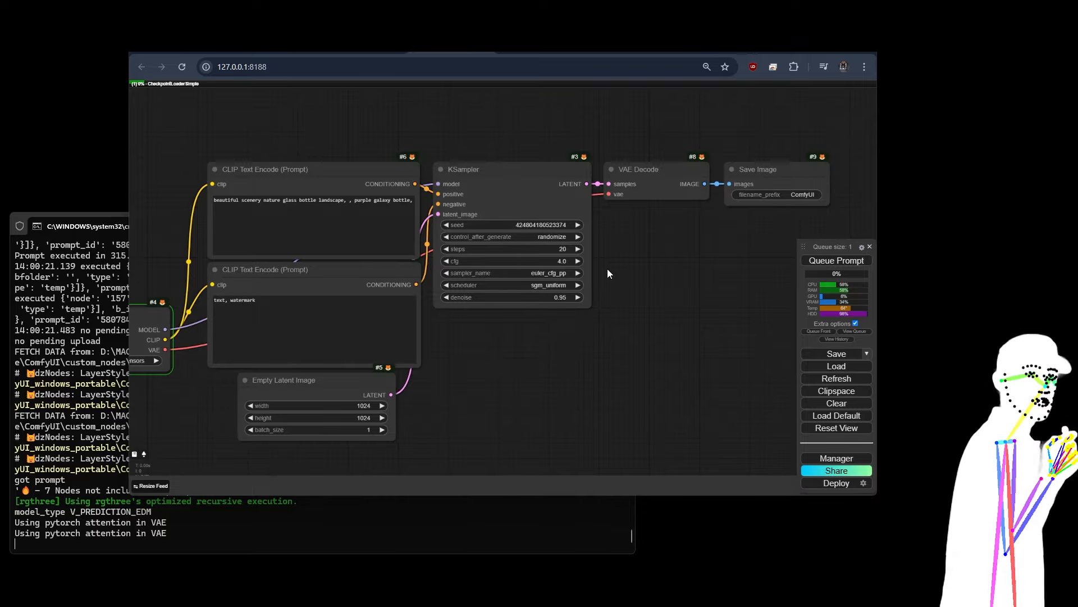
Set the KSampler node's denoise to 1.
scroll(565, 315, "up", 7)
left_click(548, 280)
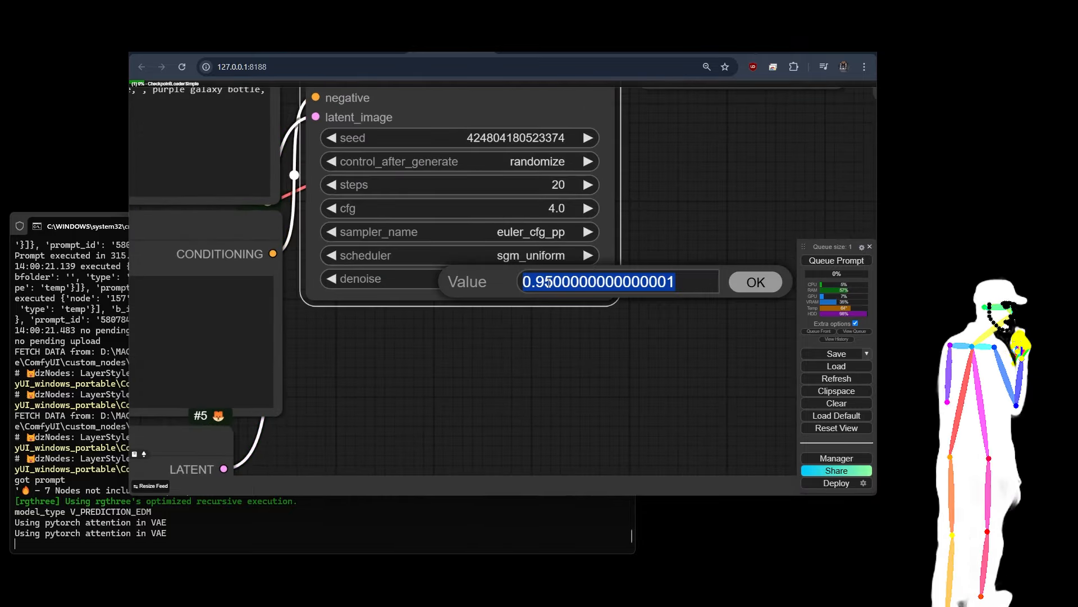
type("1")
key("Return")
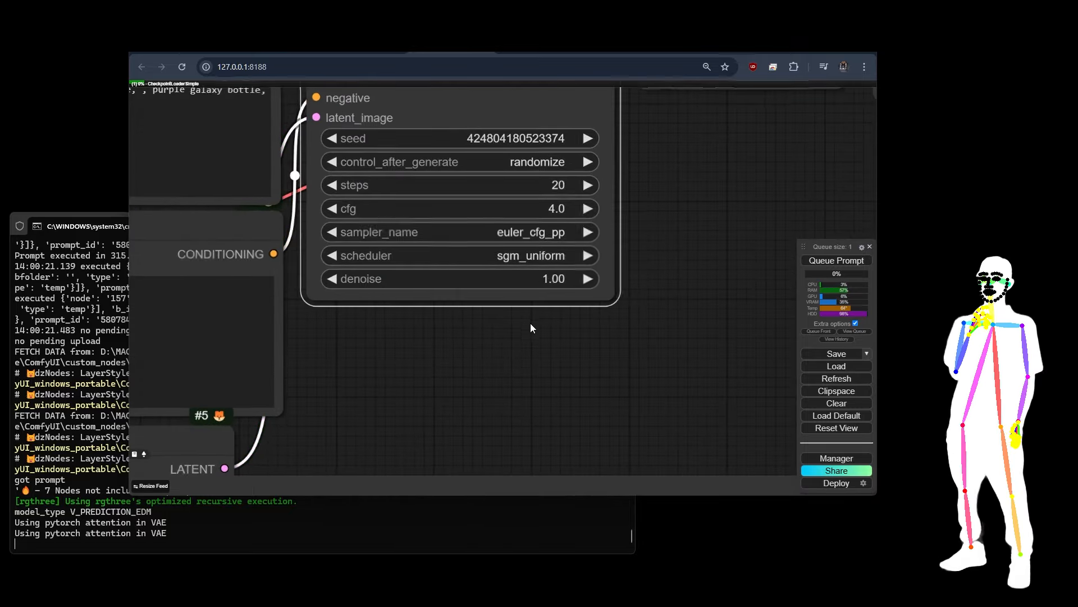
Enlarge the Save Image node so the generated picture can be viewed at a larger size.
scroll(530, 326, "down", 12)
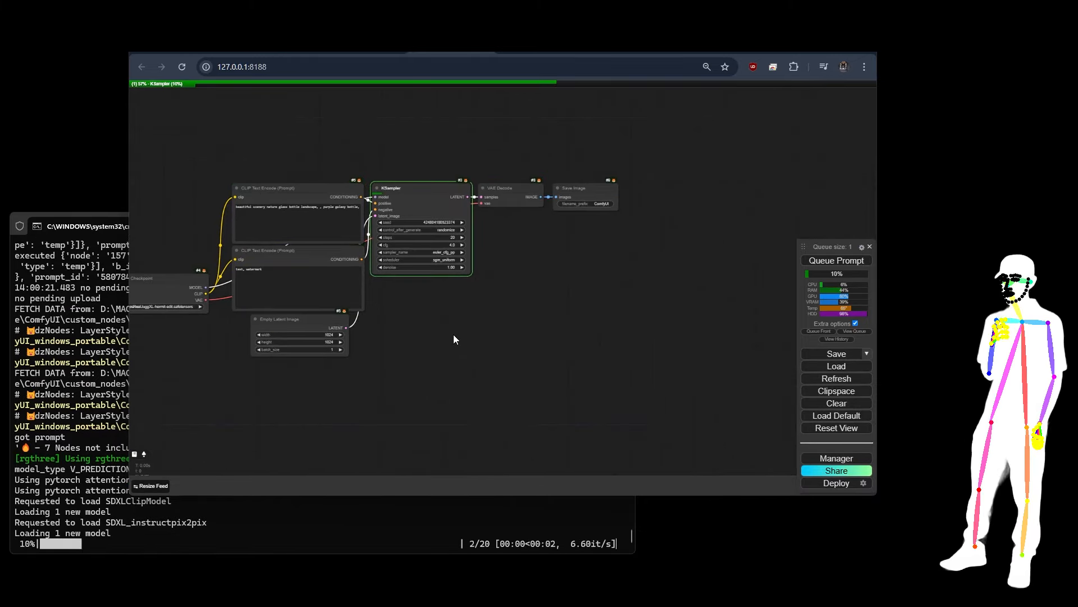
left_click_drag(454, 335, 453, 296)
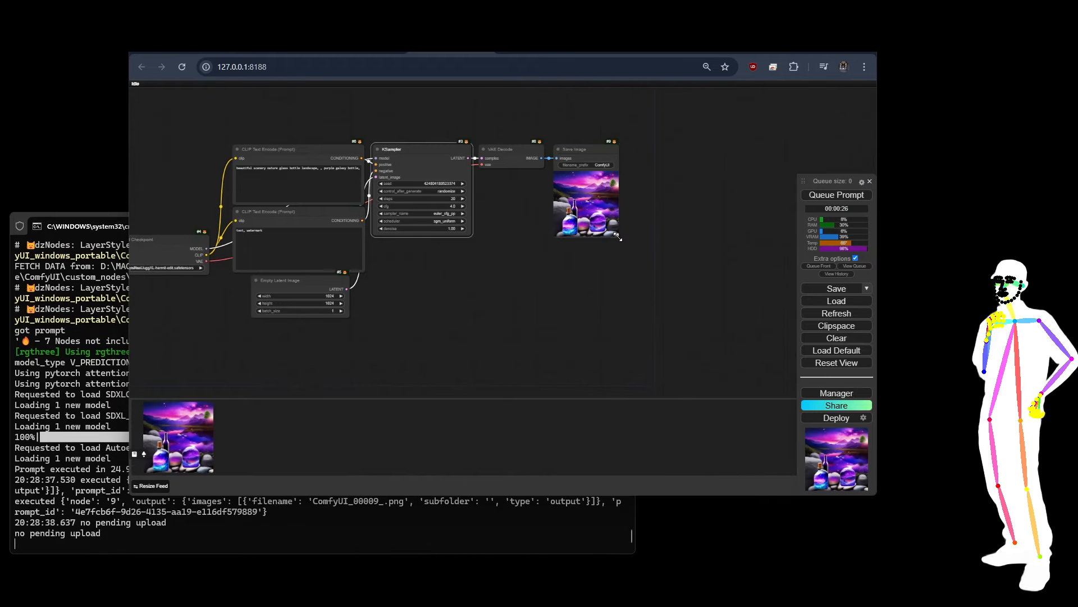
left_click_drag(620, 243, 500, 369)
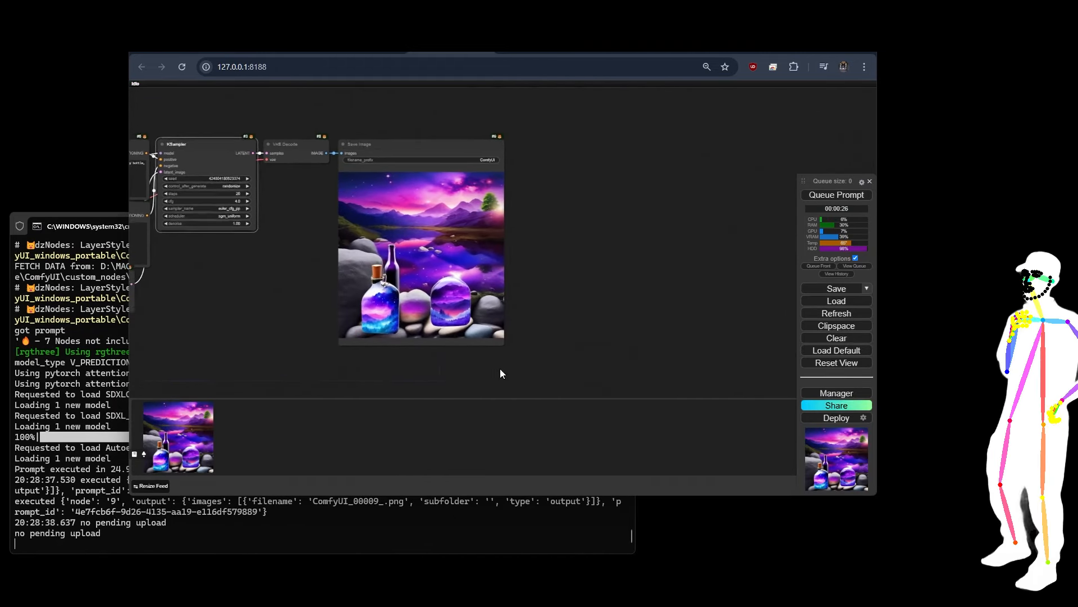
scroll(546, 313, "up", 6)
Queue another generation with the same sampler settings and inspect the new picture in the Save Image node.
left_click(820, 195)
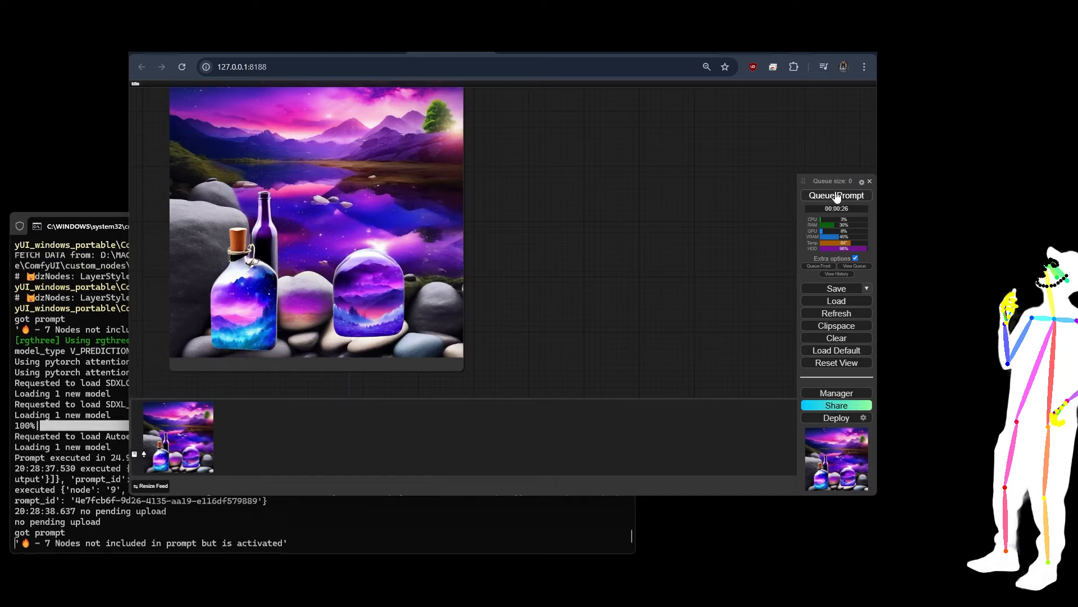
scroll(557, 231, "down", 3)
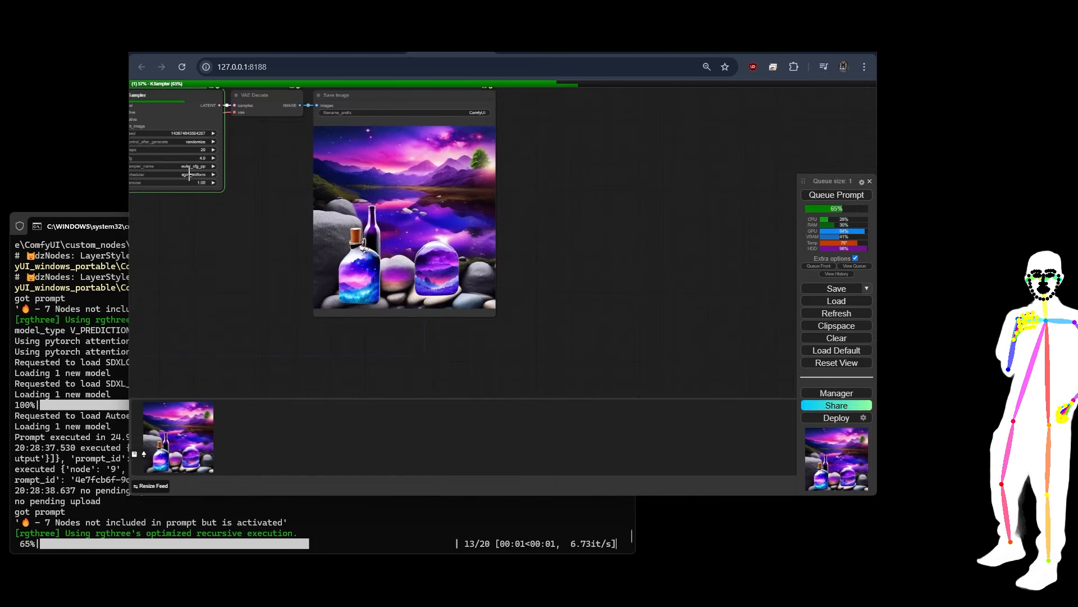
scroll(538, 203, "up", 3)
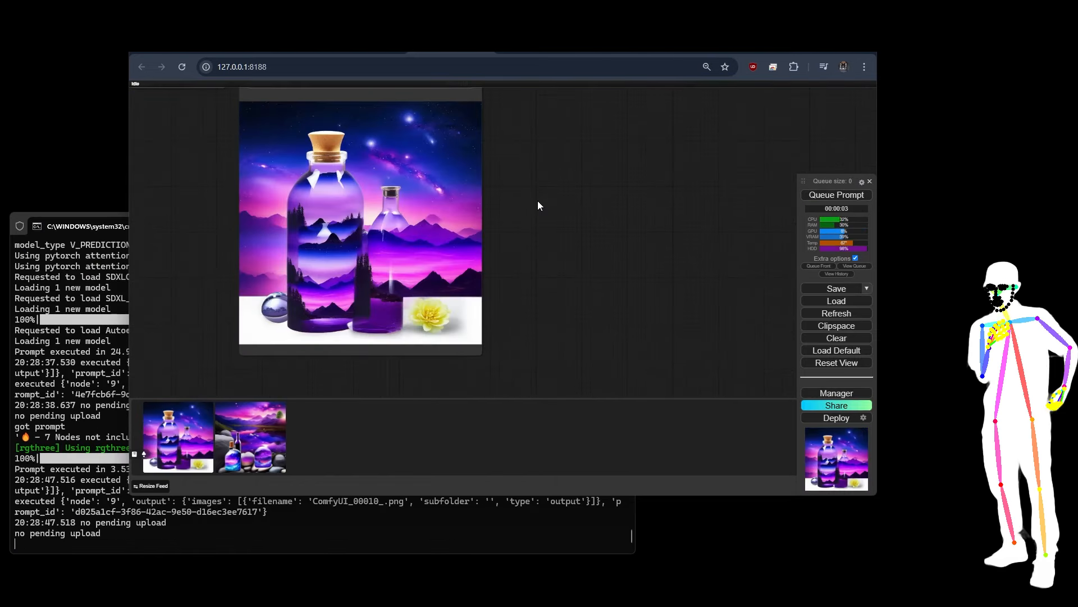
scroll(537, 203, "down", 6)
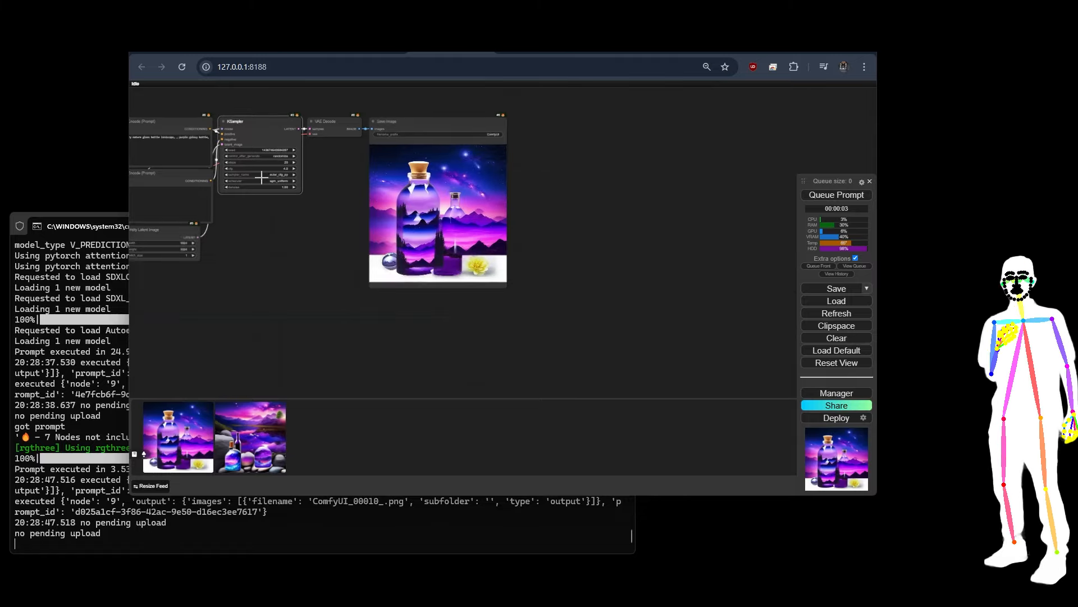
Set the KSampler node's sampler to euler and its cfg to 7.
scroll(253, 168, "up", 5)
left_click(278, 171)
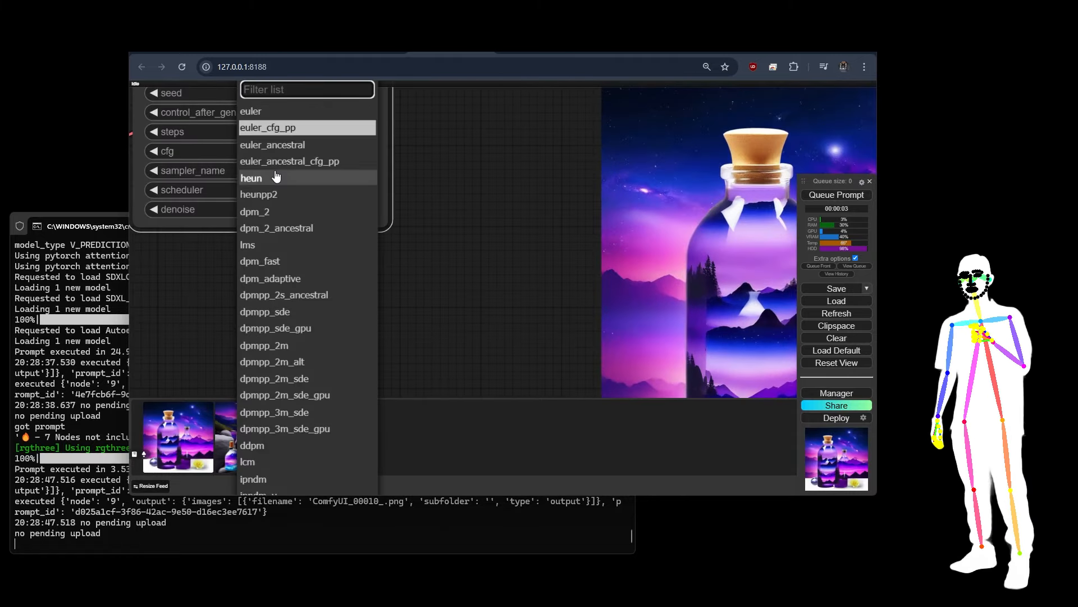
left_click(251, 111)
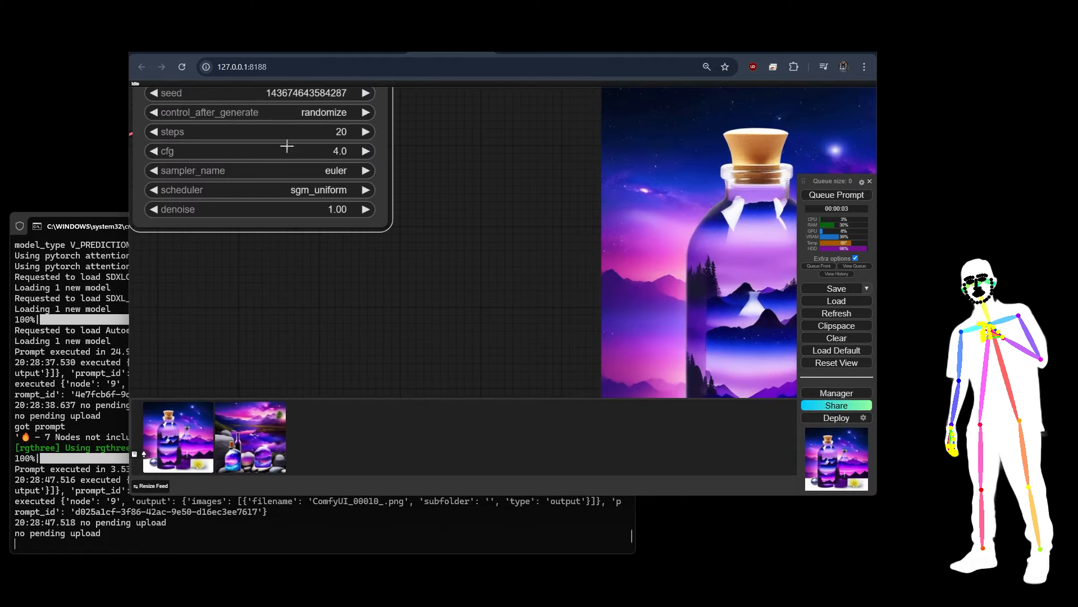
left_click(337, 151)
type("7")
key("Return")
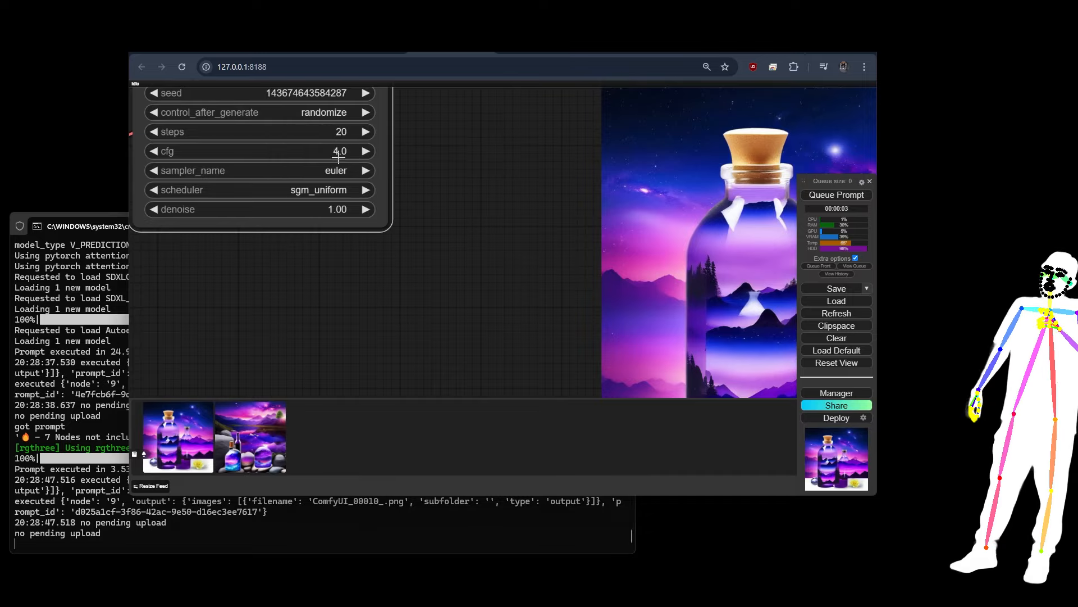
Generate an image with the euler sampler and bring the KSampler and Save Image nodes into view.
left_click(837, 196)
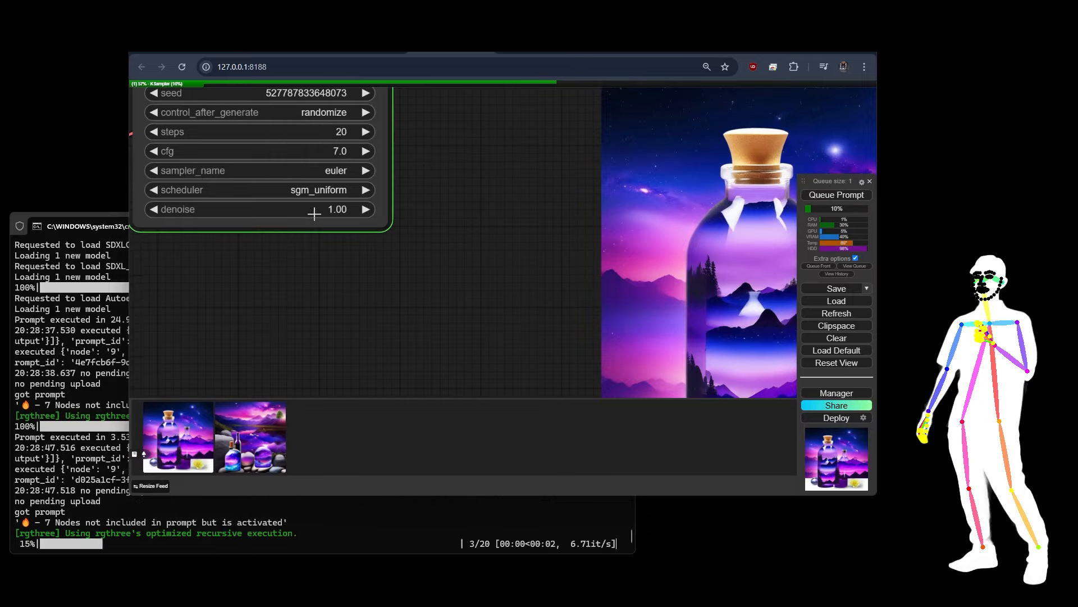
scroll(287, 255, "down", 3)
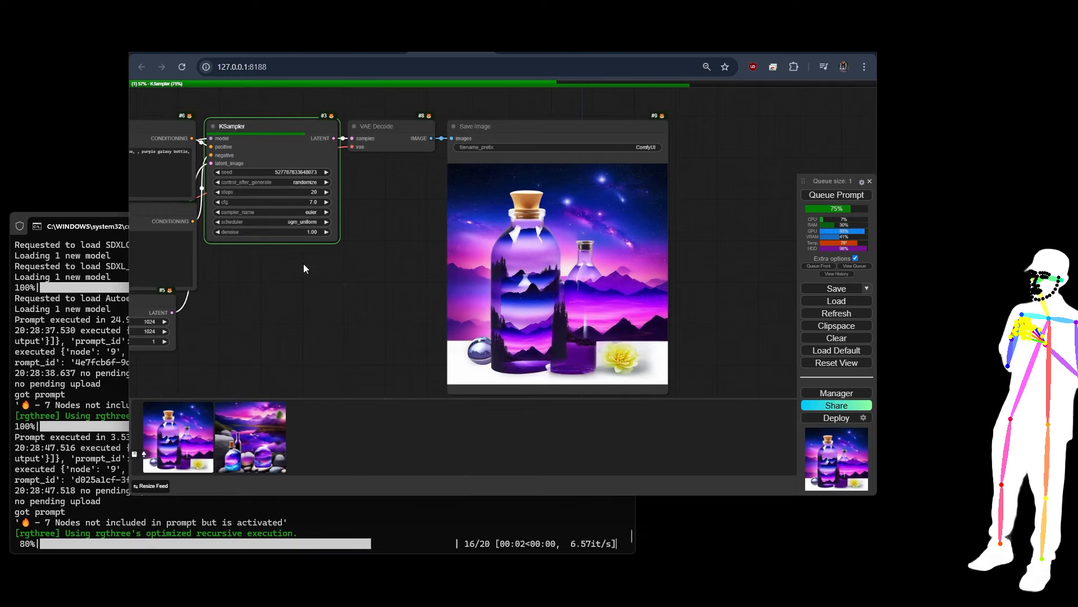
left_click_drag(349, 283, 325, 269)
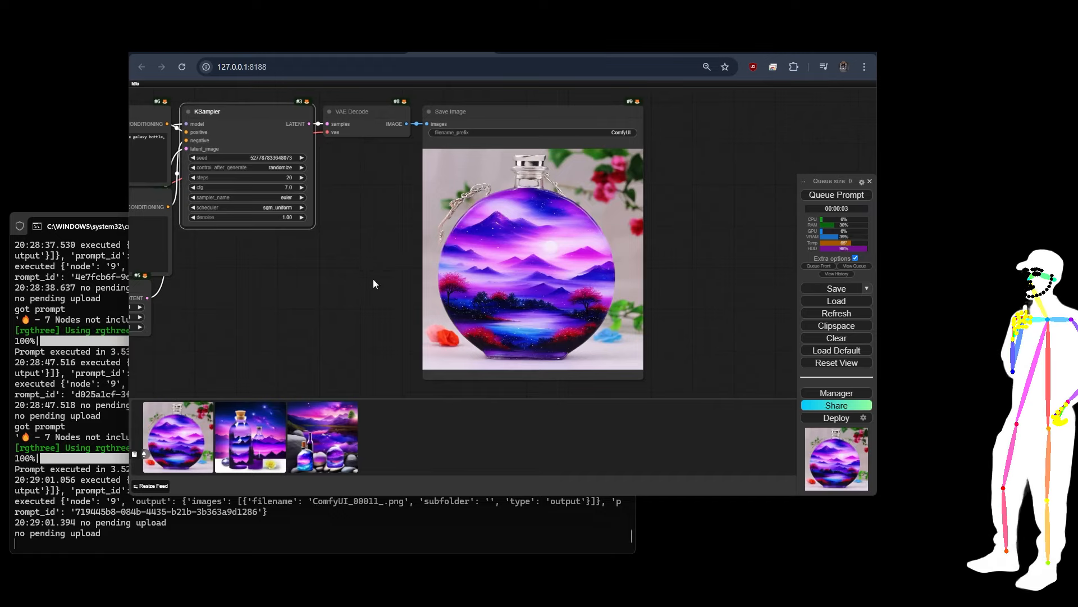
Set the Load Checkpoint node to the DJZmerger\realvis_juggernaut_hermite.safetensors model.
left_click_drag(247, 296, 672, 261)
scroll(315, 251, "up", 6)
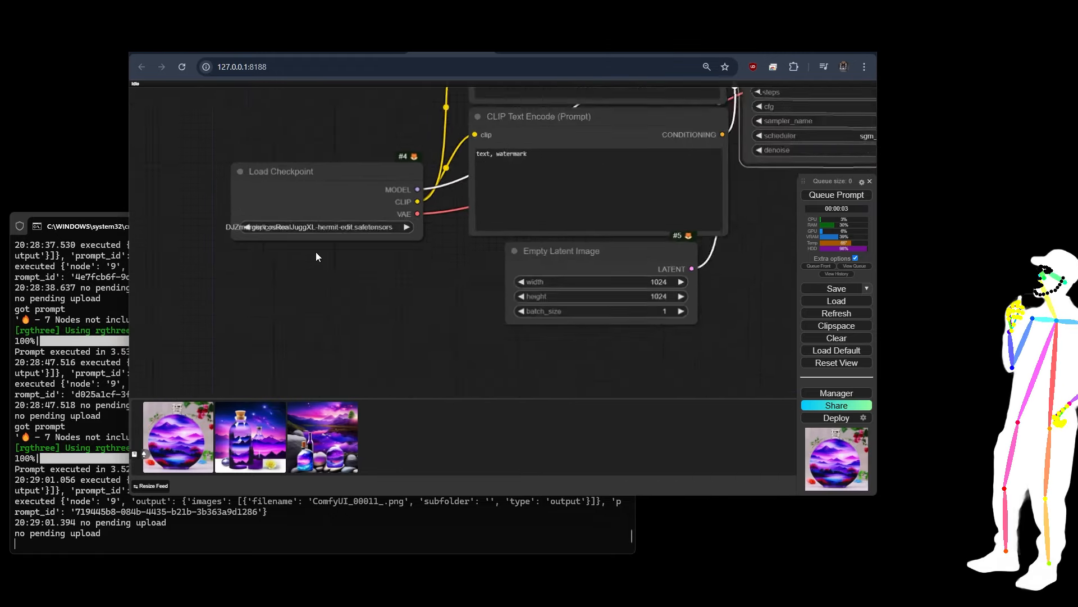
left_click(309, 222)
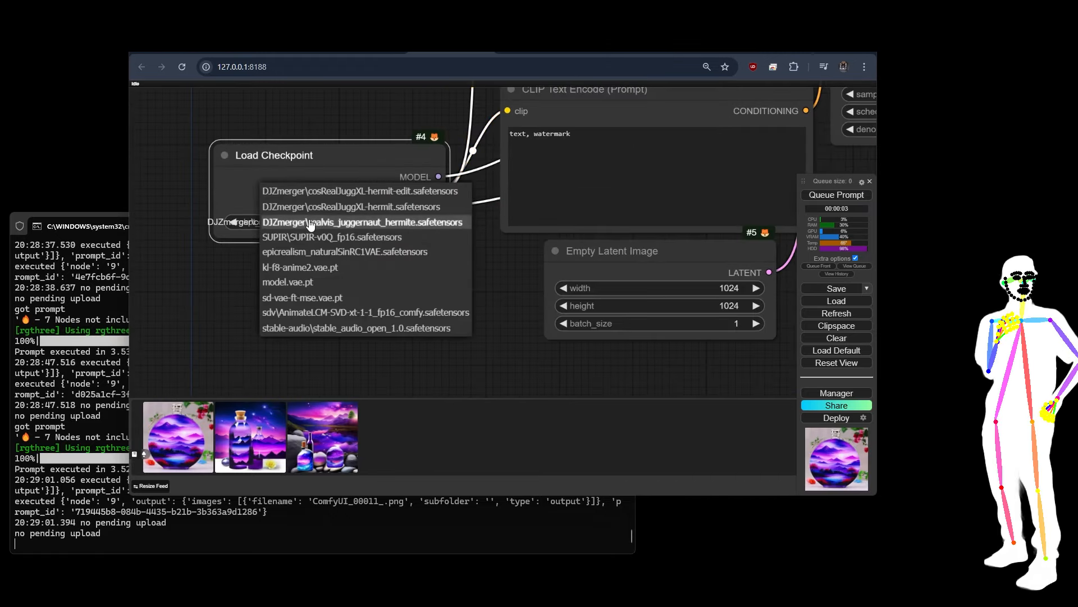
left_click(371, 223)
Queue a generation with the newly selected checkpoint and bring the KSampler and Save Image nodes into view.
scroll(341, 270, "down", 8)
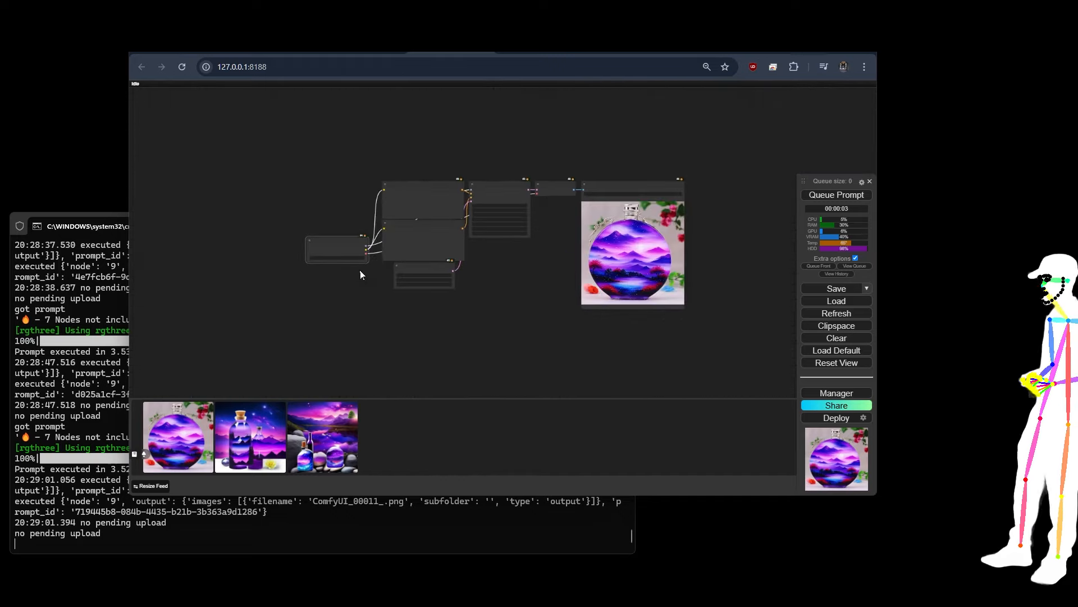
double_click(842, 195)
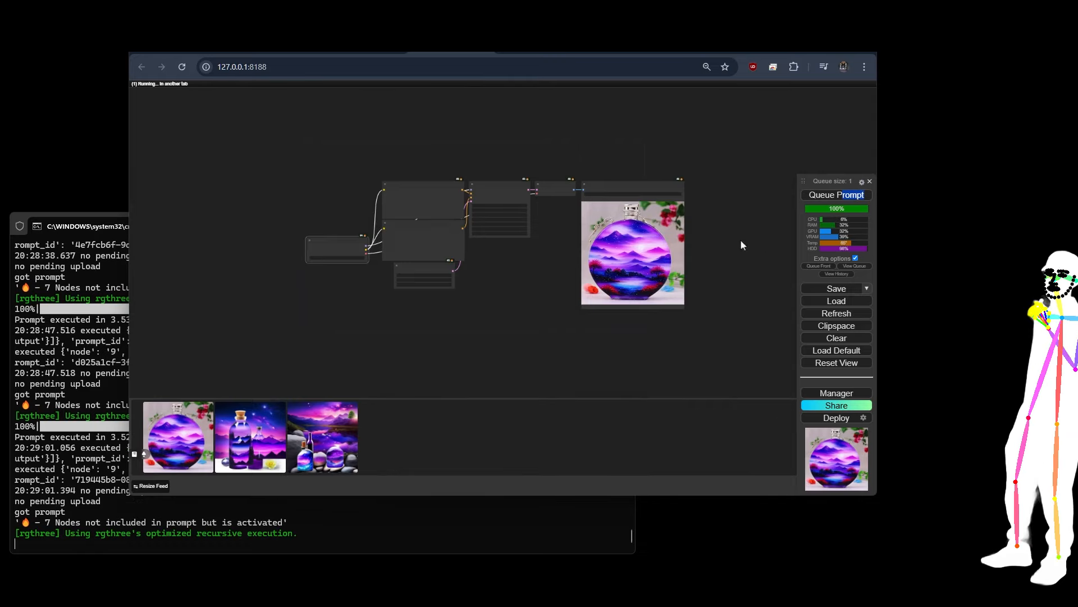
scroll(725, 235, "up", 5)
left_click_drag(705, 273, 676, 217)
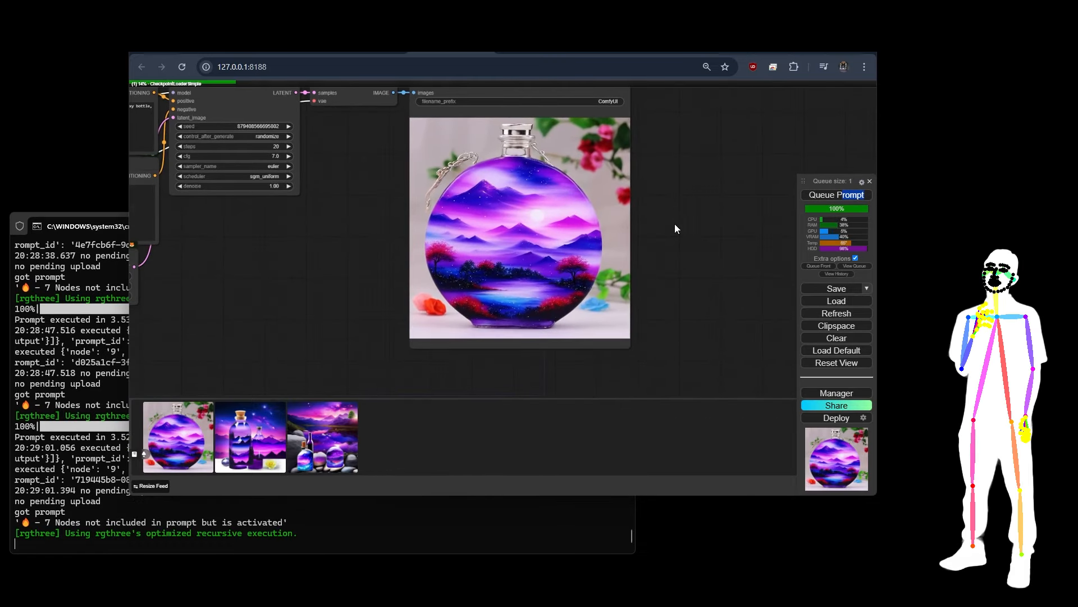
scroll(675, 223, "down", 1)
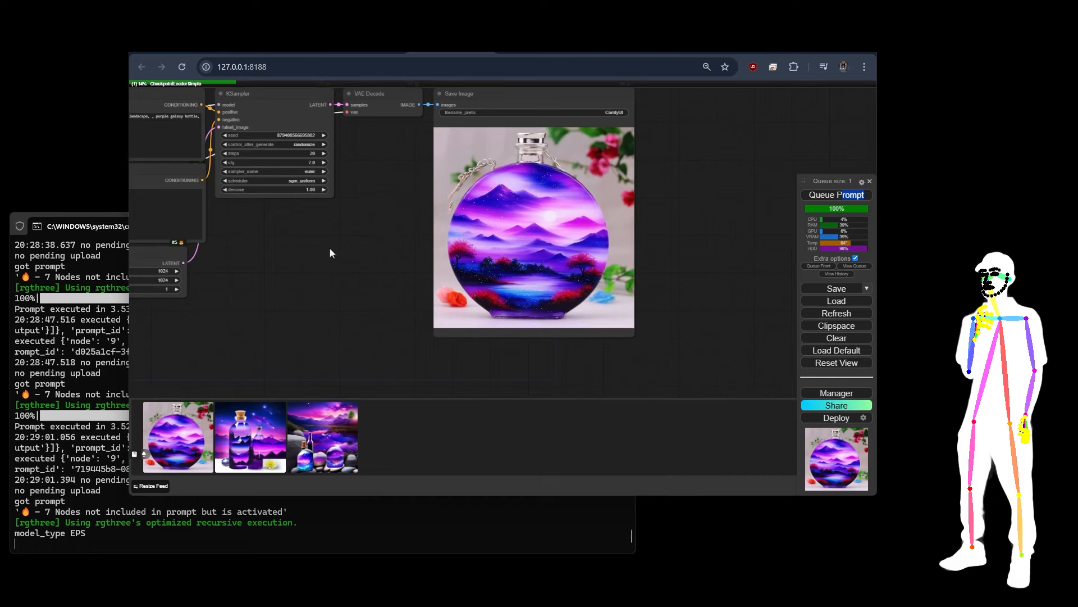
left_click_drag(329, 247, 379, 285)
View the three earlier pictures full size from the image feed, and inspect the new picture in the Save Image node.
left_click(339, 433)
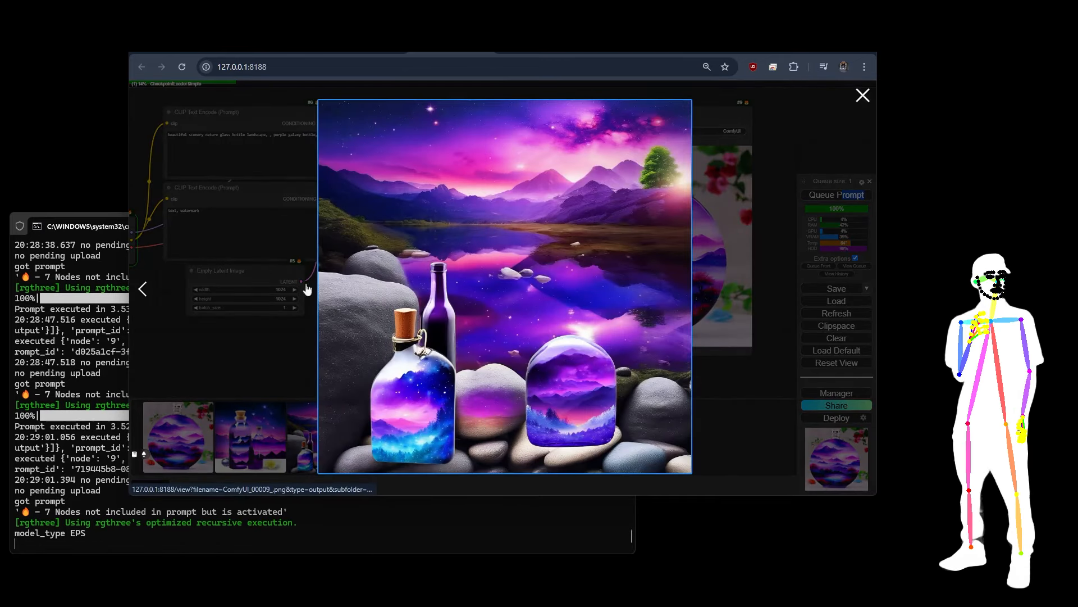
left_click(142, 290)
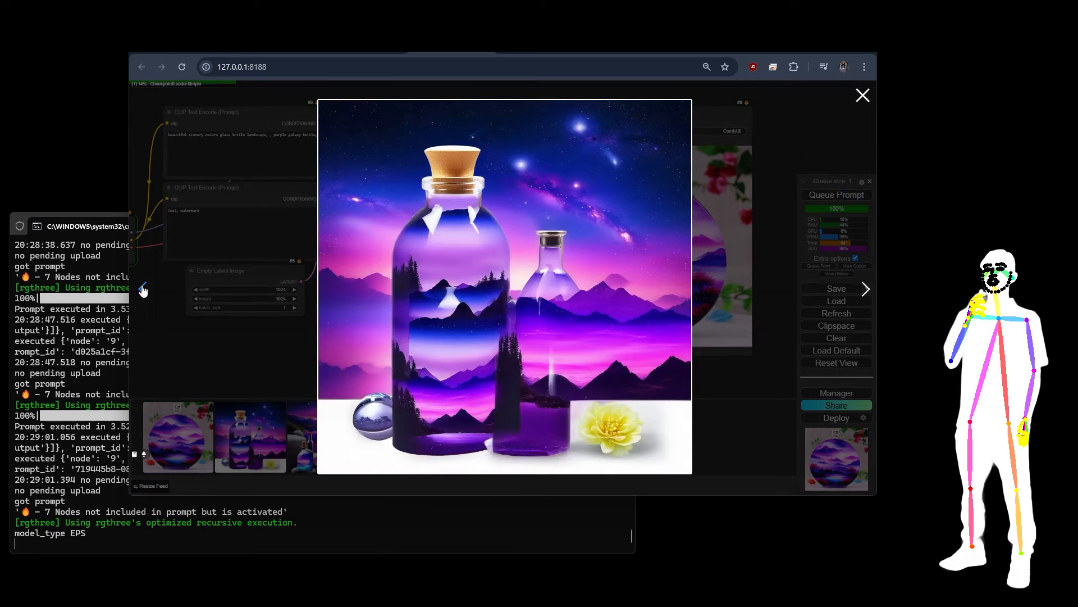
left_click(142, 290)
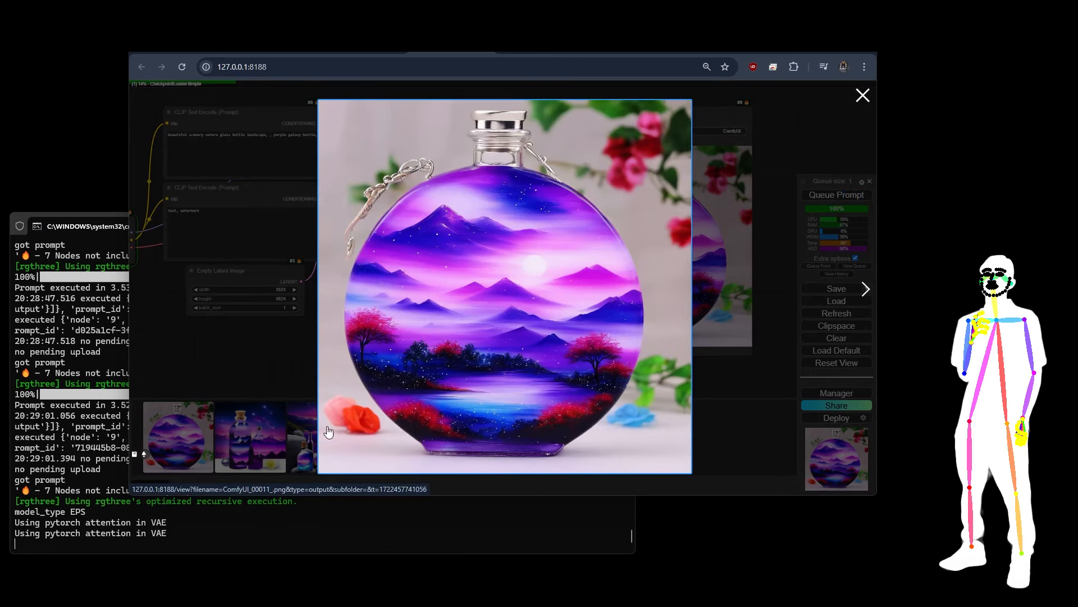
left_click(863, 95)
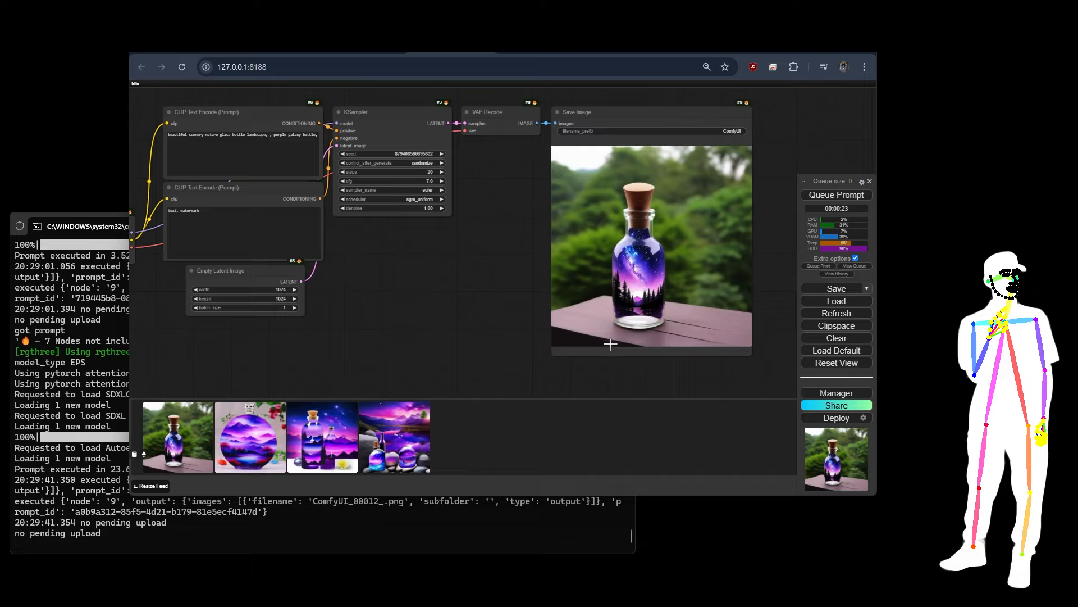
scroll(786, 287, "up", 7)
scroll(787, 287, "down", 7)
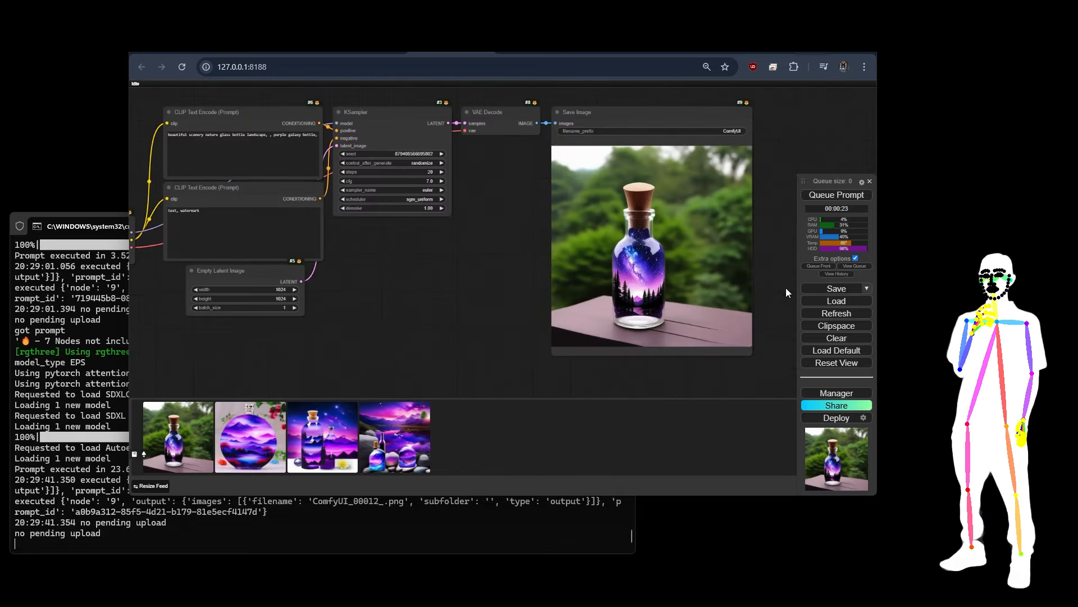
Move the Empty Latent Image node slightly lower and convert its width and height widgets to inputs.
left_click_drag(346, 319, 412, 318)
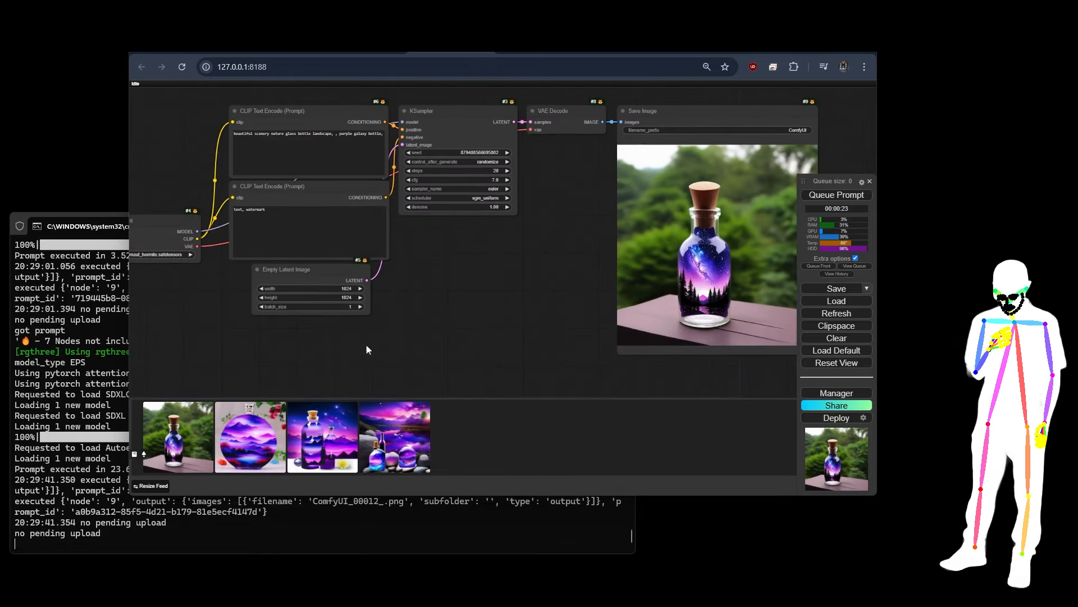
left_click_drag(316, 329, 447, 289)
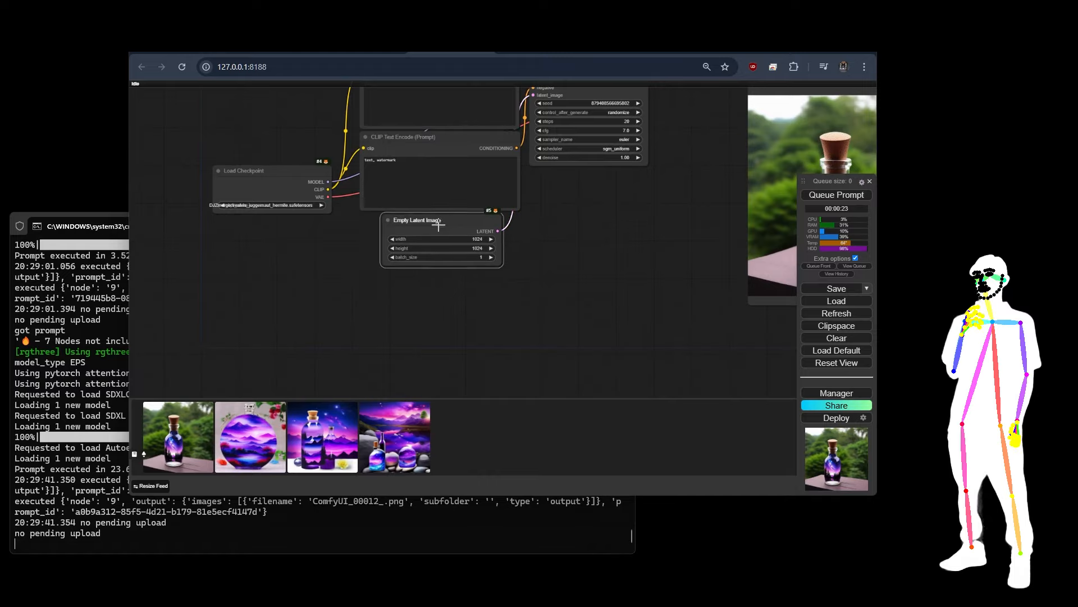
left_click_drag(439, 223, 438, 245)
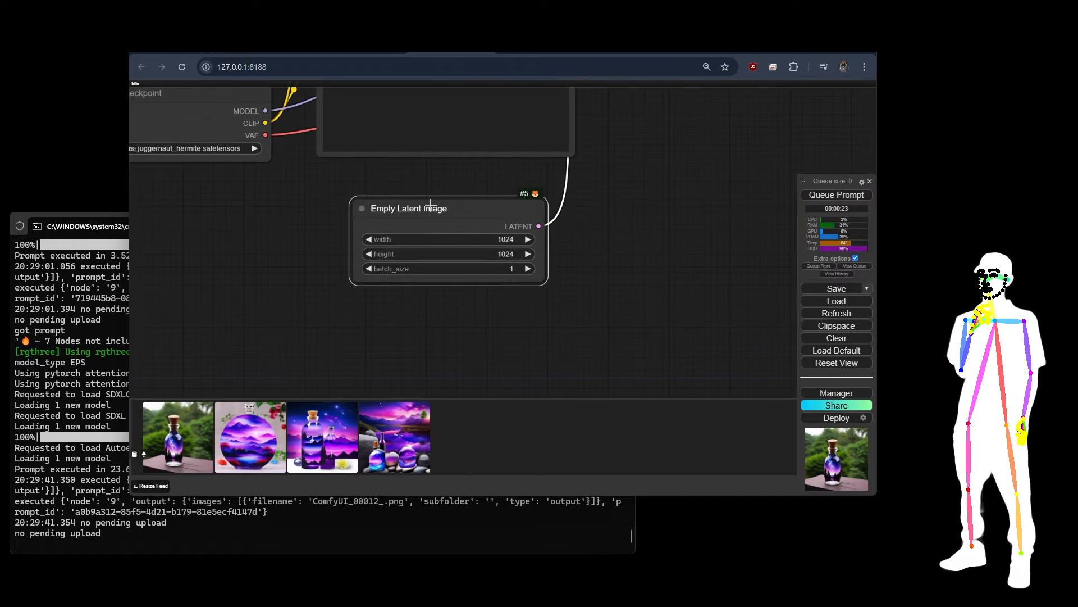
right_click(431, 209)
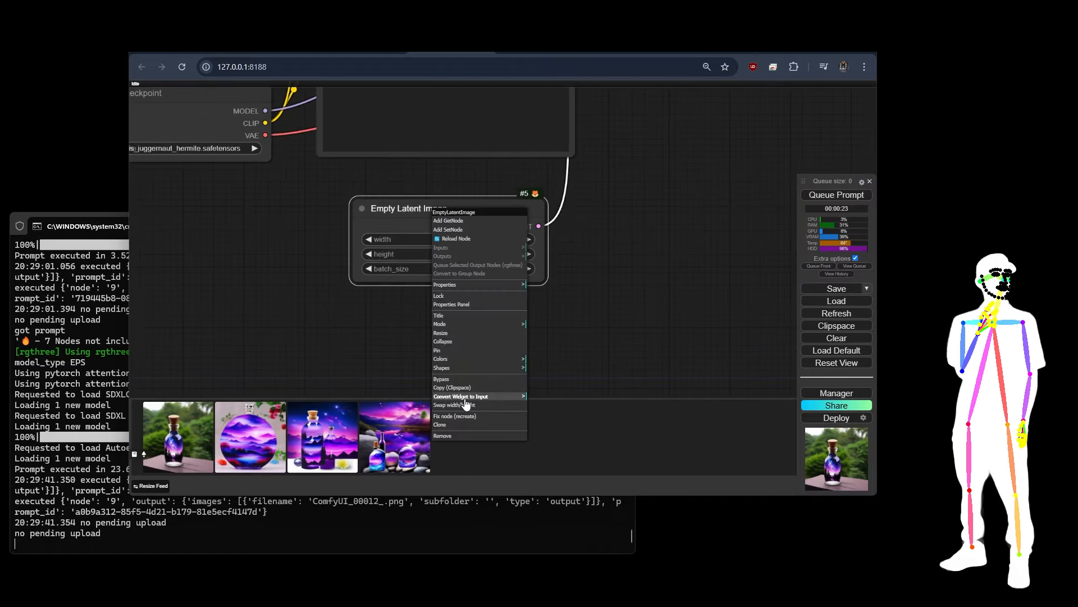
mouse_move(465, 400)
left_click(556, 400)
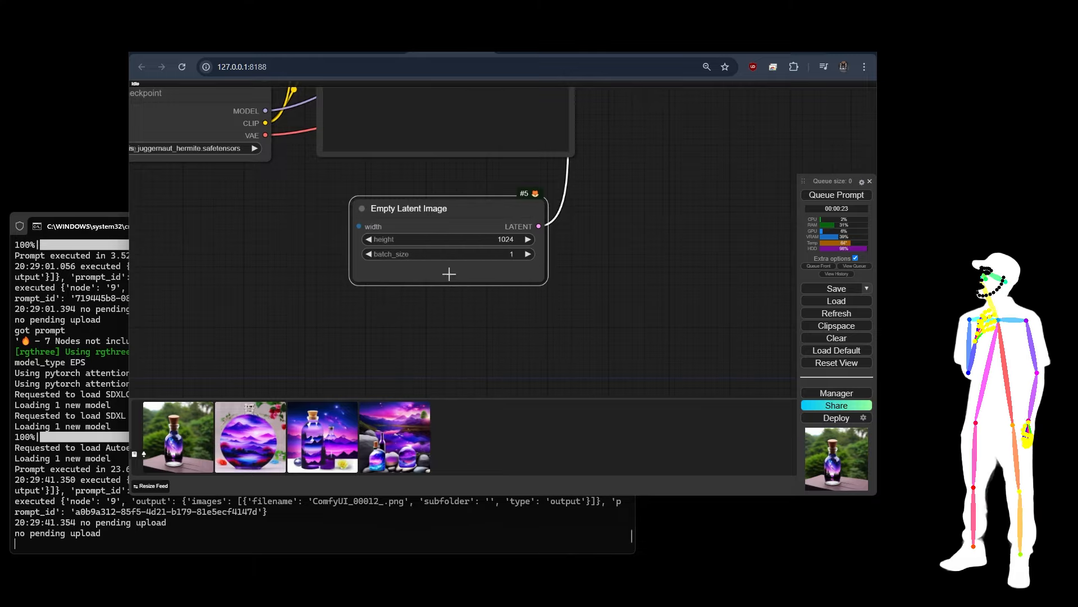
right_click(428, 225)
mouse_move(453, 401)
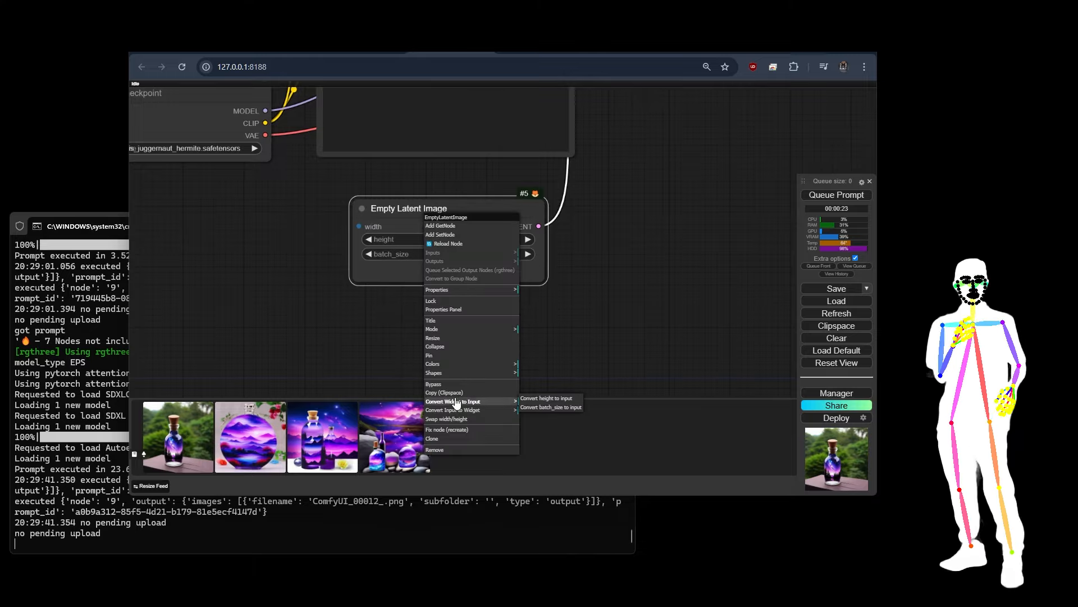
left_click(549, 399)
Search the nodes for "aspects" and add an Aspect Size V2 node below the Load Checkpoint node.
left_click_drag(301, 278, 441, 237)
scroll(282, 305, "down", 4)
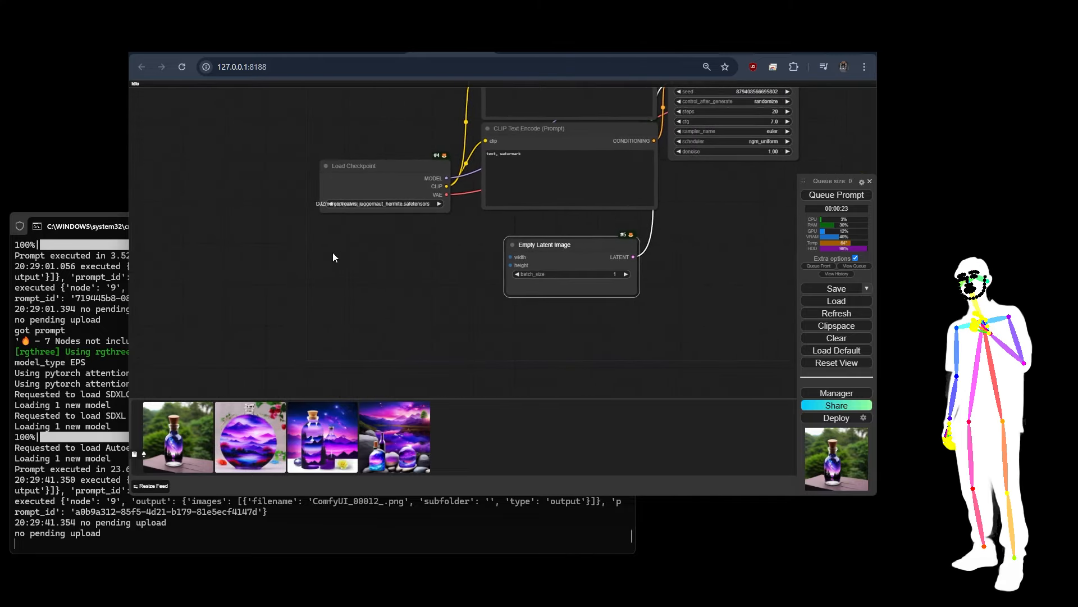
double_click(333, 256)
type("as")
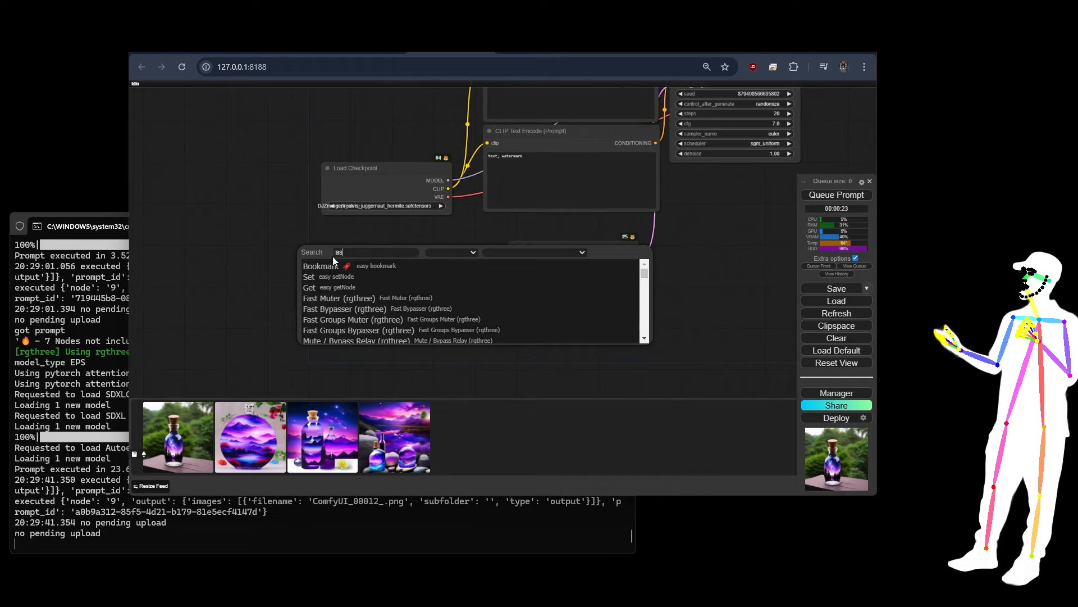
type("pects")
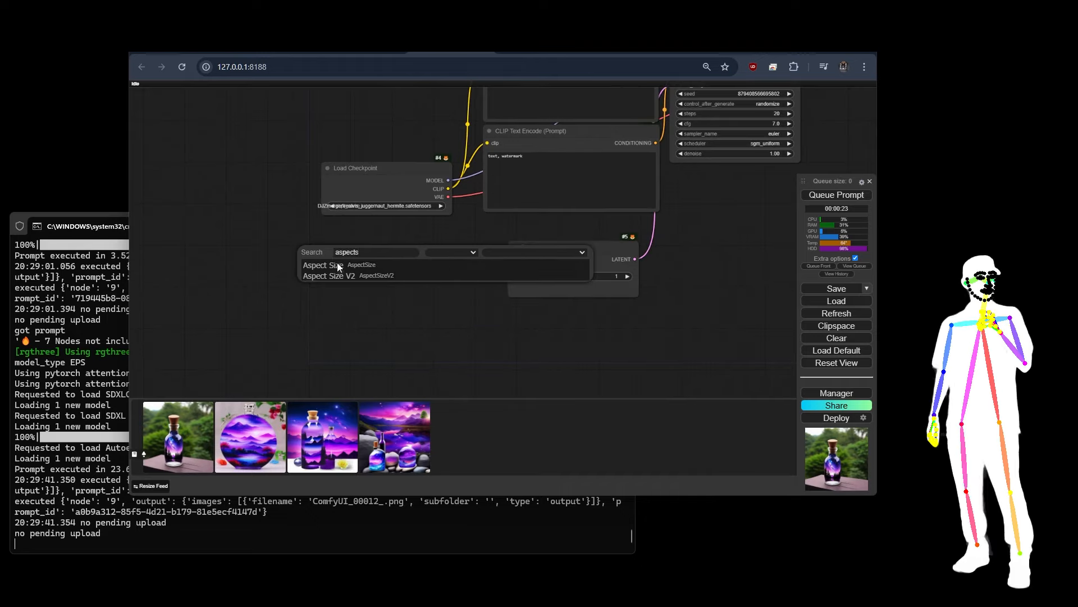
left_click(339, 275)
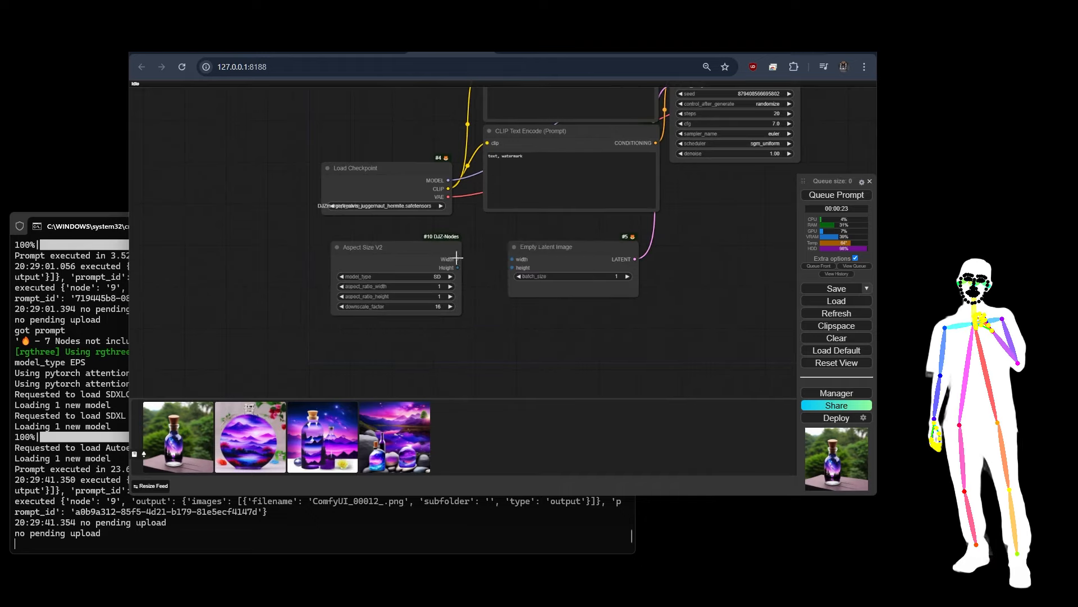
Connect the Aspect Size V2 node's Width and Height outputs to the Empty Latent Image node and set model_type to SDXL.
left_click_drag(457, 260, 513, 267)
left_click(429, 277)
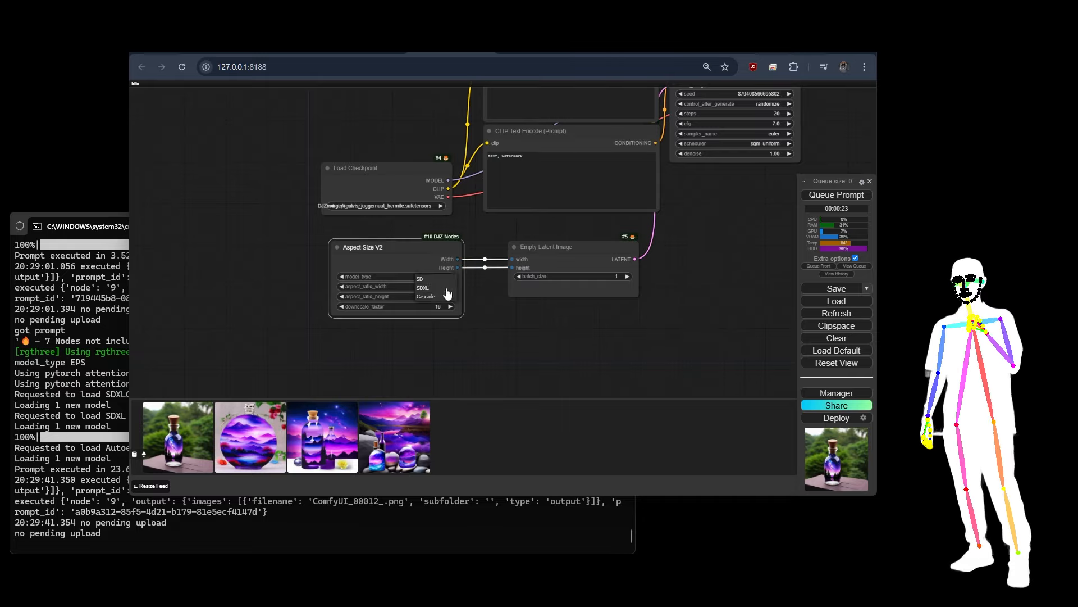
left_click(430, 288)
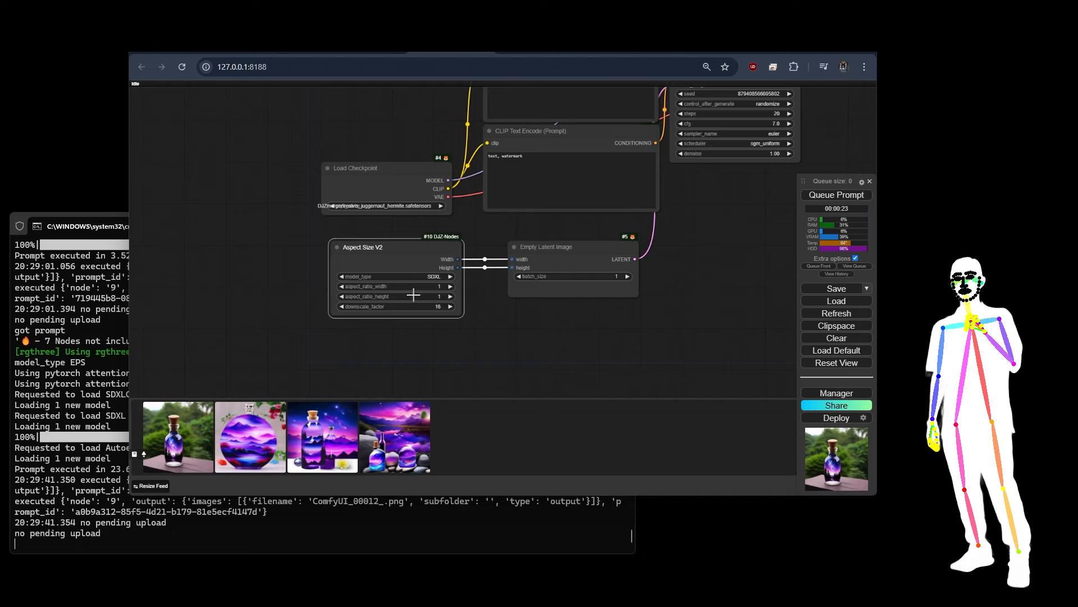
Set the KSampler node's control_after_generate to fixed.
scroll(252, 295, "down", 1)
scroll(253, 293, "down", 8)
scroll(523, 222, "up", 7)
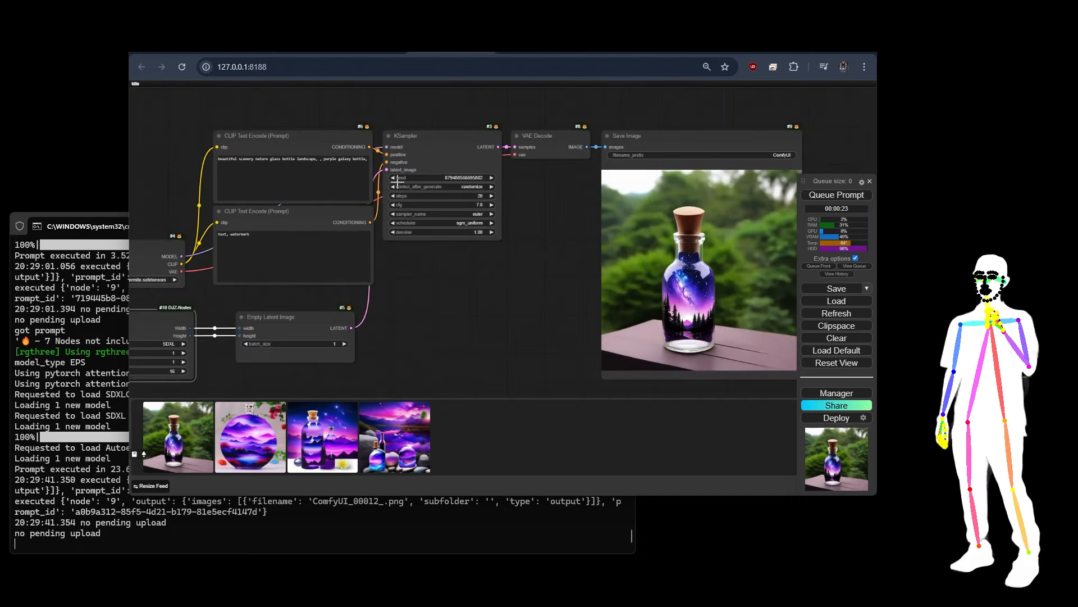
left_click(393, 187)
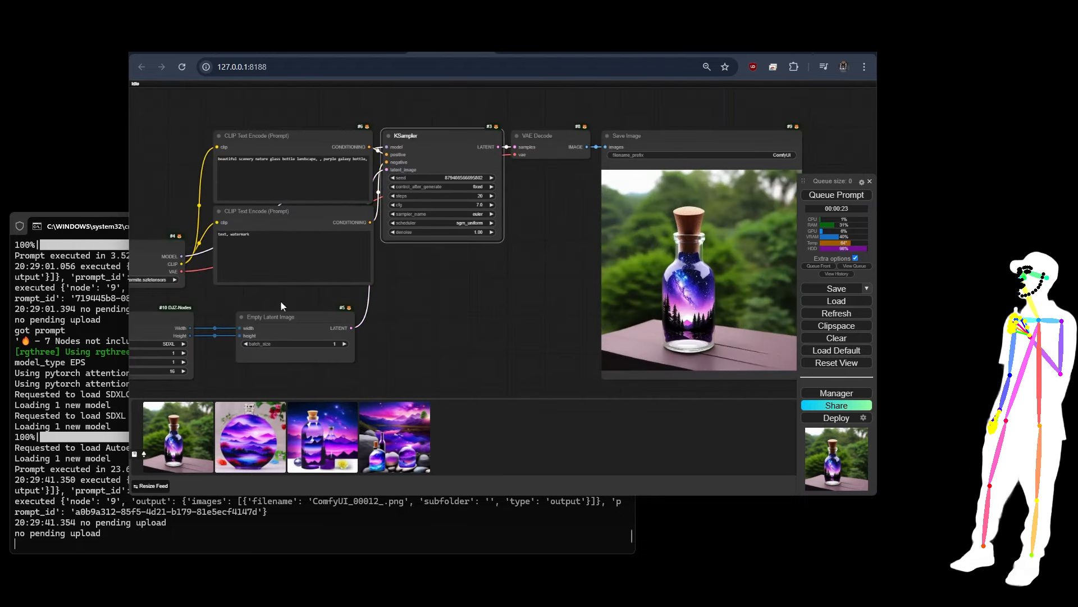
Generate an image with the Aspect Size V2 dimensions and inspect the result alongside the node's settings.
left_click_drag(386, 331, 319, 298)
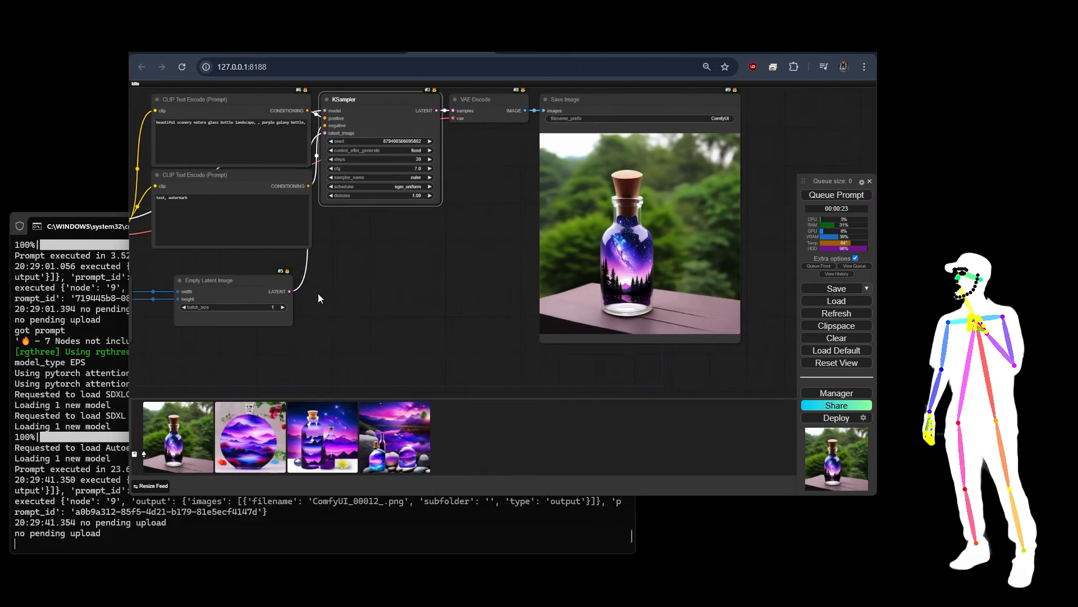
left_click(836, 195)
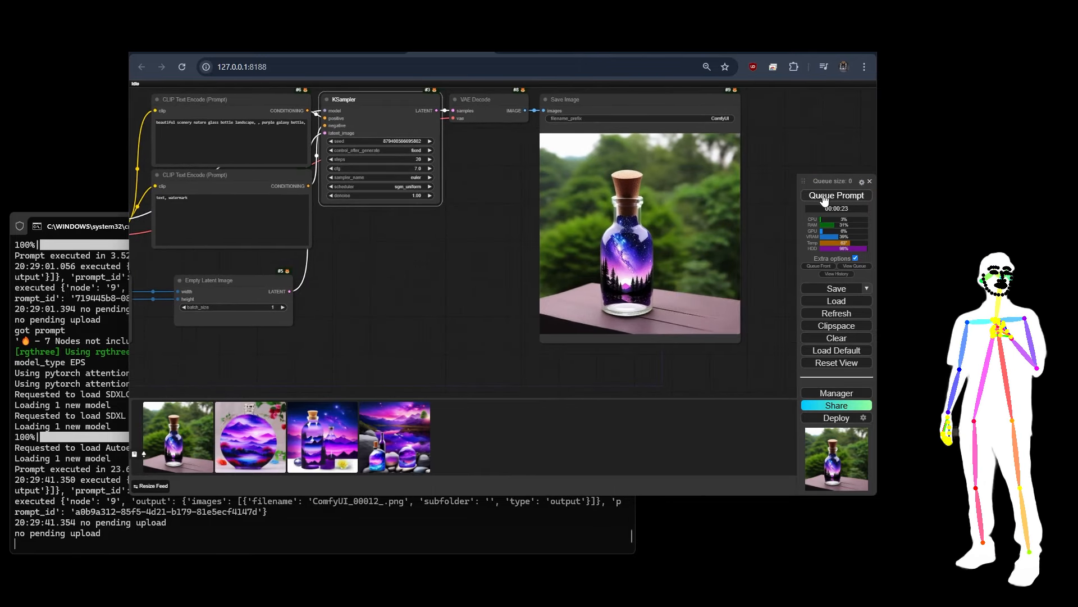
left_click_drag(384, 288, 499, 276)
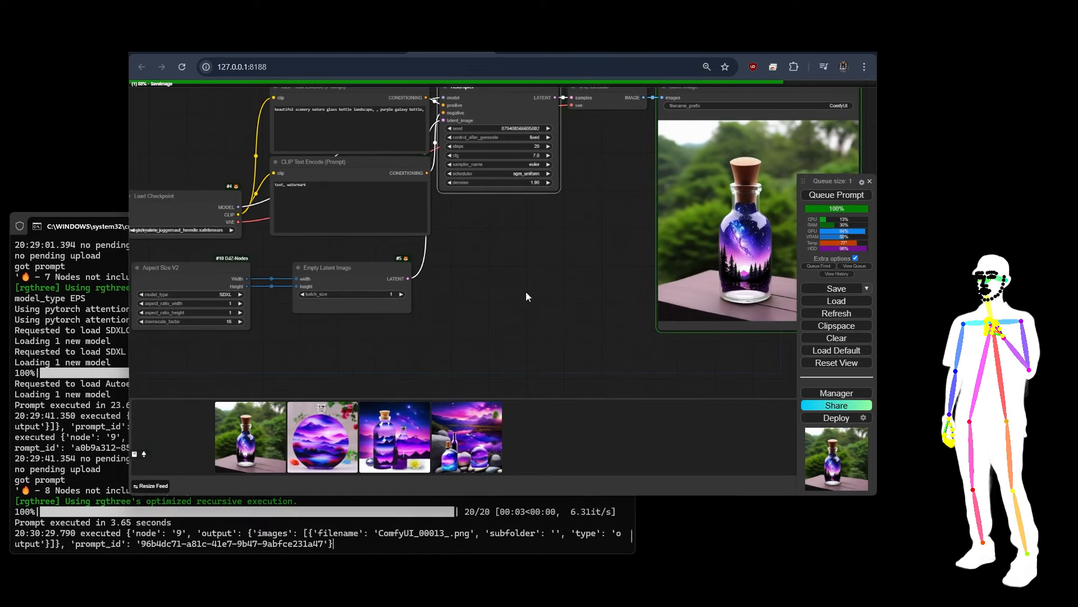
left_click_drag(582, 288, 542, 304)
scroll(573, 207, "up", 6)
scroll(630, 224, "down", 8)
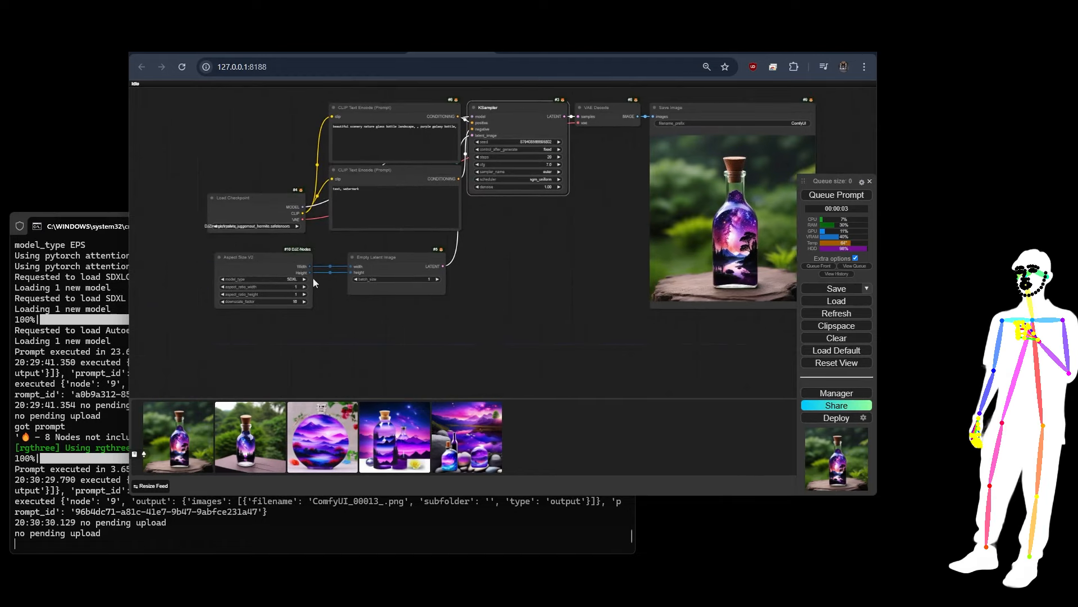
scroll(289, 299, "up", 7)
scroll(299, 310, "down", 7)
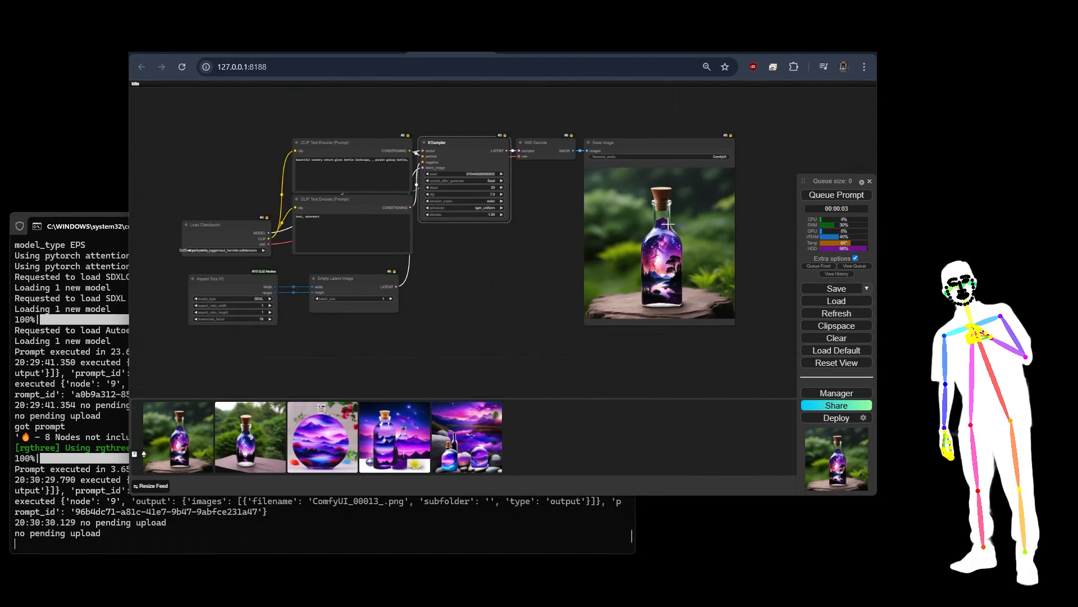
Set the Aspect Size V2 node's downscale_factor to 64 and generate an image for comparison.
left_click(258, 317)
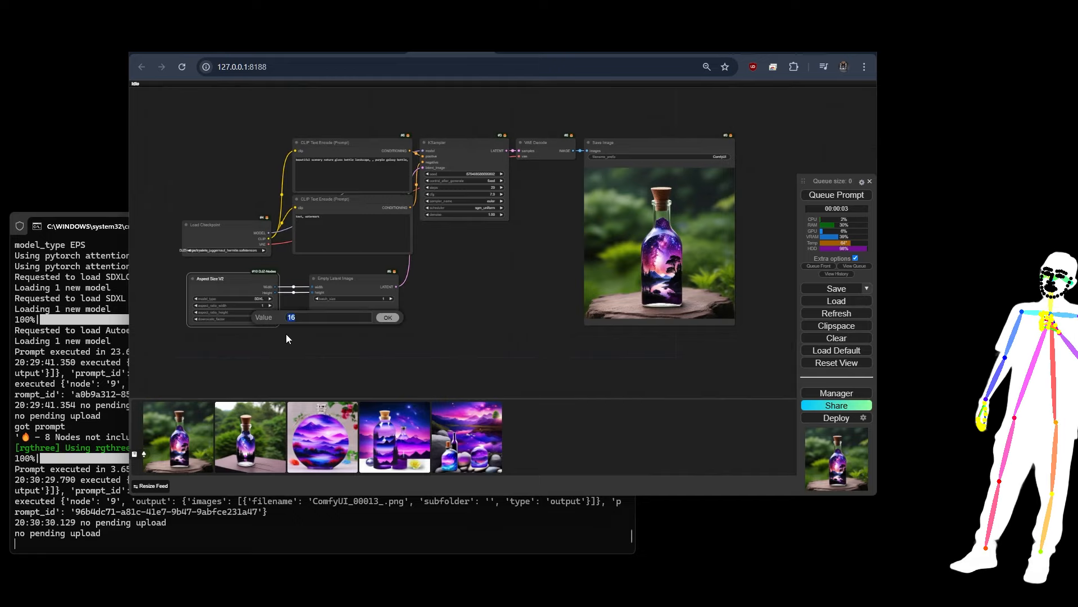
type("6")
key("Return")
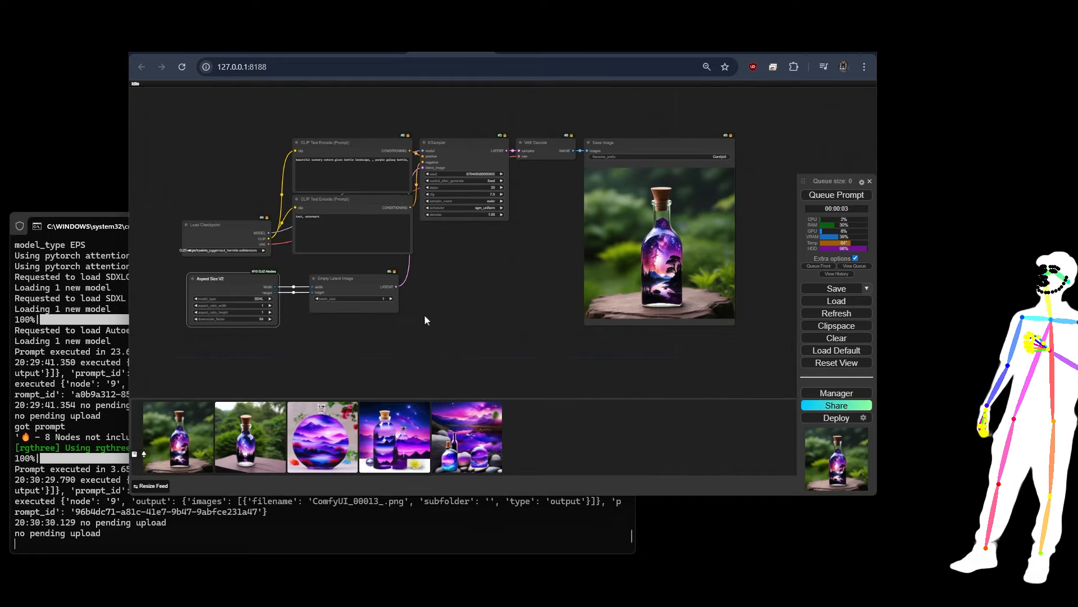
left_click(821, 195)
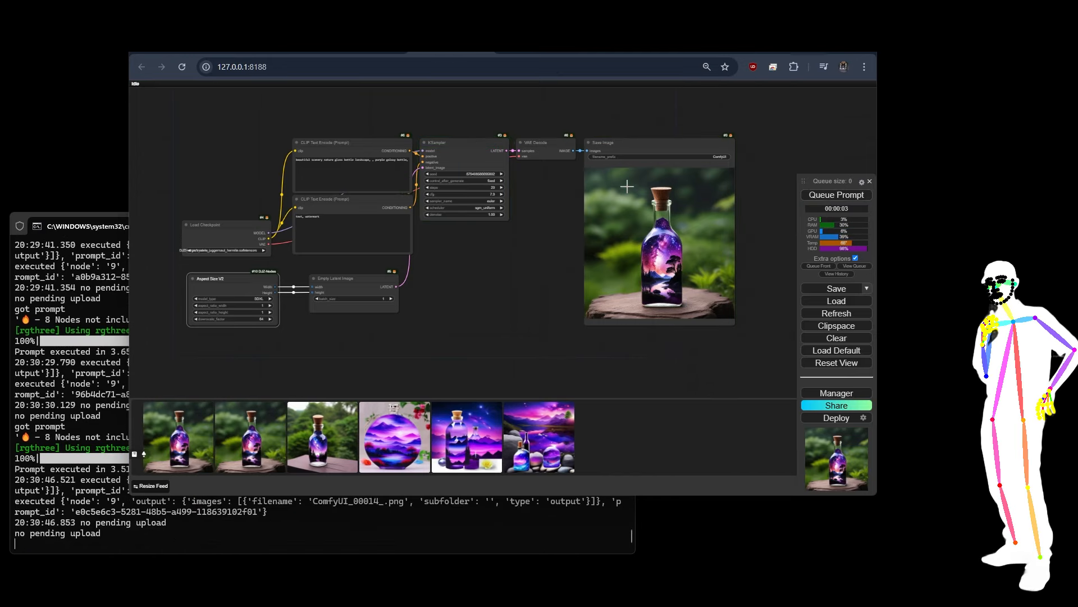
Set the Aspect Size V2 node's downscale_factor to 16.
left_click(260, 318)
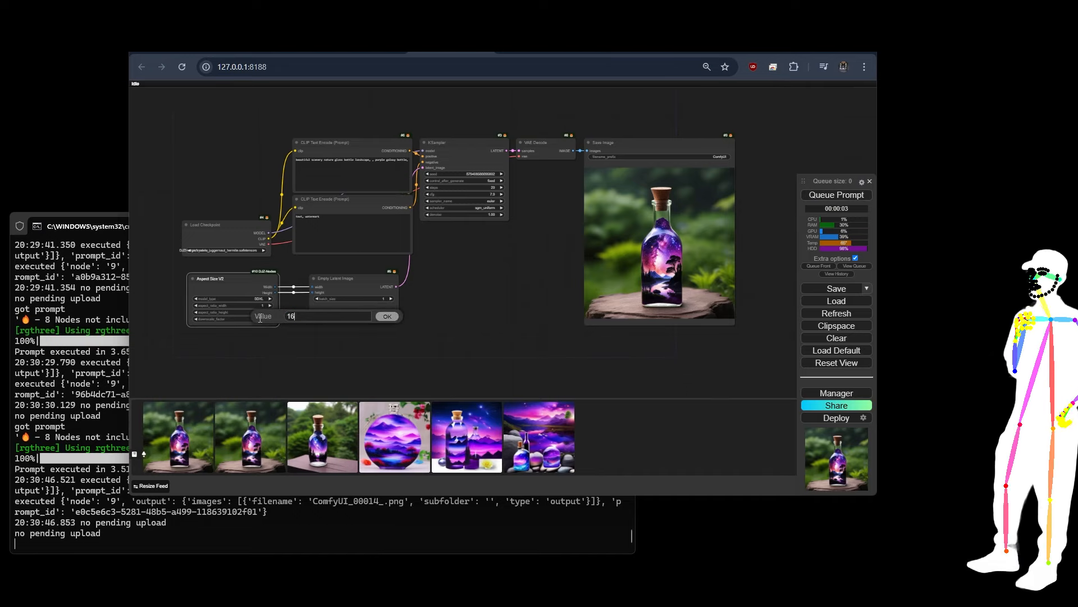
key("Return")
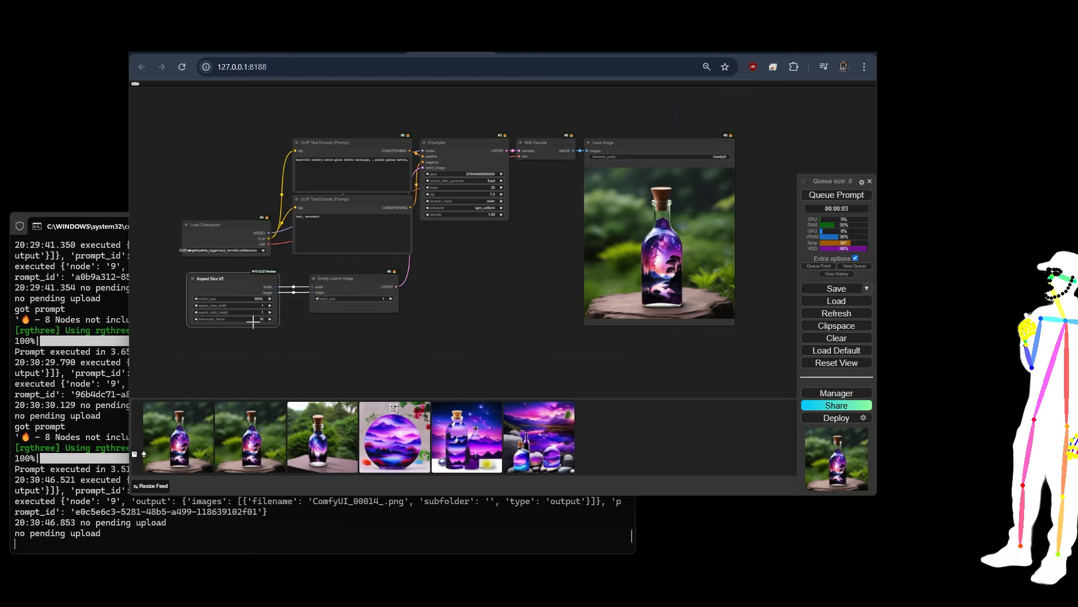
Set the Aspect Size V2 node's aspect_ratio_width to 4 and aspect_ratio_height to 5.
scroll(253, 321, "up", 8)
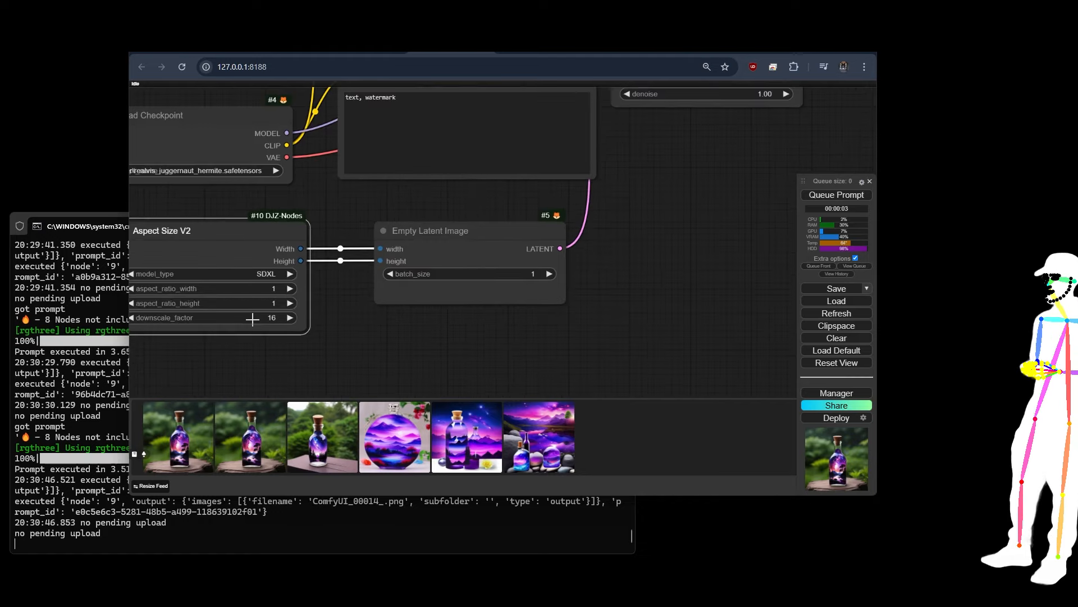
scroll(253, 319, "down", 1)
left_click_drag(219, 379, 278, 377)
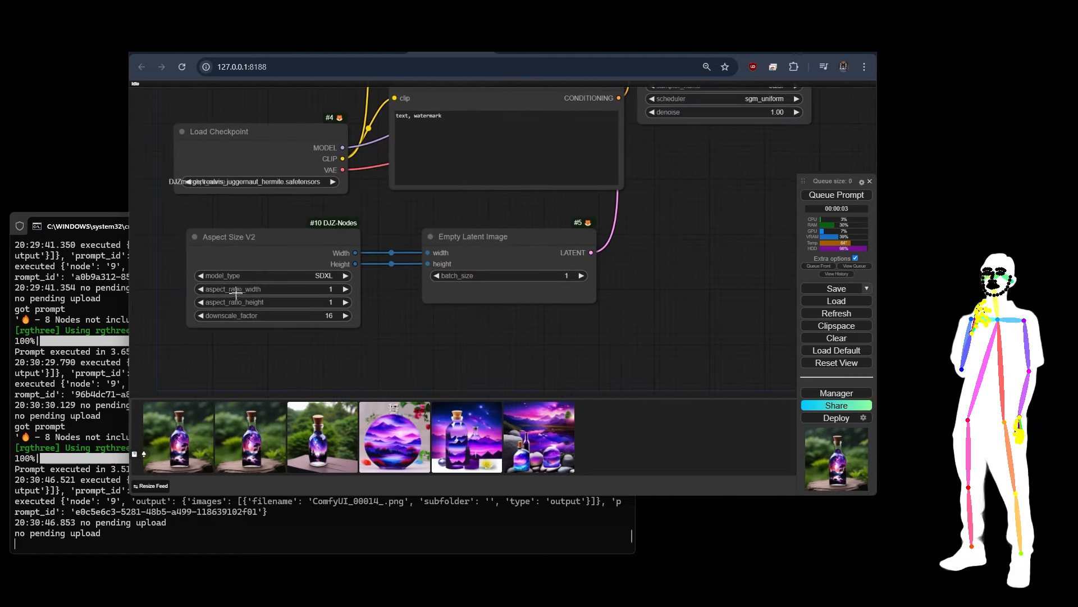
left_click(331, 316)
left_click(346, 289)
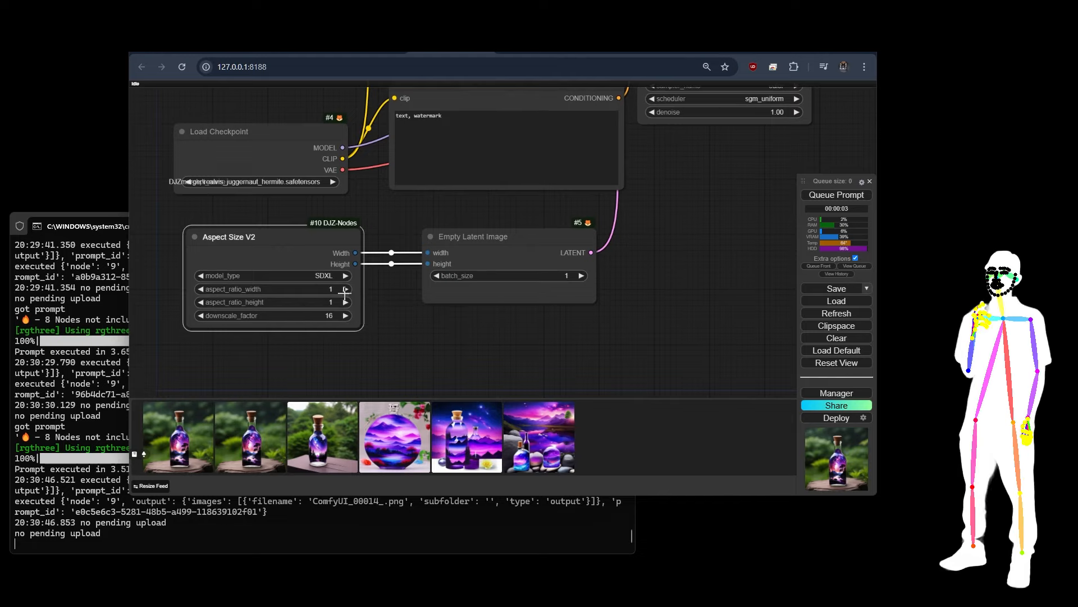
left_click(346, 302)
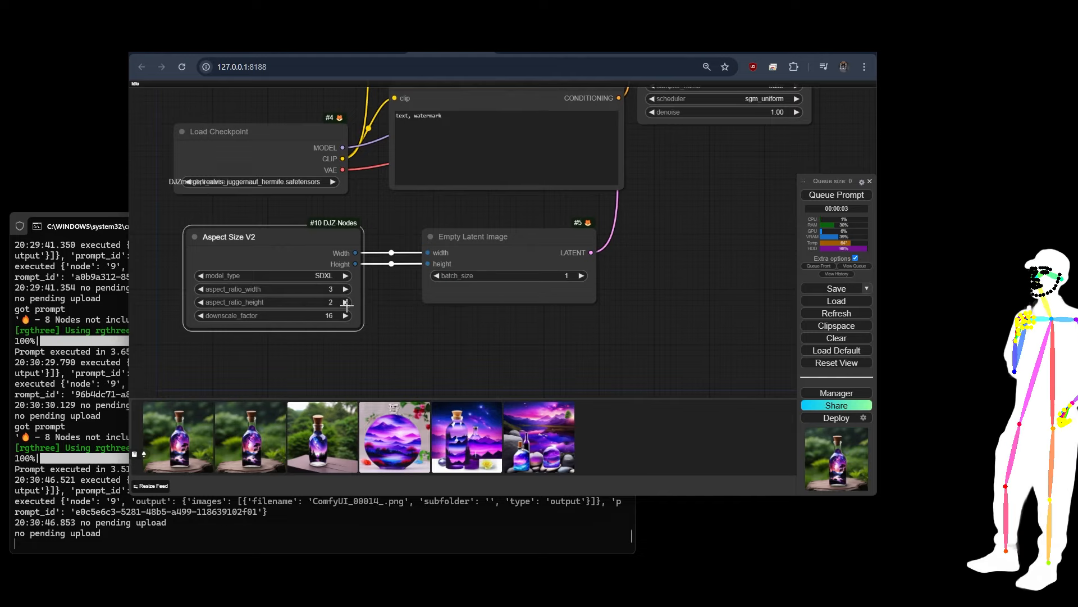
left_click(346, 302)
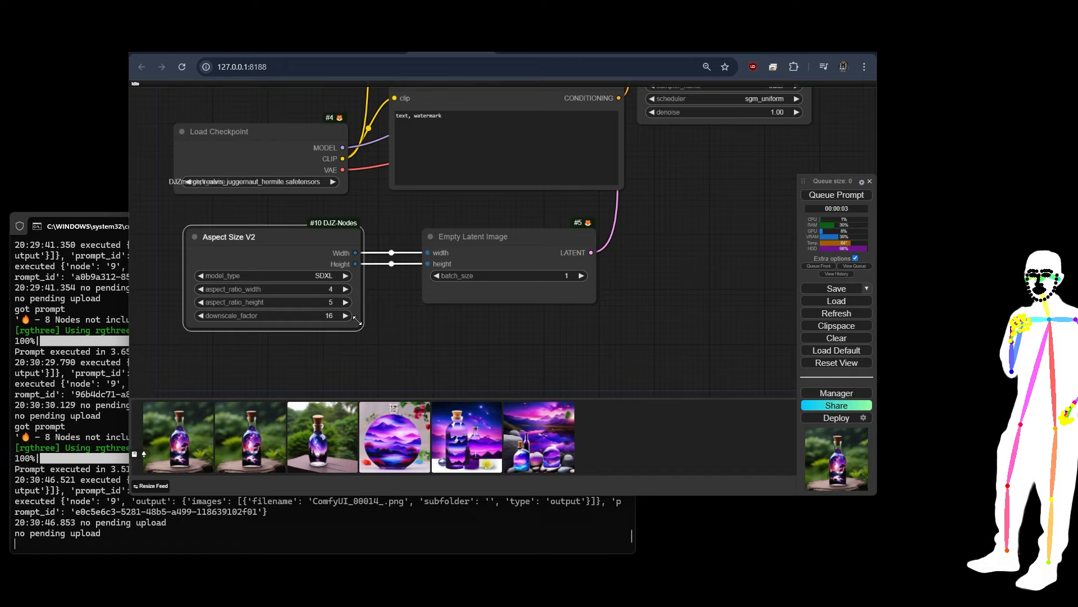
Generate an image with the 4:5 aspect ratio and inspect the result in the Save Image node.
scroll(267, 336, "down", 6)
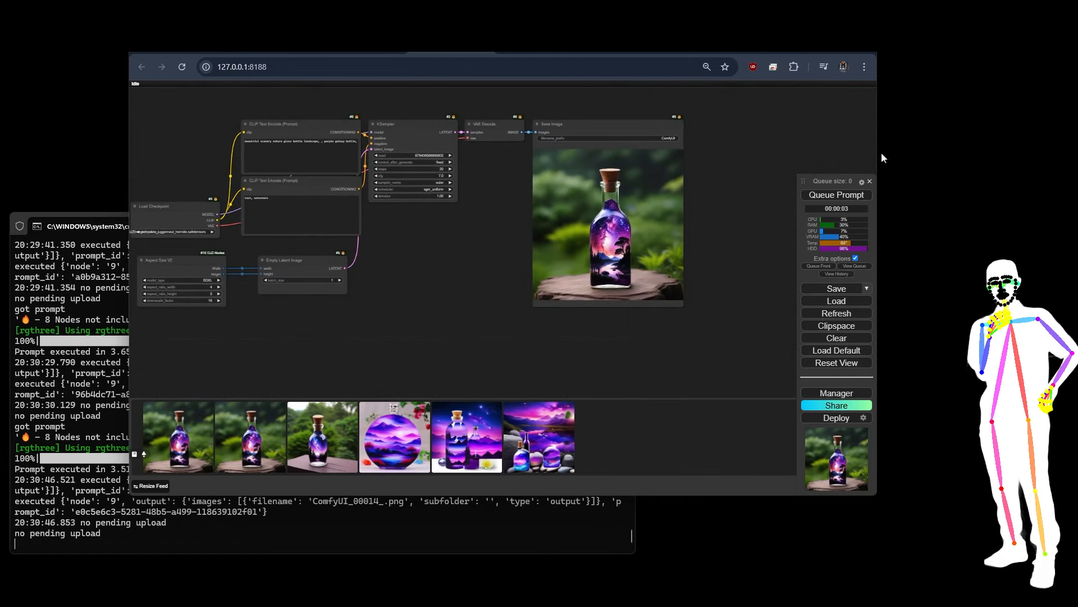
left_click(829, 195)
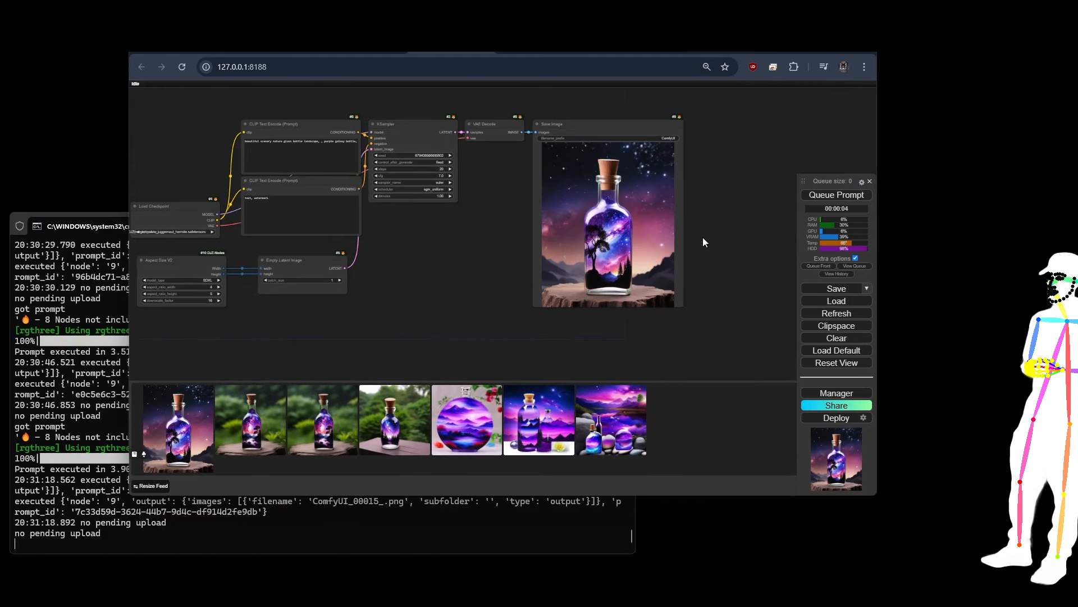
scroll(703, 242, "up", 5)
scroll(705, 238, "down", 2)
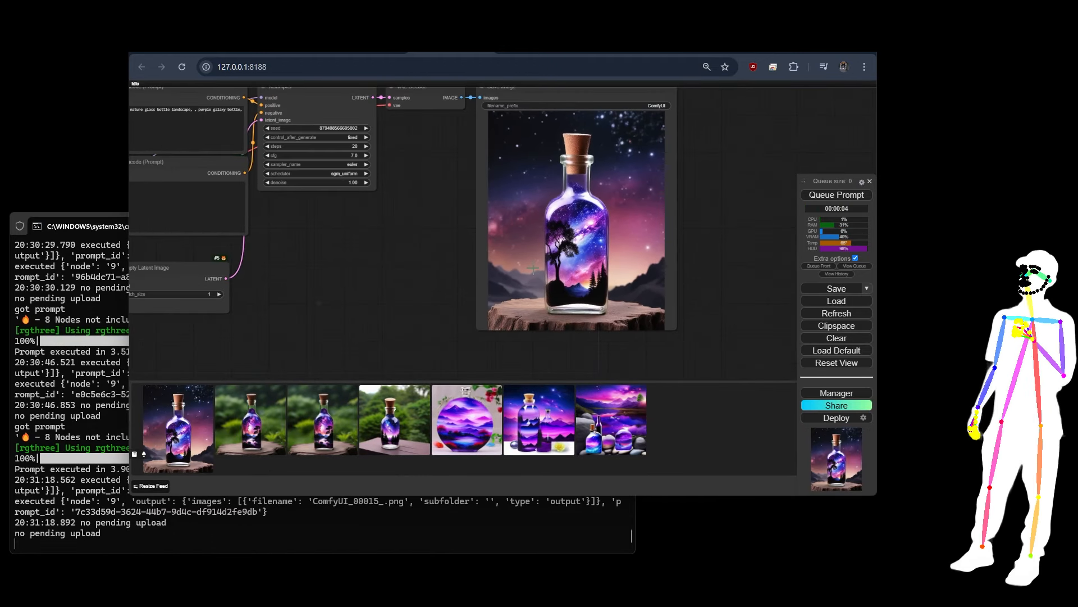
Set the Aspect Size V2 node's downscale_factor to 64 and generate another 4:5 image.
left_click_drag(314, 298, 455, 284)
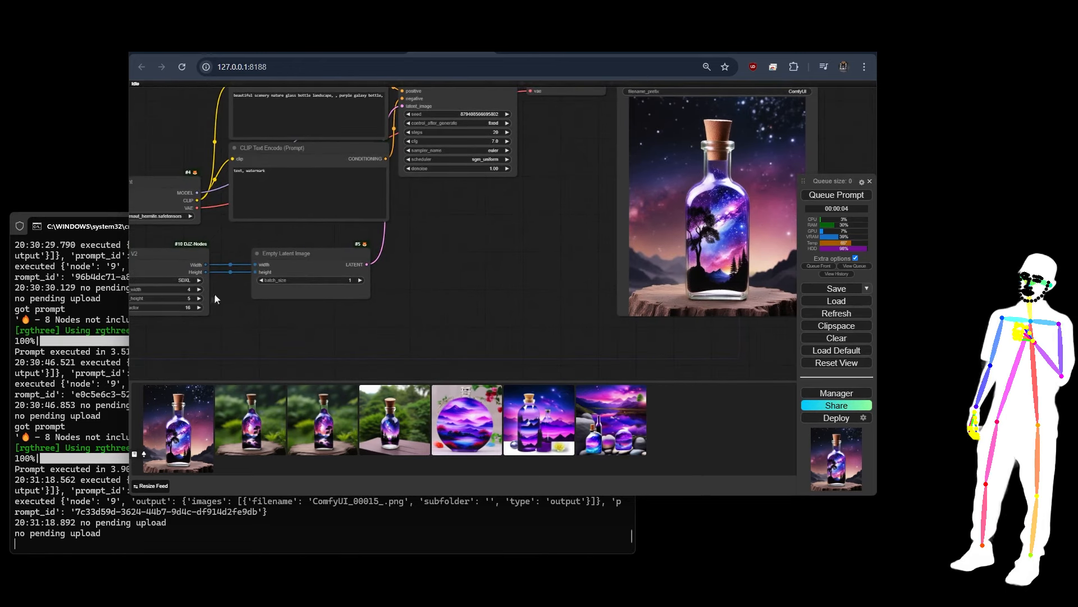
left_click(183, 307)
type("64")
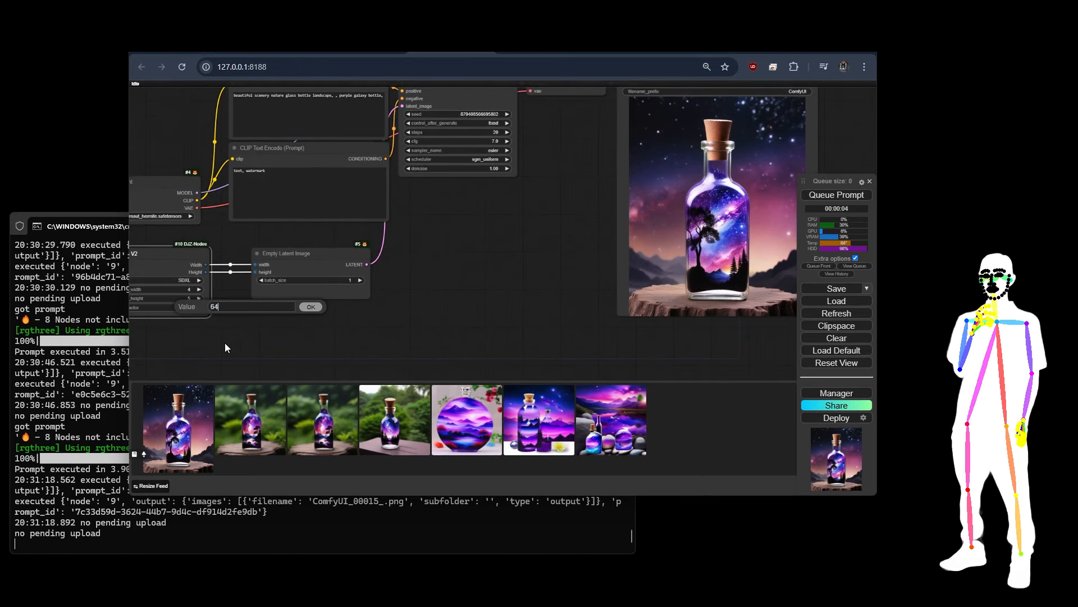
key("Return")
left_click(837, 195)
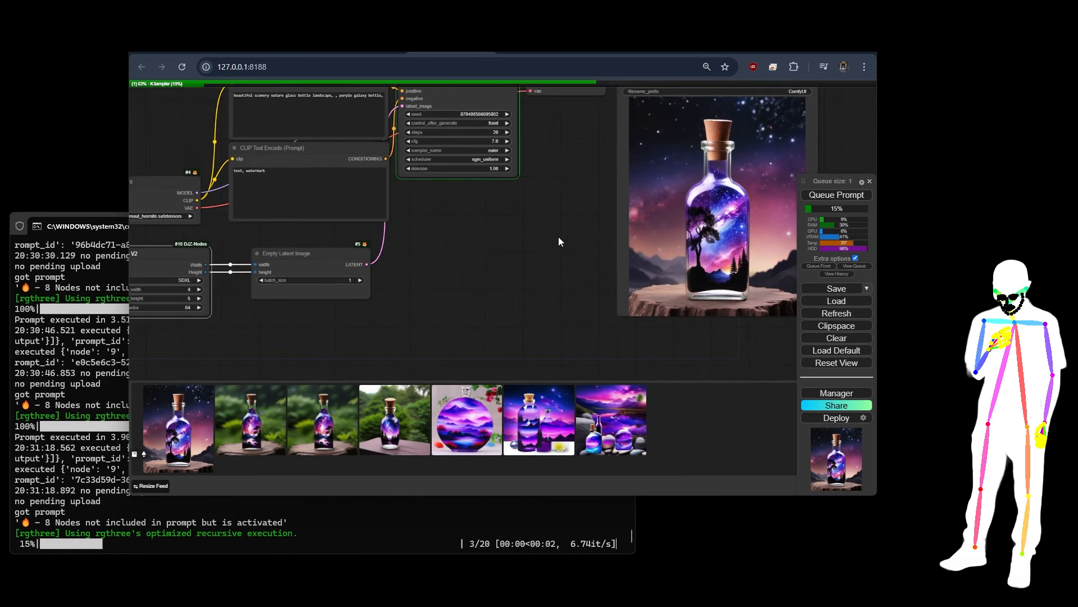
left_click_drag(558, 237, 436, 238)
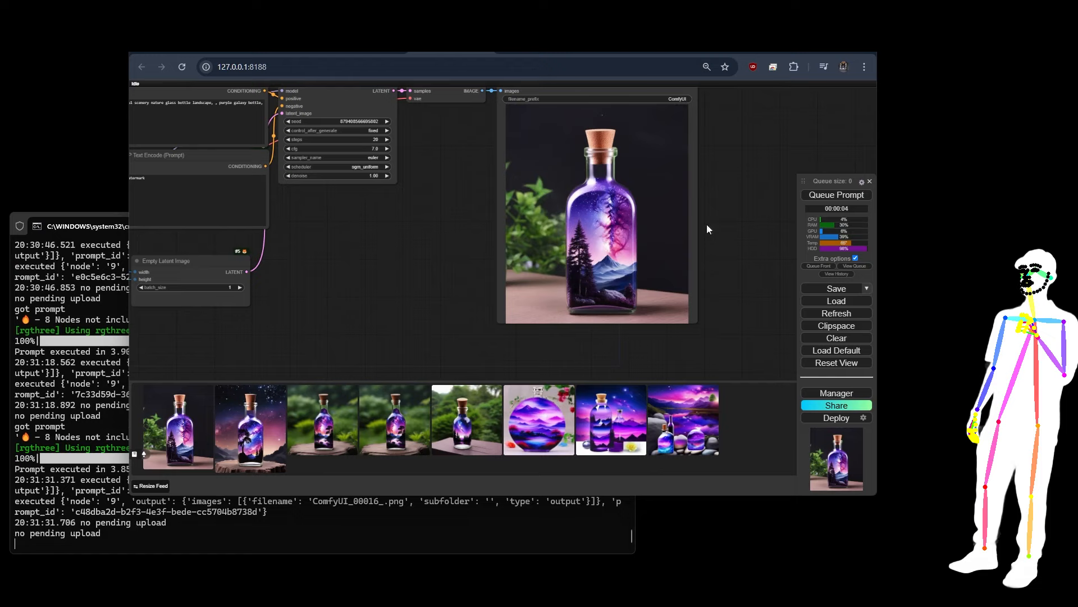
Compare the two newest bottle images from the image feed at full size, switching back and forth, and close the viewer.
left_click(261, 437)
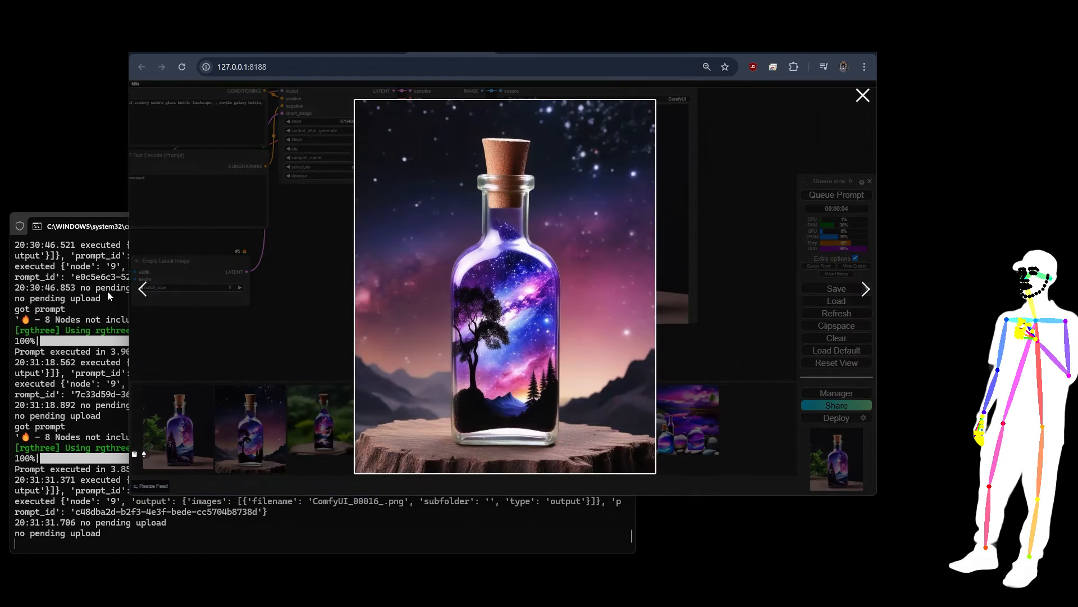
left_click(140, 290)
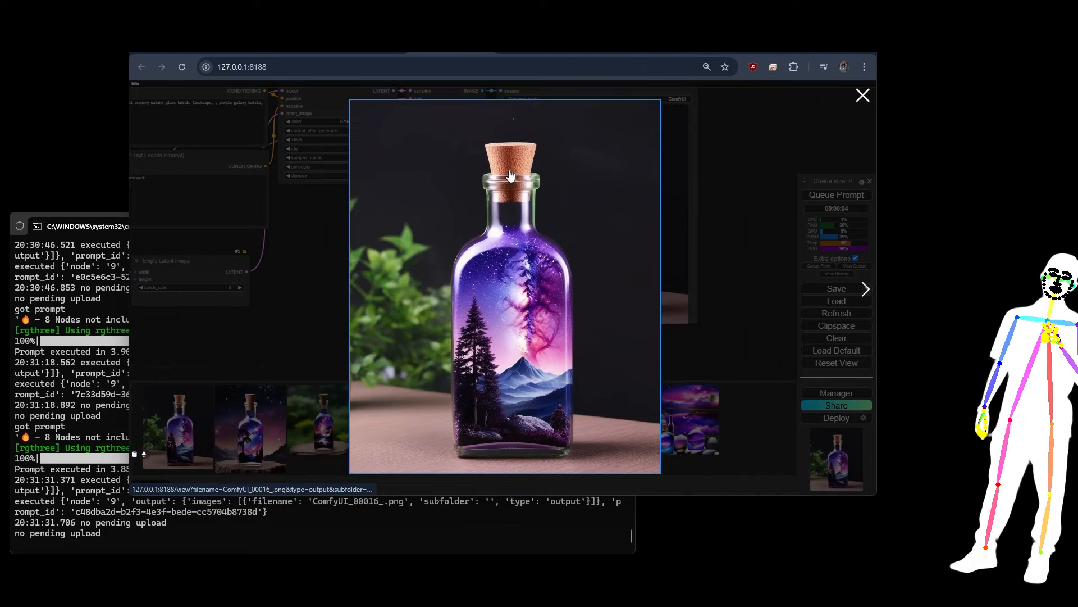
left_click(865, 292)
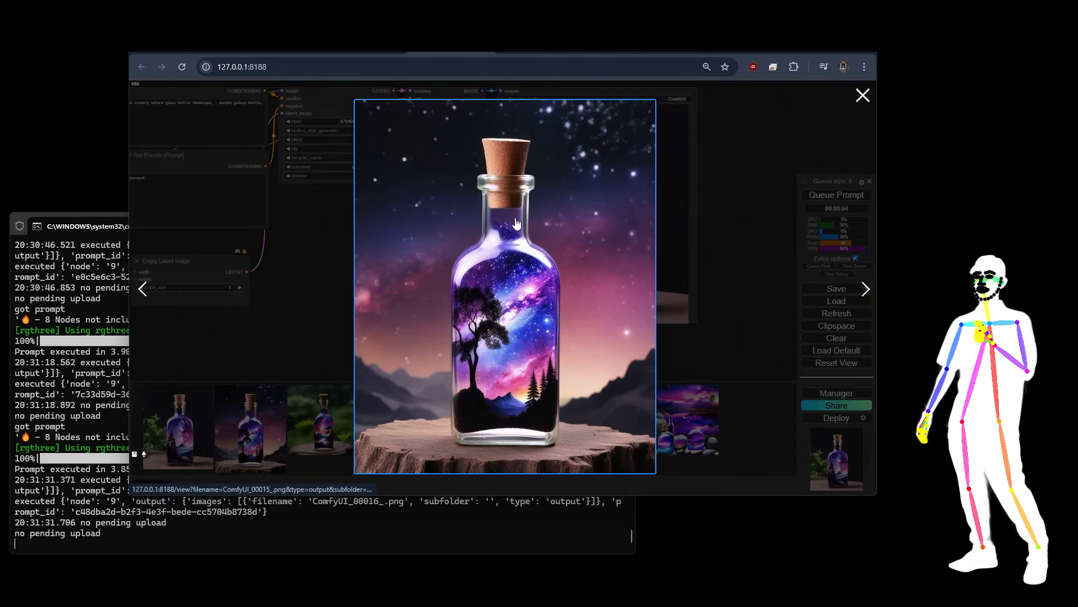
left_click(143, 290)
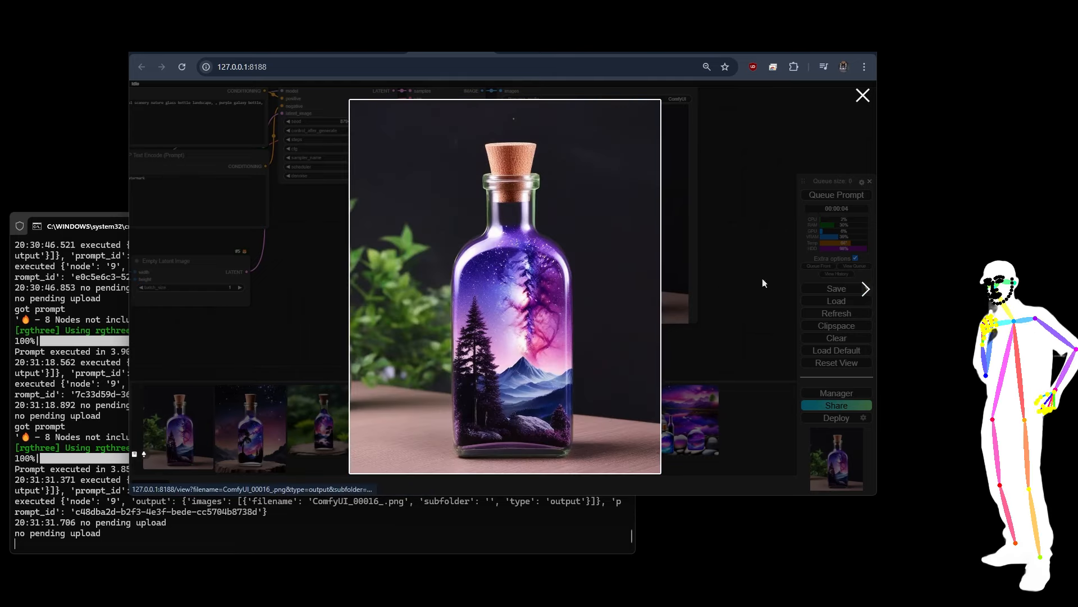
left_click(866, 289)
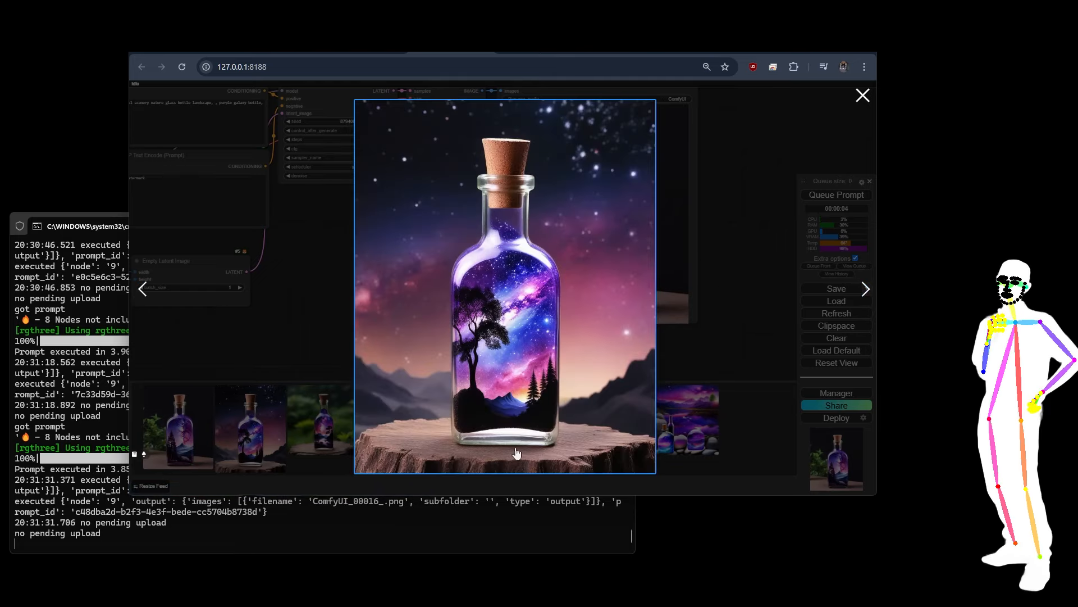
left_click(142, 289)
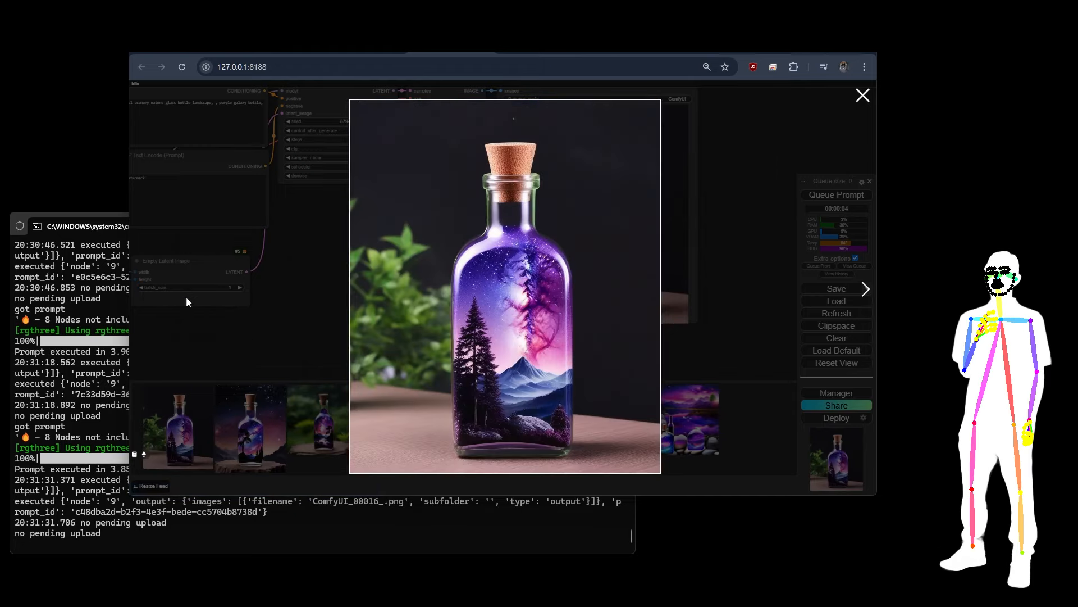
left_click(862, 95)
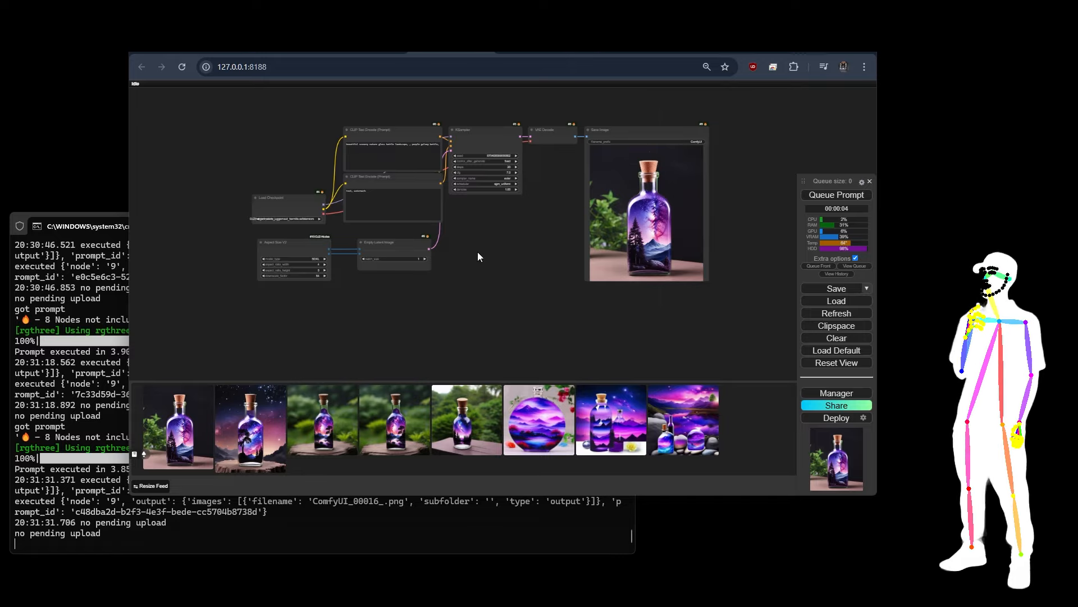
Set the Aspect Size V2 node's downscale_factor back to 16.
left_click_drag(478, 251, 497, 262)
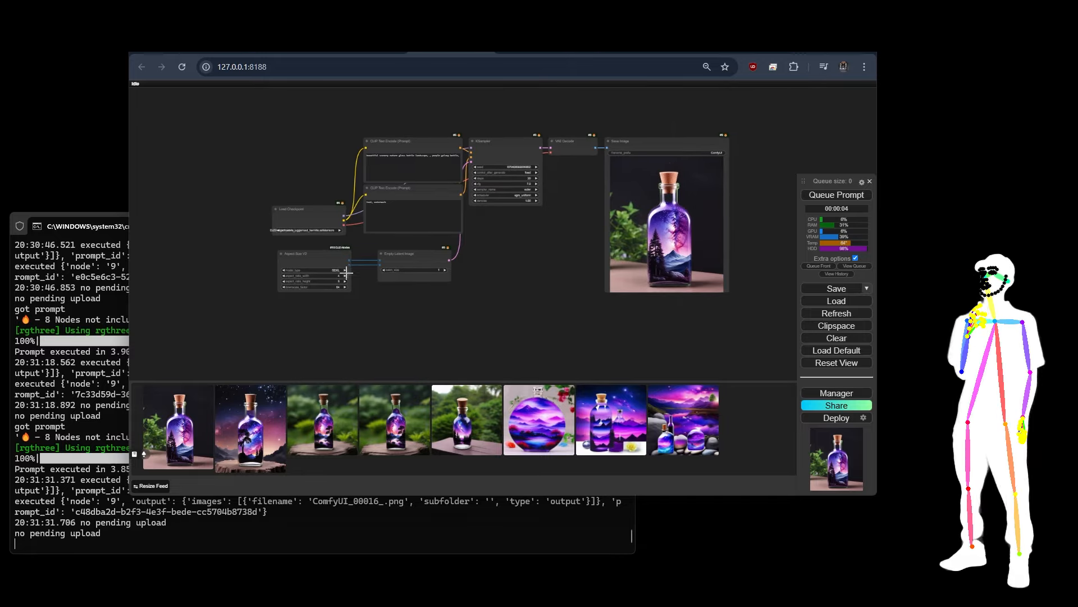
scroll(346, 274, "up", 2)
scroll(247, 305, "up", 6)
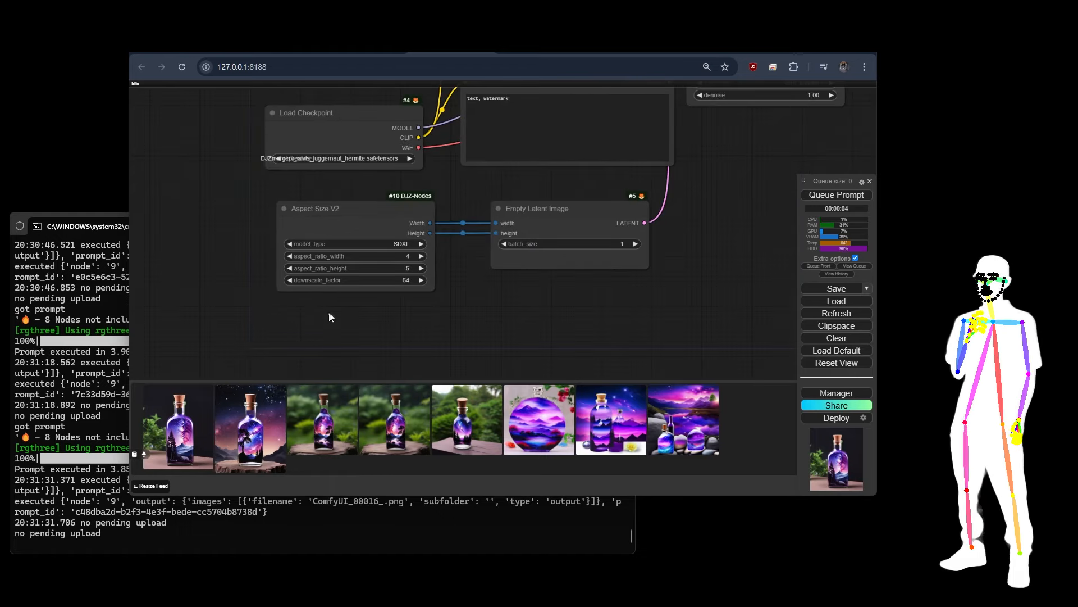
left_click(402, 280)
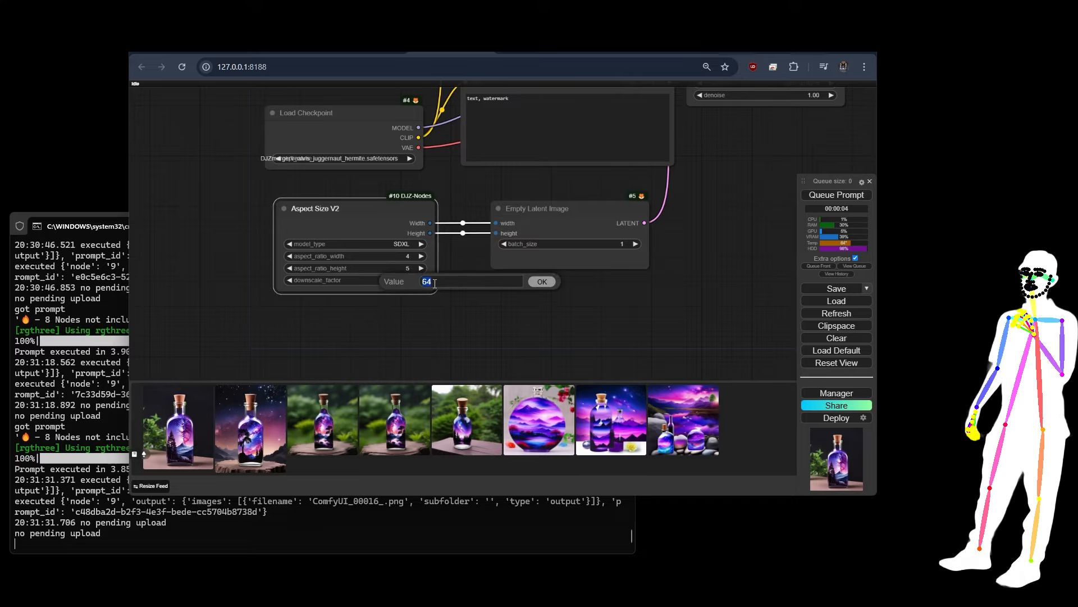
type("16")
key("Return")
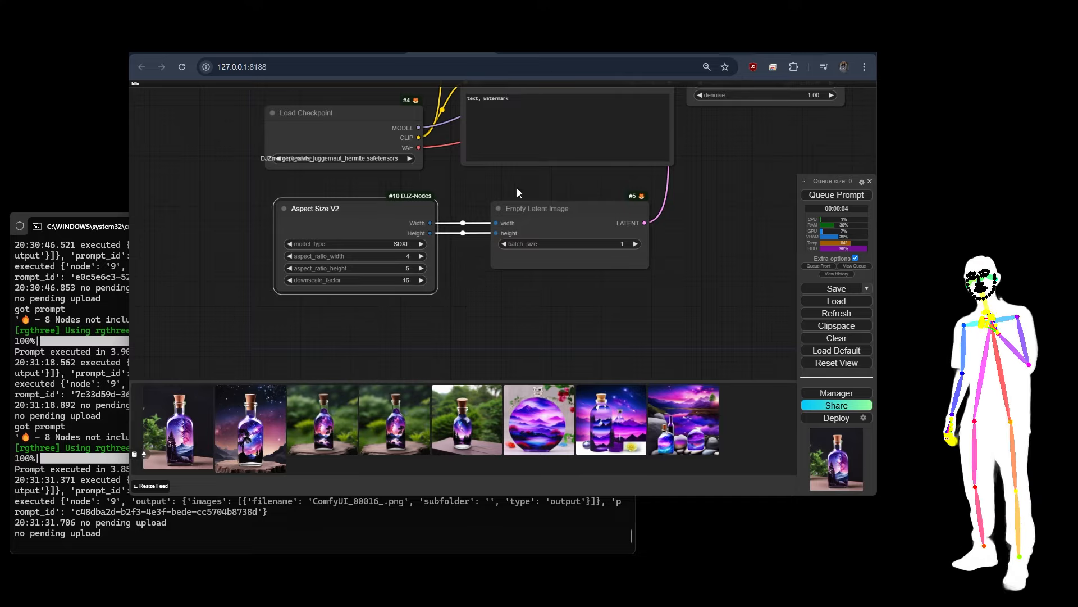
Replace the positive prompt with "a person standing in the rain and midnight, shinjuku".
left_click_drag(510, 188, 403, 319)
left_click_drag(322, 117, 304, 169)
scroll(315, 167, "up", 4)
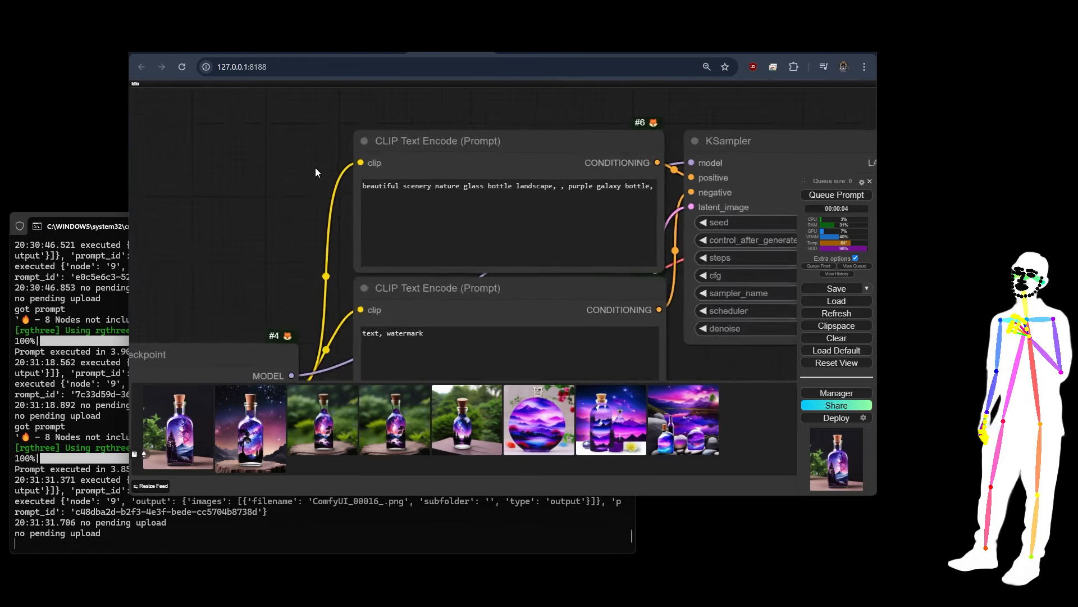
scroll(315, 167, "up", 2)
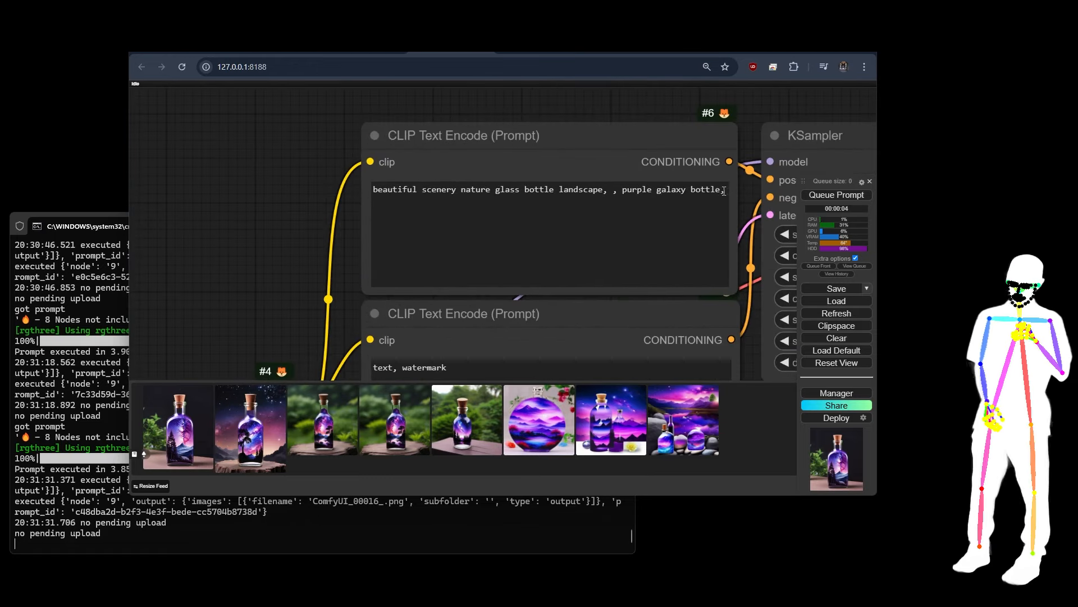
left_click_drag(729, 191, 321, 185)
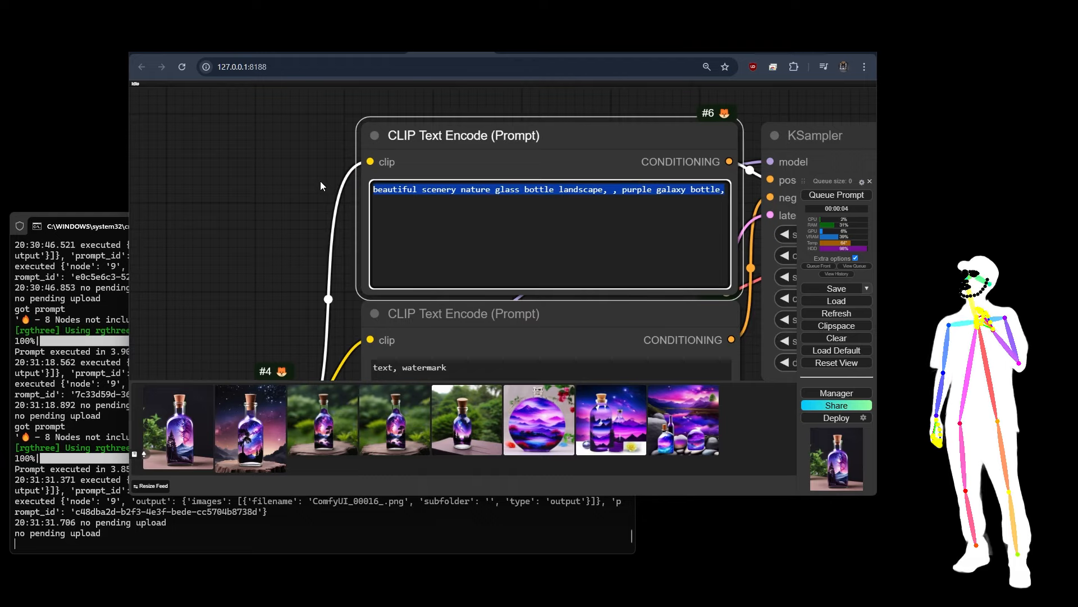
type("a perso")
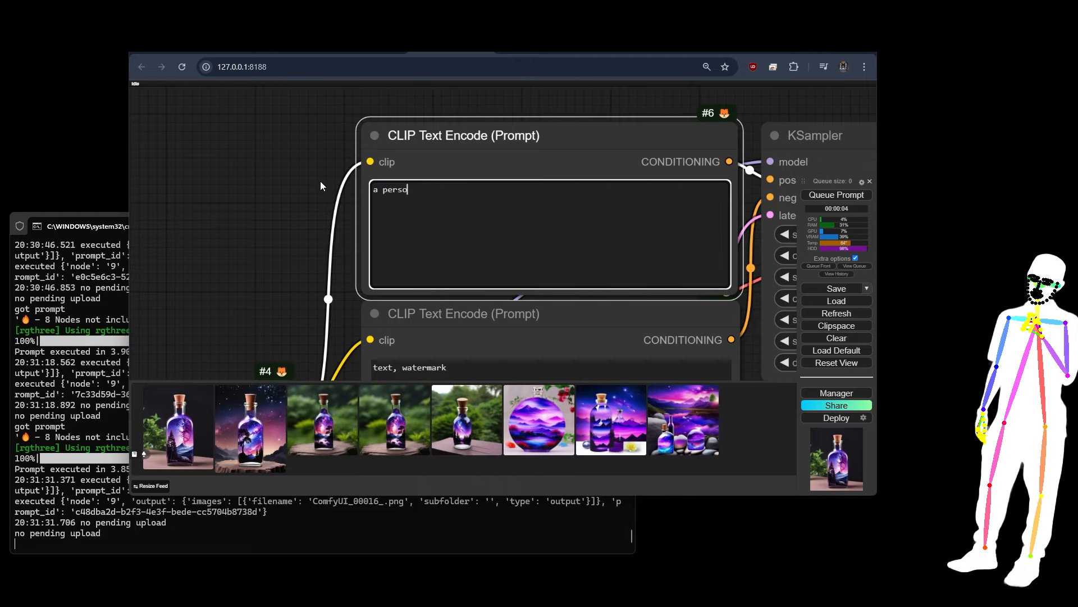
type("n standing in the ")
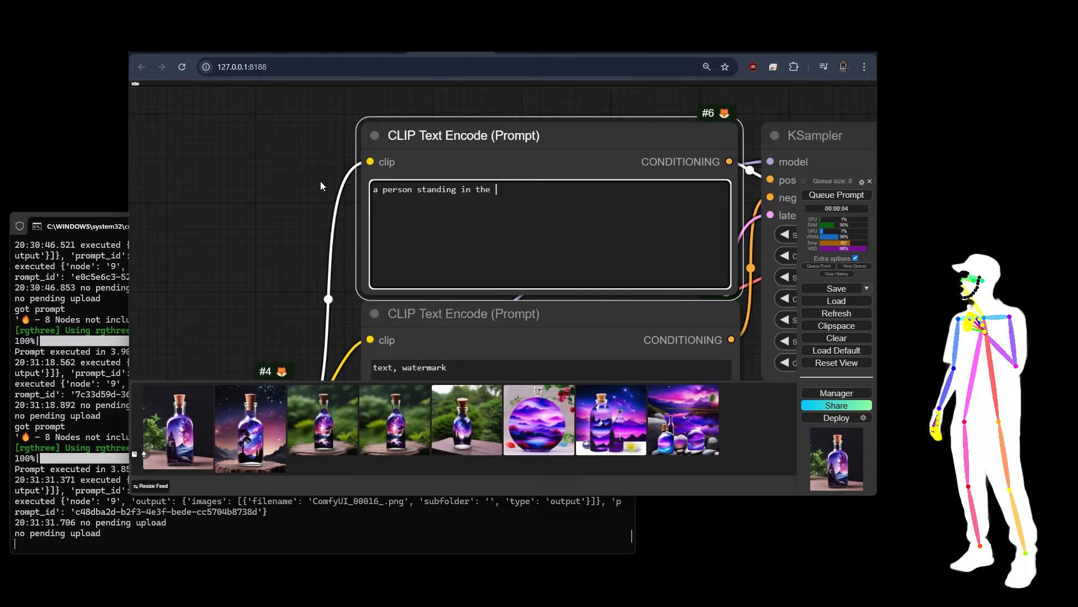
type("rain and midni")
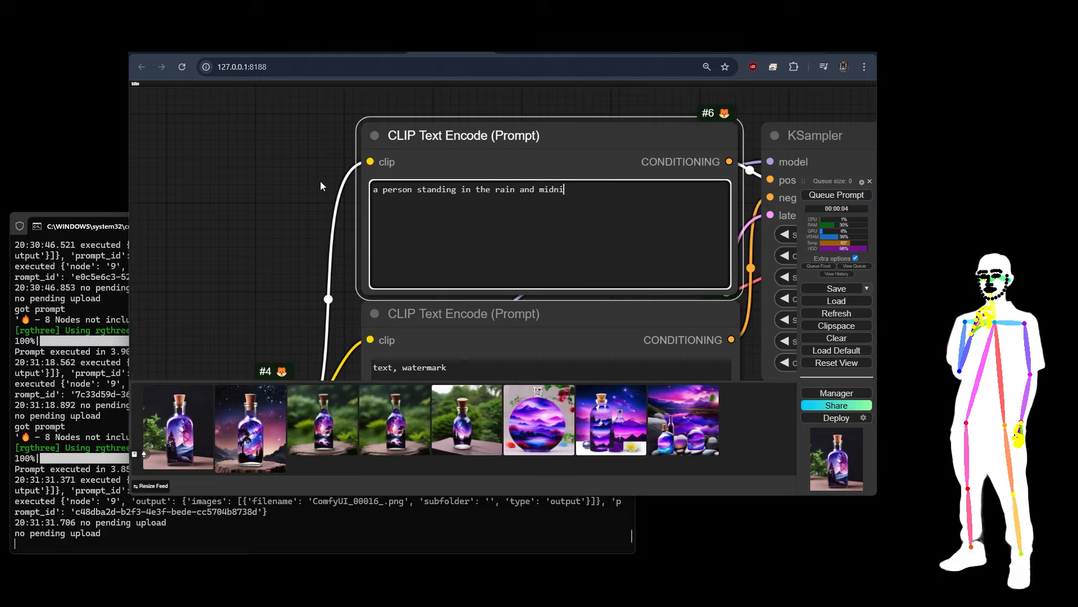
type("ght, ")
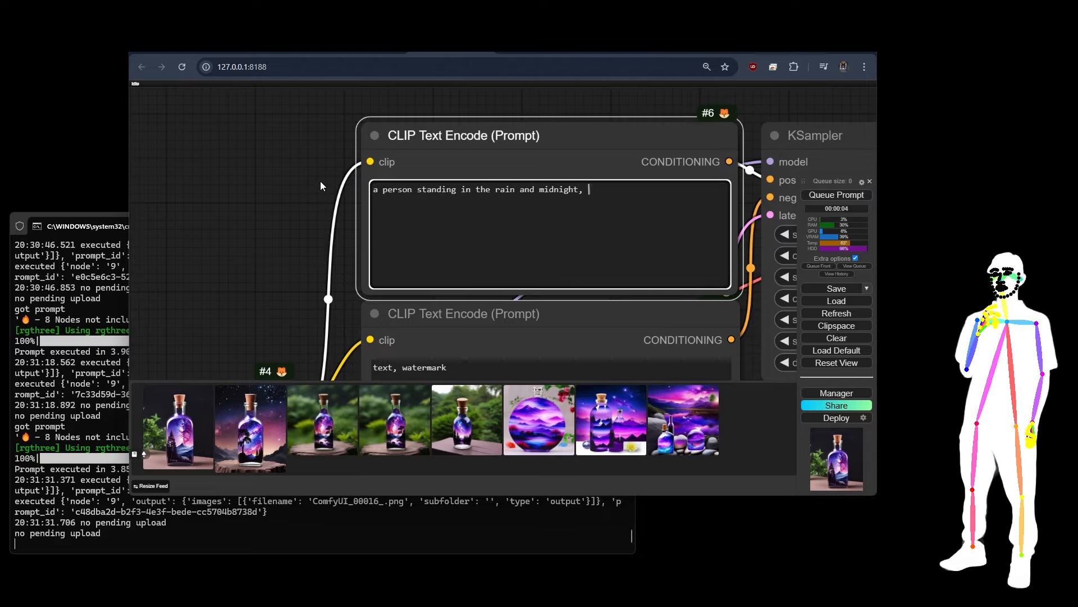
type("shinjuku")
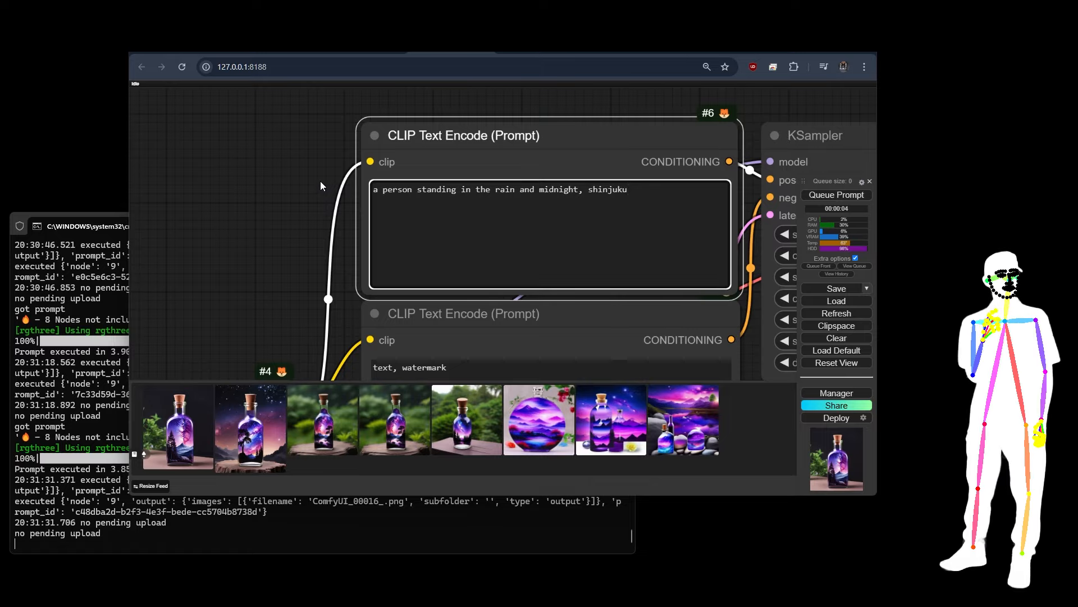
Generate an image from the new prompt and inspect it in the Save Image node.
left_click(817, 197)
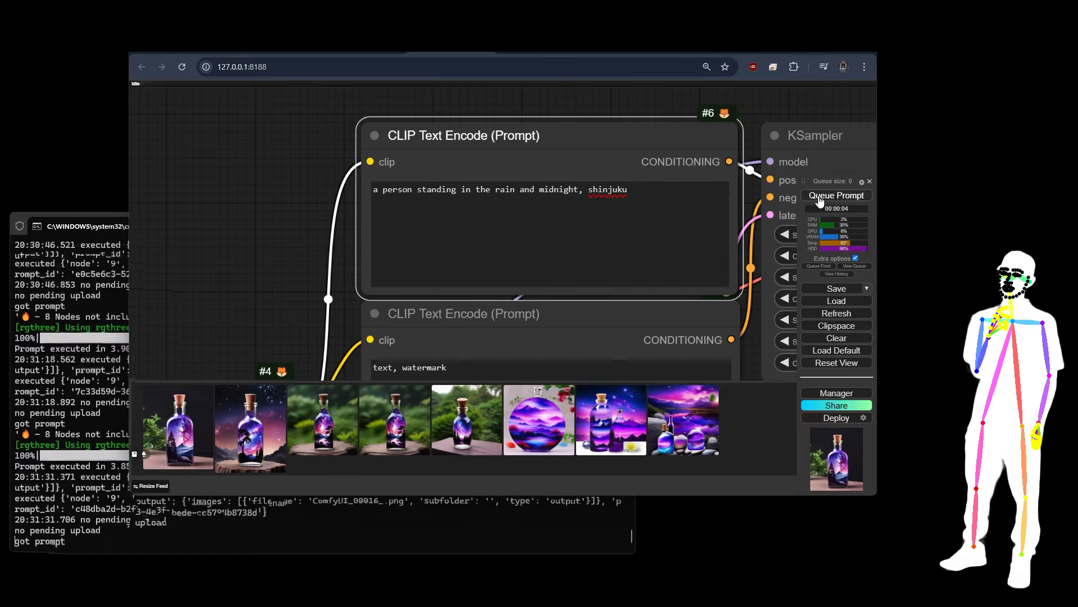
scroll(195, 207, "down", 2)
scroll(194, 206, "down", 5)
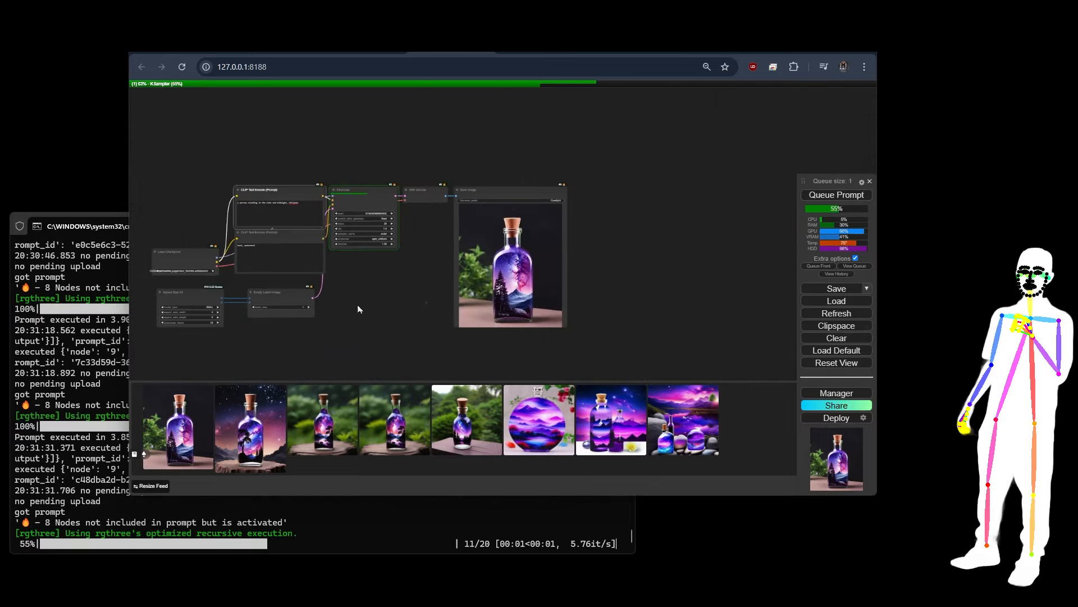
left_click_drag(581, 291, 612, 238)
scroll(609, 150, "up", 5)
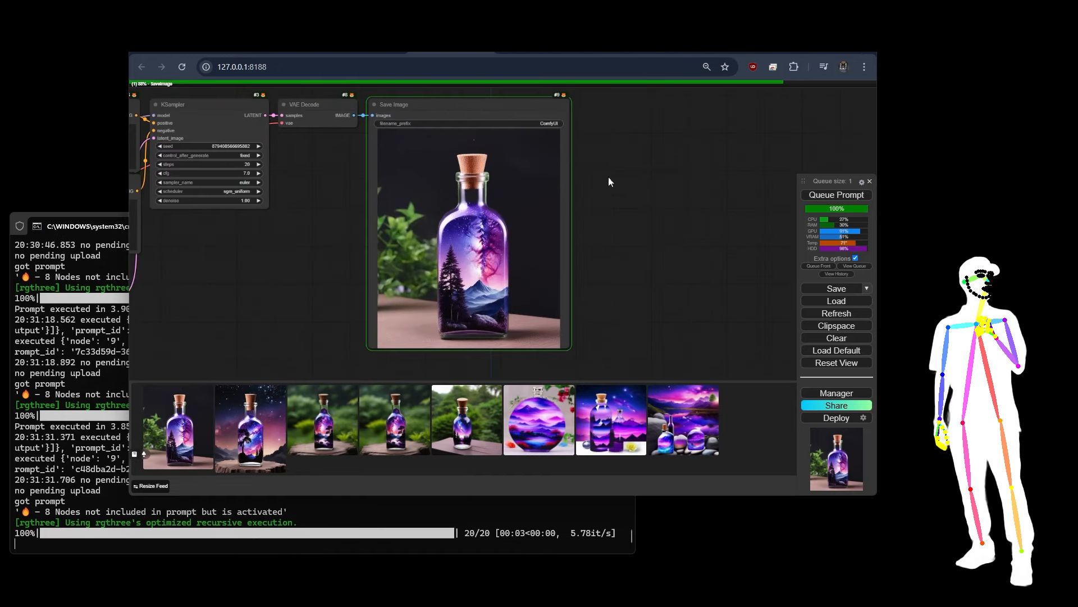
left_click_drag(606, 194, 804, 178)
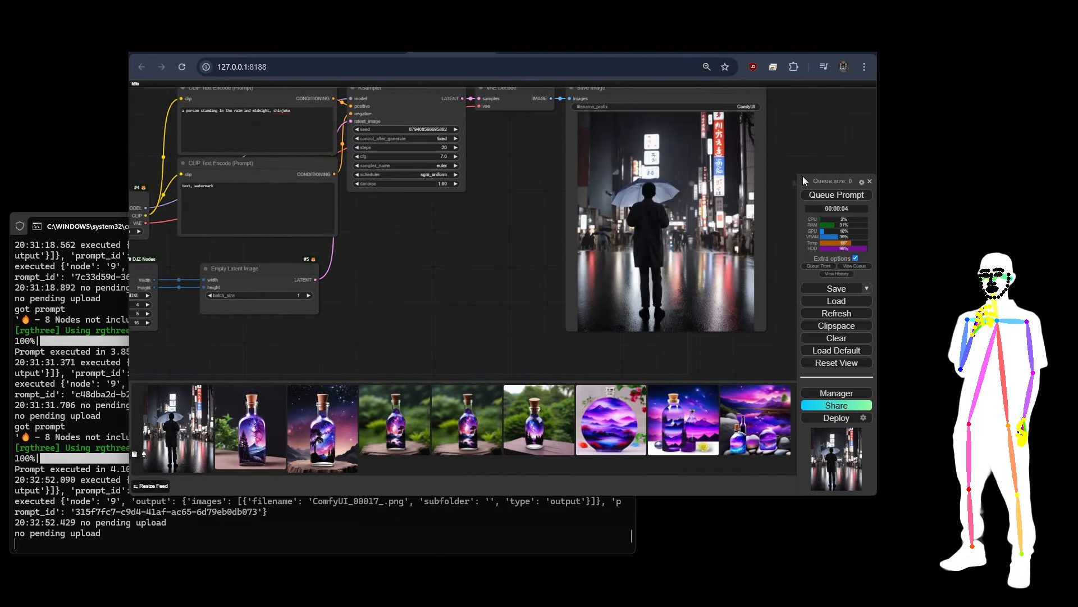
Set the Aspect Size V2 node's downscale_factor to 64.
left_click_drag(183, 336, 286, 328)
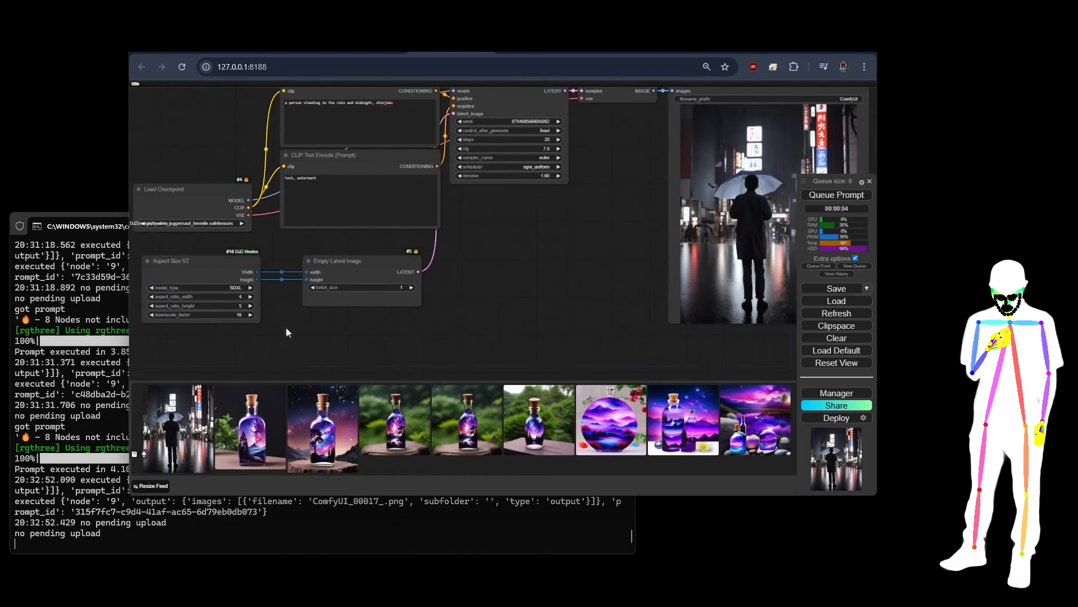
left_click(245, 315)
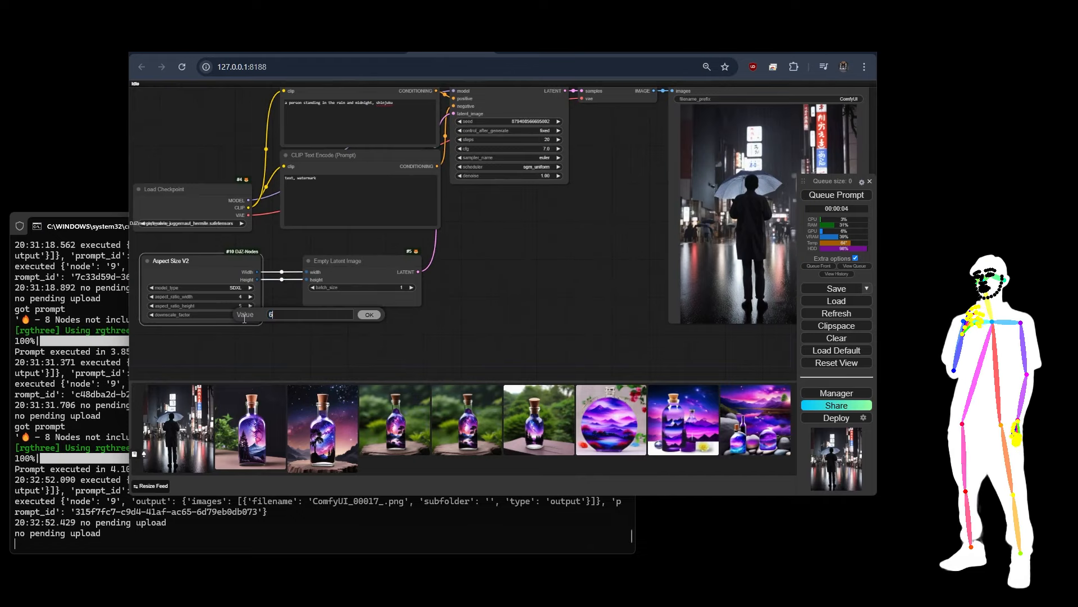
type("6")
key("Return")
Generate a new rainy Shinjuku image with the changed downscale factor, keeping the Save Image node in view.
left_click_drag(505, 308, 253, 305)
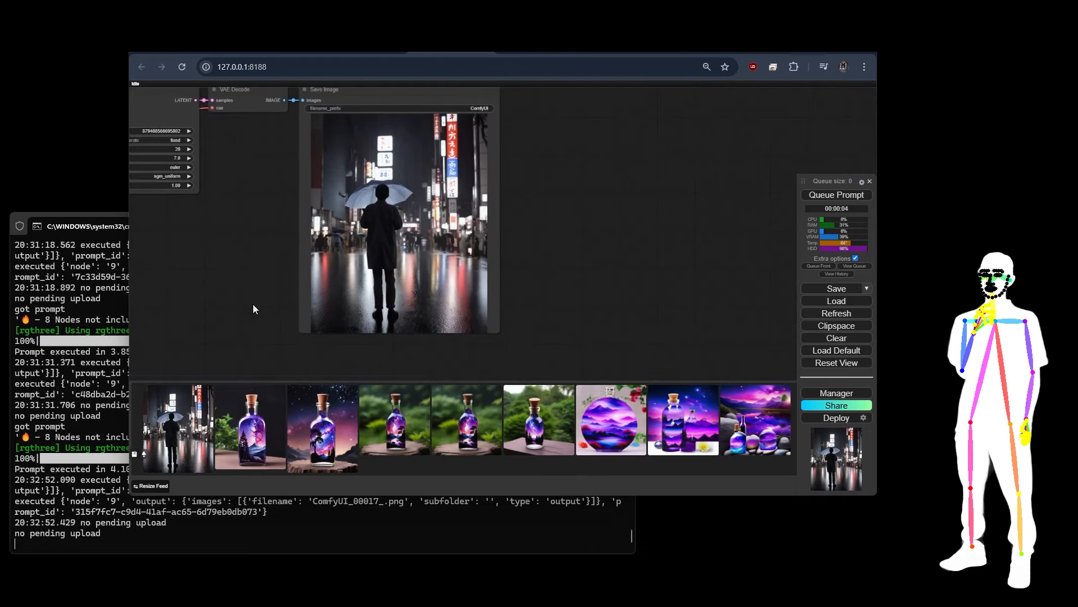
scroll(698, 254, "up", 7)
scroll(599, 224, "down", 6)
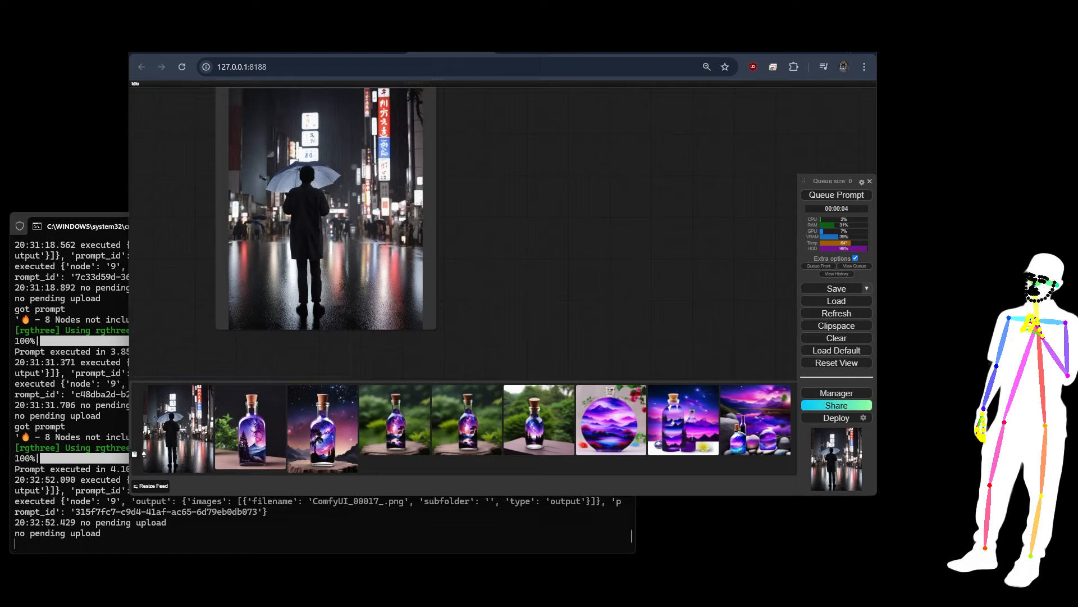
left_click(841, 44)
scroll(430, 166, "up", 2)
left_click_drag(429, 166, 518, 229)
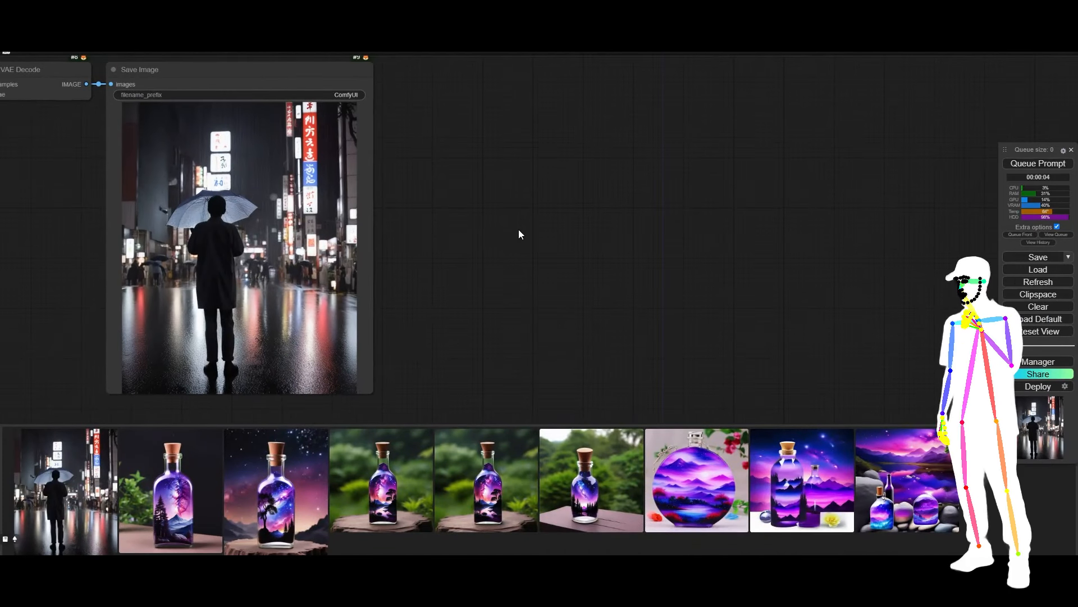
left_click(1026, 164)
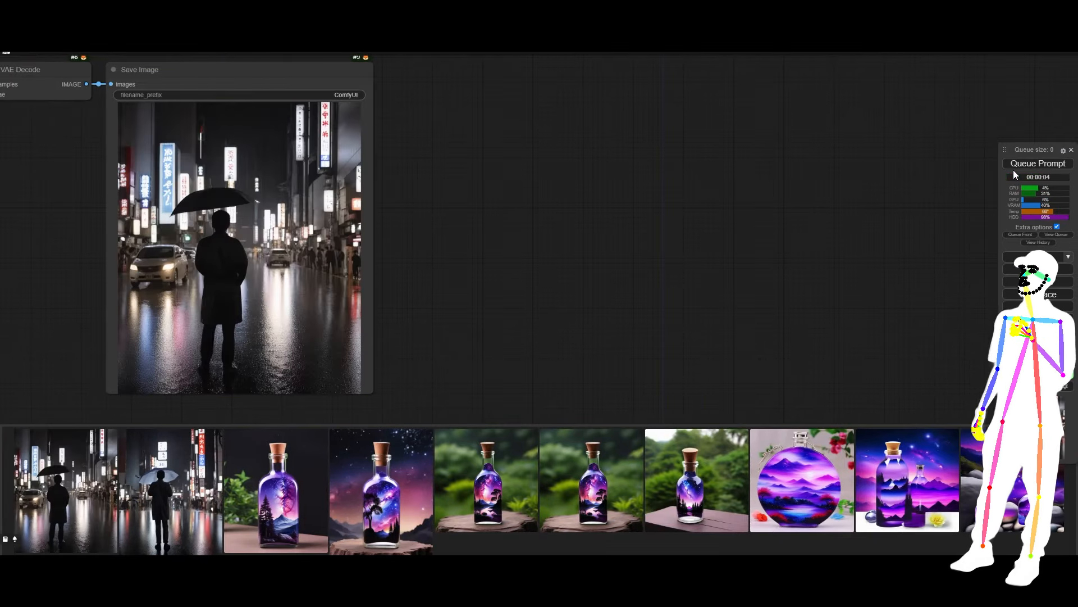
Compare the two Shinjuku images from the image feed at full size, switching back and forth, and close the viewer.
left_click(178, 469)
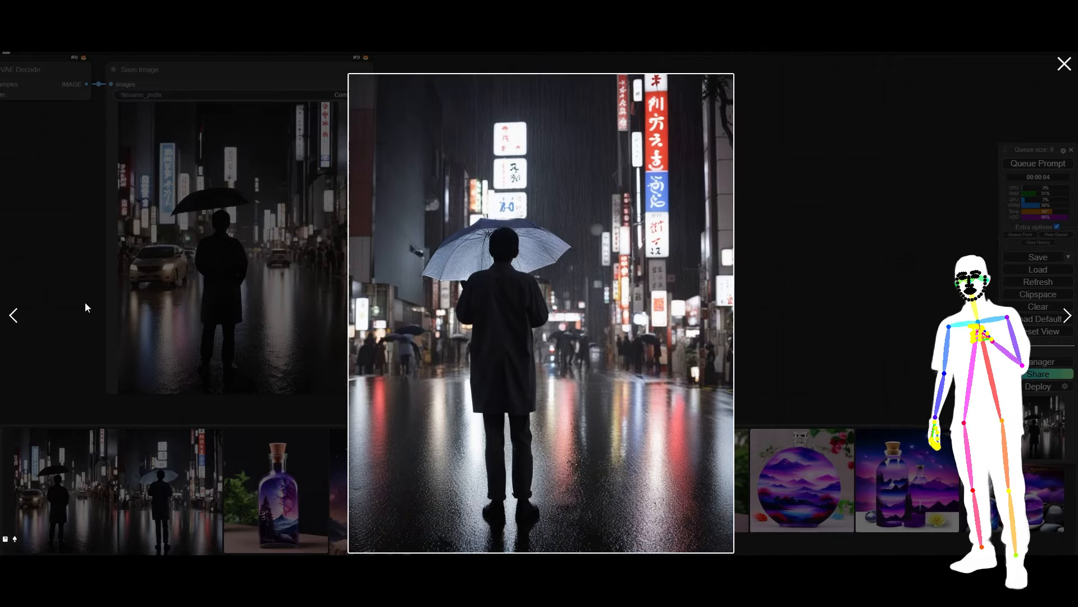
left_click(13, 315)
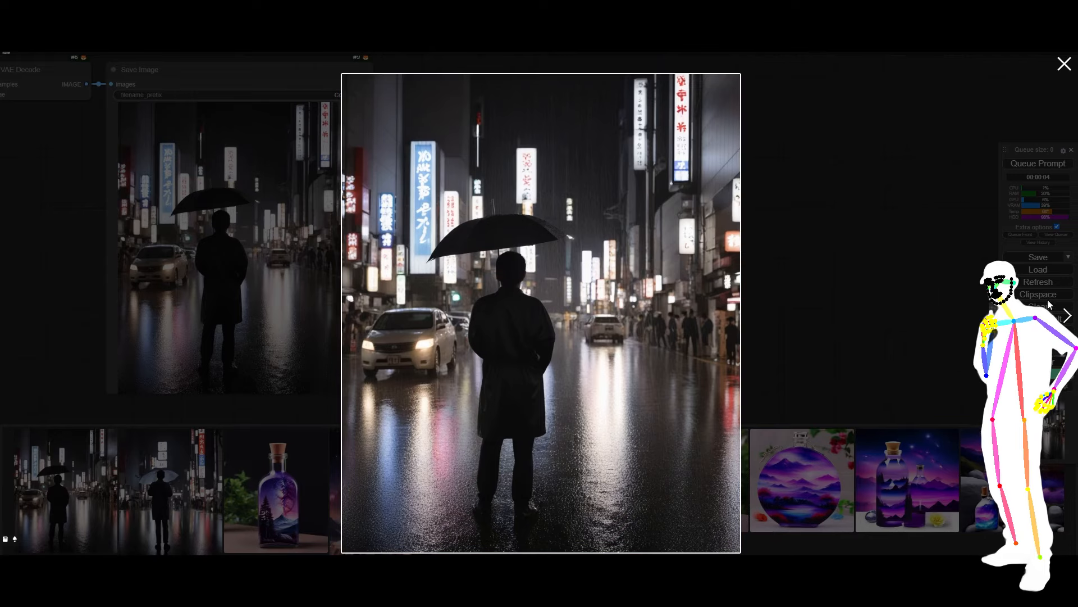
left_click(1069, 318)
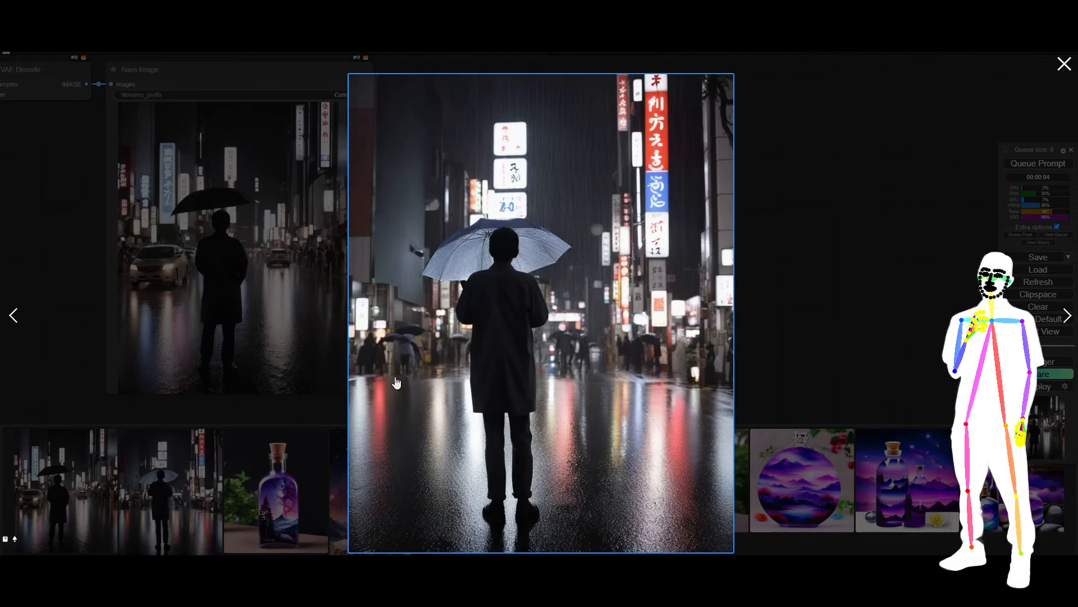
left_click(15, 316)
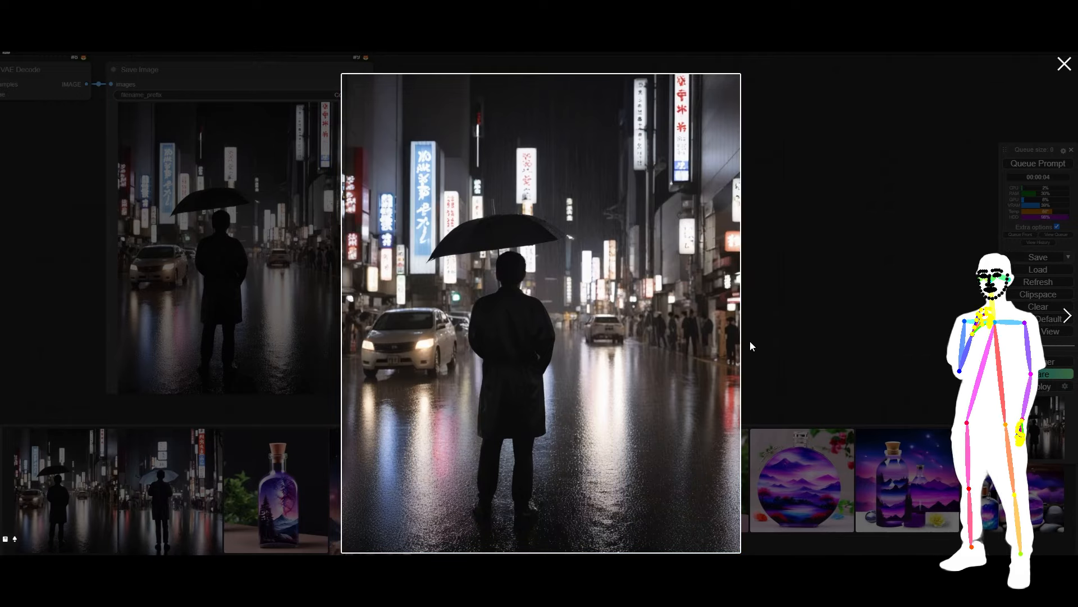
left_click(1064, 64)
scroll(751, 214, "down", 5)
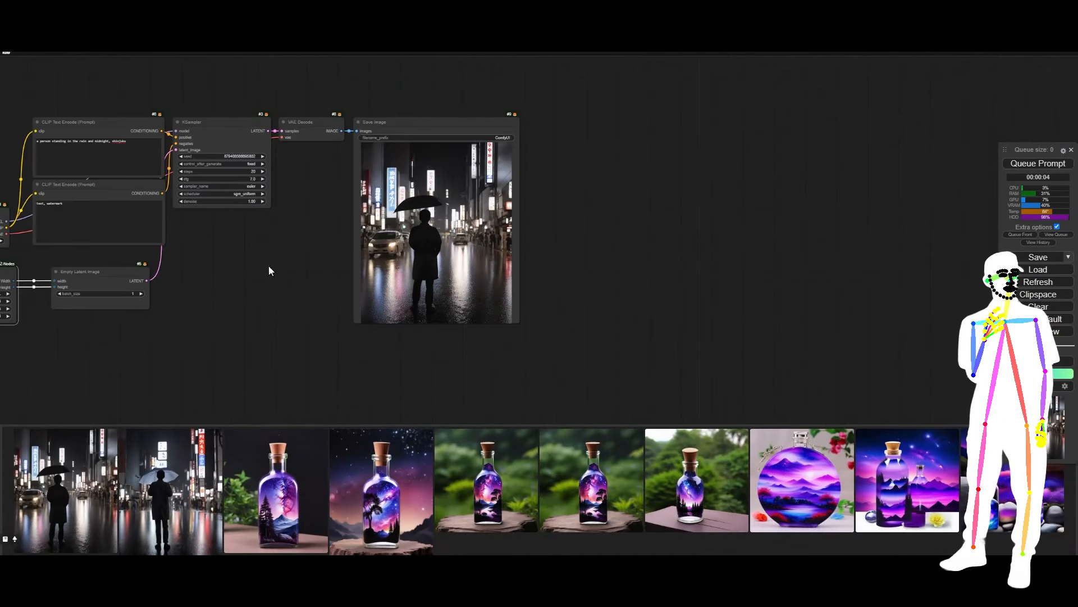
left_click_drag(271, 271, 525, 270)
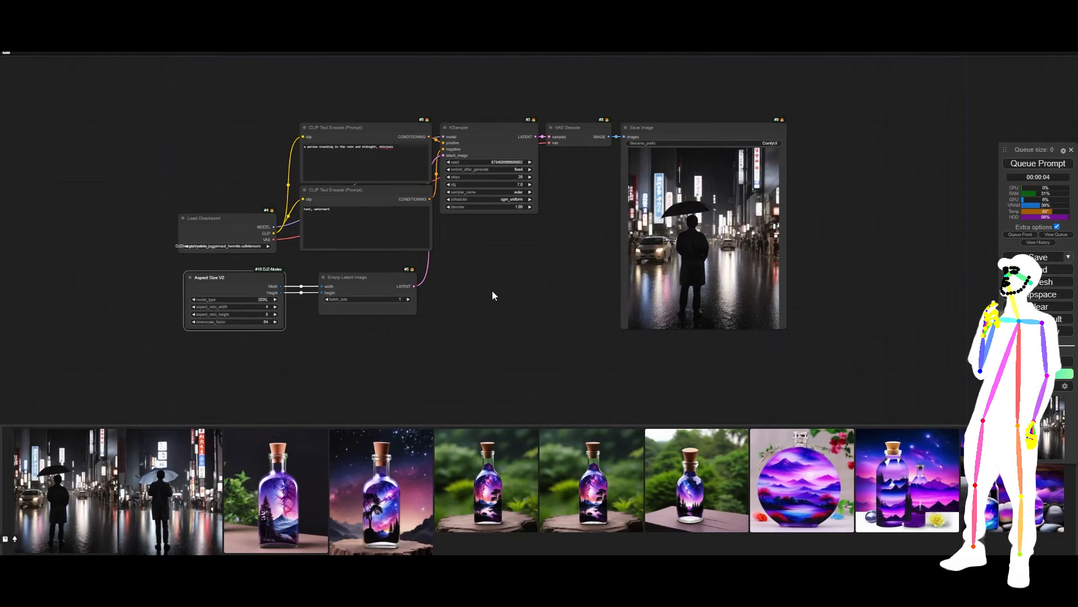
scroll(492, 291, "up", 2)
left_click_drag(479, 276, 508, 259)
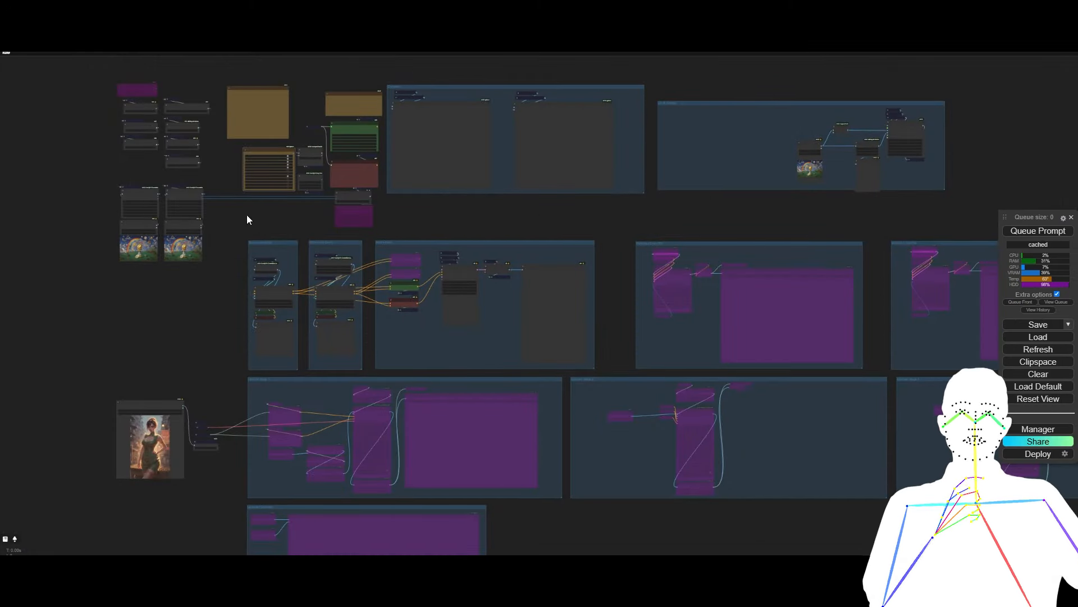
Examine how the Kolors workflow's Image Resize node feeds its width and height to the Empty Latent Image beside the bypassed Aspect Size V2 node.
scroll(329, 227, "up", 10)
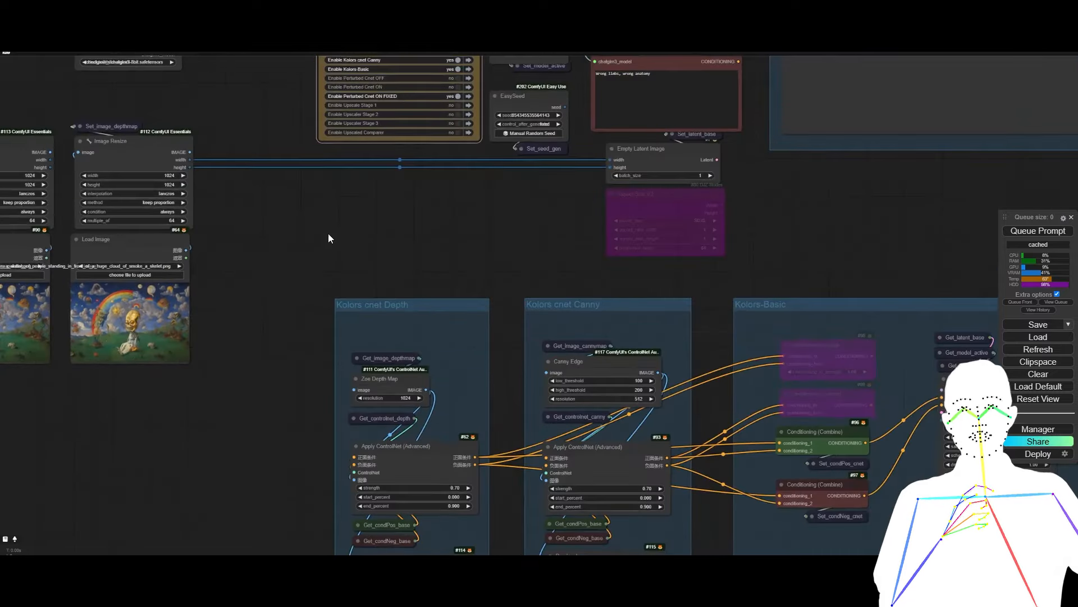
left_click_drag(328, 233, 330, 357)
scroll(295, 241, "up", 6)
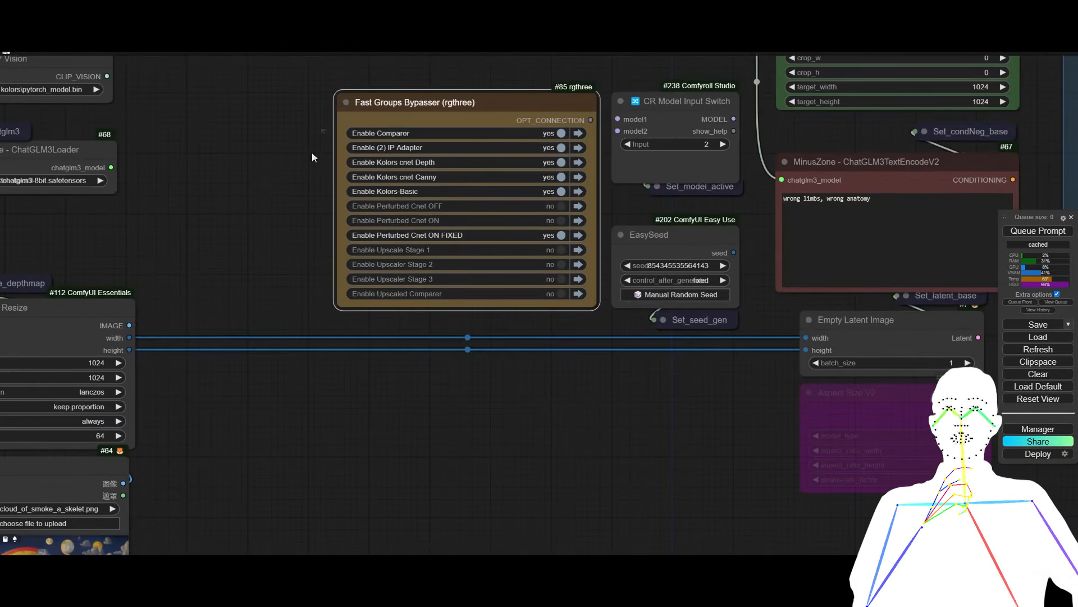
scroll(541, 389, "down", 6)
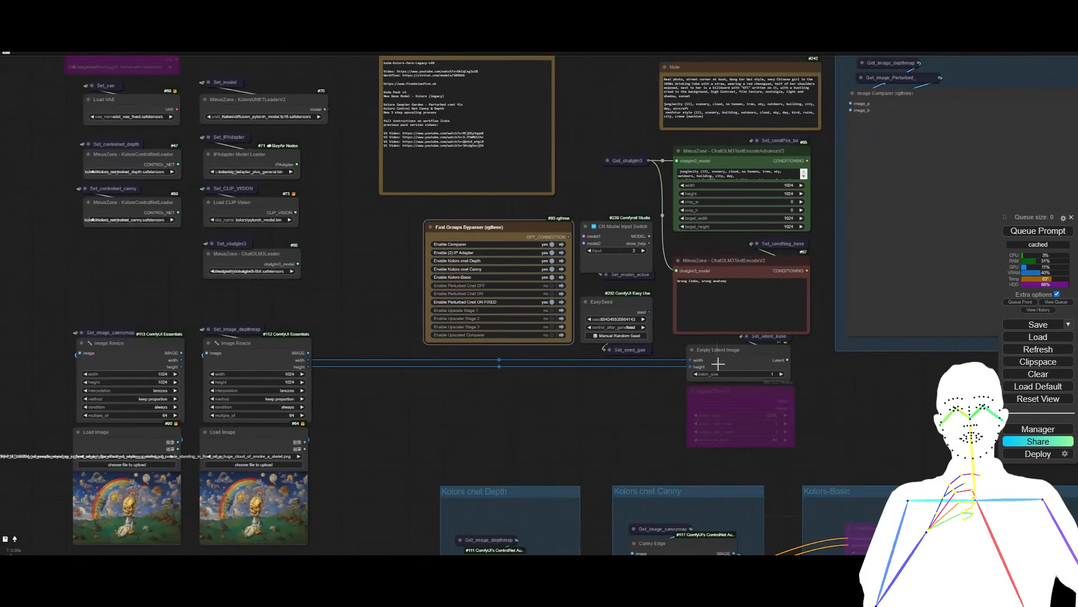
left_click_drag(358, 389, 551, 319)
scroll(545, 308, "up", 6)
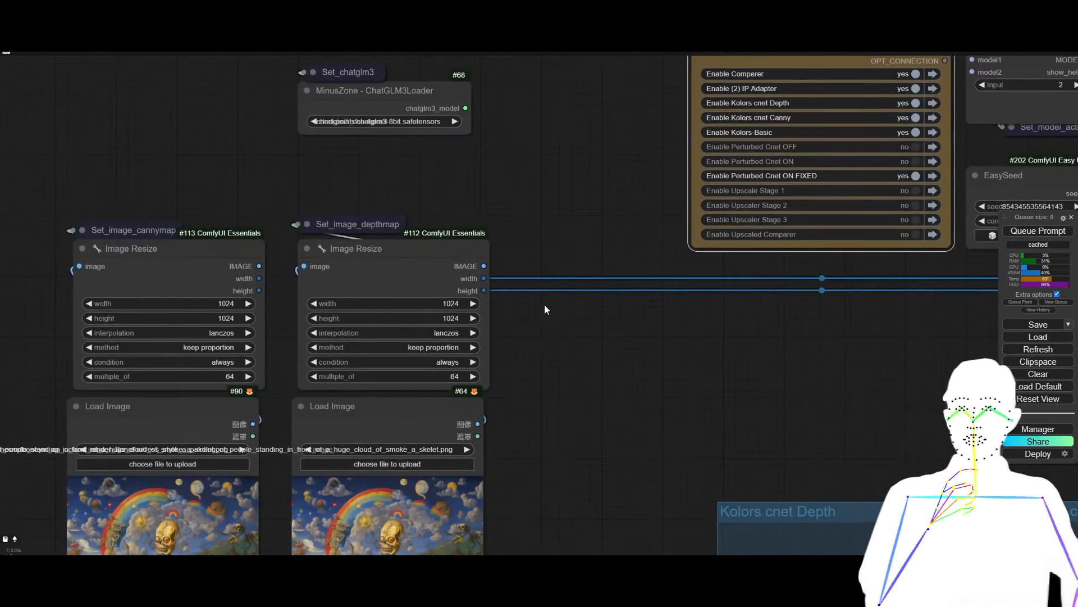
left_click_drag(525, 361, 490, 317)
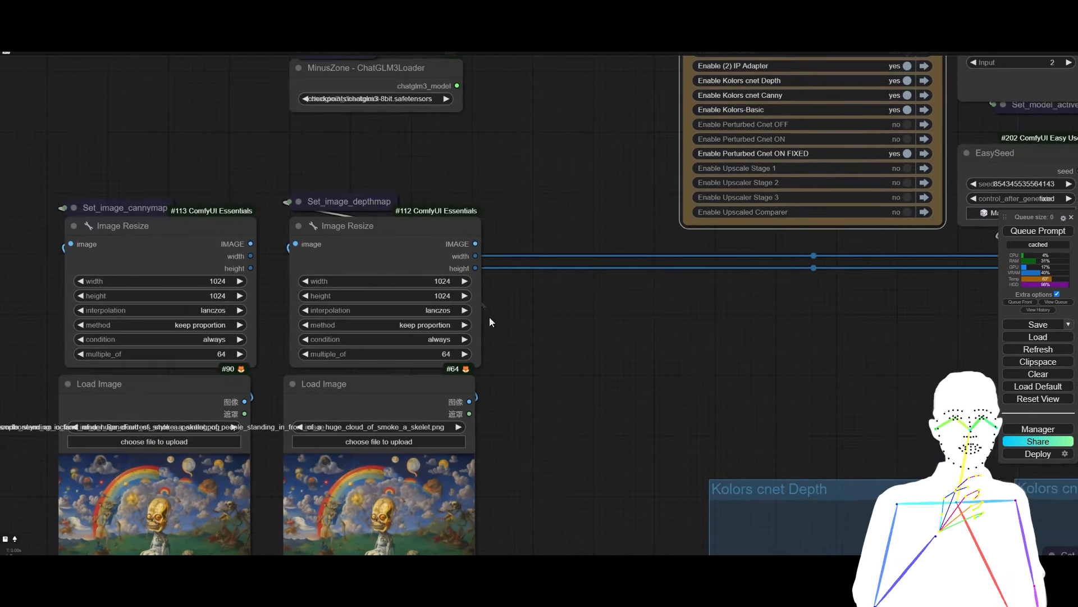
left_click_drag(568, 281, 163, 272)
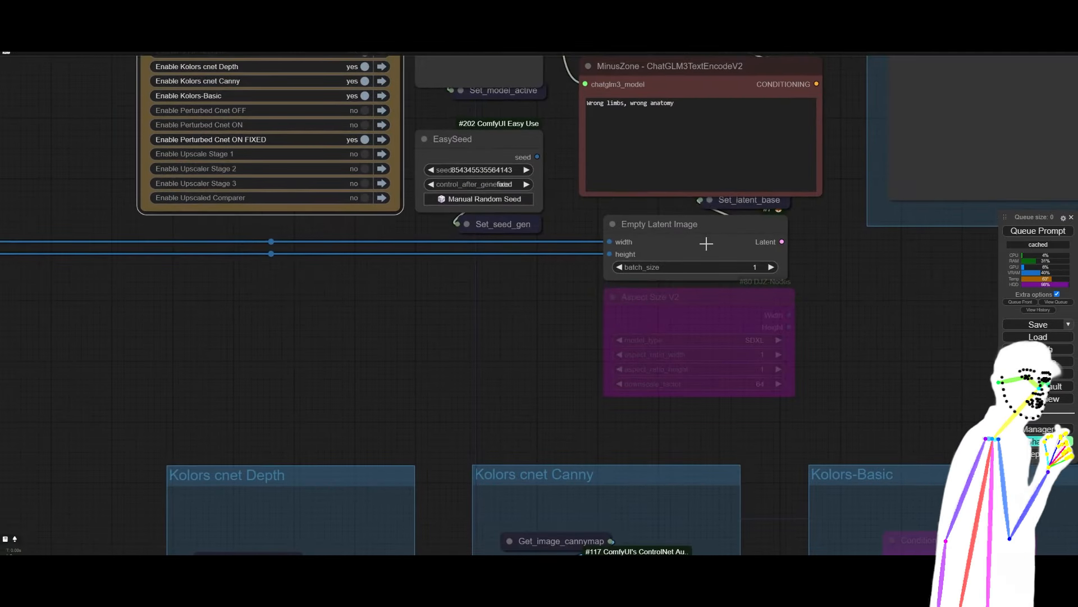
left_click_drag(220, 323, 500, 276)
scroll(437, 267, "down", 5)
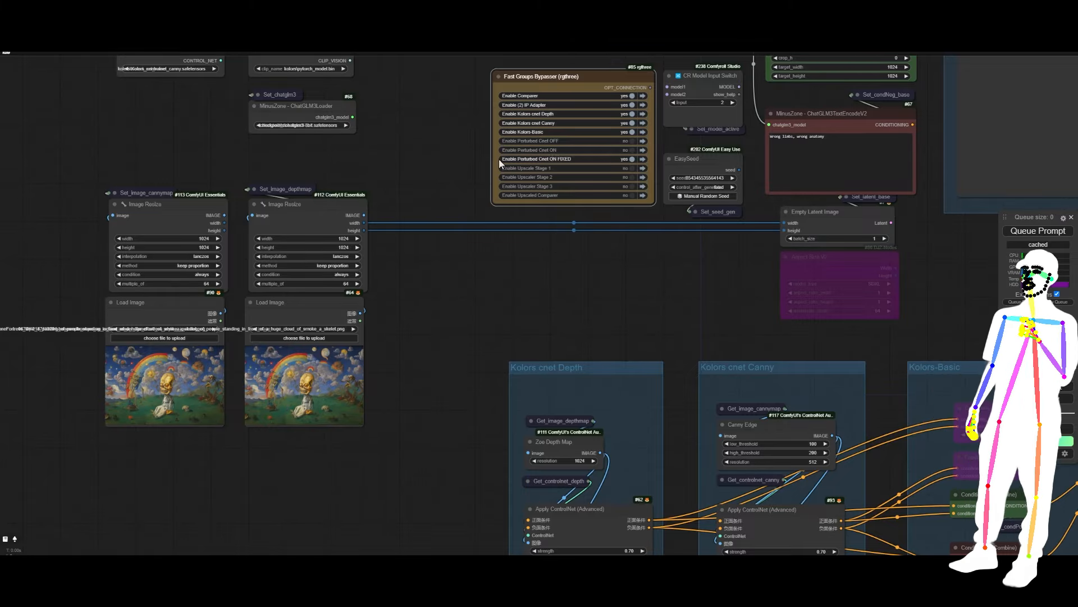
Disable the Perturbed Cnet ON FIXED, (2) IP Adapter and Comparer groups, and set the CR Model Input Switch to 1.
scroll(669, 144, "up", 6)
left_click(605, 175)
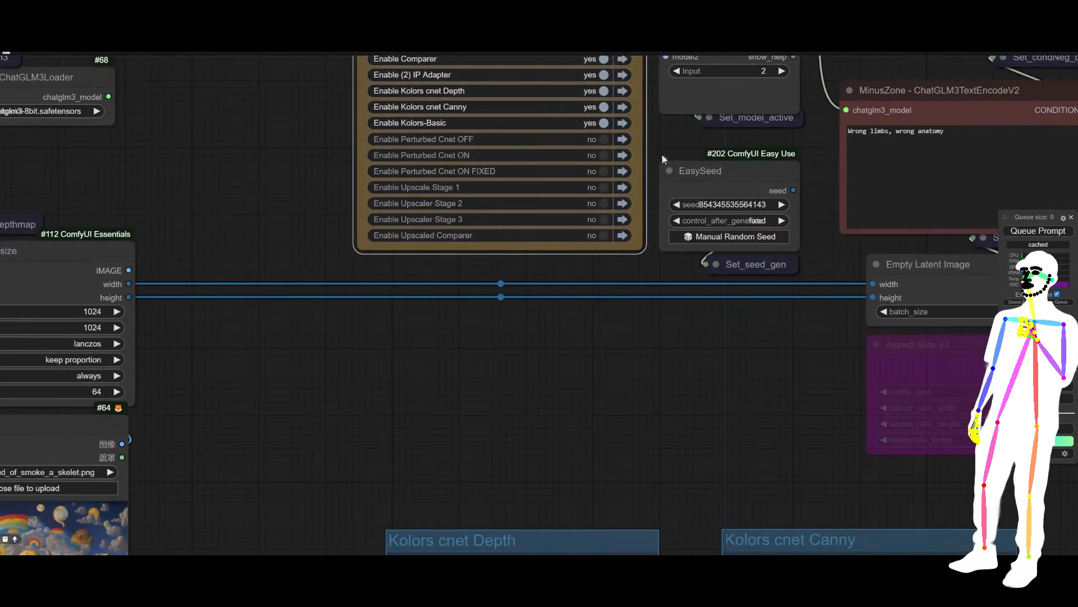
scroll(669, 146, "up", 3)
left_click(680, 117)
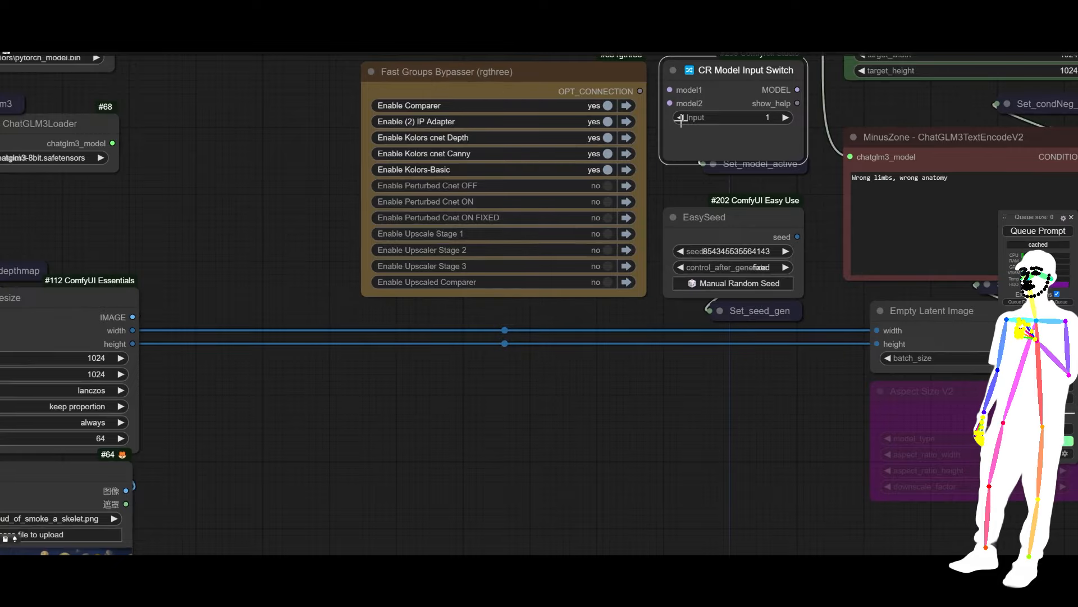
left_click(607, 121)
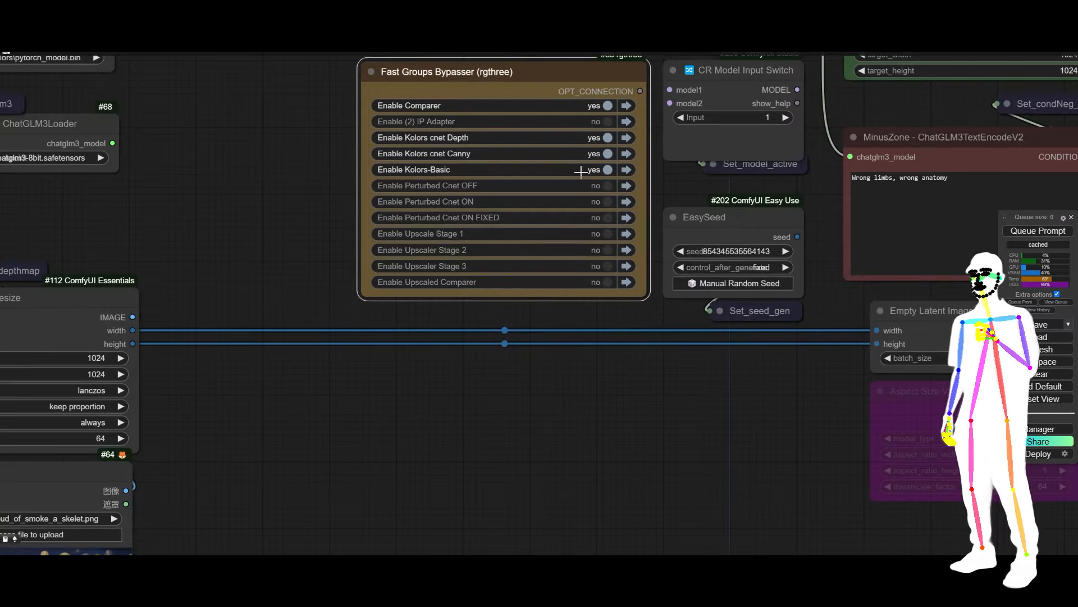
left_click(605, 105)
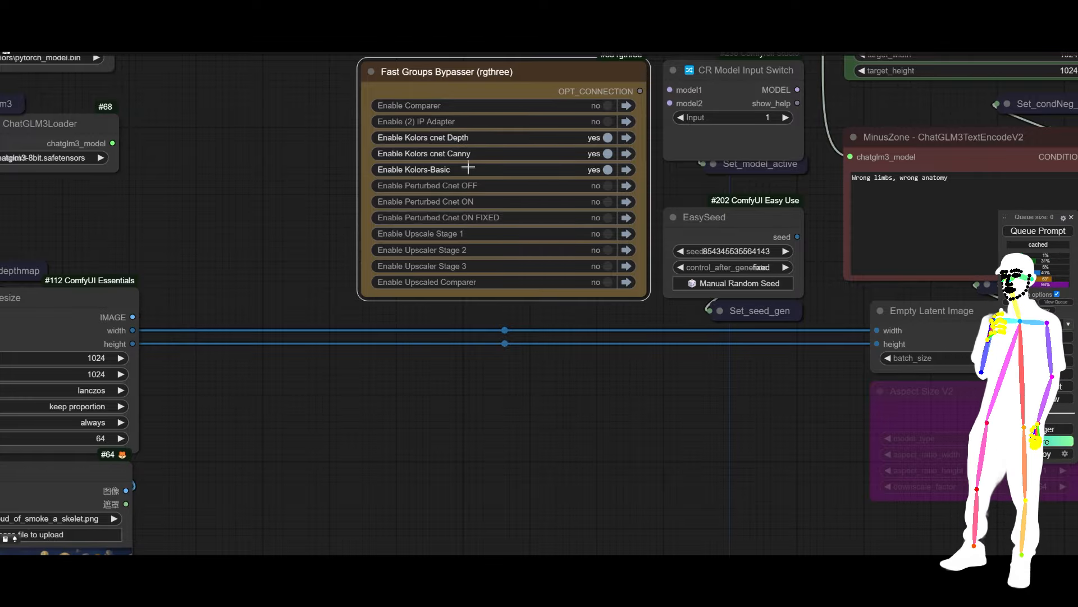
Queue the Kolors workflow with only the cnet Depth, cnet Canny and Kolors-Basic groups enabled.
scroll(289, 167, "down", 4)
left_click_drag(259, 190, 541, 91)
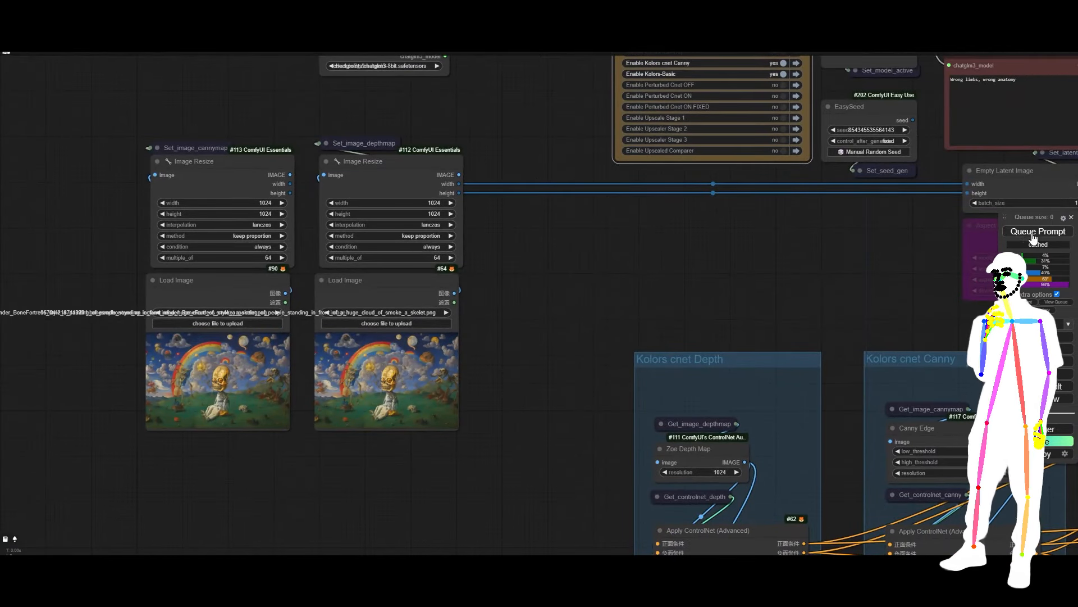
left_click_drag(849, 237, 742, 279)
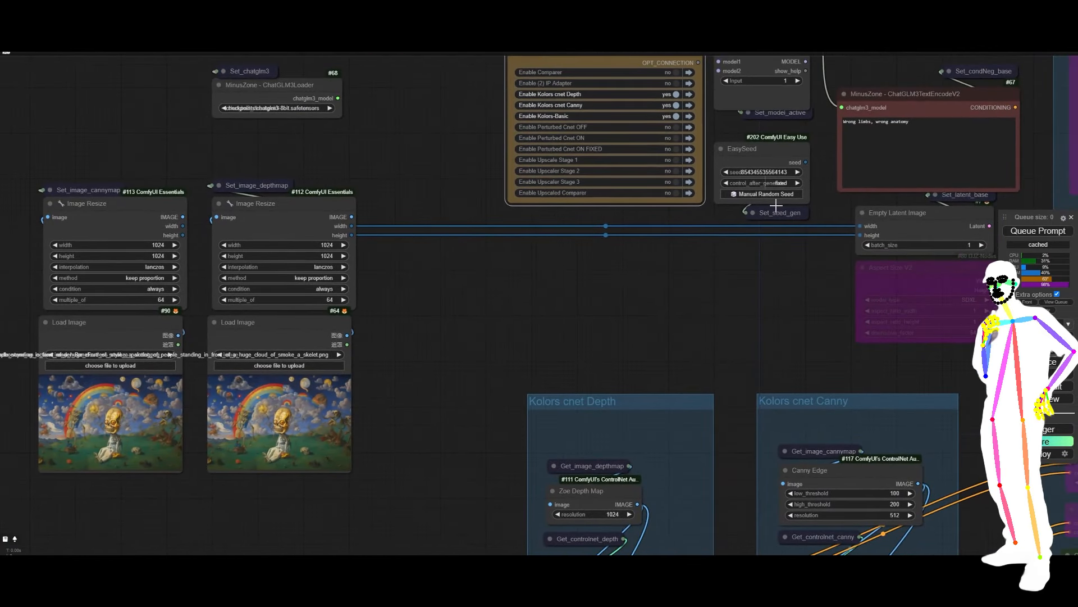
left_click(1046, 238)
Examine the loaded source images and the depth and Canny previews in the Kolors cnet groups during the run.
left_click_drag(657, 256, 441, 360)
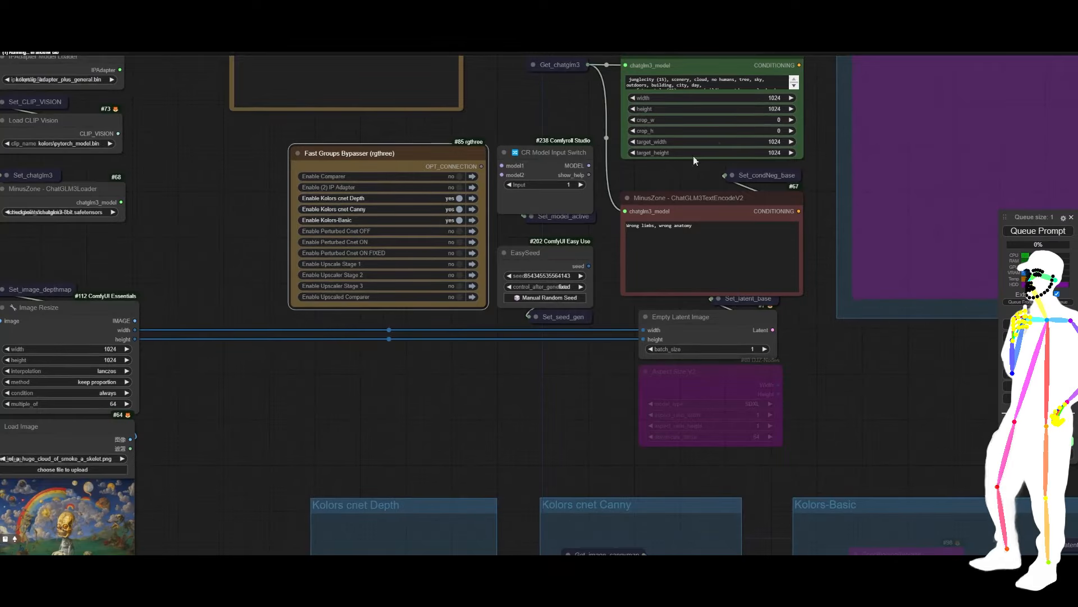
scroll(475, 371, "down", 5)
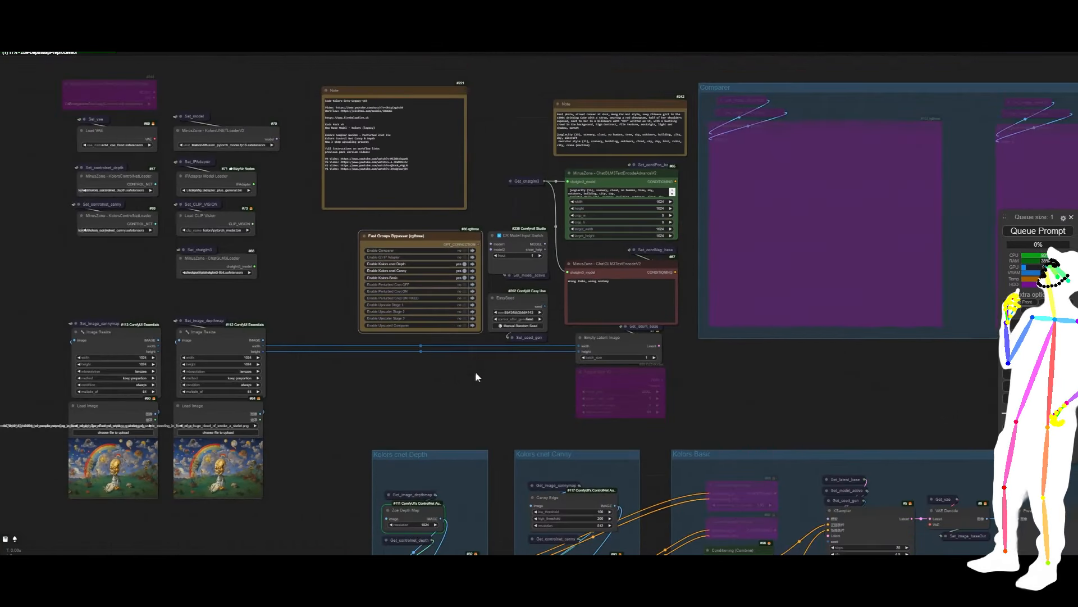
left_click_drag(414, 346, 583, 213)
scroll(368, 340, "up", 6)
scroll(368, 340, "up", 5)
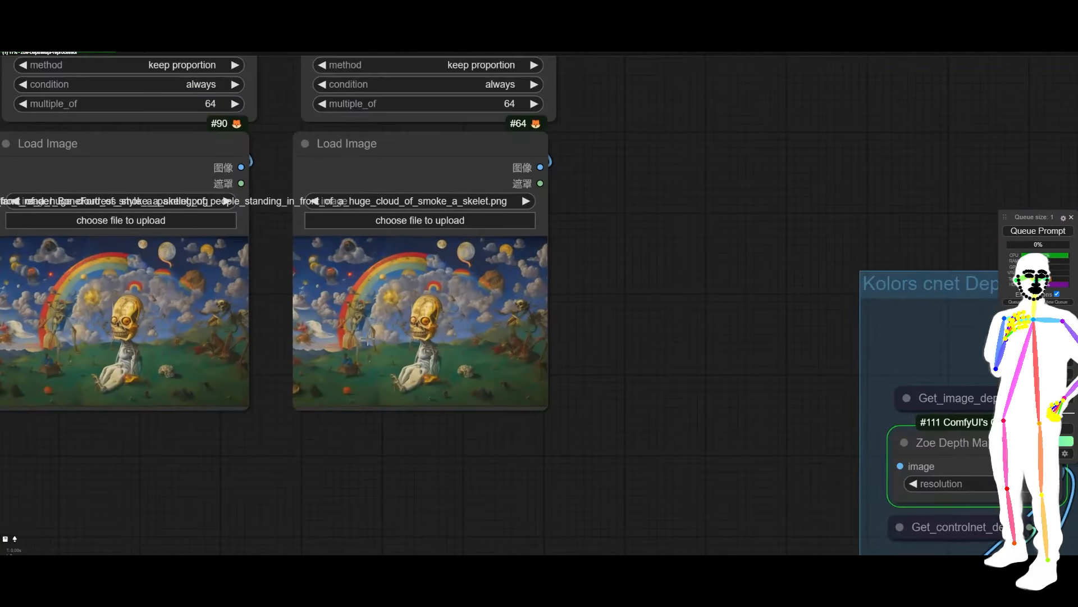
scroll(368, 339, "down", 14)
left_click_drag(603, 271, 301, 85)
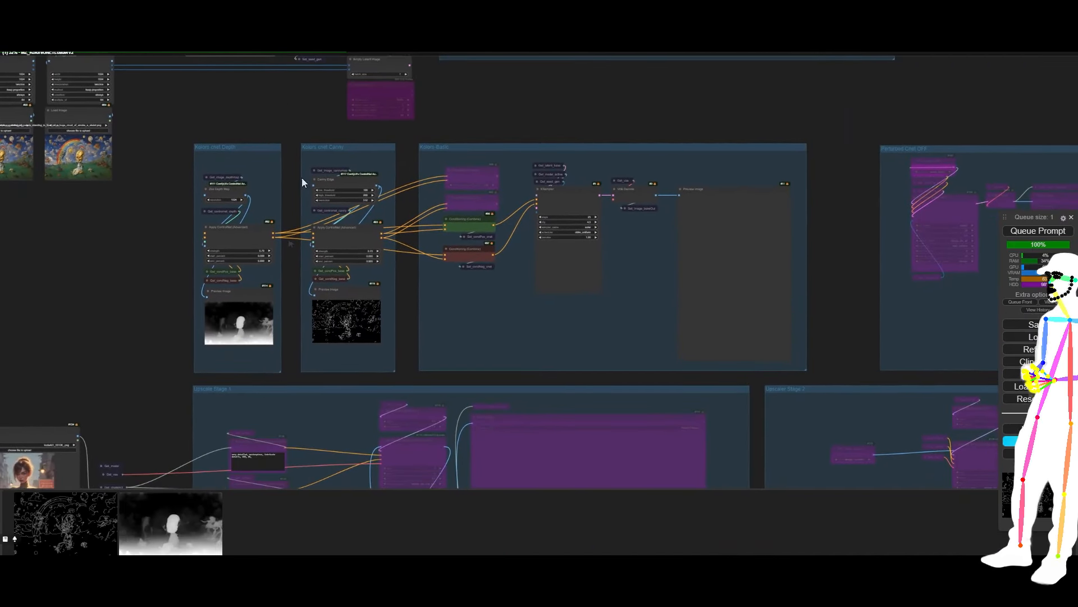
scroll(295, 316, "up", 8)
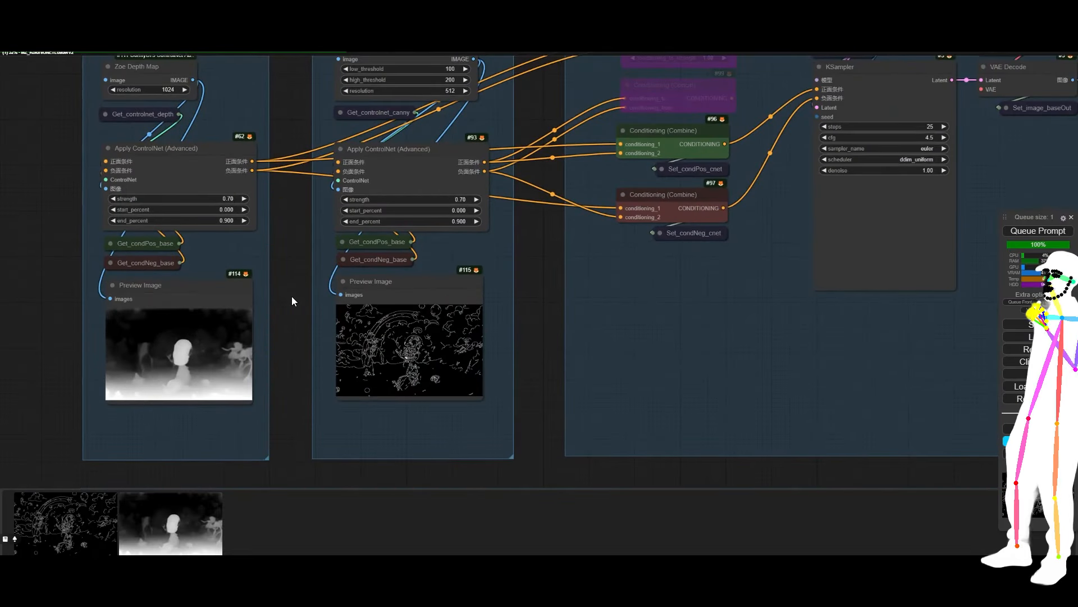
scroll(303, 275, "down", 7)
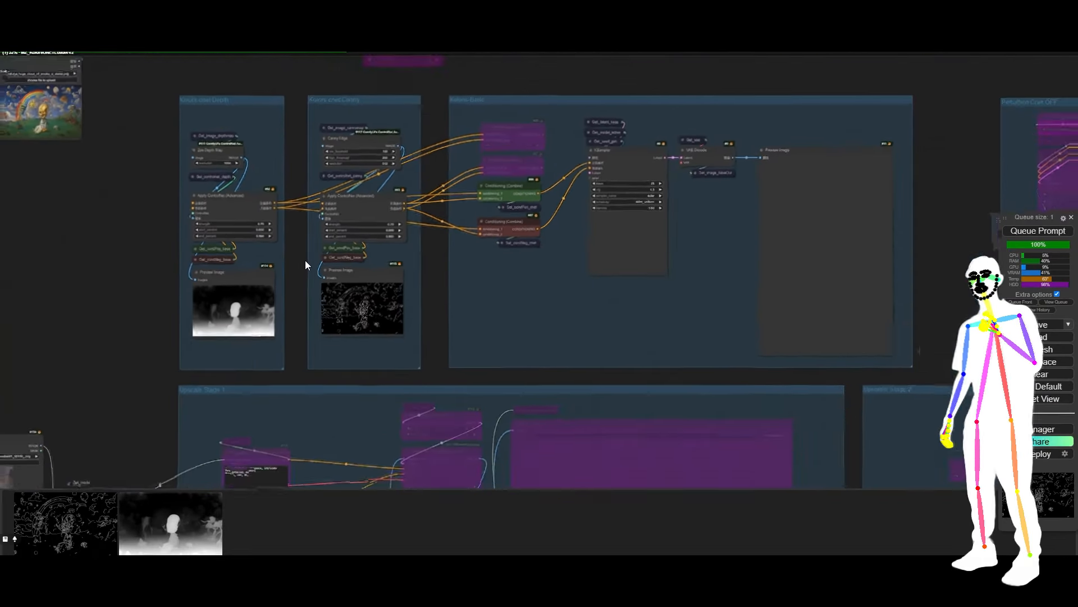
Examine the multiple_of setting on the Image Resize node that supplies the depth map image.
left_click_drag(141, 187, 418, 283)
double_click(166, 197)
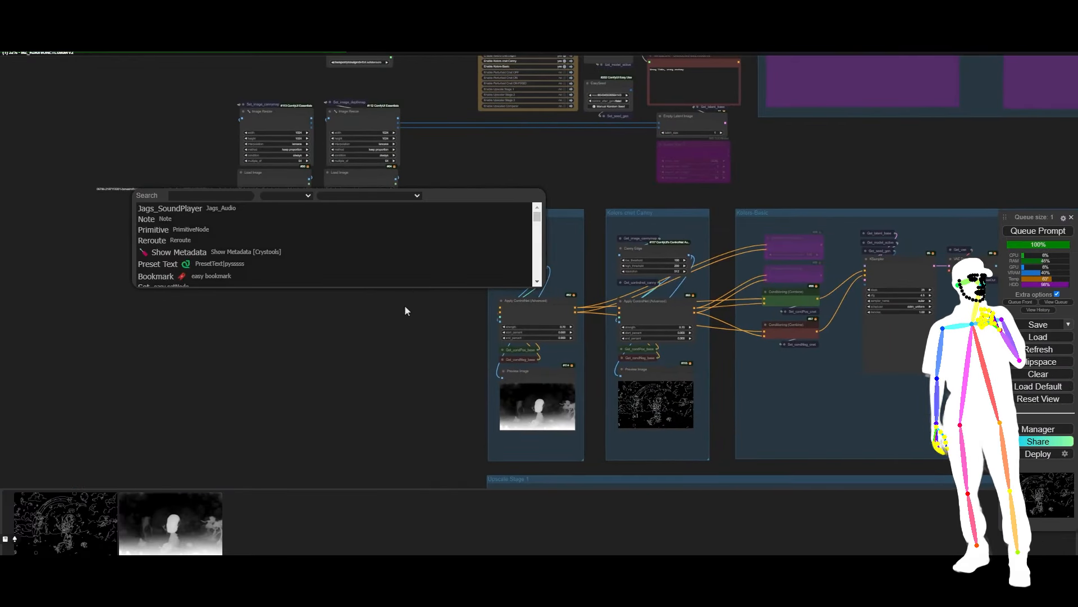
scroll(411, 135, "up", 7)
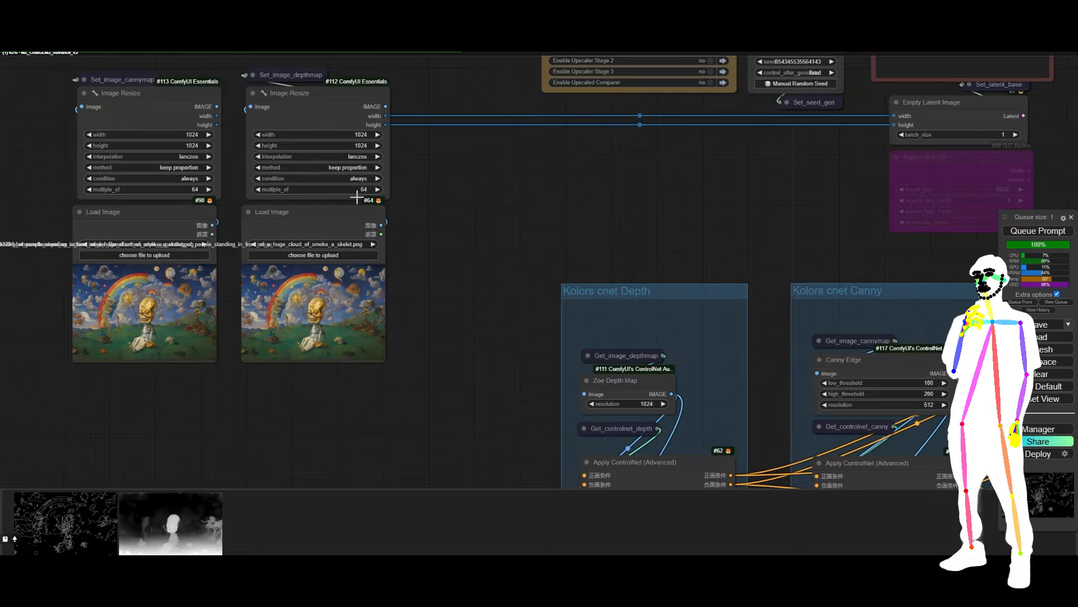
scroll(357, 196, "up", 10)
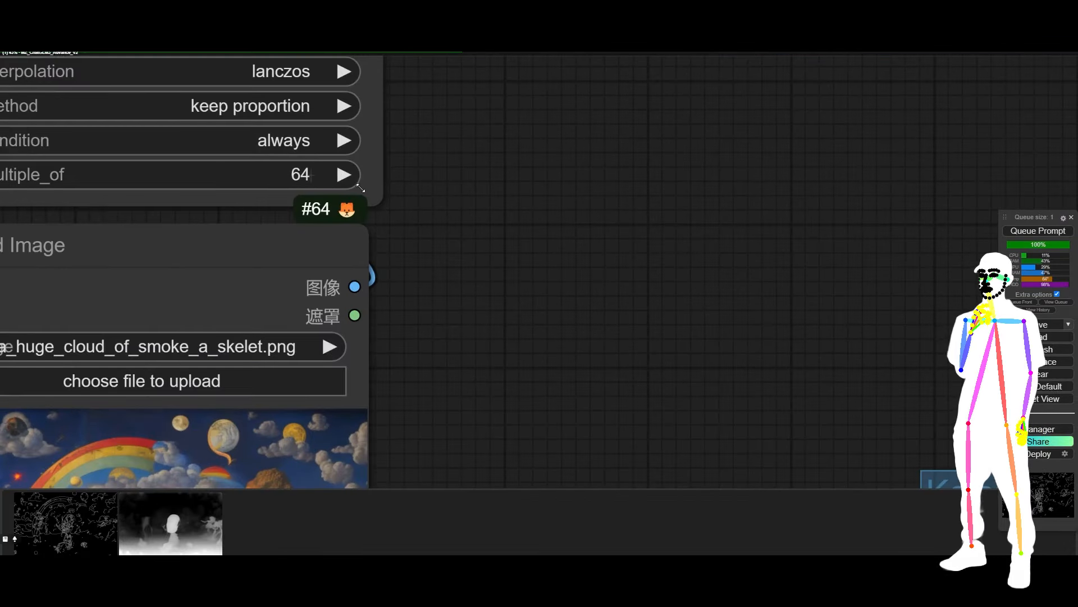
Add an Aspect Size V2 node in the empty space between the Image Resize and Empty Latent Image nodes.
scroll(506, 176, "down", 3)
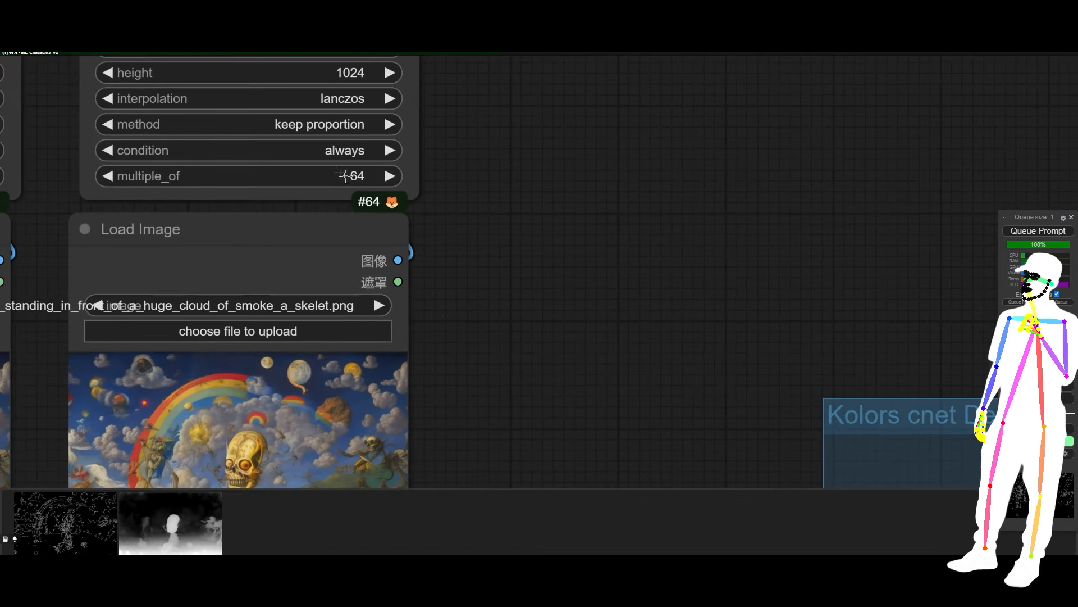
scroll(337, 173, "down", 10)
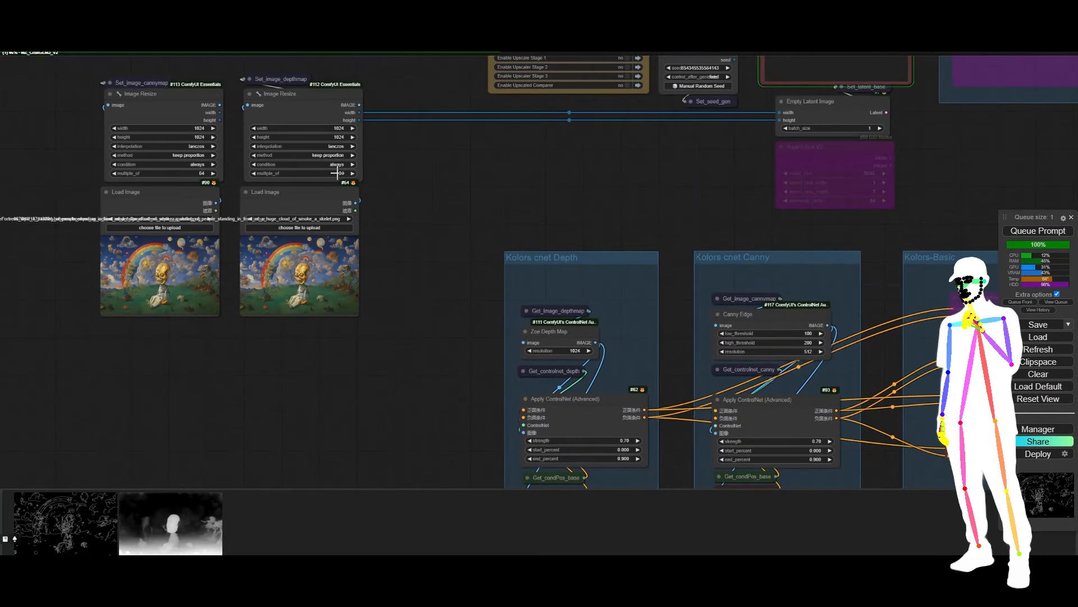
scroll(57, 134, "down", 8)
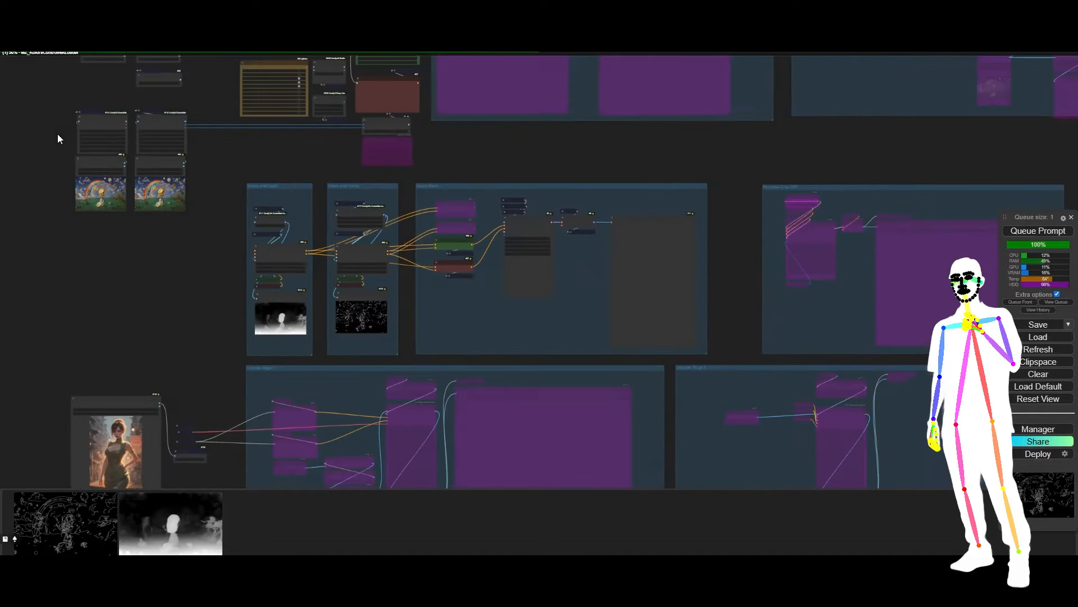
left_click_drag(177, 266, 346, 341)
scroll(436, 241, "up", 7)
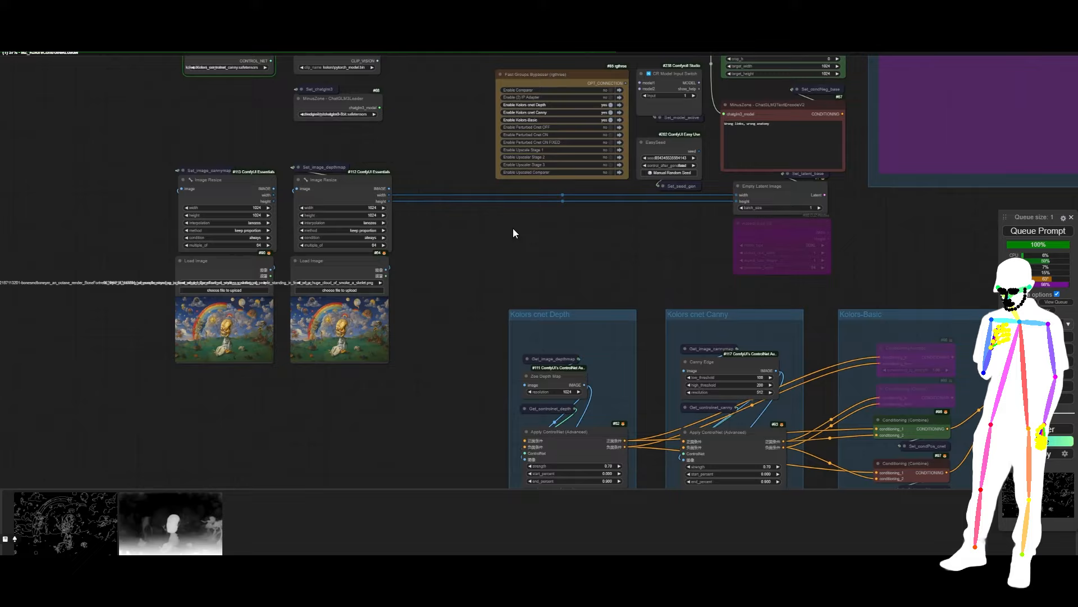
double_click(537, 227)
type("as")
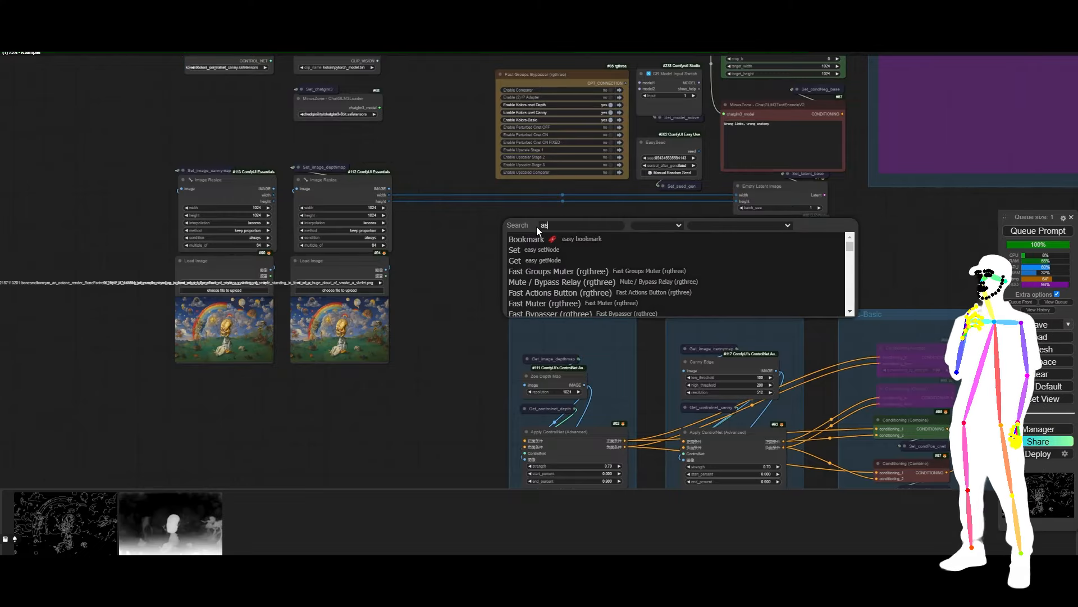
type("pect")
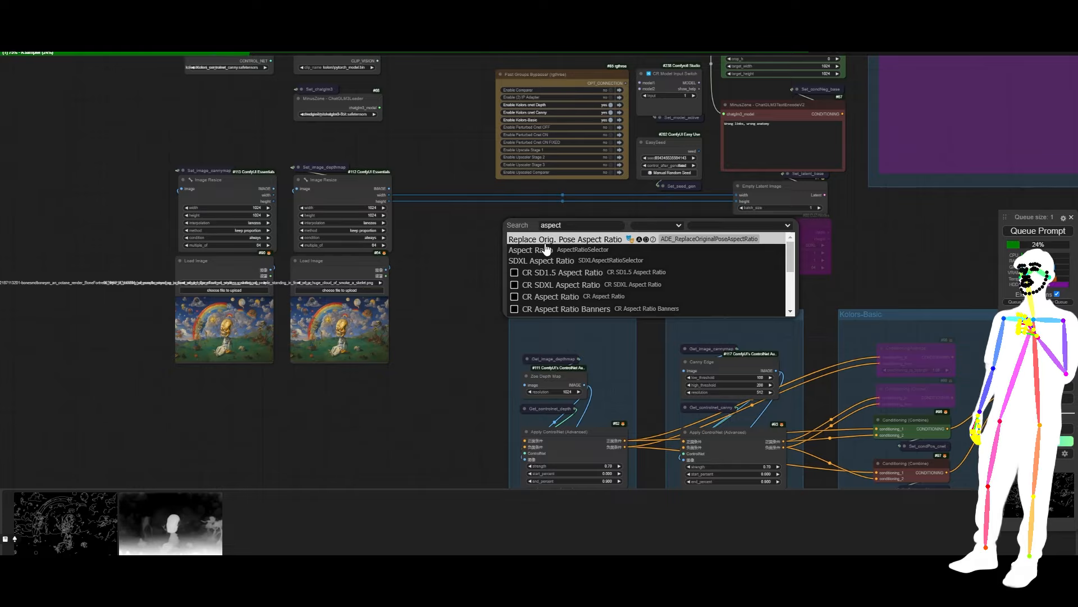
type(" s")
left_click(550, 250)
Set the new Aspect Size V2 node's model_type to SDXL and its downscale_factor to 64.
left_click(611, 245)
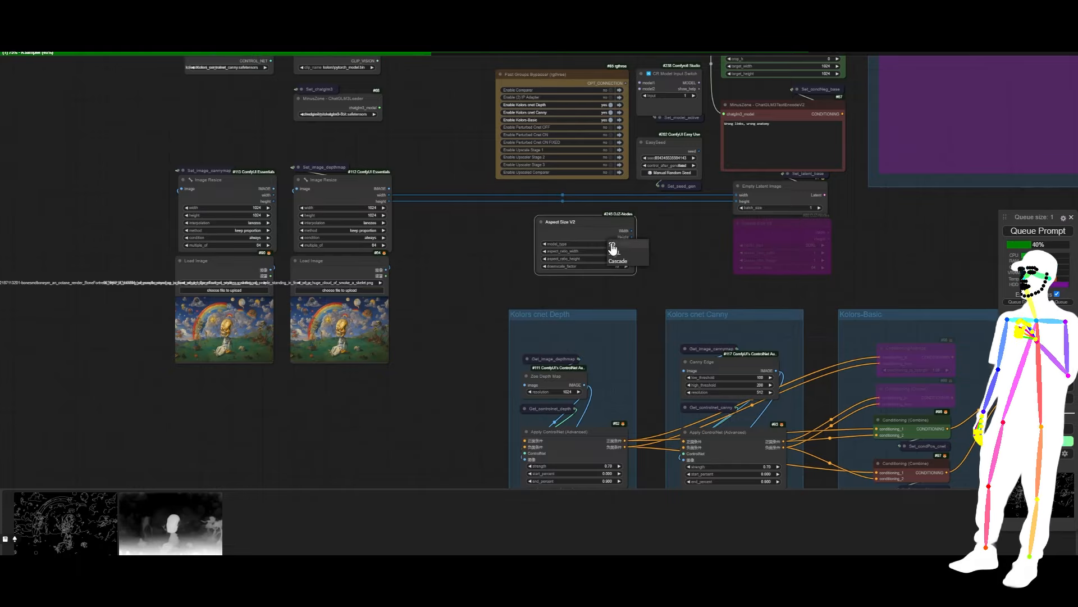
left_click(613, 252)
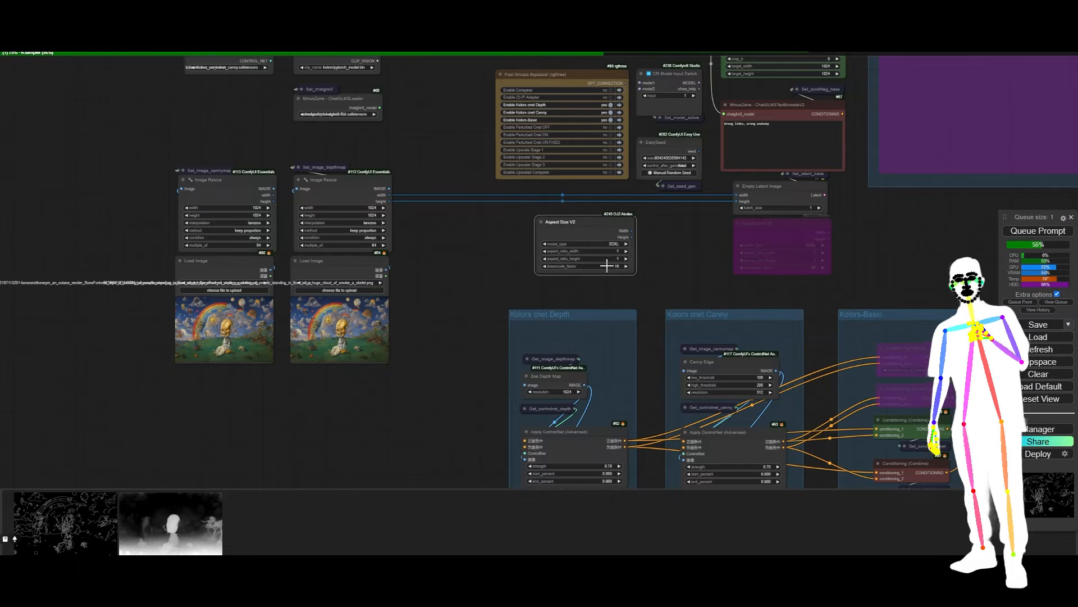
left_click(607, 265)
type("64")
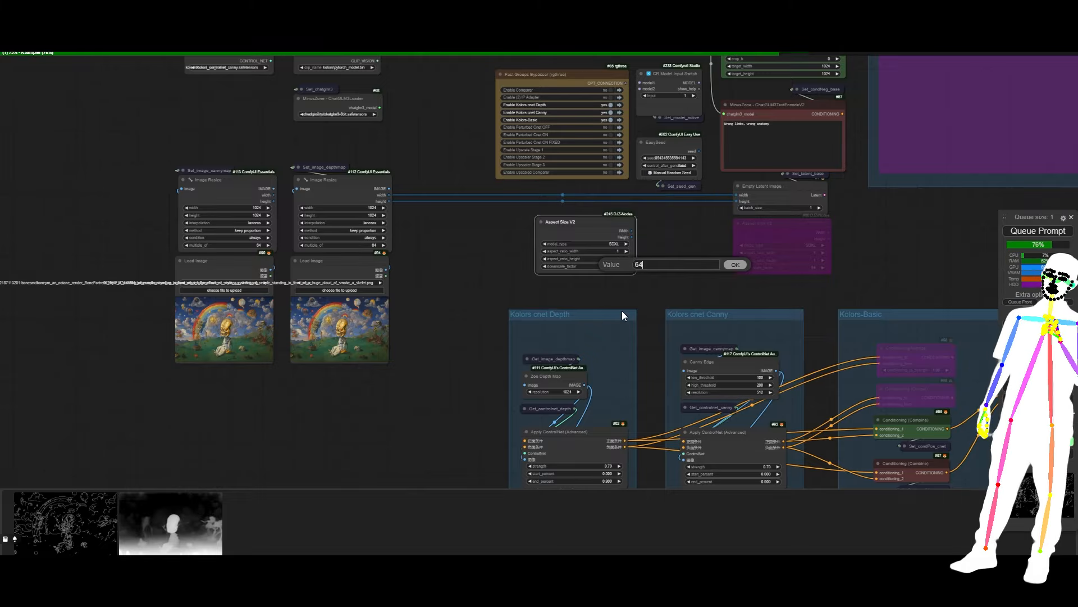
key("Return")
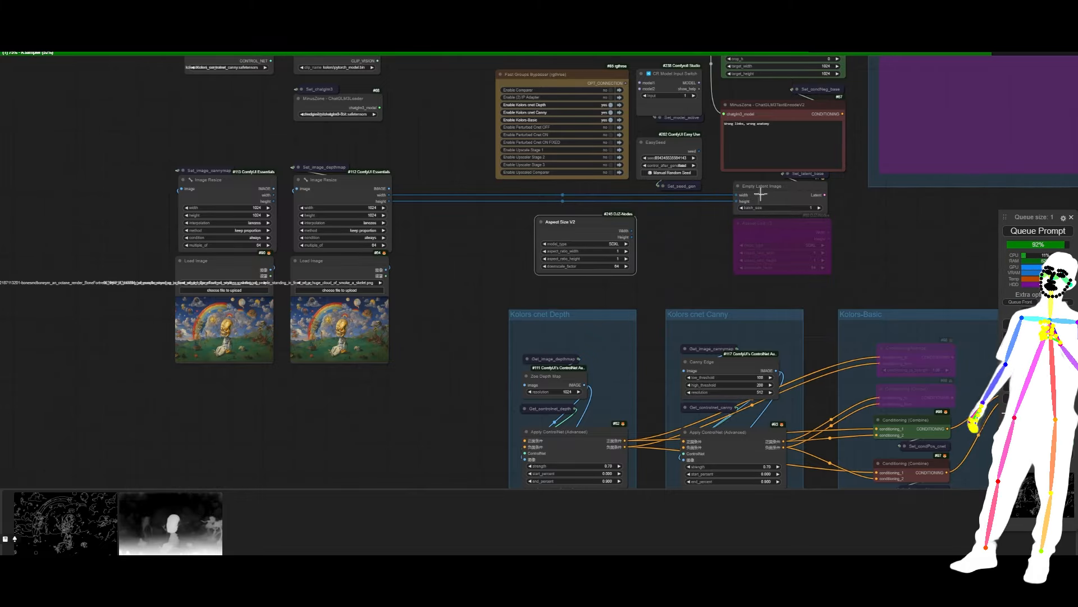
Connect the Aspect Size V2 Width and Height outputs to the Empty Latent Image inputs, and move the node closer to it.
scroll(724, 192, "up", 4)
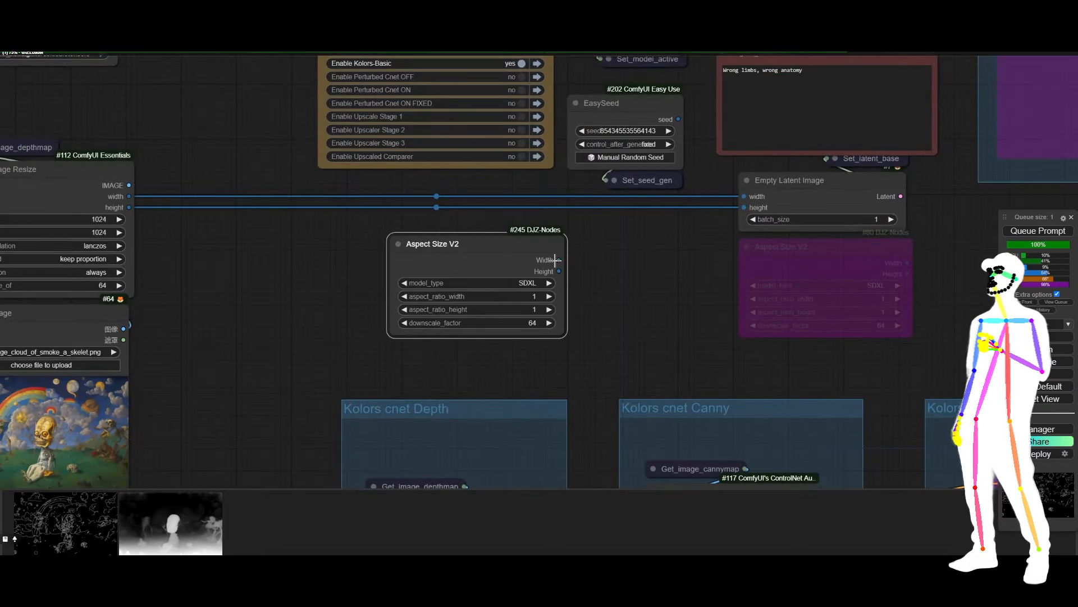
left_click_drag(557, 260, 744, 197)
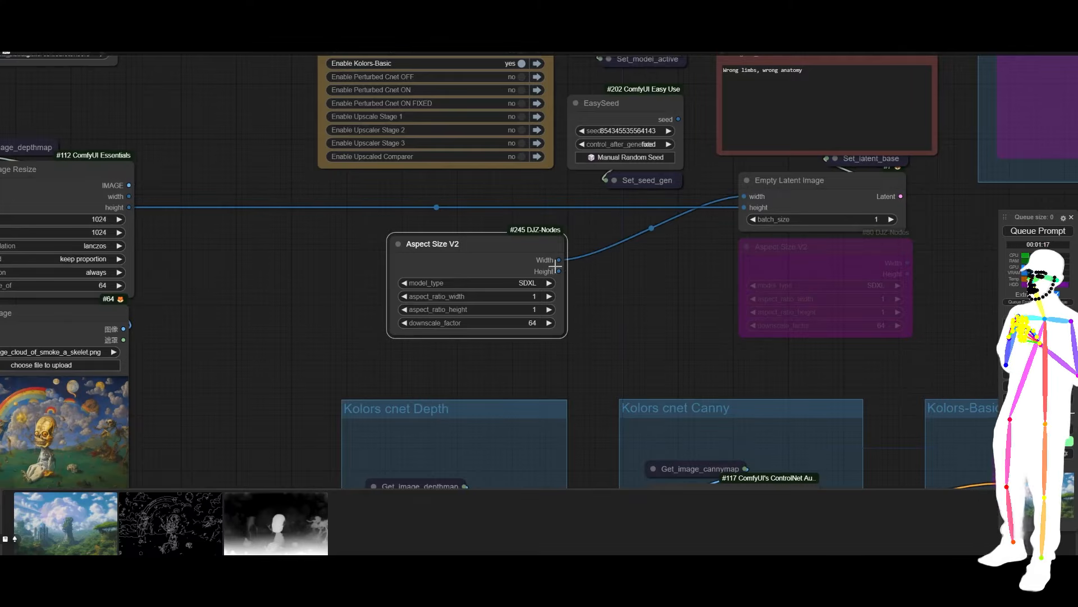
left_click_drag(556, 266, 743, 209)
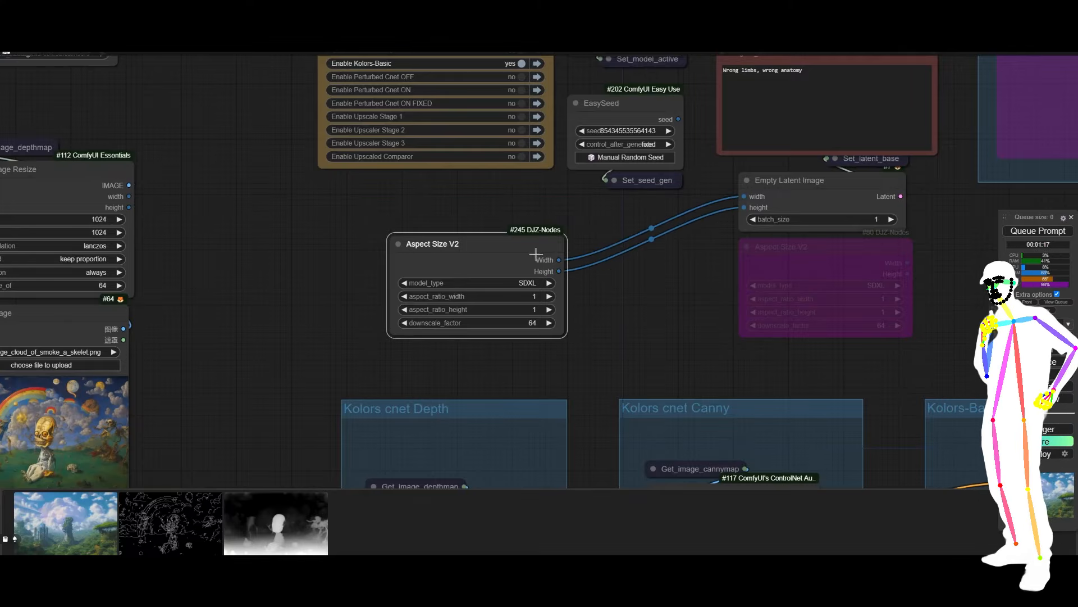
left_click_drag(536, 254, 599, 237)
left_click(808, 202)
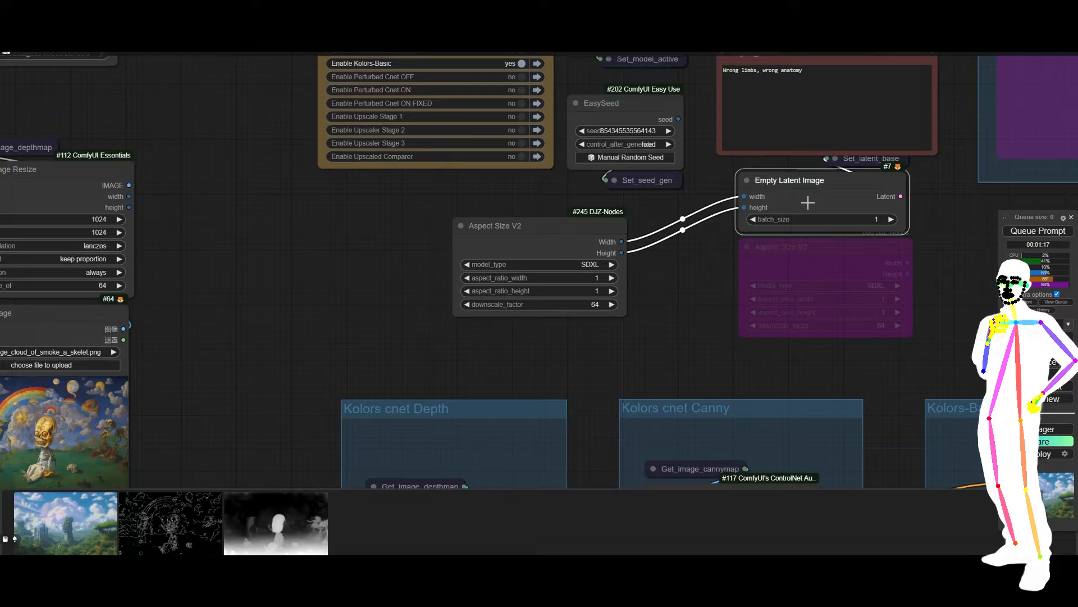
View the generated jungle city image enlarged and compare its proportions with the loaded depth and Canny source images.
left_click_drag(311, 291, 769, 62)
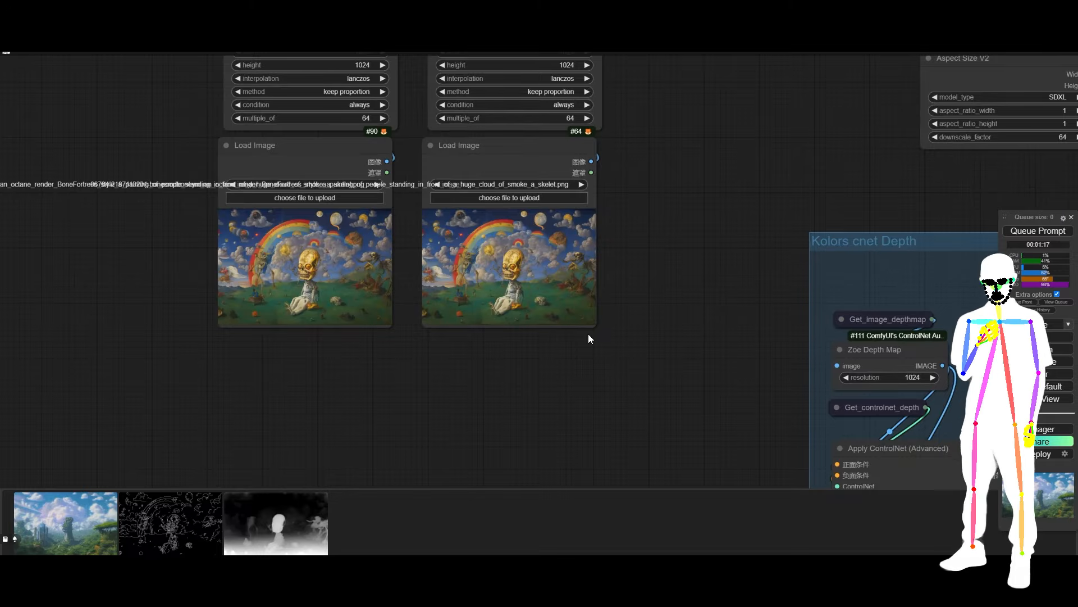
scroll(151, 344, "down", 6)
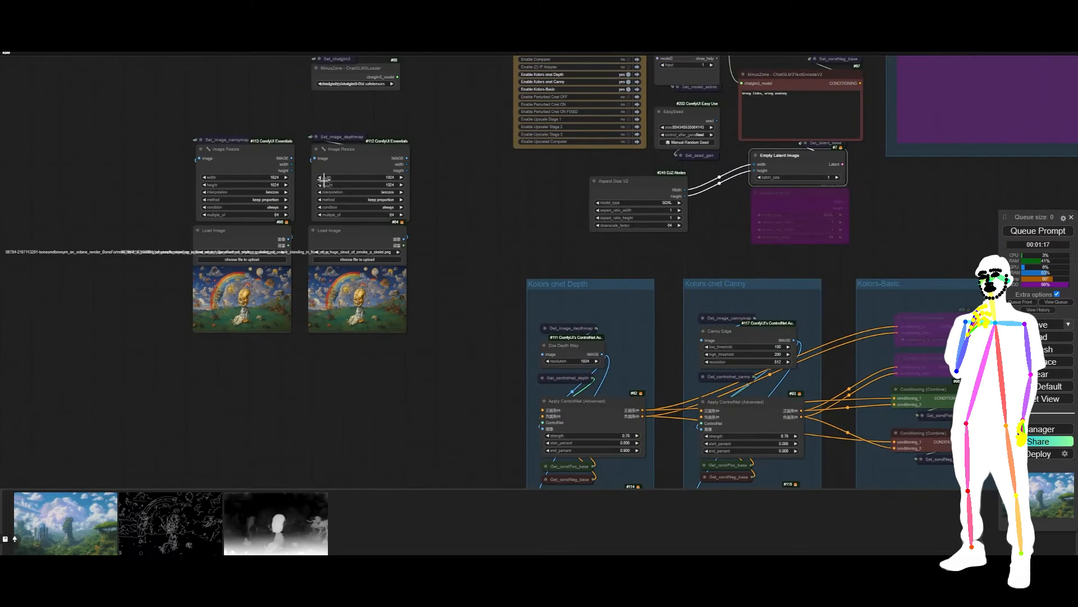
left_click(78, 544)
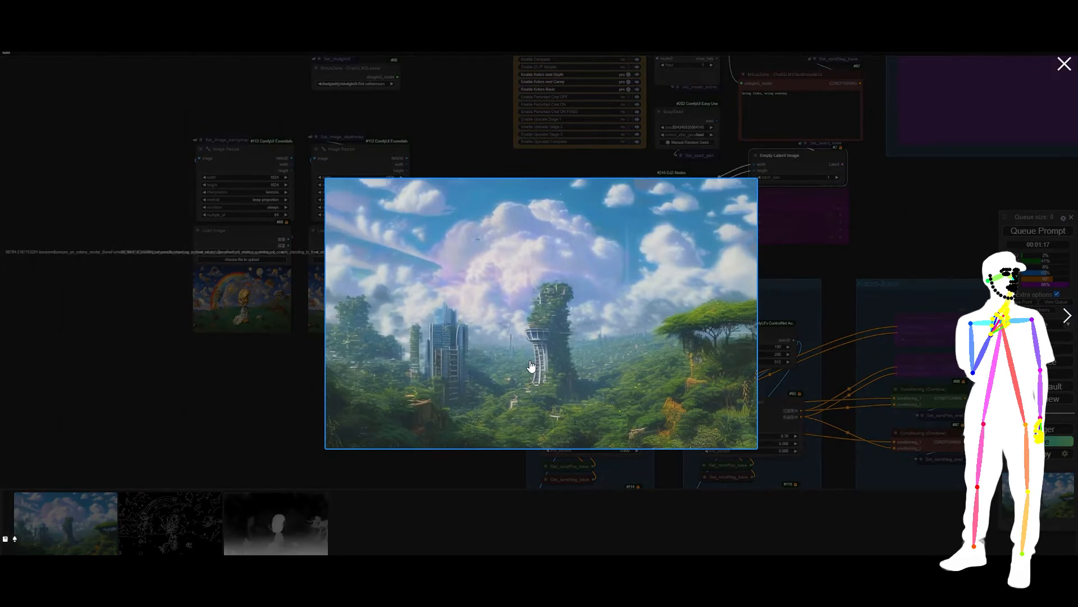
left_click(821, 249)
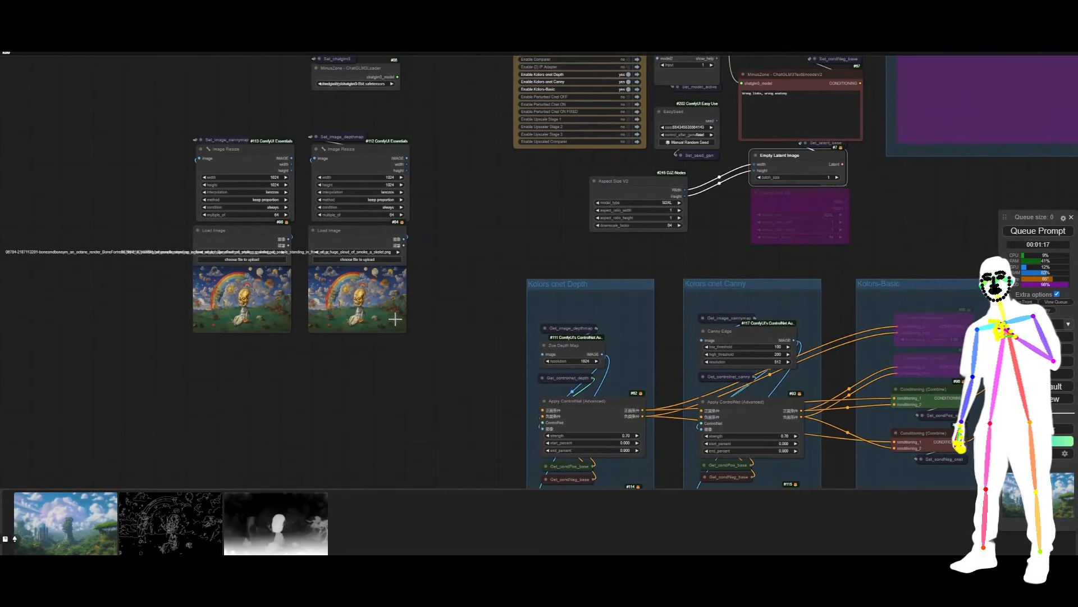
scroll(410, 291, "up", 4)
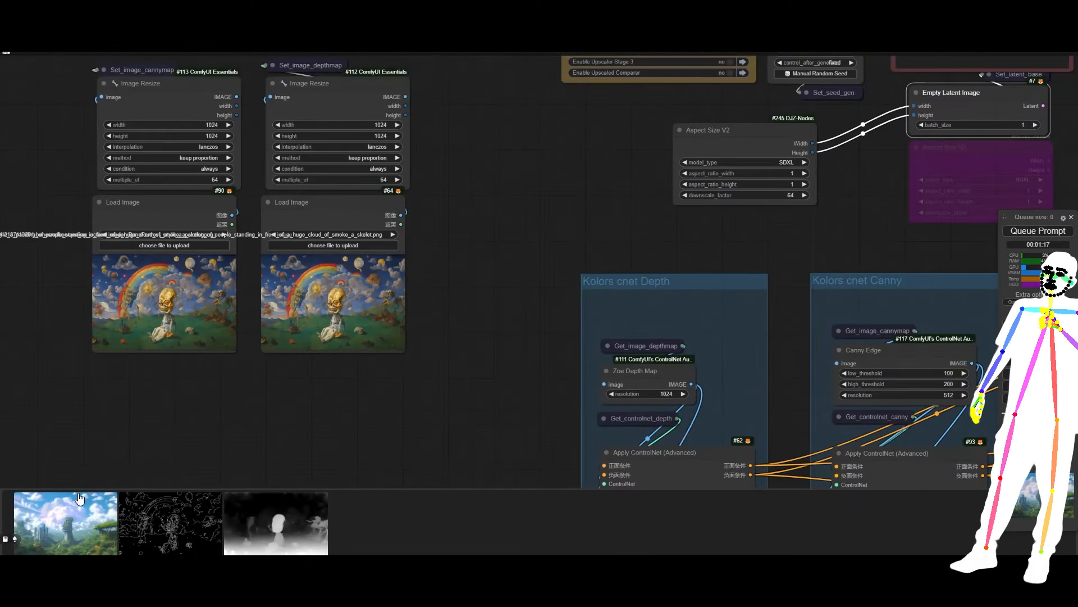
left_click(76, 514)
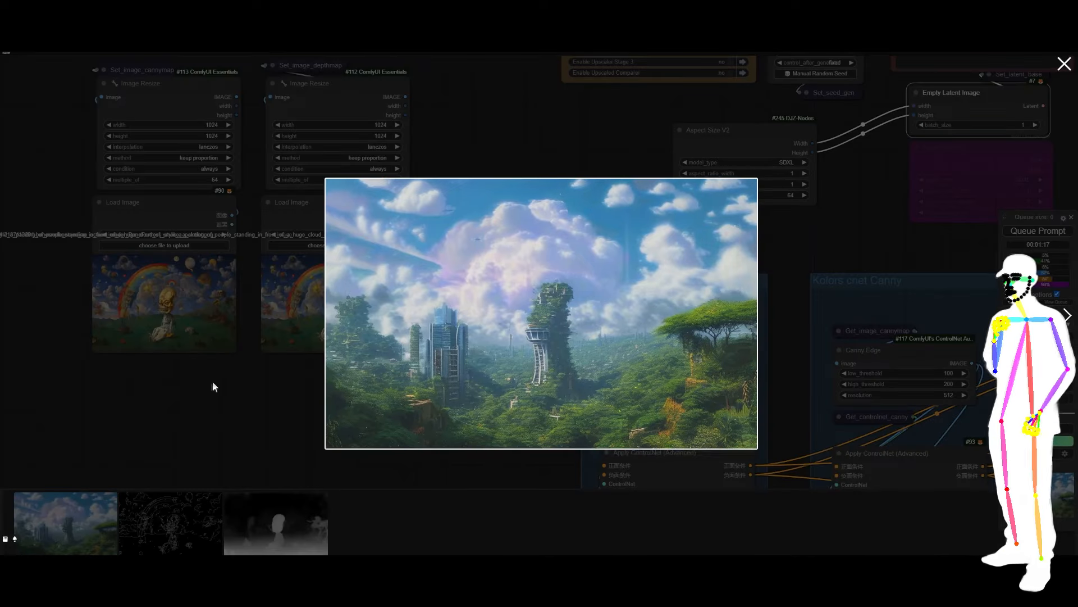
left_click(209, 393)
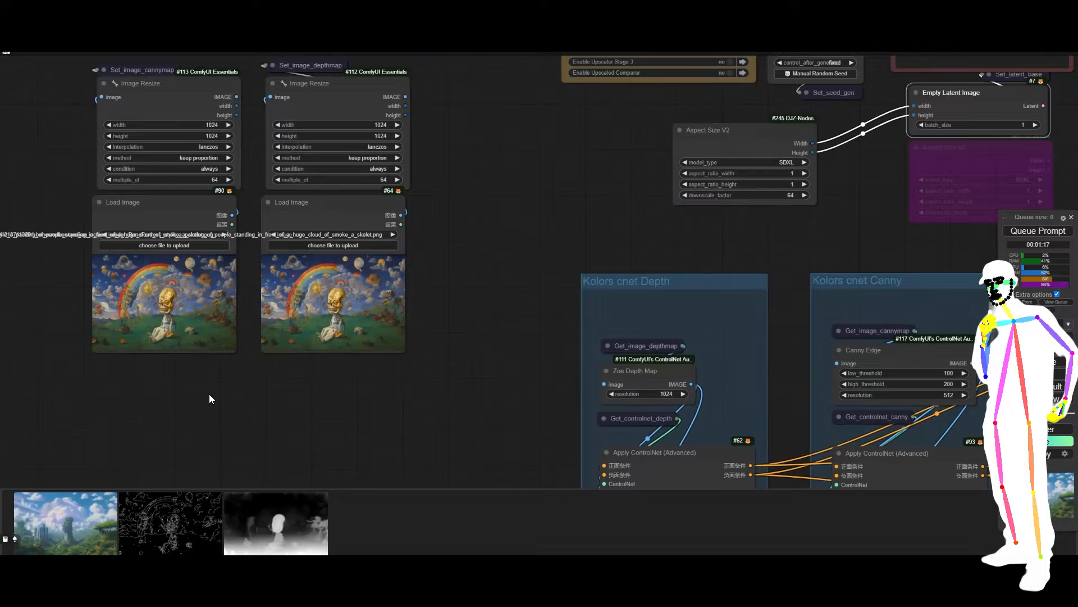
scroll(231, 359, "up", 3)
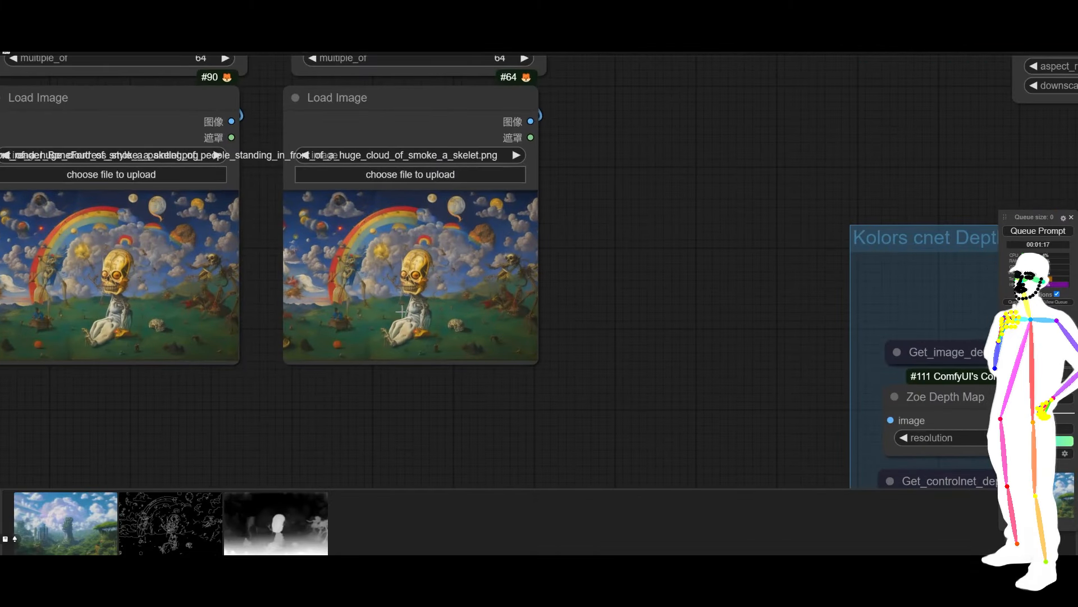
scroll(214, 404, "down", 1)
scroll(216, 396, "down", 8)
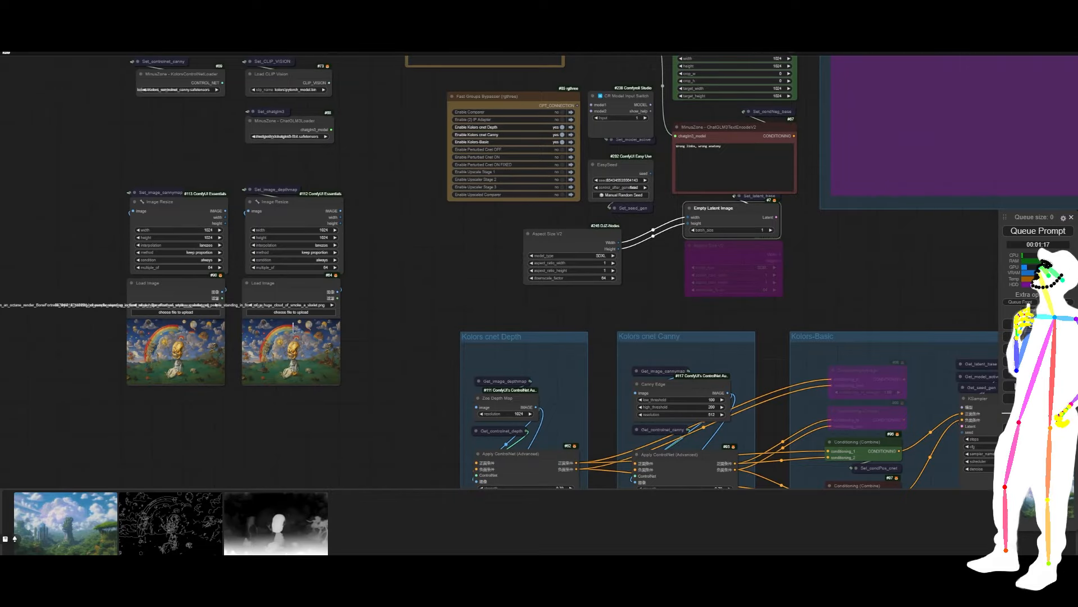
Check the positive prompt in the ChatGLM3TextEncodeAdvanceV2 node and queue the workflow with Aspect Size V2 driving the latent size.
left_click_drag(380, 273, 248, 387)
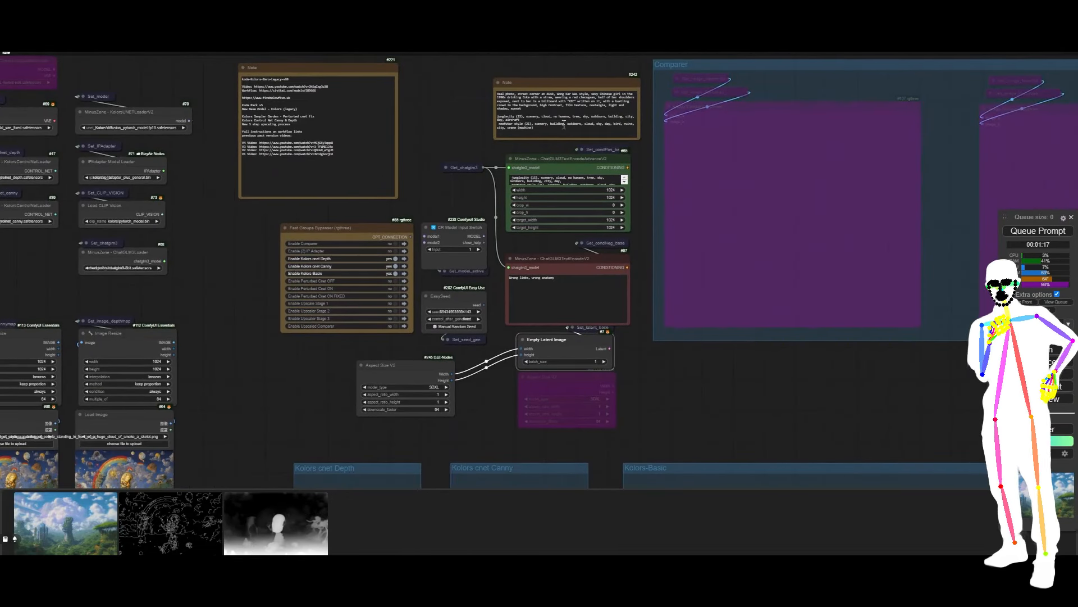
scroll(485, 200, "up", 2)
scroll(494, 185, "up", 3)
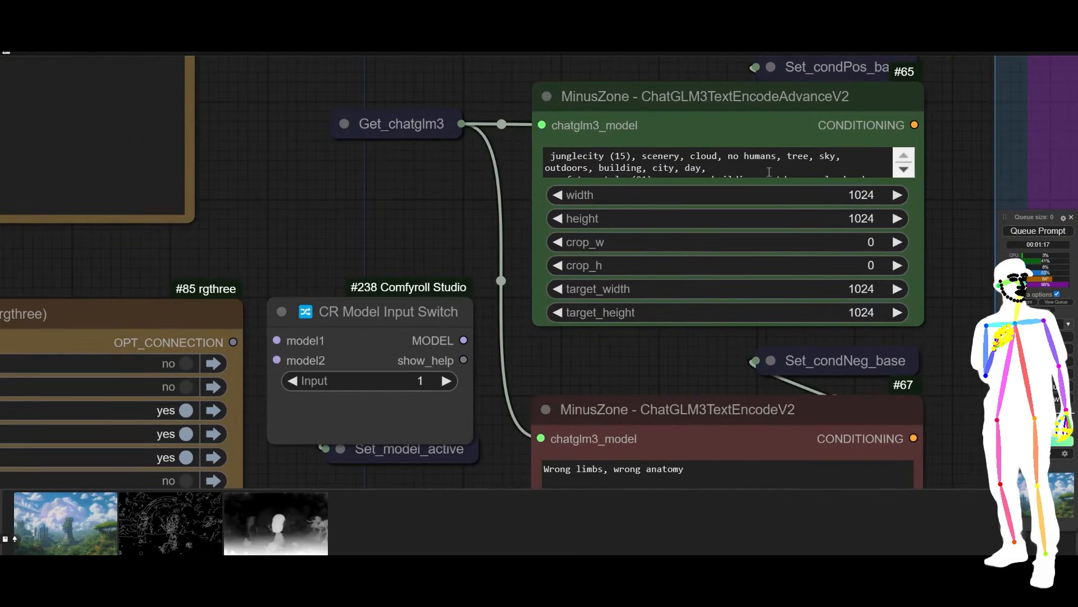
scroll(467, 143, "down", 5)
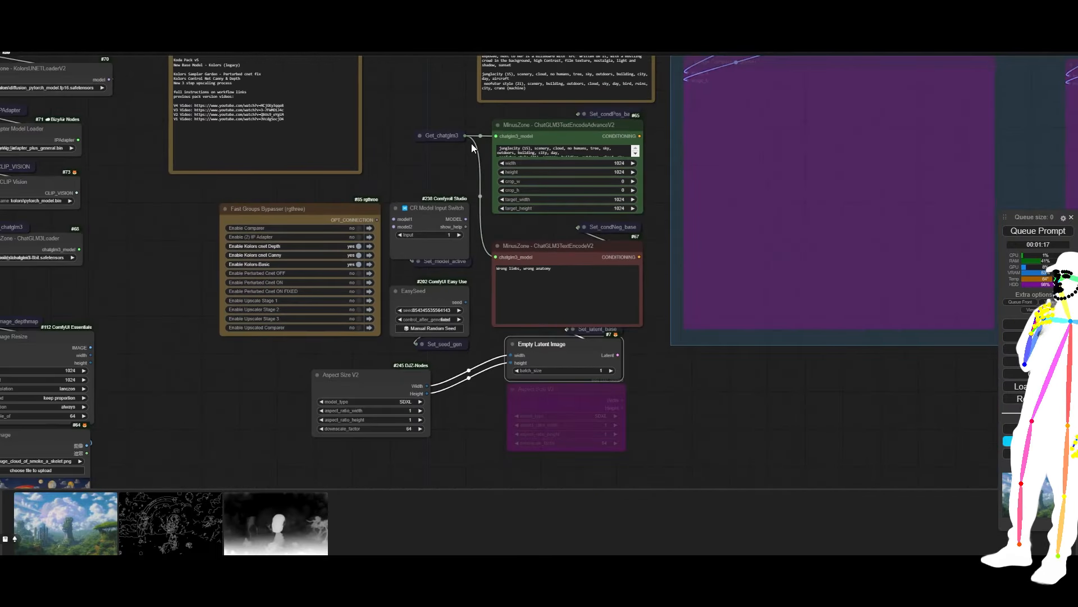
left_click_drag(217, 350, 366, 282)
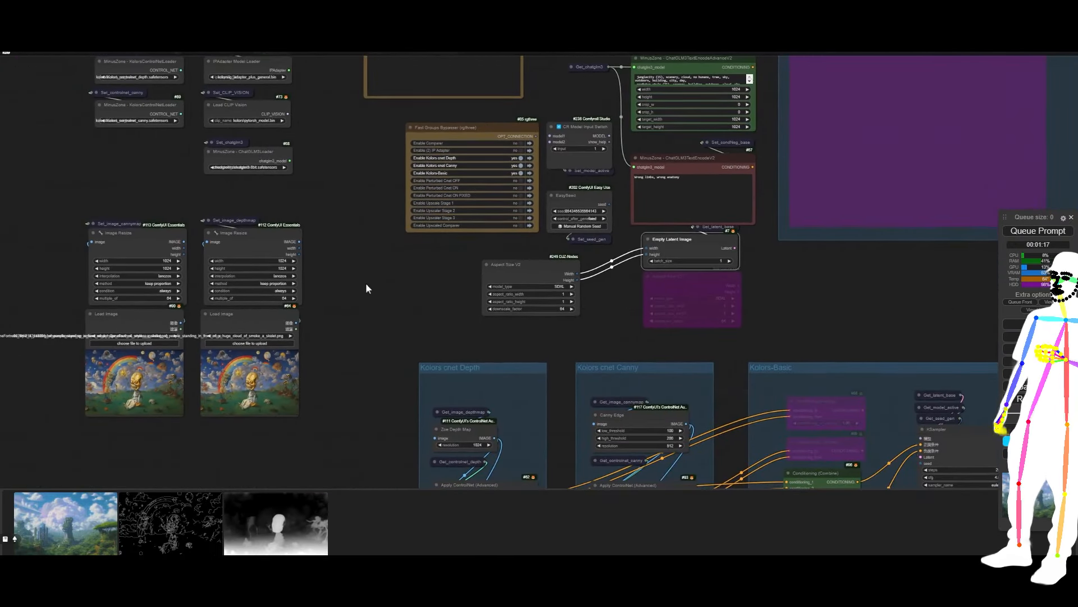
left_click(1038, 231)
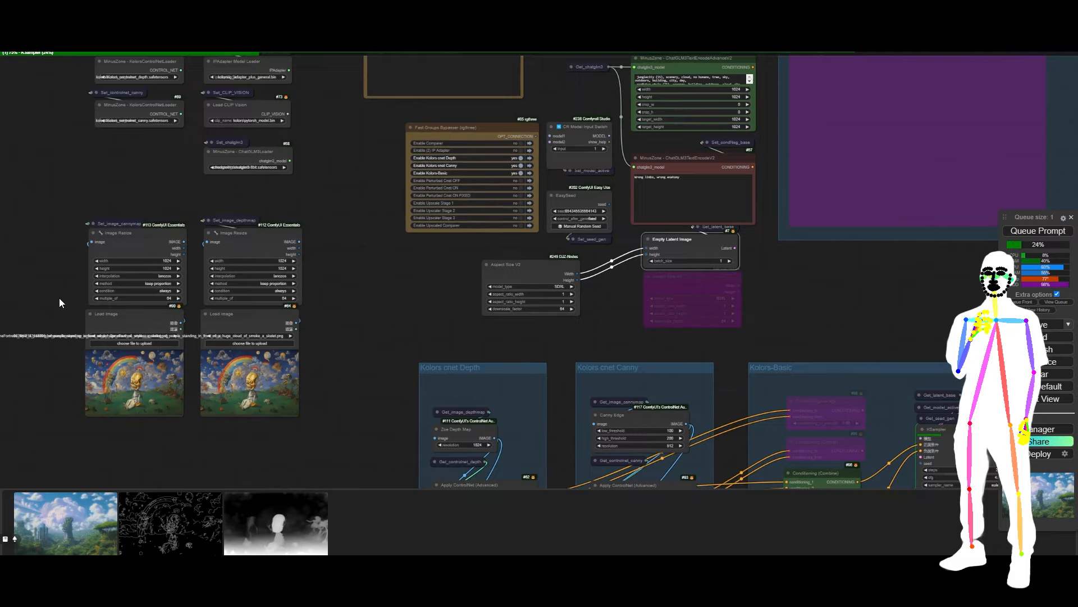
View the new sunset jungle image enlarged and compare its shape with the source images and the Aspect Size V2 ratio.
scroll(38, 305, "down", 4)
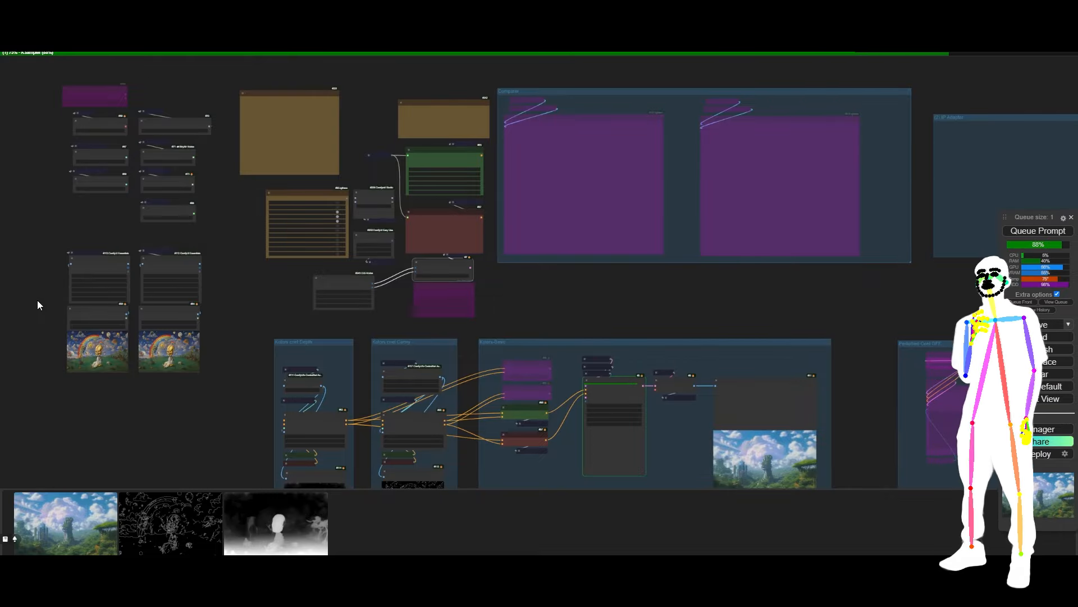
scroll(37, 300, "up", 3)
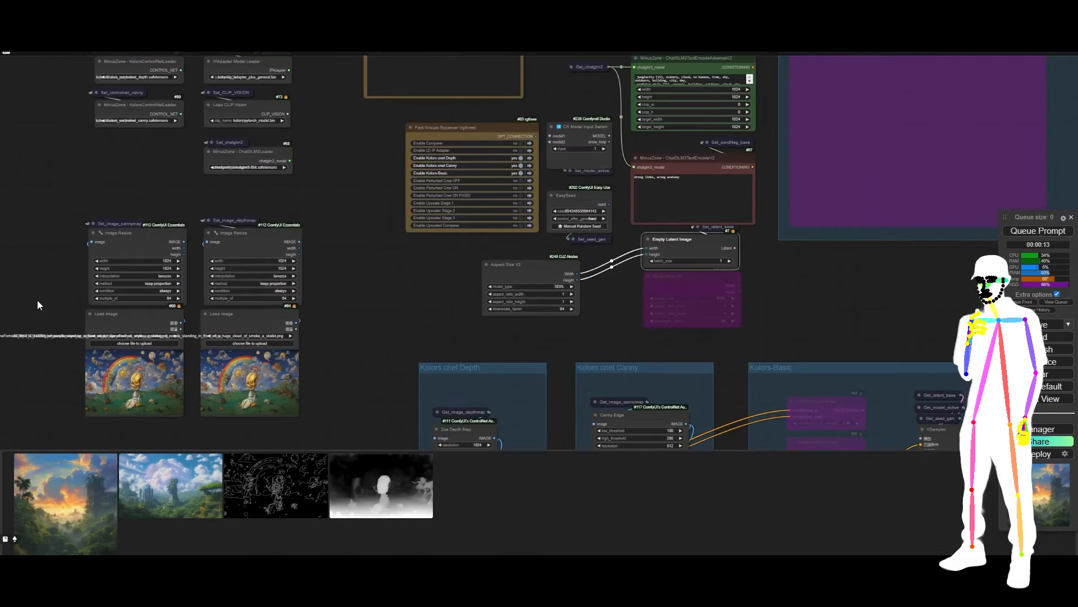
scroll(37, 304, "down", 4)
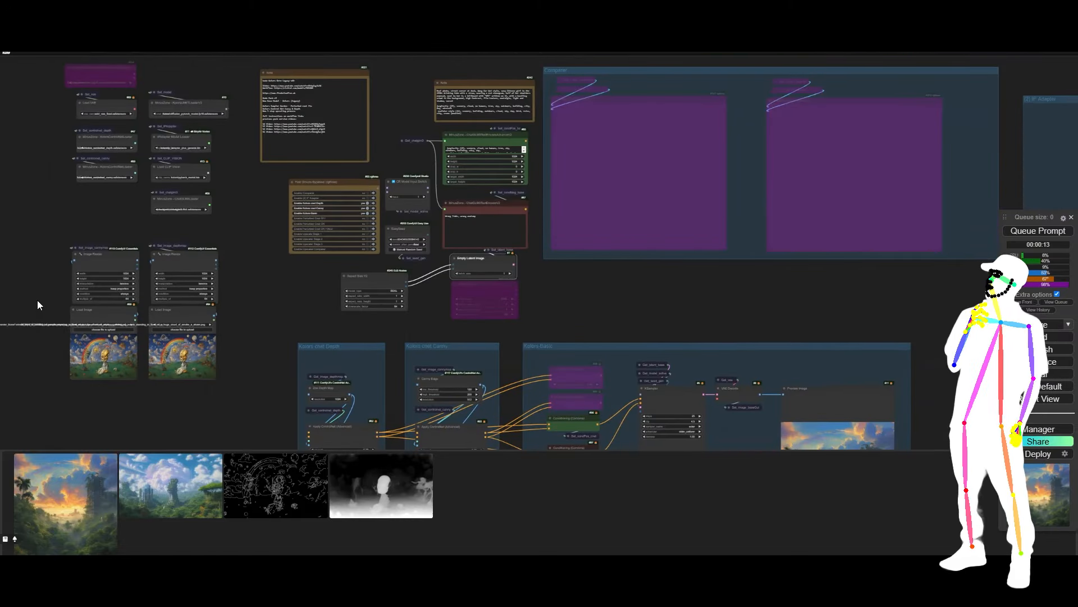
scroll(42, 372, "up", 5)
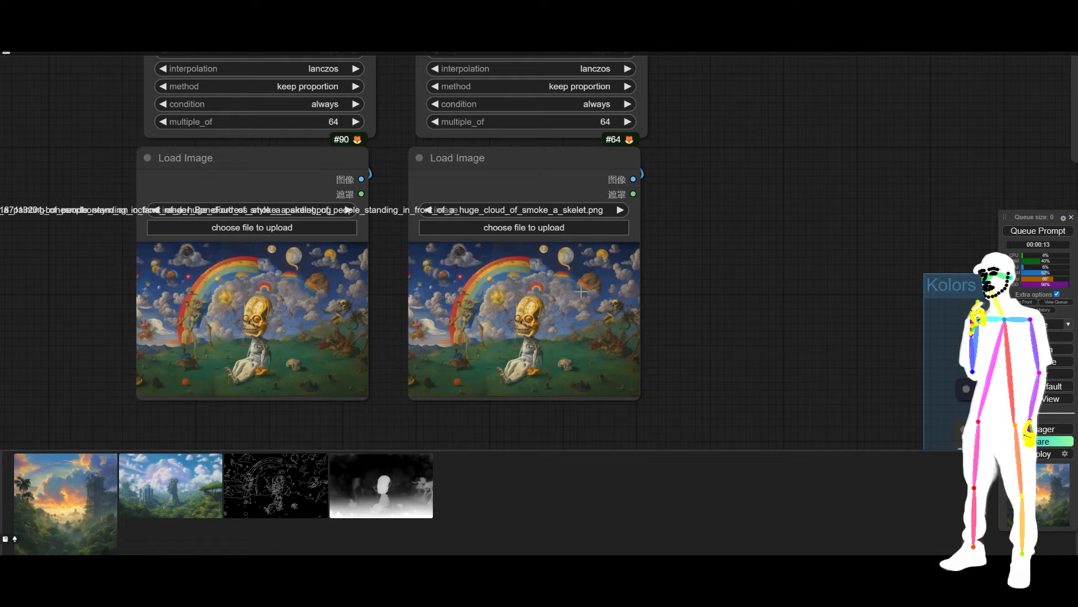
left_click(79, 500)
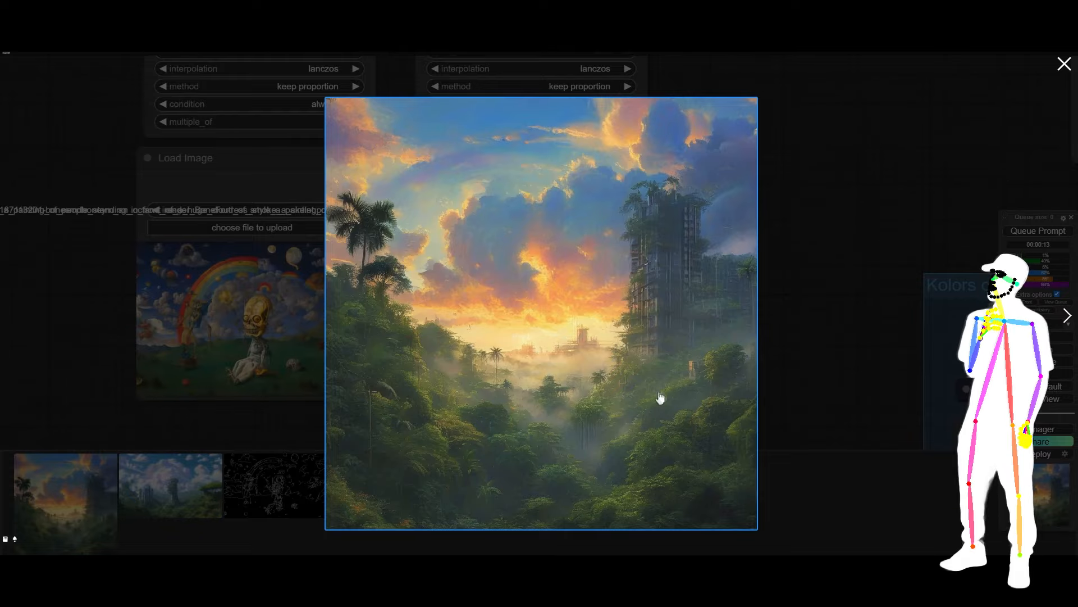
left_click(804, 214)
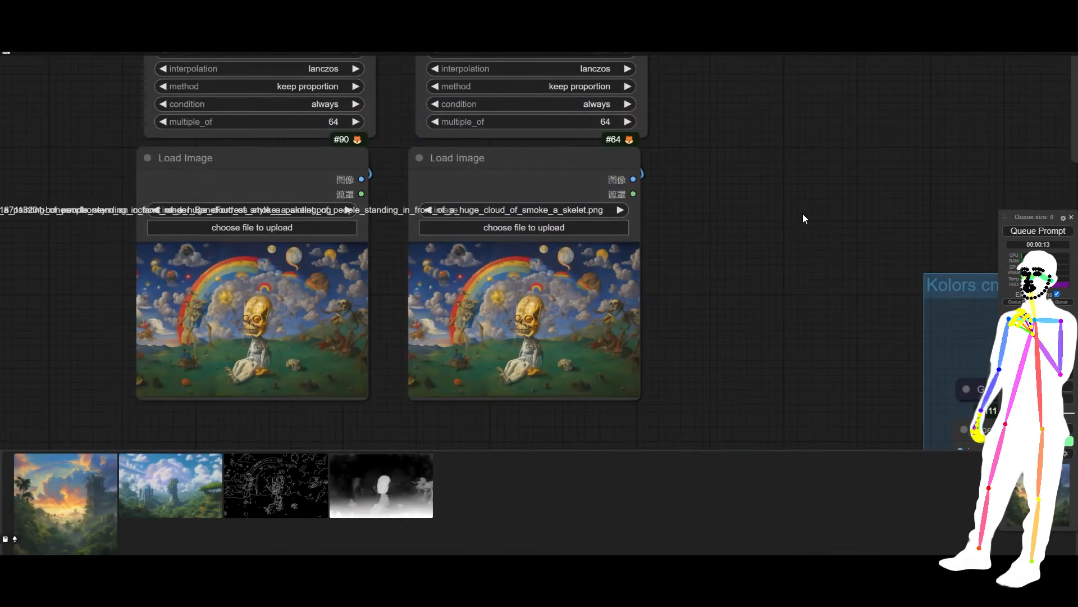
scroll(721, 358, "down", 5)
left_click_drag(729, 264, 373, 267)
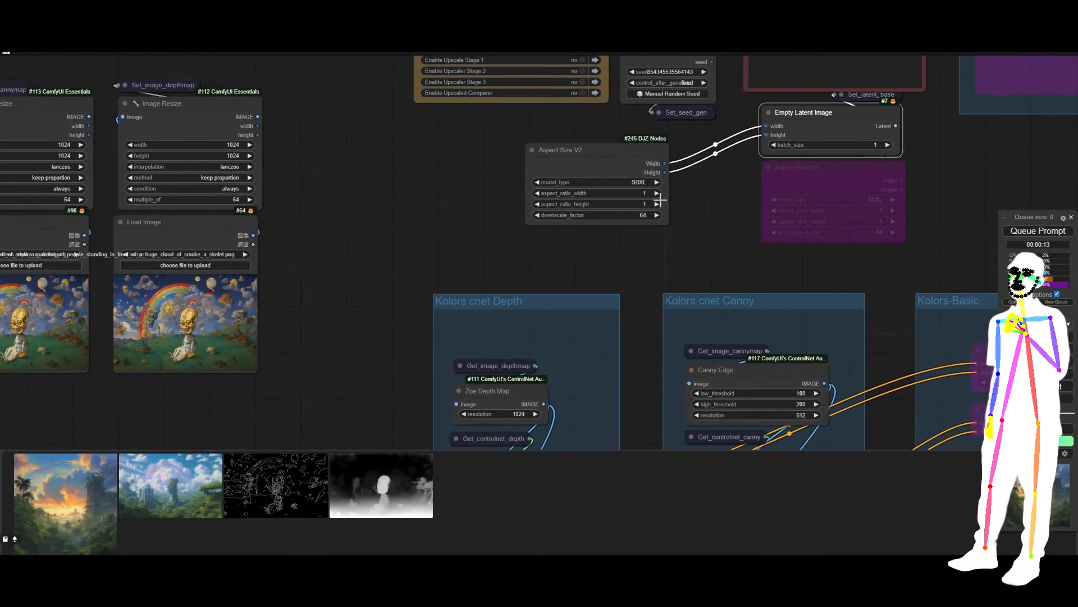
Set the method to fill / crop on both Image Resize nodes, for the Canny map and the depth map.
left_click_drag(282, 242, 533, 229)
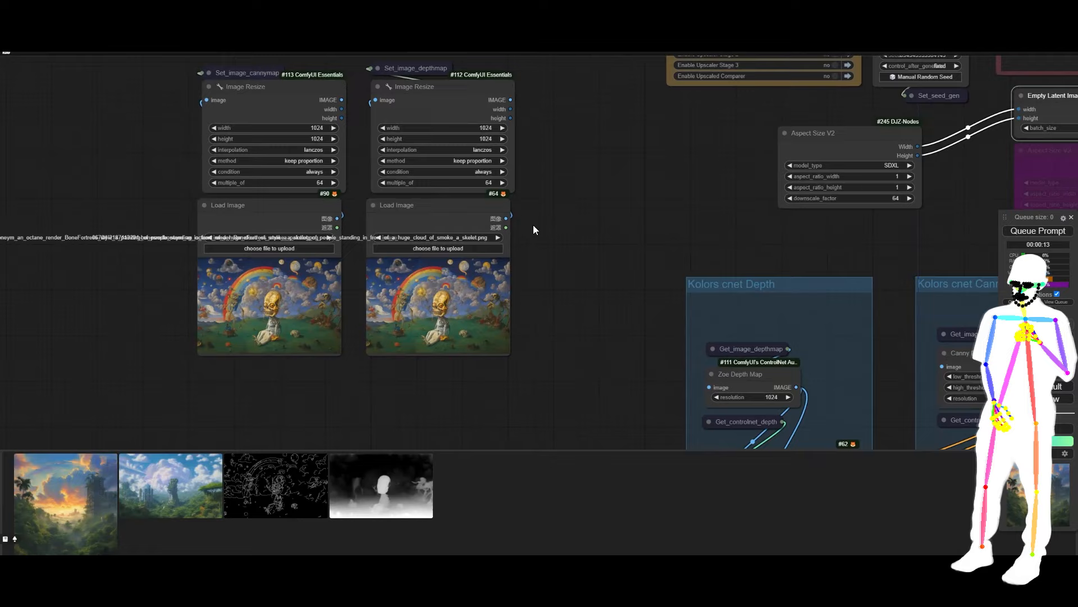
left_click(296, 161)
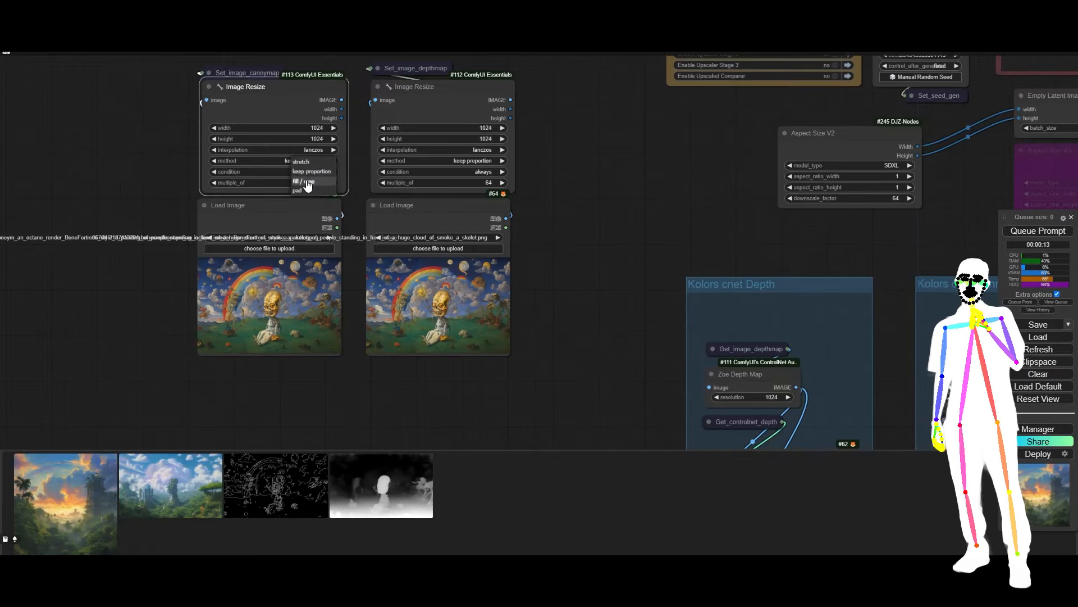
left_click(308, 179)
left_click(482, 162)
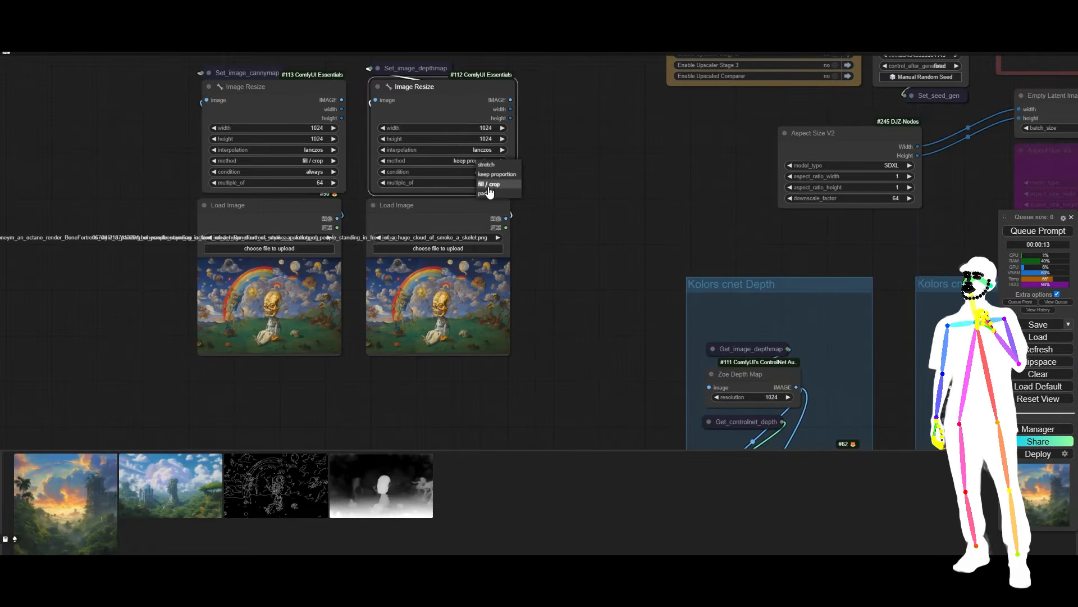
left_click(488, 185)
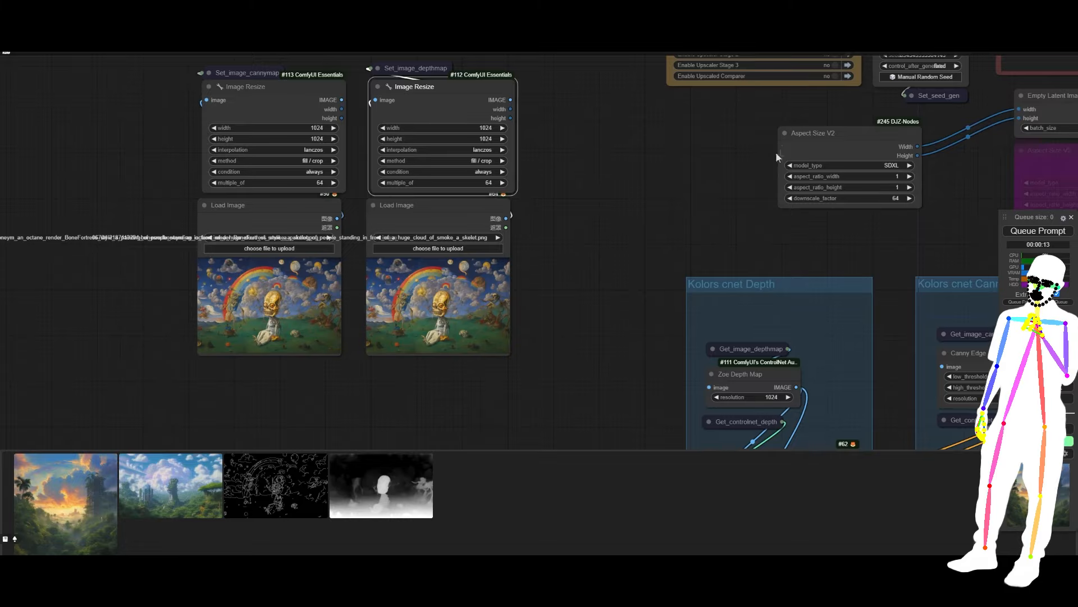
Move the Aspect Size V2 node across the graph to sit just before the two Image Resize nodes.
left_click_drag(857, 137, 758, 144)
left_click_drag(643, 157, 722, 189)
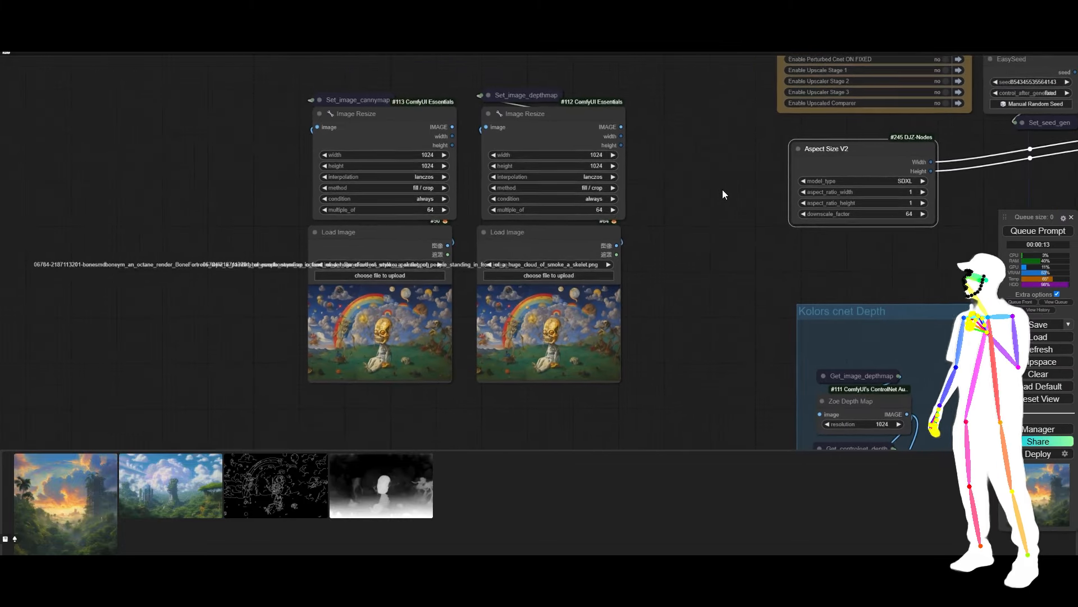
left_click_drag(870, 160, 139, 133)
Convert the width and height widgets of the Canny map's Image Resize node to inputs.
right_click(373, 130)
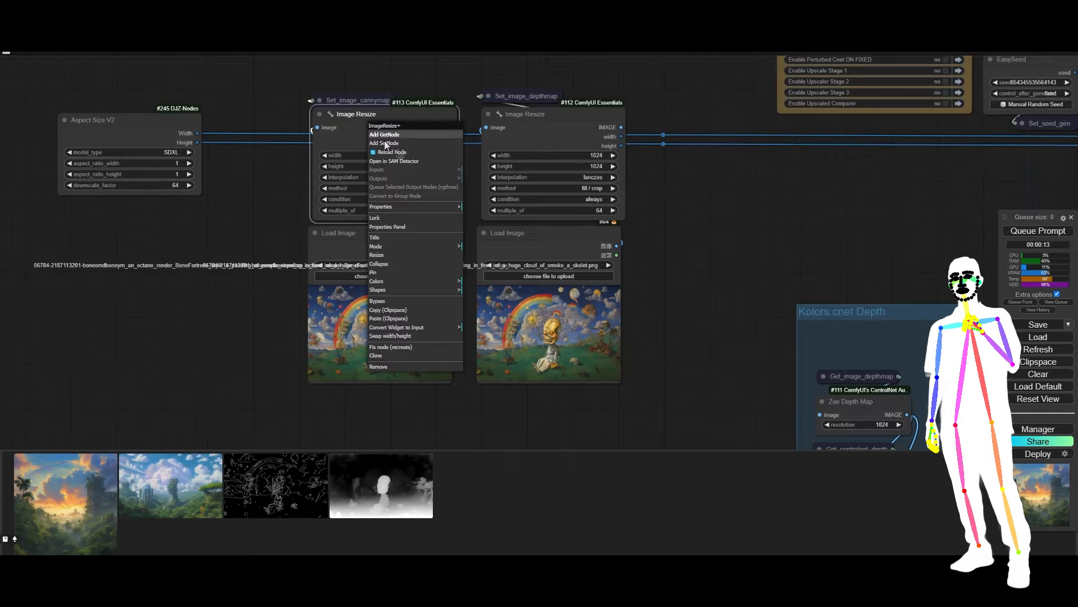
left_click(415, 328)
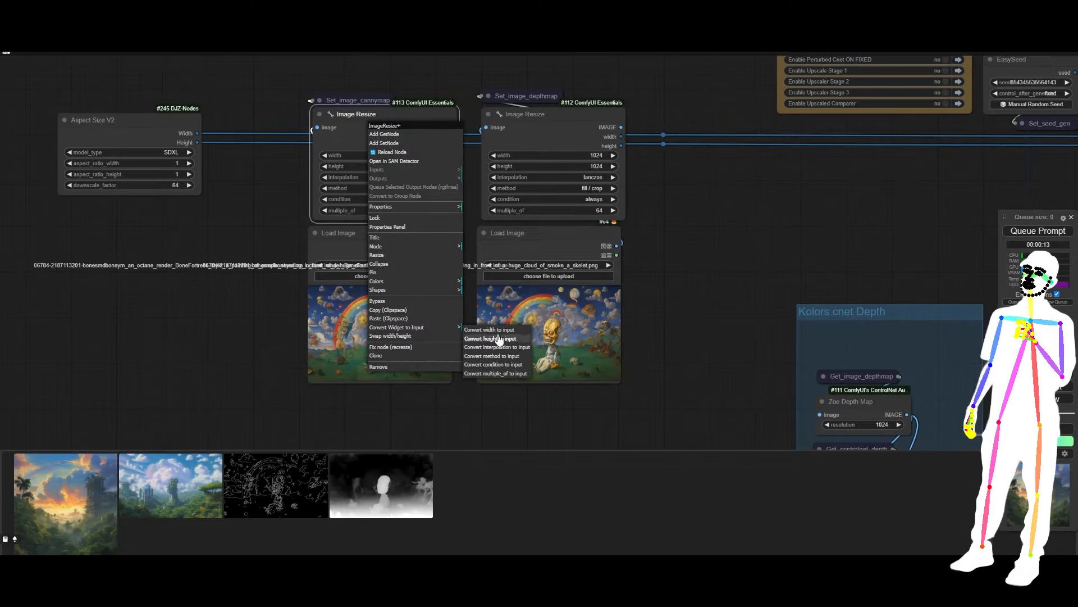
left_click(491, 330)
right_click(369, 138)
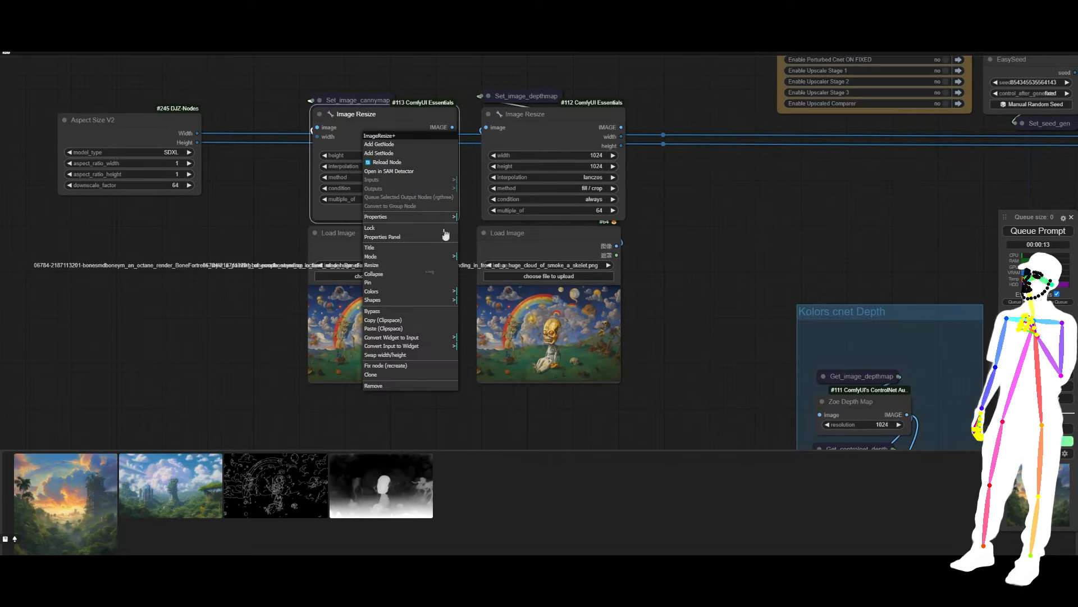
left_click(410, 337)
left_click(490, 338)
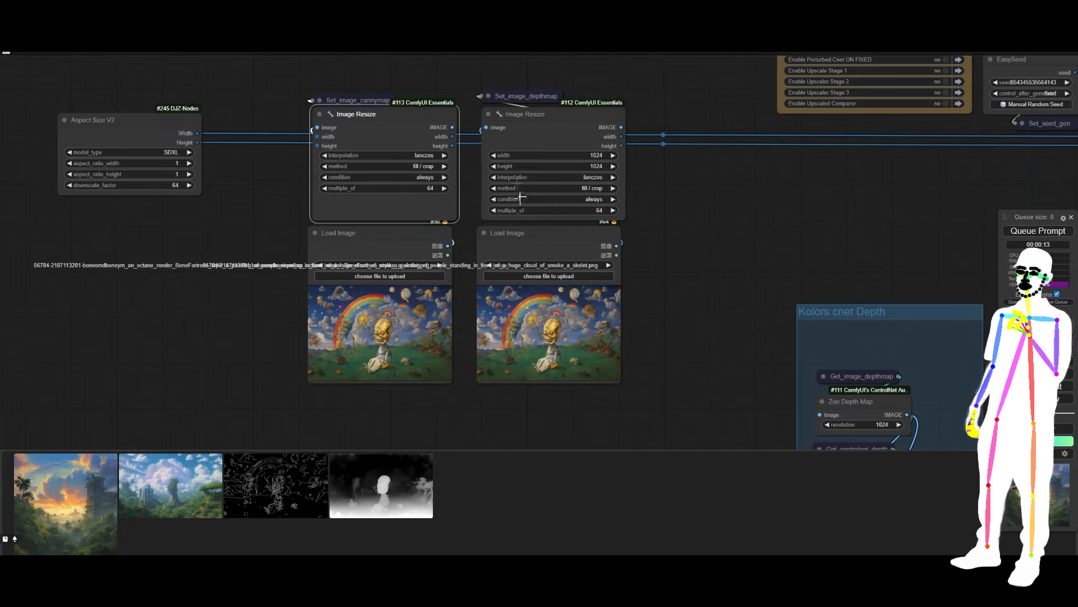
Convert the width and height widgets of the depth map's Image Resize node to inputs.
right_click(525, 137)
left_click(554, 337)
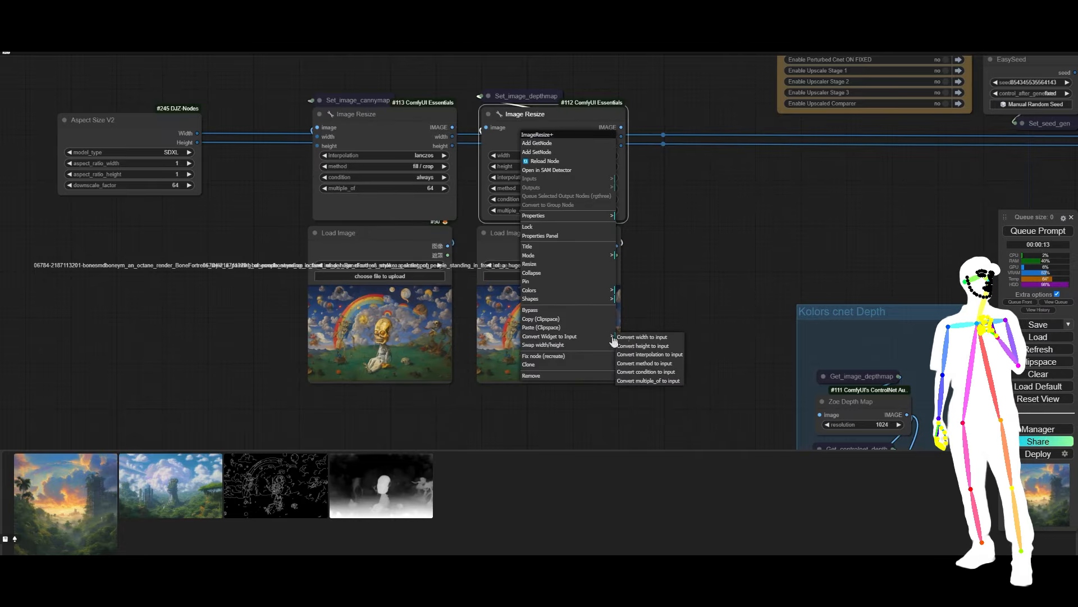
left_click(644, 341)
right_click(550, 143)
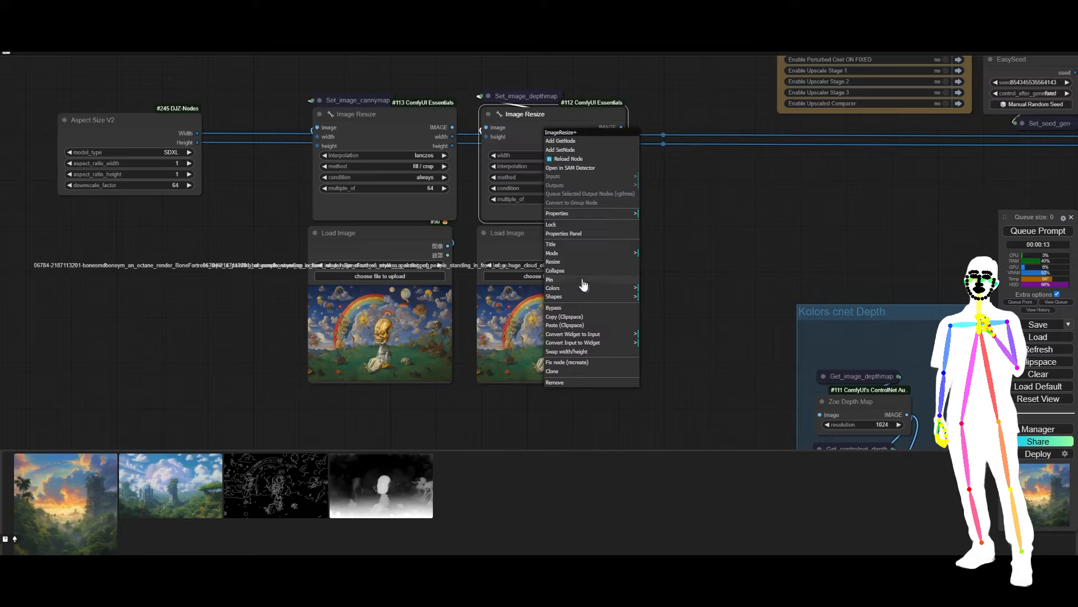
left_click(581, 334)
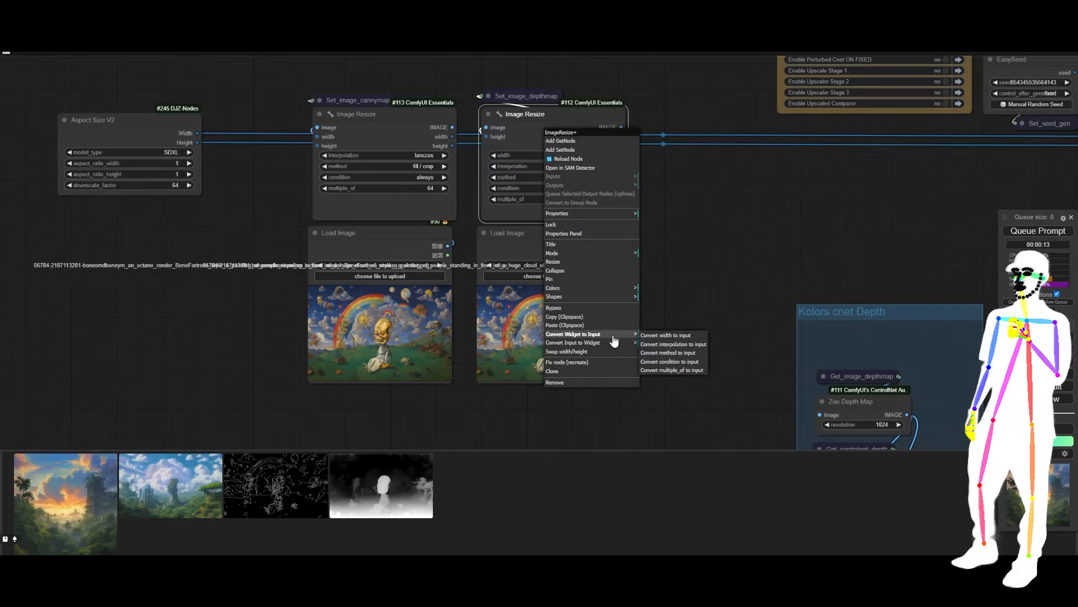
left_click(650, 337)
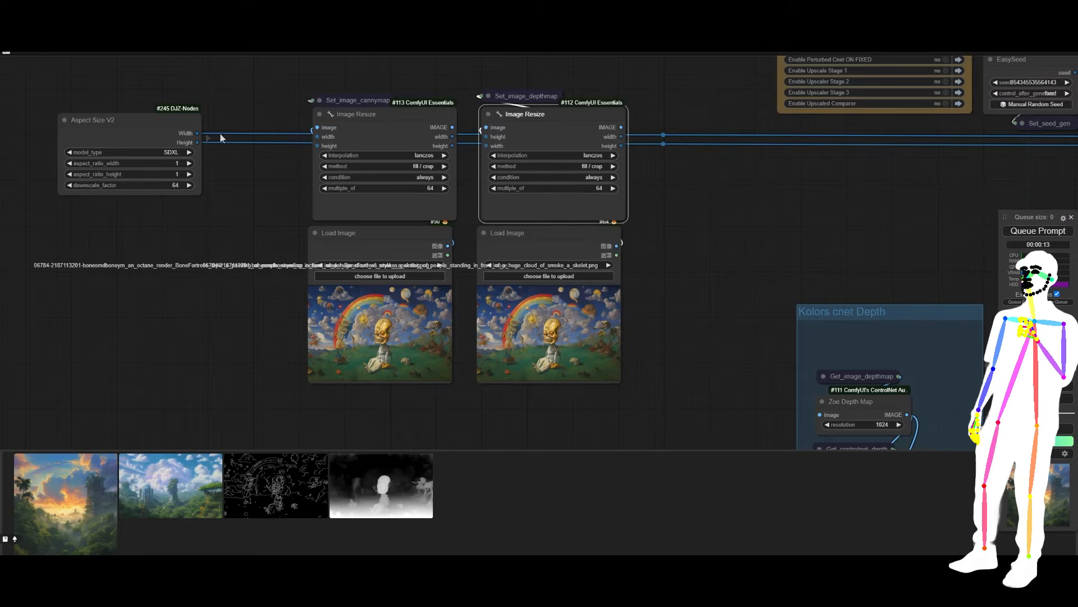
Connect the Aspect Size V2 Width and Height outputs to both Image Resize nodes, and shift the node to spread out the links.
left_click_drag(194, 132, 318, 137)
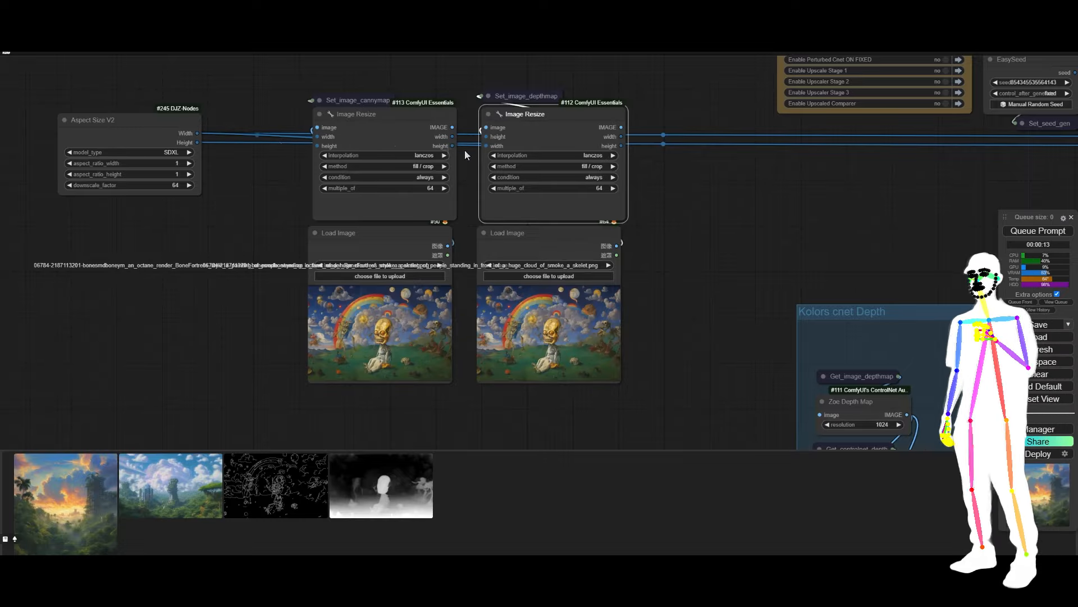
left_click_drag(192, 144, 318, 145)
left_click_drag(198, 142, 486, 137)
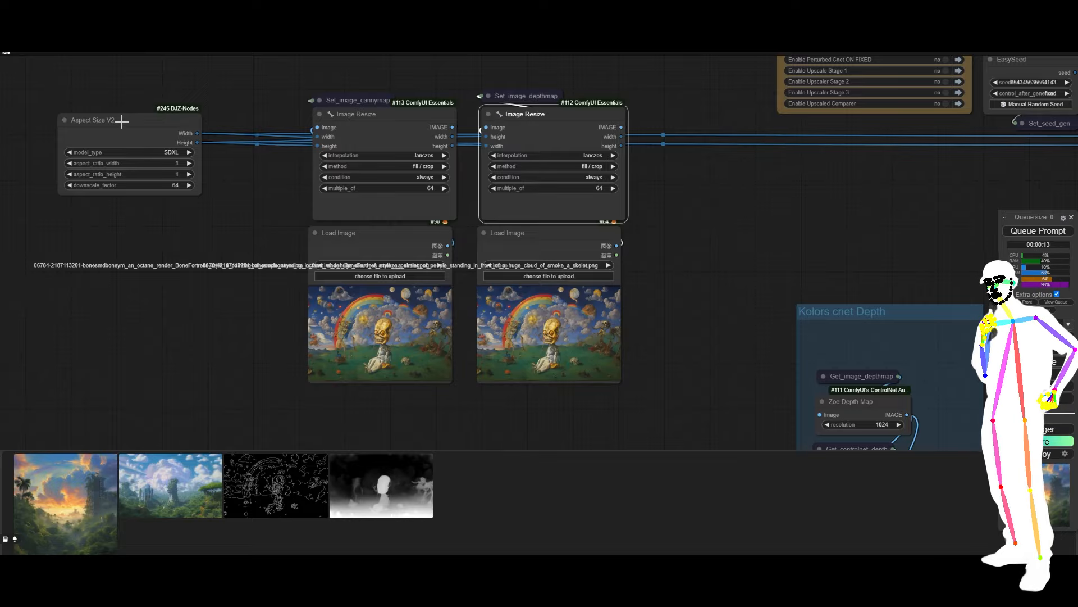
left_click_drag(121, 121, 101, 187)
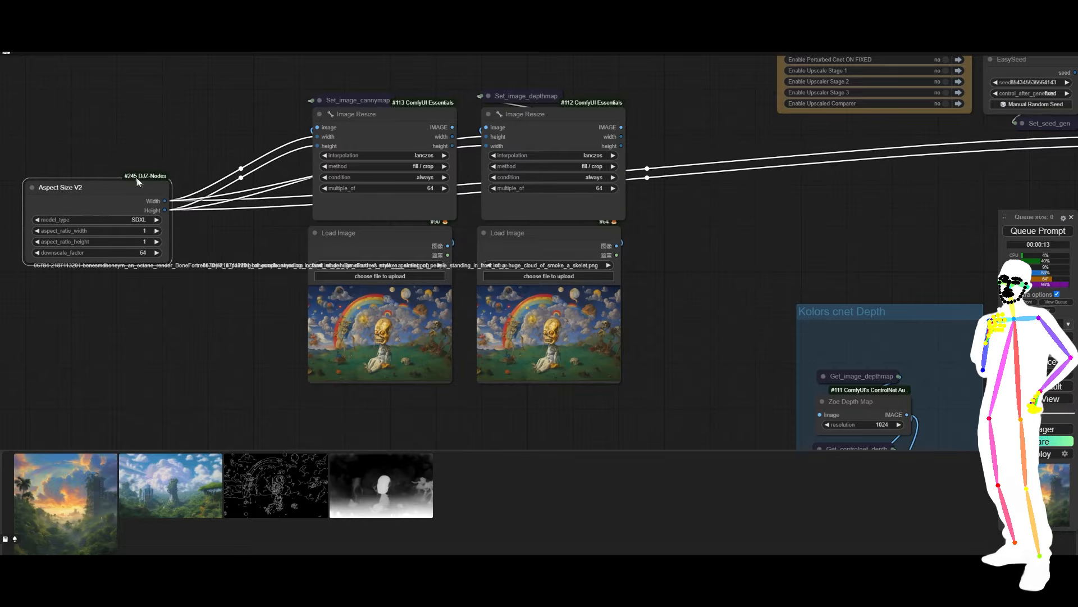
double_click(115, 145)
type("set")
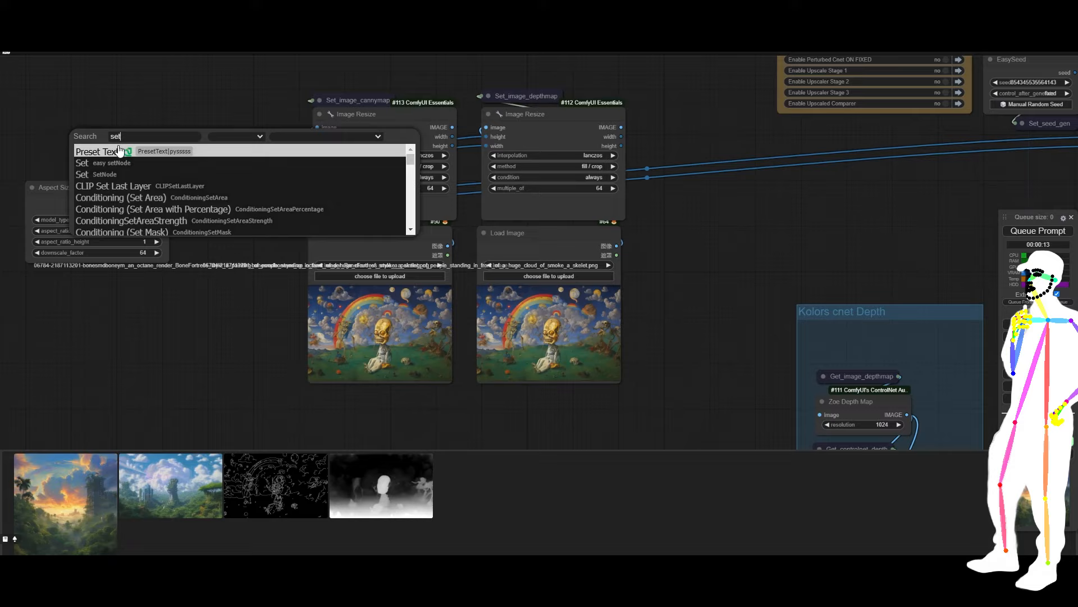
left_click(119, 163)
left_click_drag(167, 139, 138, 150)
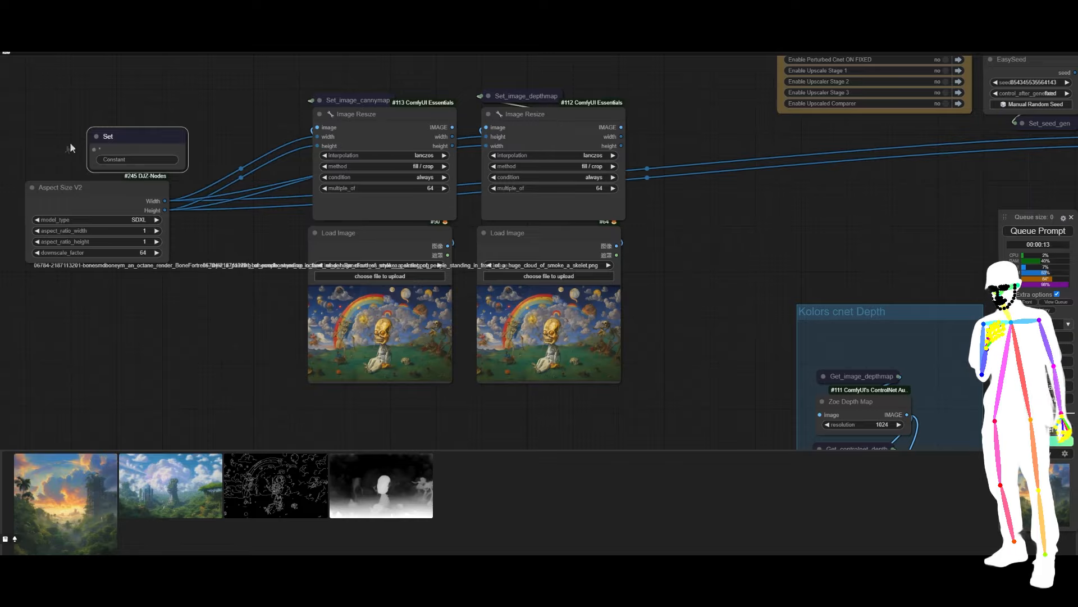
key("Delete")
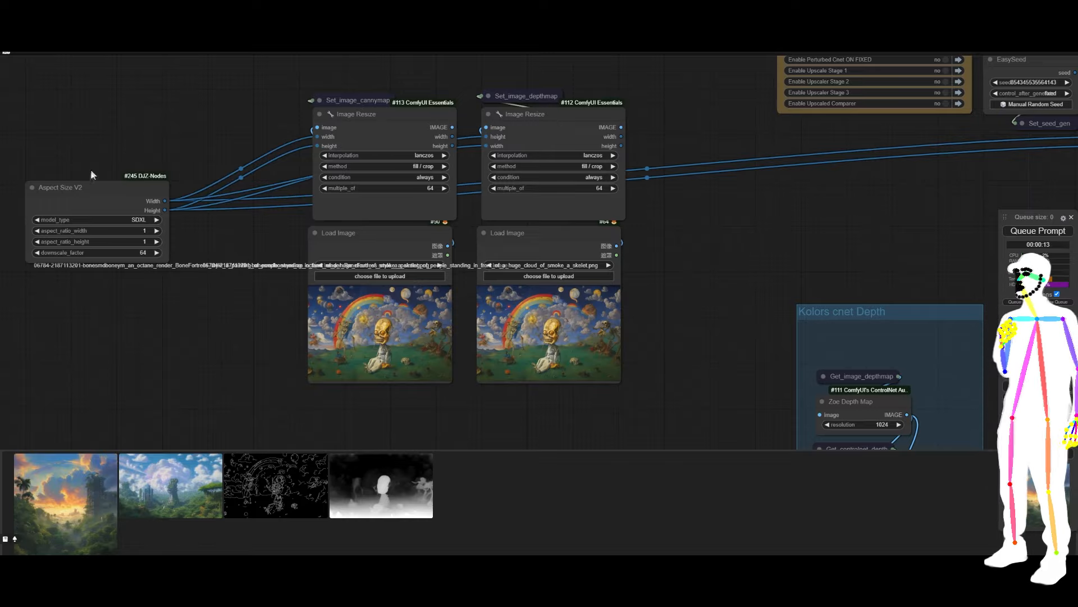
Tidy the layout by repositioning the Aspect Size V2, Canny Load Image and Set_image_cannymap nodes around the Image Resize nodes.
left_click_drag(90, 191, 129, 149)
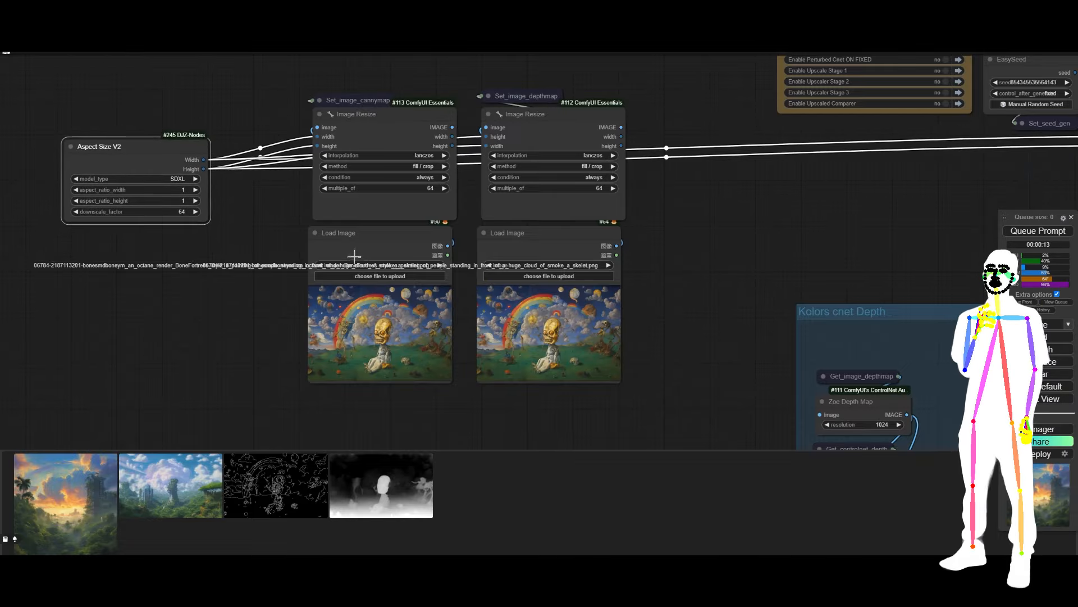
mouse_move(355, 256)
left_mouse_down()
mouse_move(168, 260)
mouse_move(262, 264)
mouse_move(376, 247)
mouse_move(366, 246)
left_mouse_up()
left_click_drag(363, 94, 362, 90)
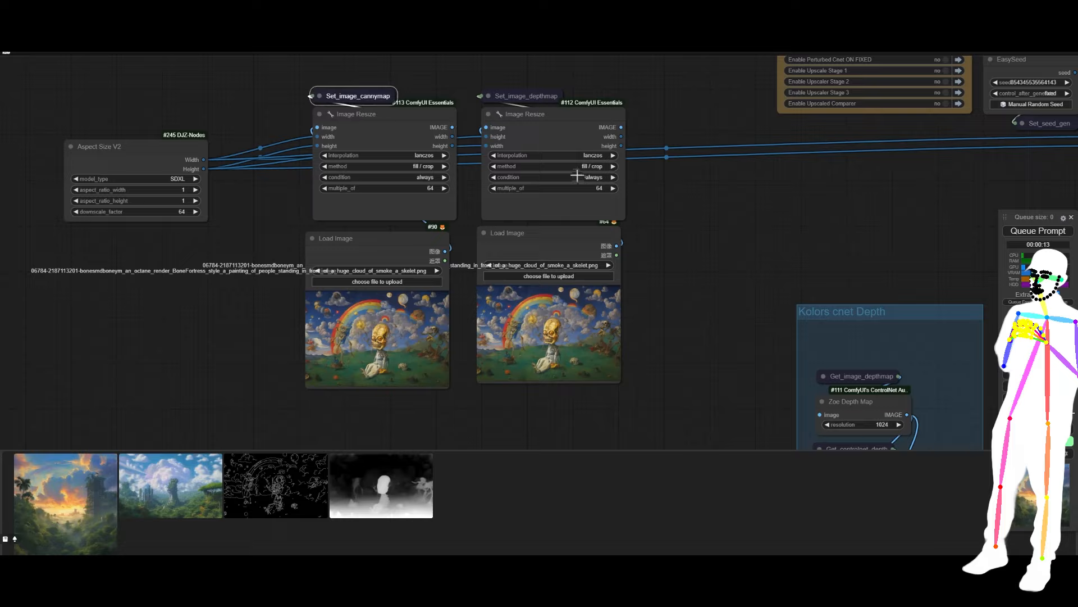
left_click(654, 210)
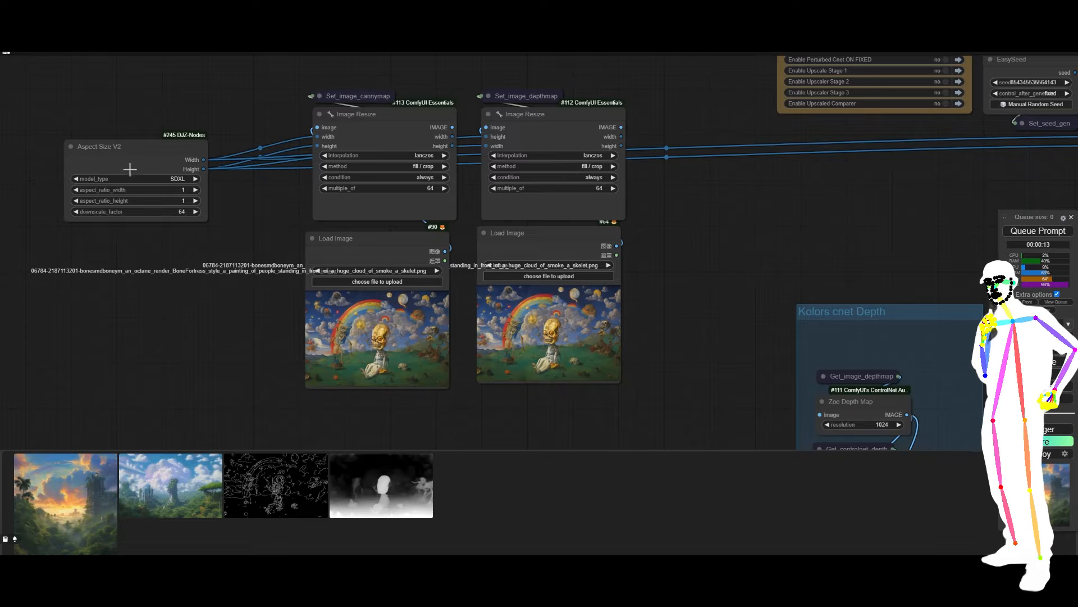
mouse_move(129, 169)
left_mouse_down()
mouse_move(144, 186)
mouse_move(146, 171)
left_mouse_up()
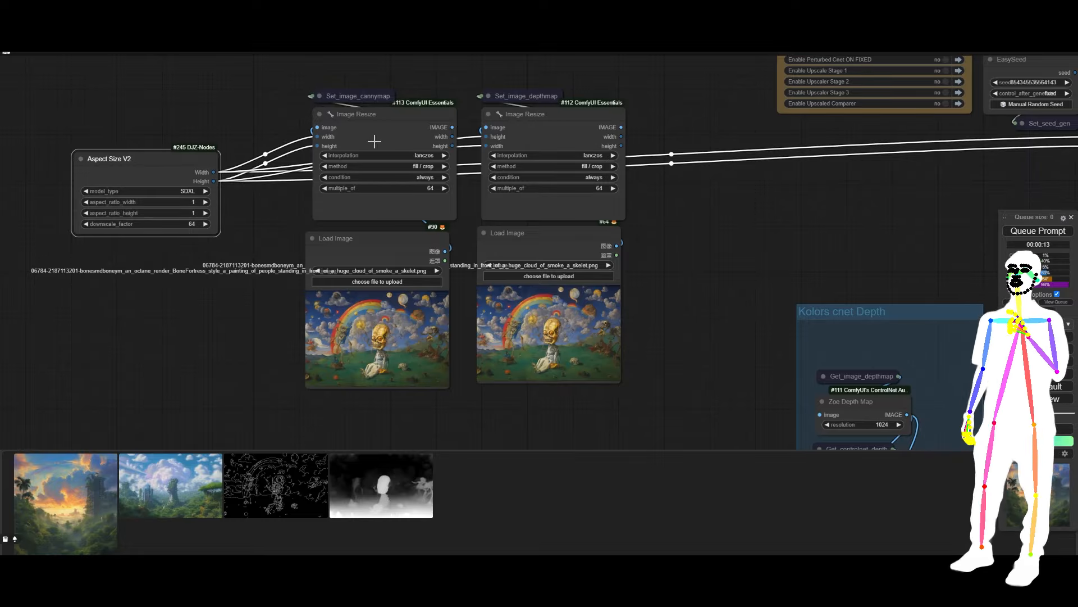
Check the fill / crop settings and links on the Image Resize nodes, and queue the workflow.
scroll(411, 166, "up", 7)
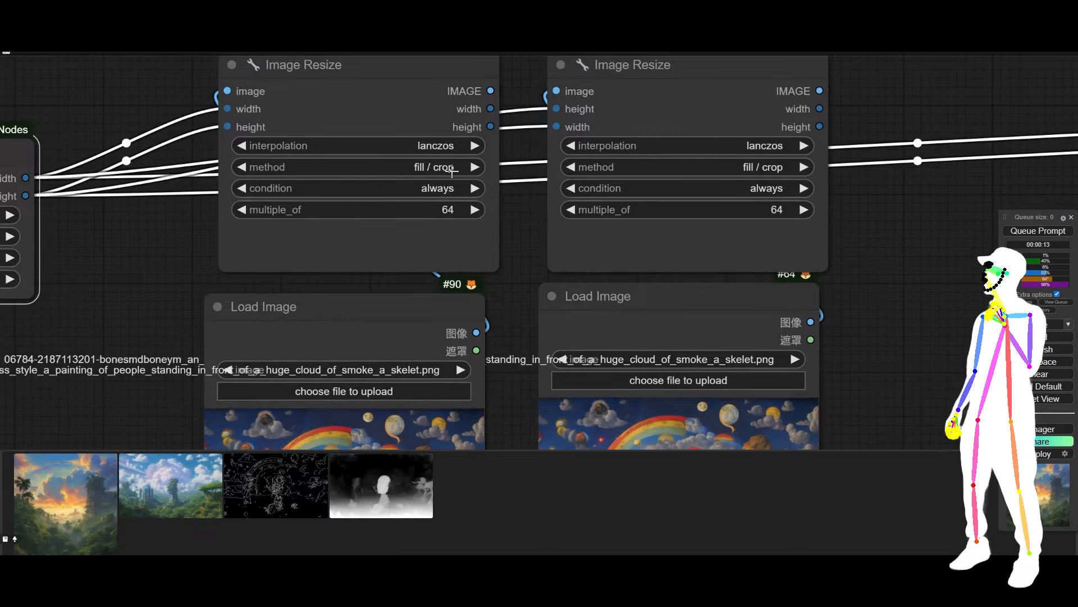
scroll(350, 157, "down", 6)
left_click_drag(235, 347, 236, 292)
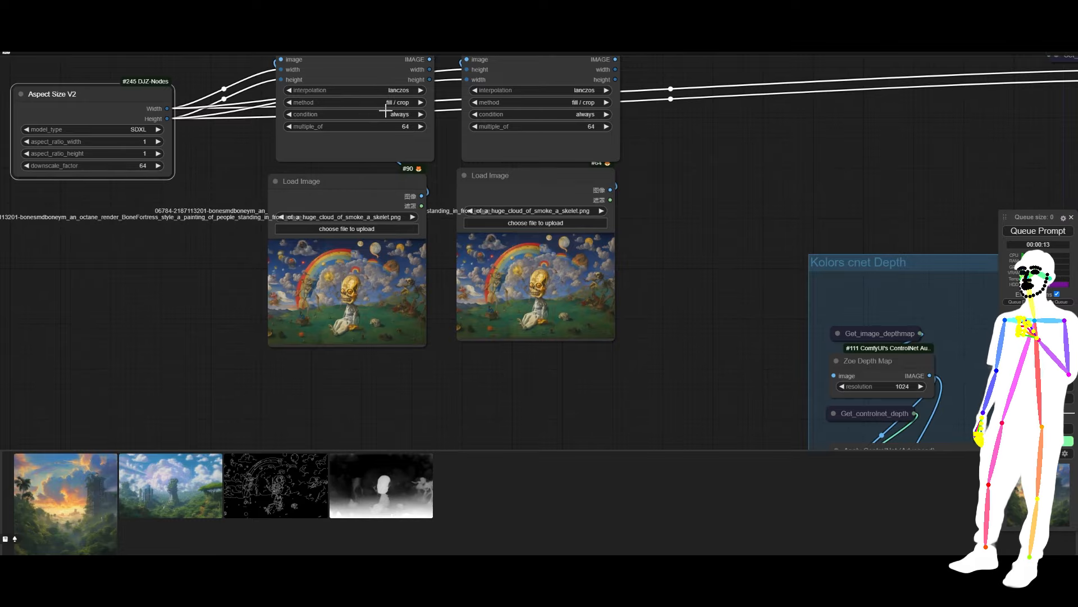
scroll(177, 320, "down", 6)
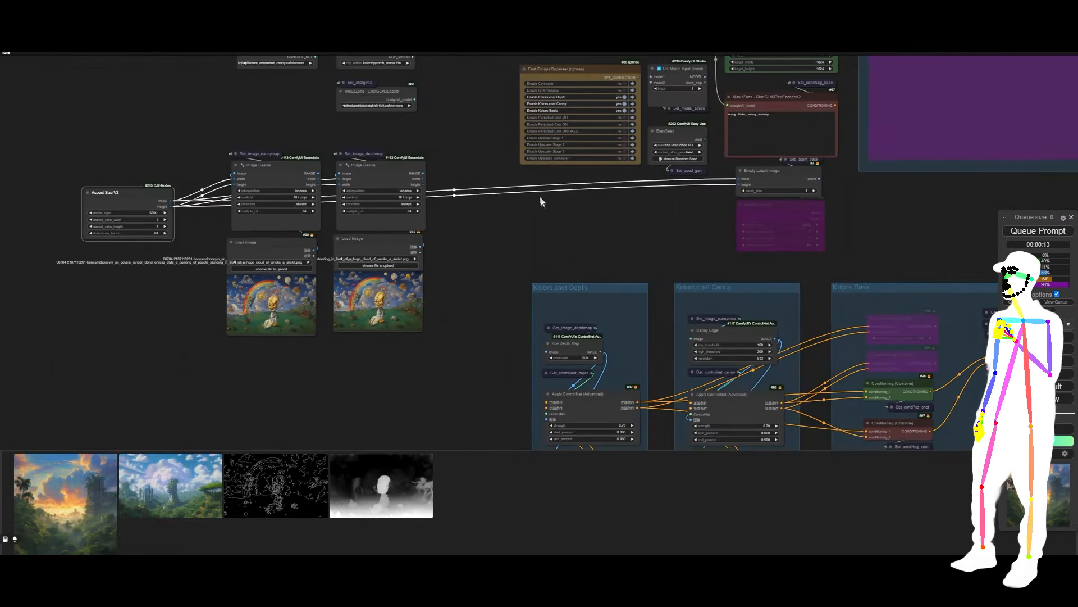
left_click(1034, 230)
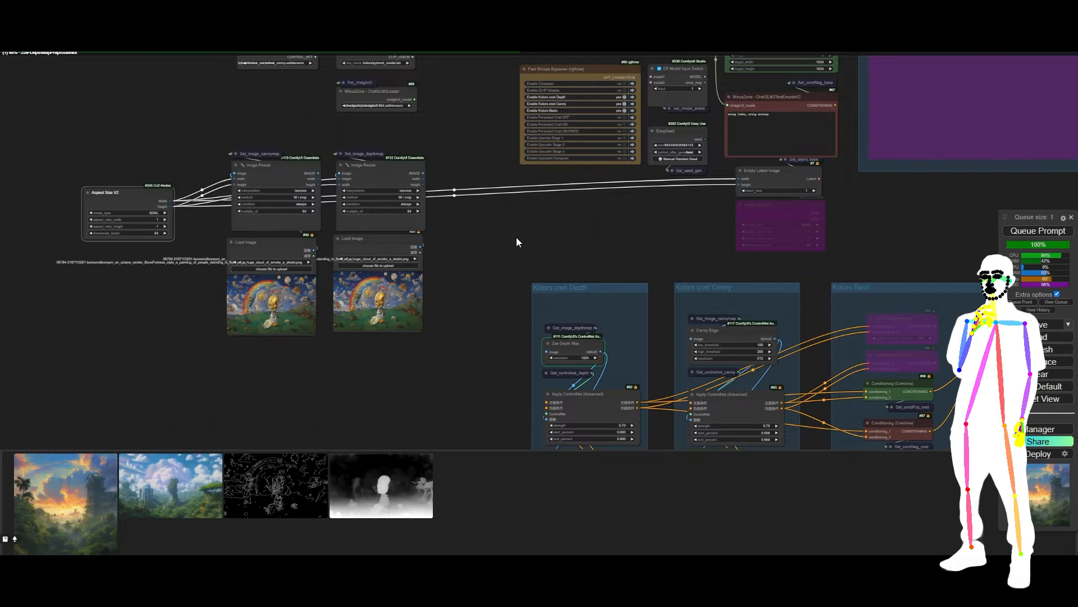
Check the ratio in Aspect Size V2, and compare the new preview image's shape with the depth and Canny previews.
scroll(50, 210, "up", 1)
scroll(49, 207, "up", 10)
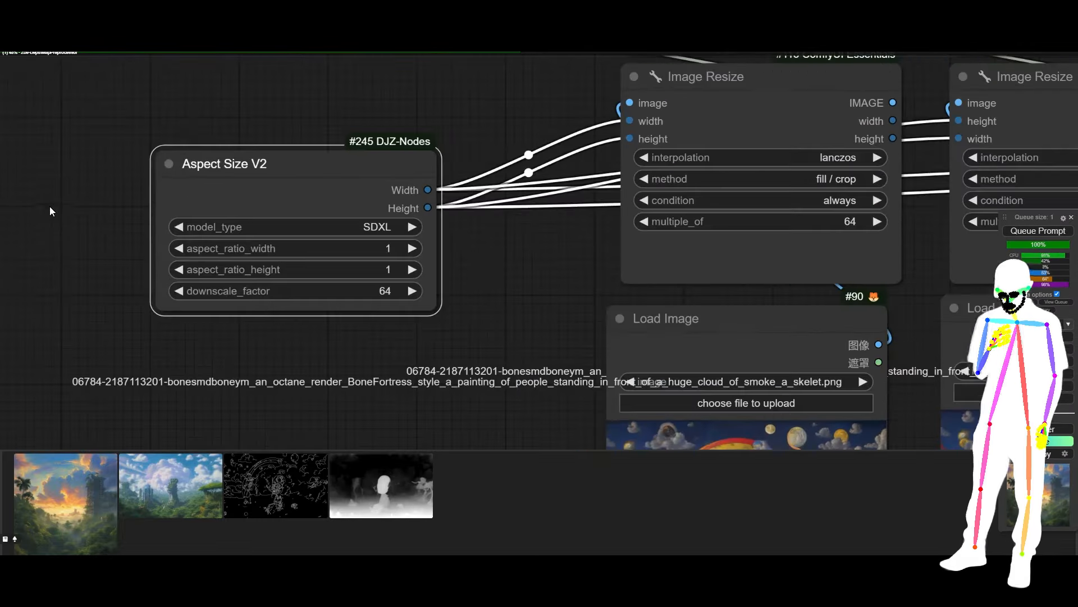
scroll(440, 319, "down", 2)
scroll(443, 321, "down", 8)
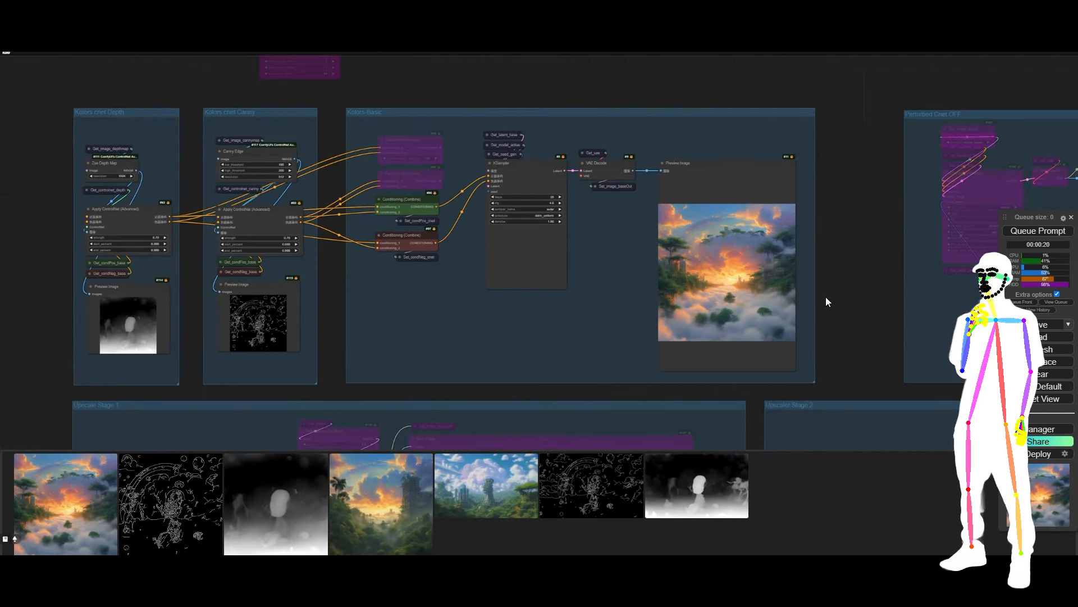
scroll(805, 315, "up", 3)
scroll(804, 316, "up", 3)
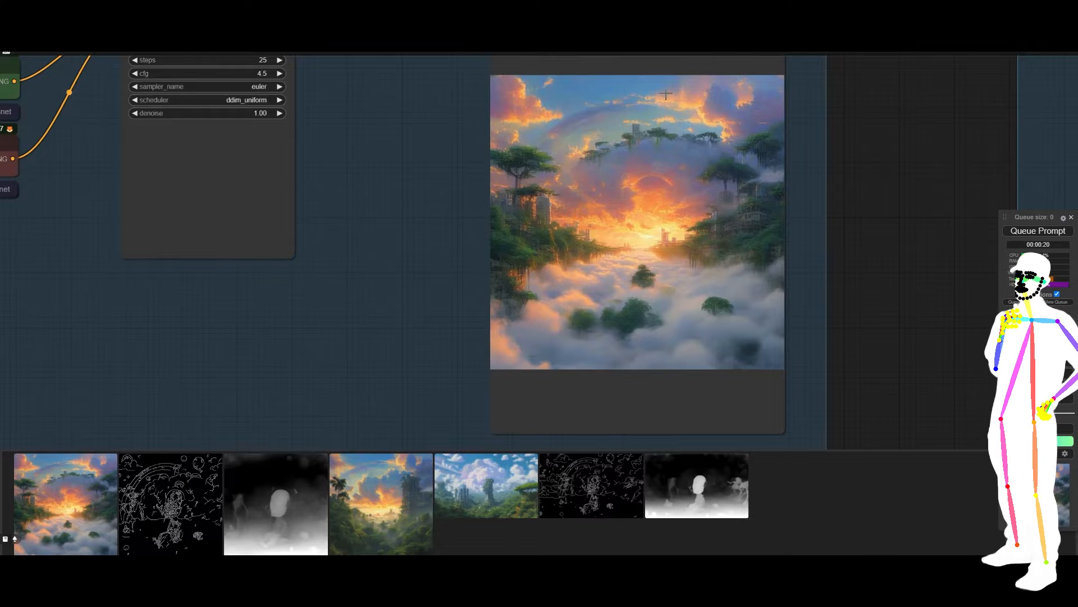
scroll(889, 363, "down", 5)
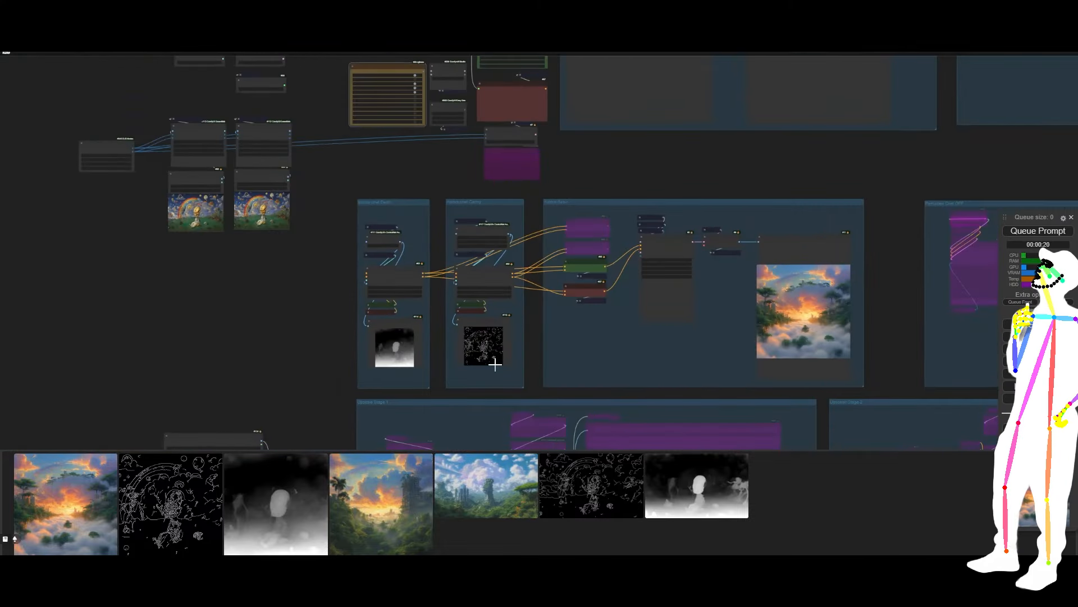
Set the Aspect Size V2 aspect_ratio_width to 5 and aspect_ratio_height to 4, and queue the workflow.
scroll(166, 203, "up", 5)
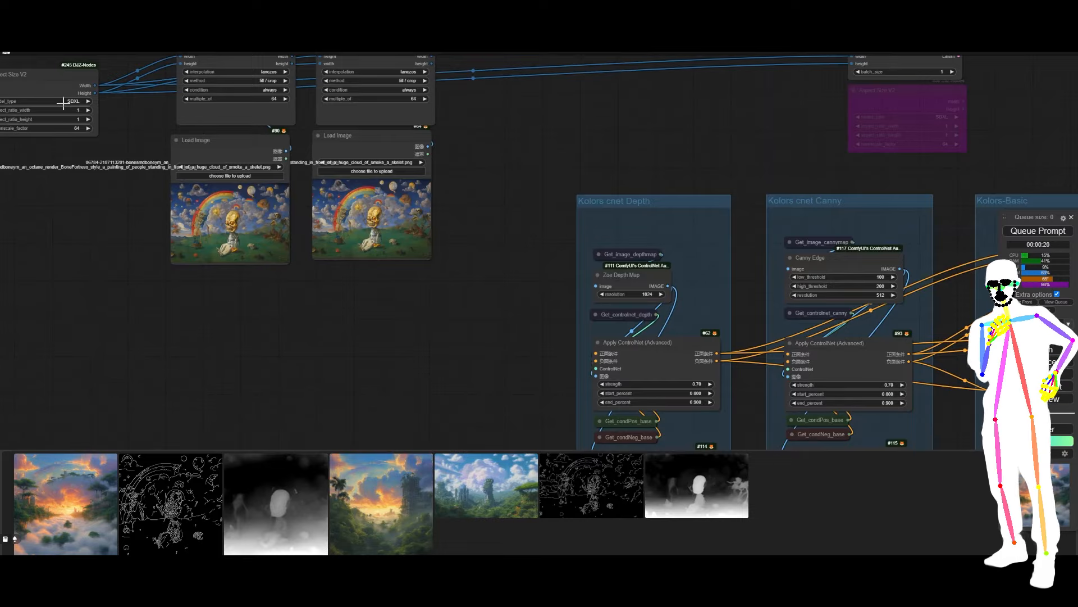
left_click_drag(35, 178, 162, 212)
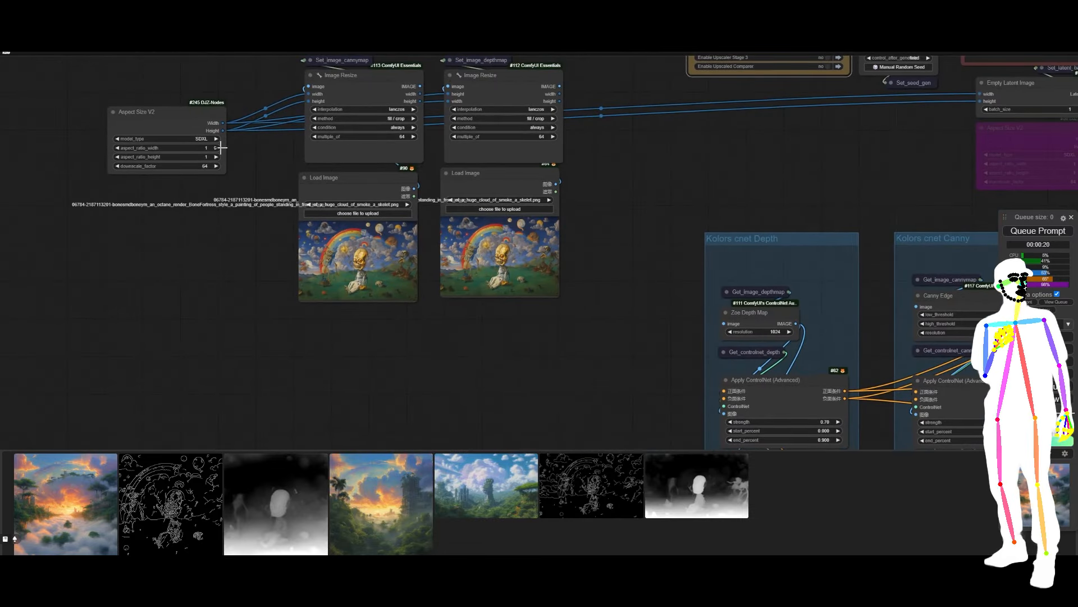
left_click(215, 147)
left_click(215, 148)
left_click(215, 148)
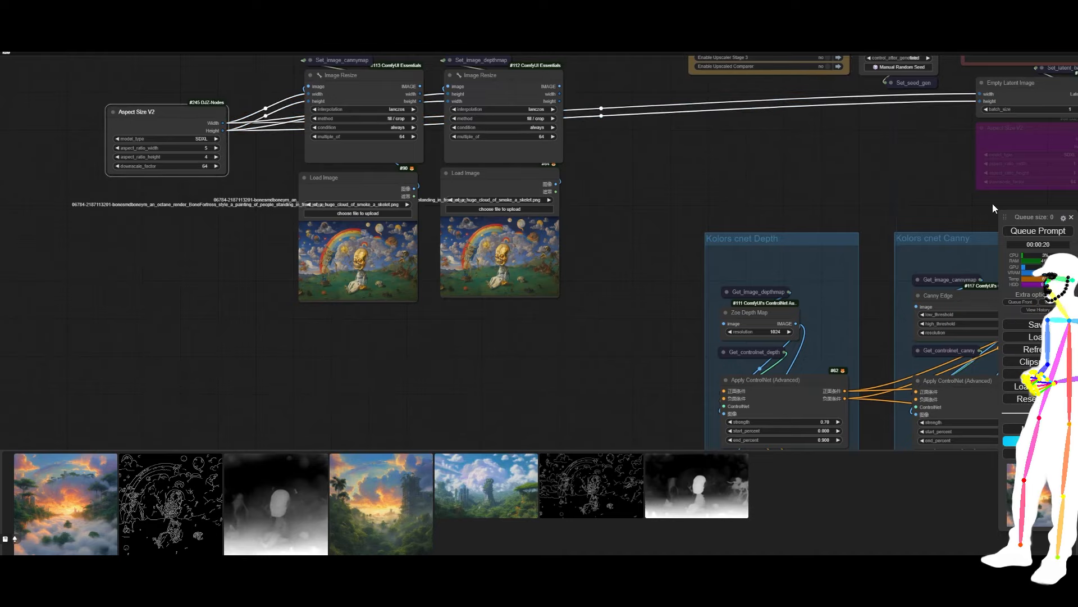
left_click(1011, 230)
scroll(337, 349, "down", 8)
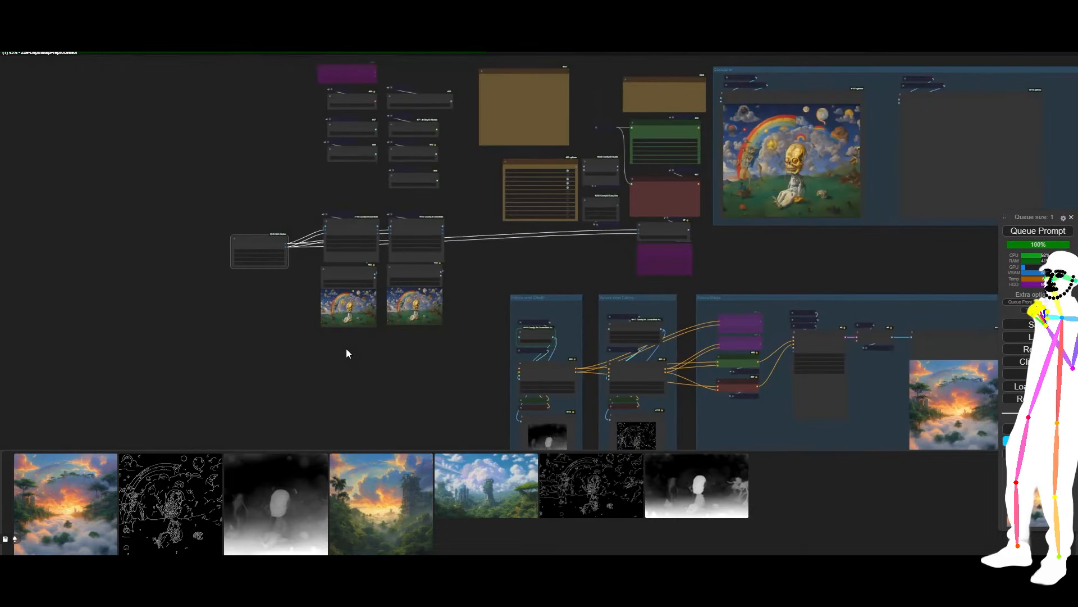
Examine the KSampler run and the new preview image in the Kolors-Basic group for its 5:4 shape.
scroll(346, 353, "down", 2)
scroll(783, 210, "up", 1)
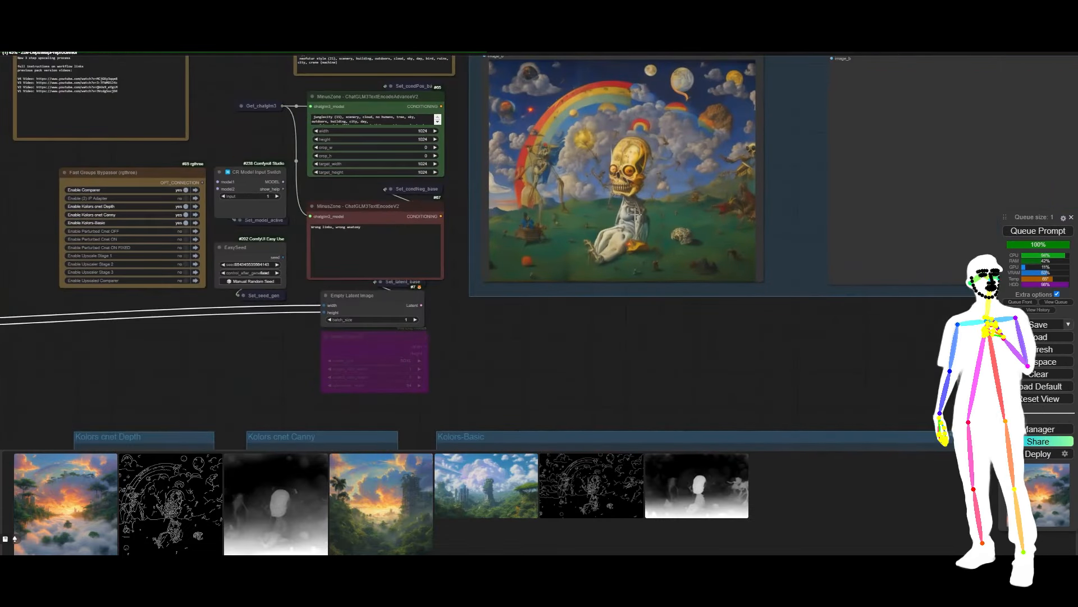
scroll(771, 312, "down", 5)
left_click_drag(733, 382, 494, 134)
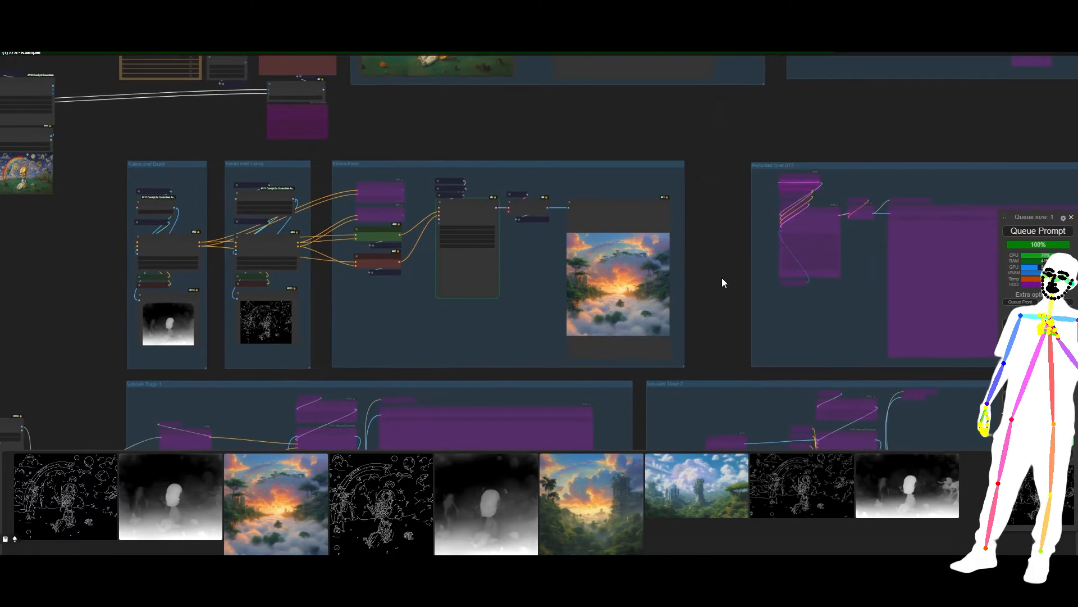
scroll(729, 281, "up", 6)
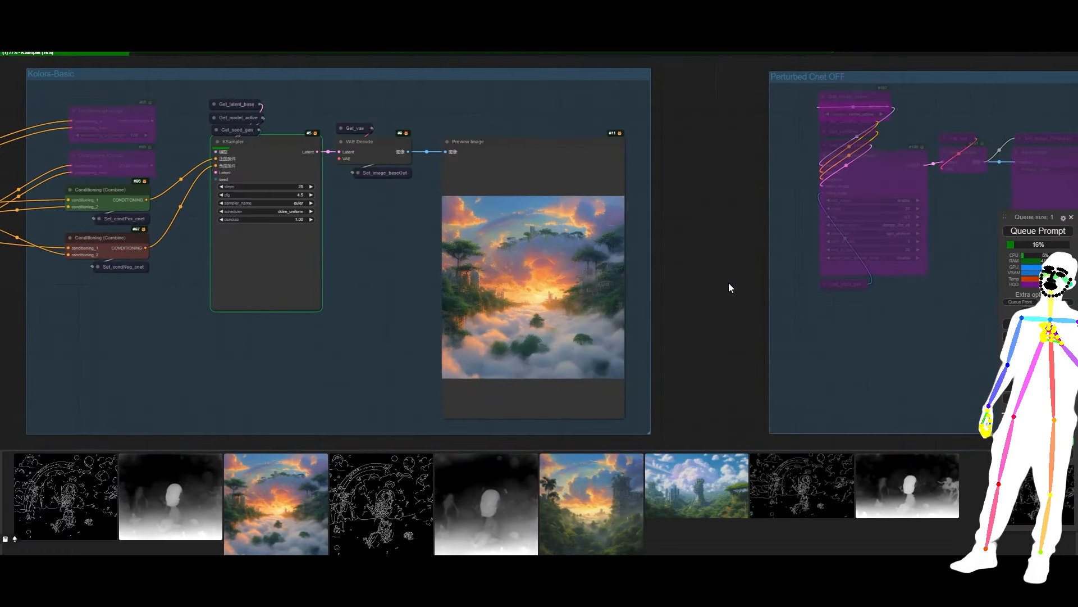
left_click_drag(729, 282, 775, 286)
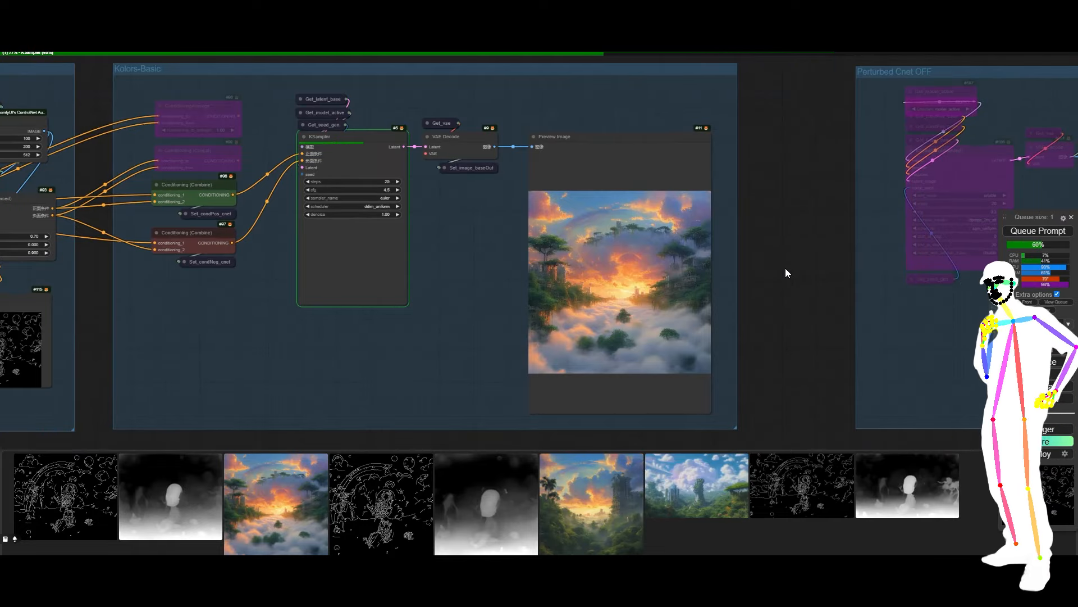
scroll(785, 273, "down", 7)
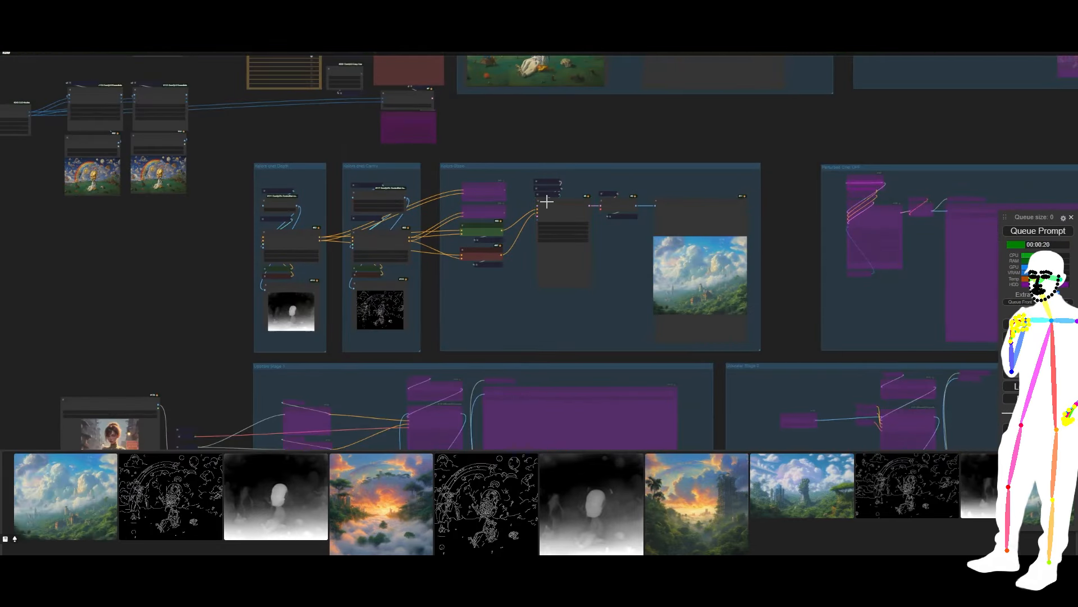
scroll(779, 285, "down", 4)
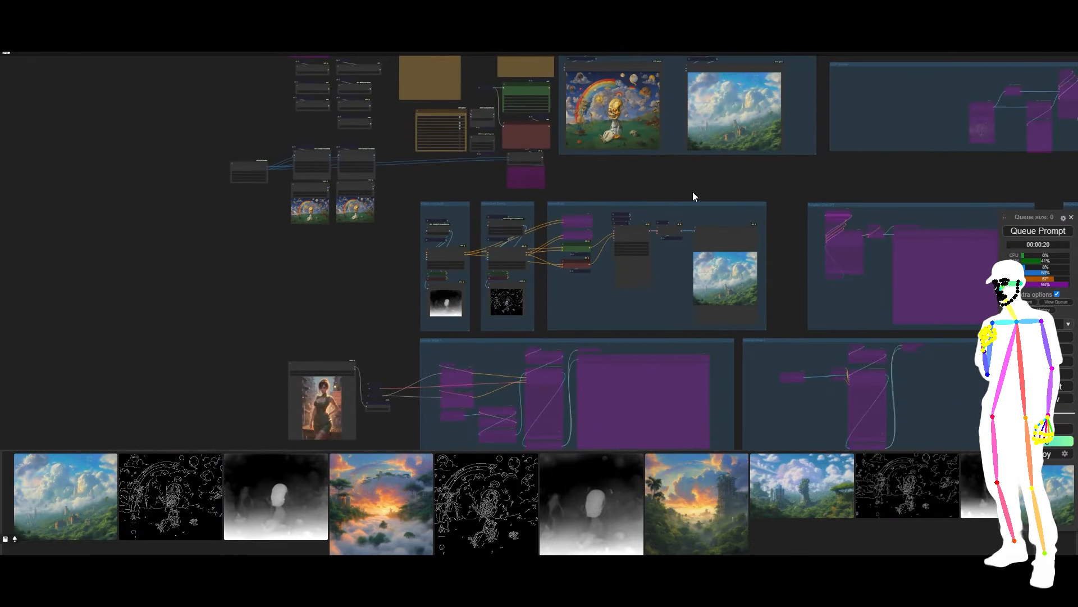
scroll(764, 268, "up", 15)
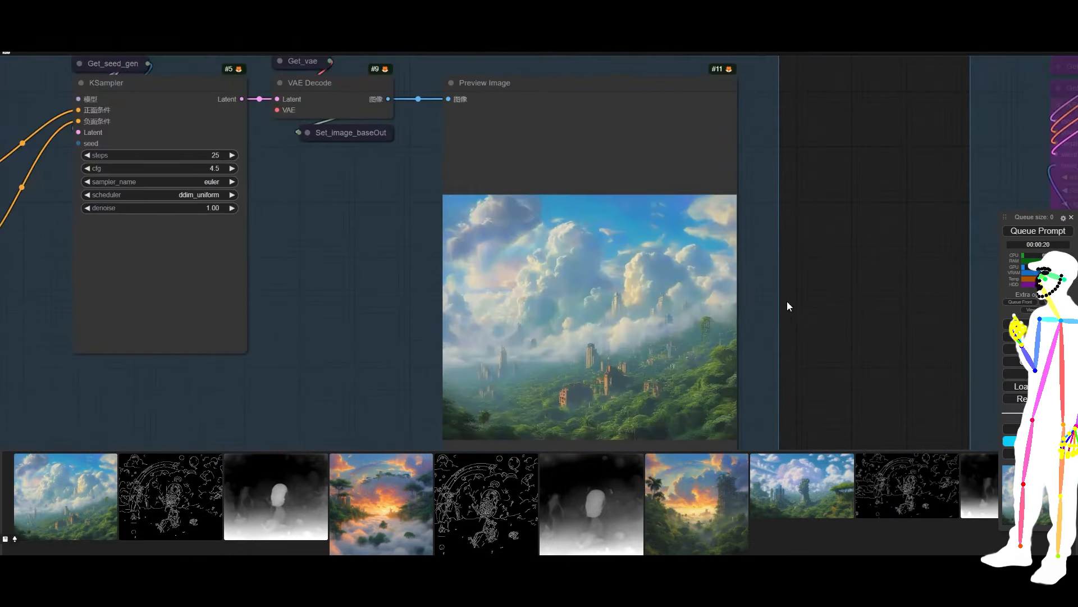
Check the two Image Comparer nodes in the Comparer group, and queue the workflow again.
scroll(835, 214, "down", 8)
left_click_drag(818, 161, 795, 512)
scroll(572, 175, "up", 6)
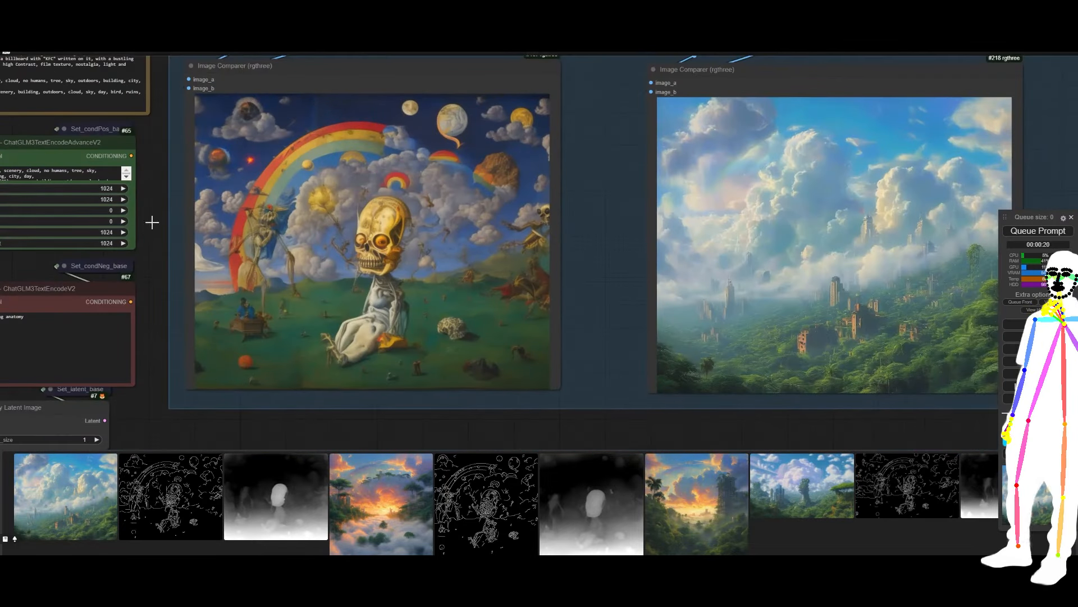
left_click(1039, 231)
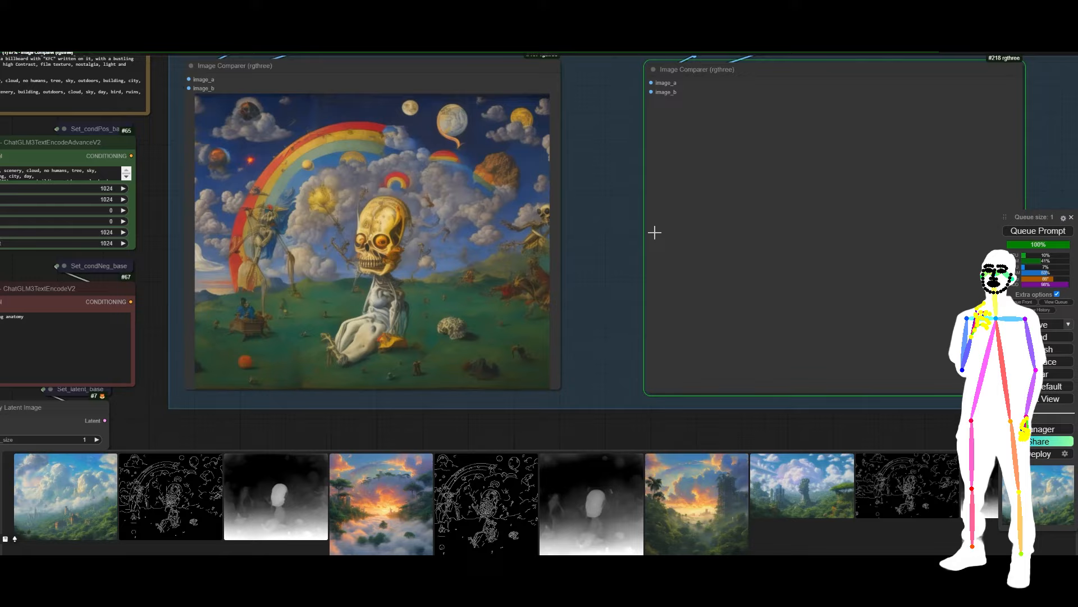
scroll(613, 247, "down", 8)
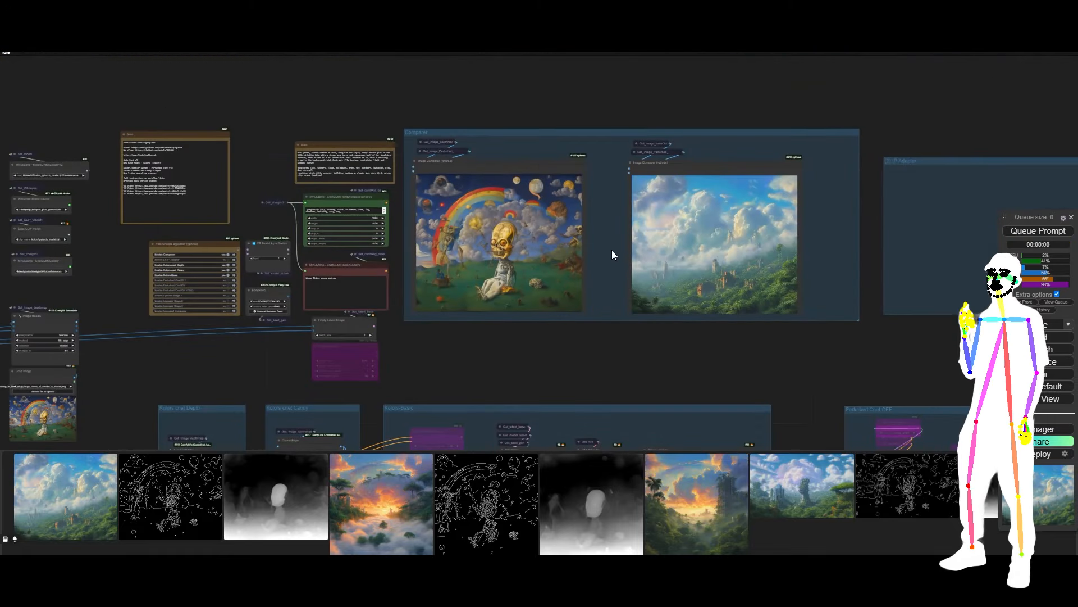
scroll(494, 163, "up", 12)
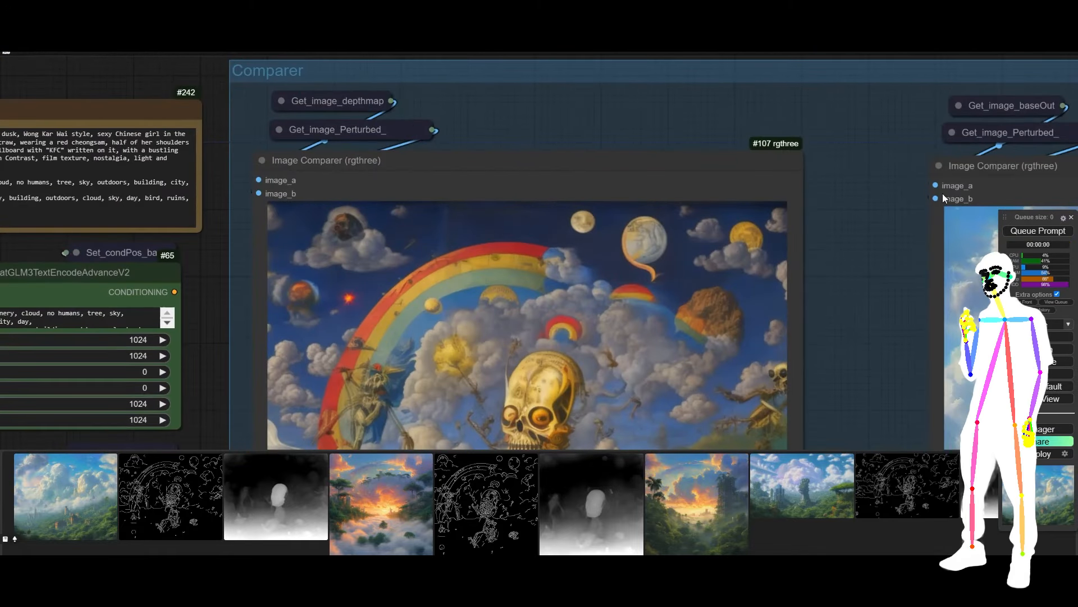
Show the queue list, set the first Comparer's Get_image_Perturbed_cON_FIXED node to image_baseOut, and queue the workflow.
left_click(1065, 303)
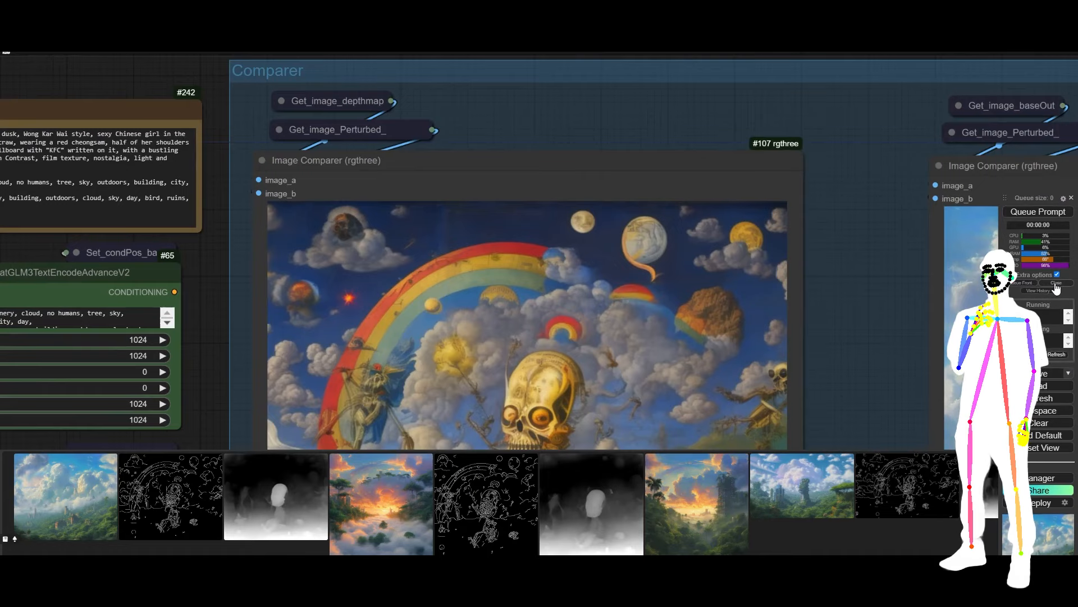
left_click(277, 129)
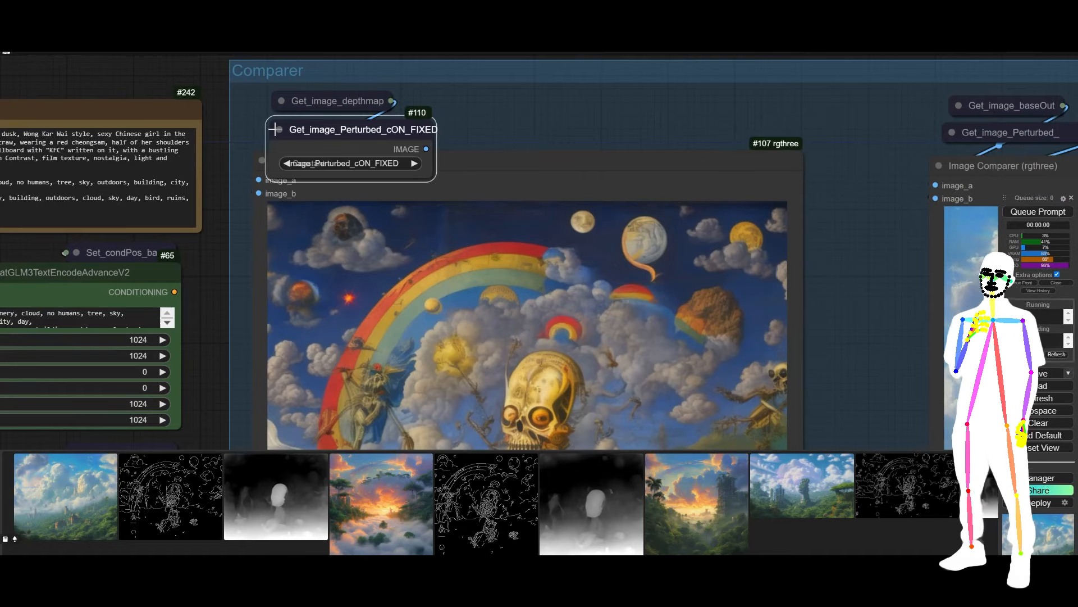
left_click(367, 172)
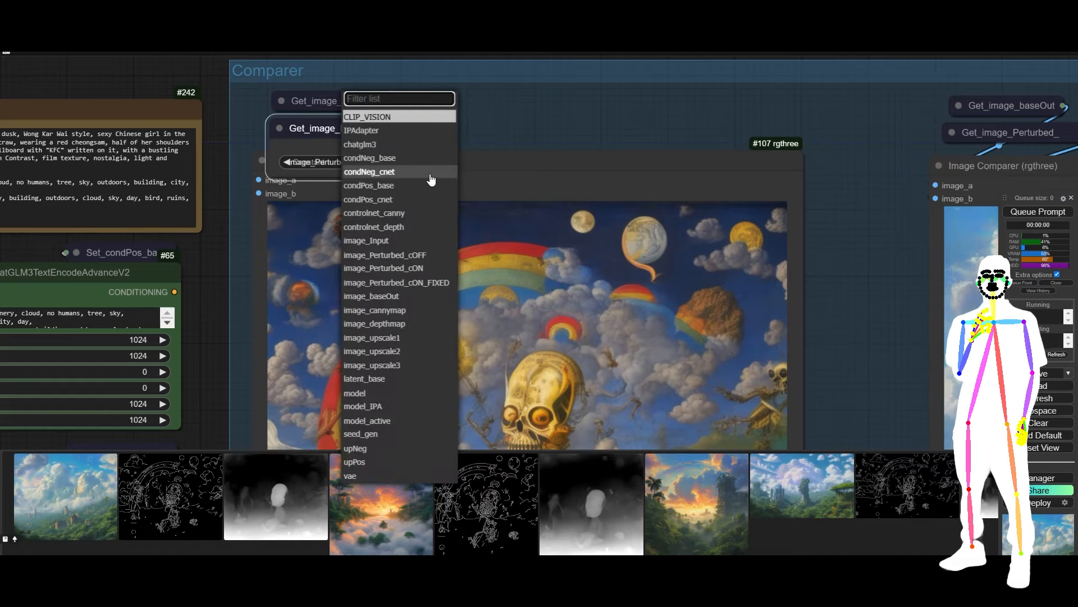
left_click(393, 296)
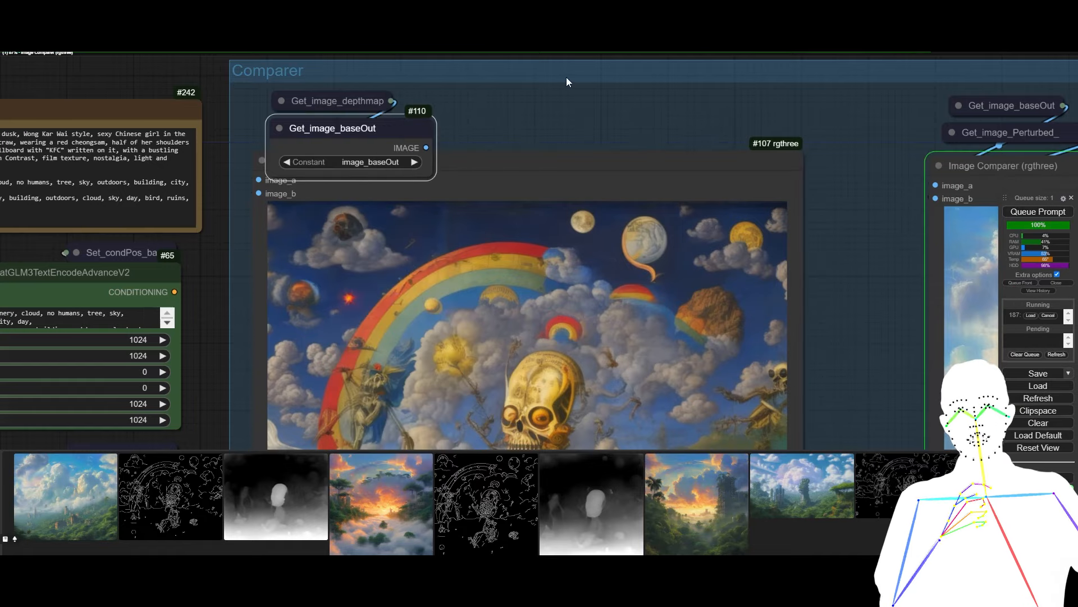
Compare the source image with the generated base output in the first Image Comparer.
scroll(564, 77, "down", 8)
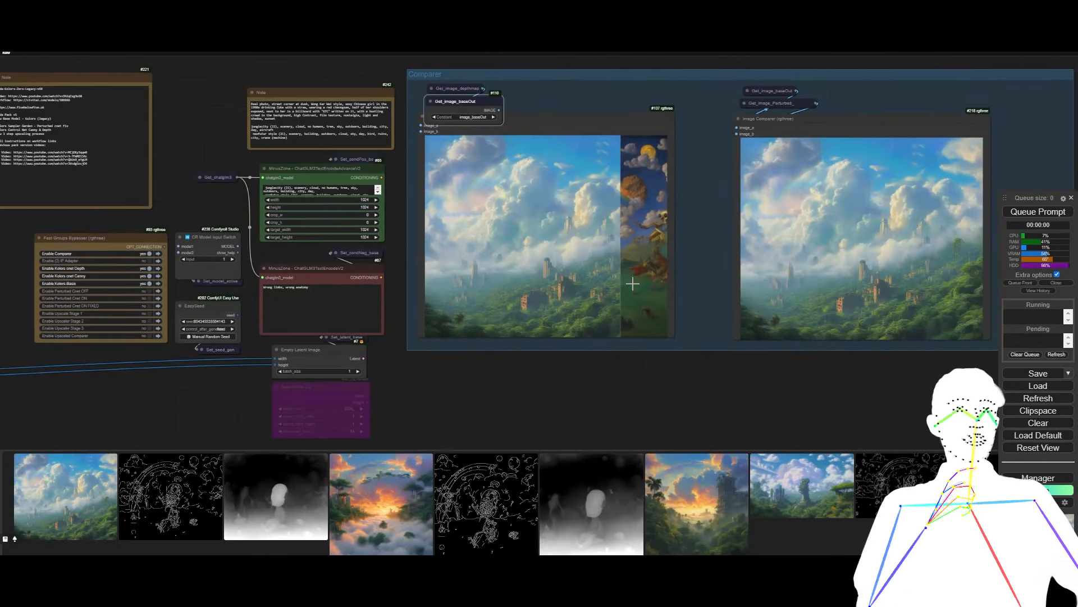
scroll(684, 254, "up", 7)
scroll(671, 250, "down", 3)
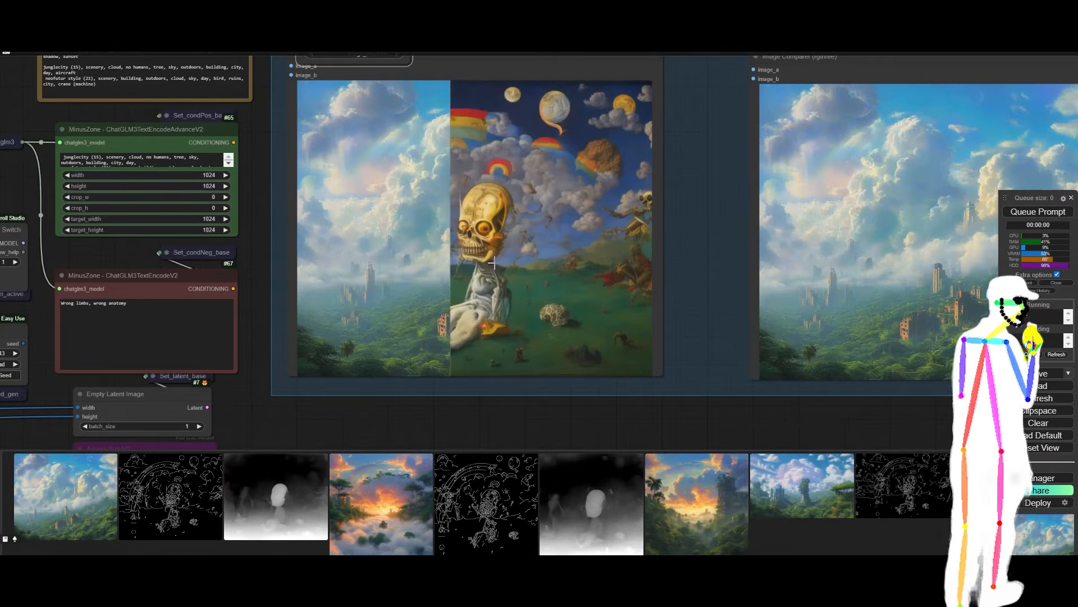
Replace the ChatGLM3TextEncodeAdvanceV2 prompt with the "Real photo, street corner at dusk" prompt copied from the note, and queue the workflow.
scroll(680, 231, "down", 5)
scroll(528, 208, "up", 5)
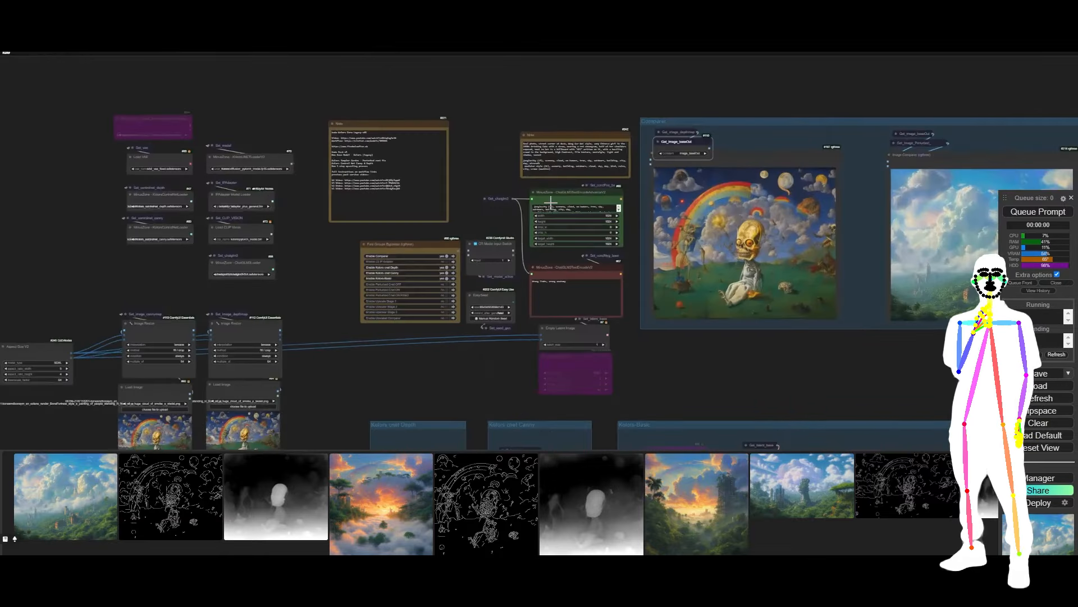
left_click(579, 214)
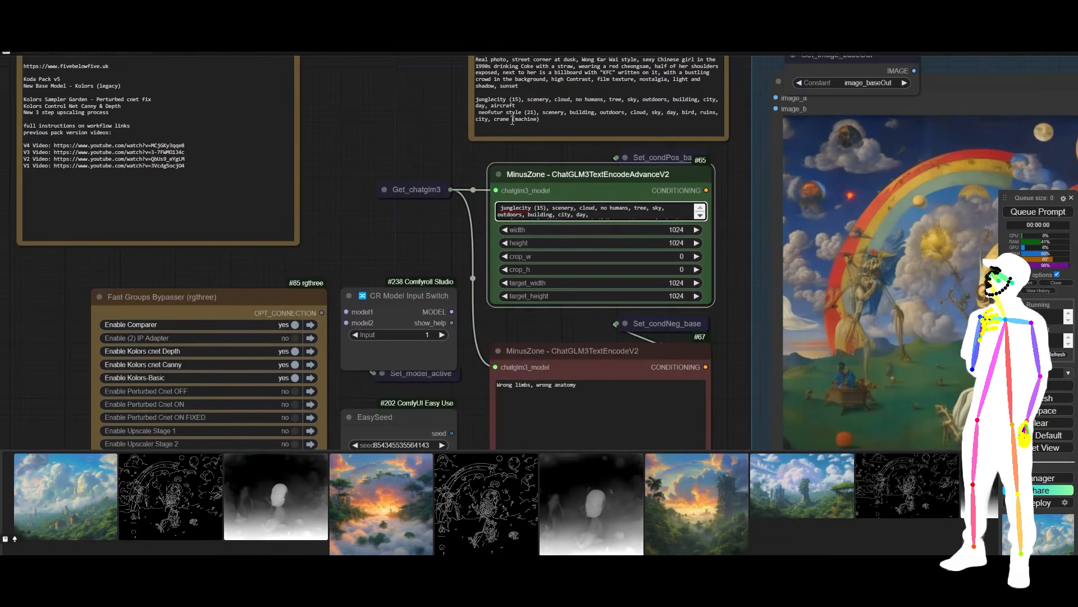
left_click_drag(534, 85, 460, 52)
key("ctrl+c")
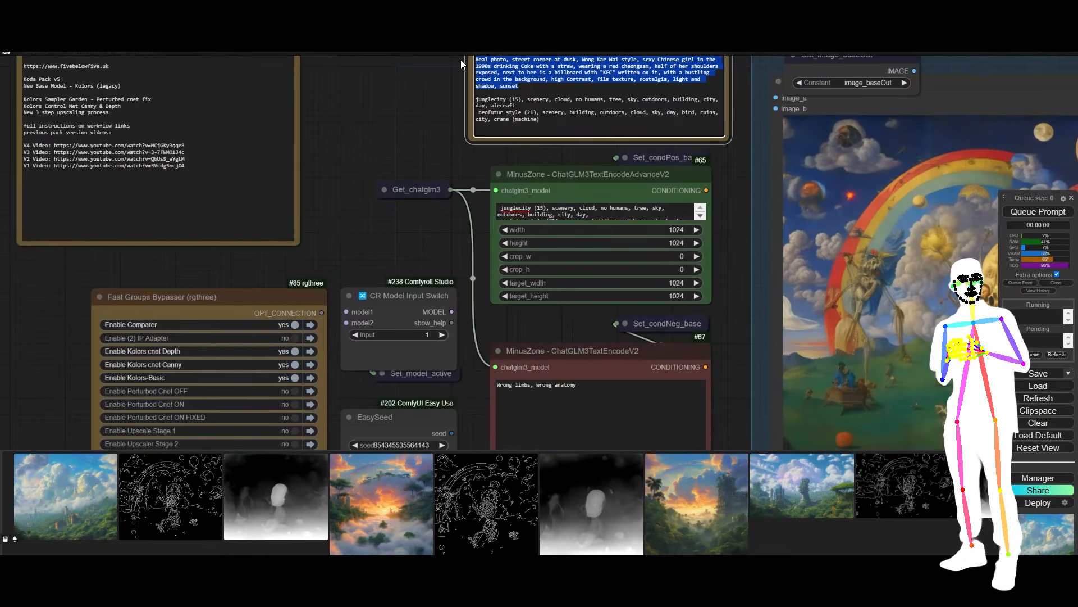
left_click(600, 212)
key("ctrl+a")
key("ctrl+v")
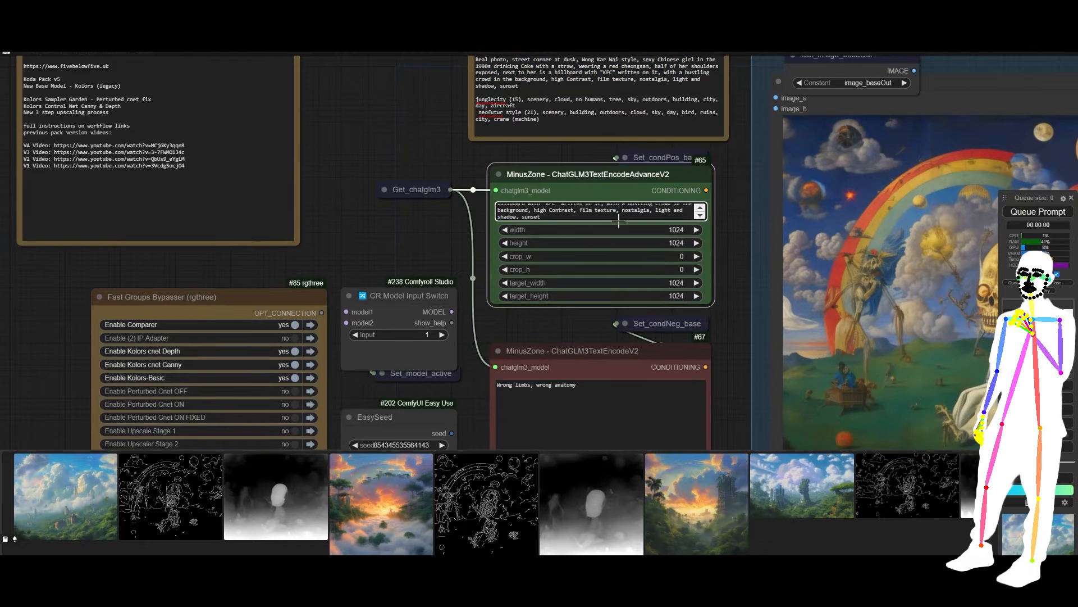
scroll(355, 105, "down", 10)
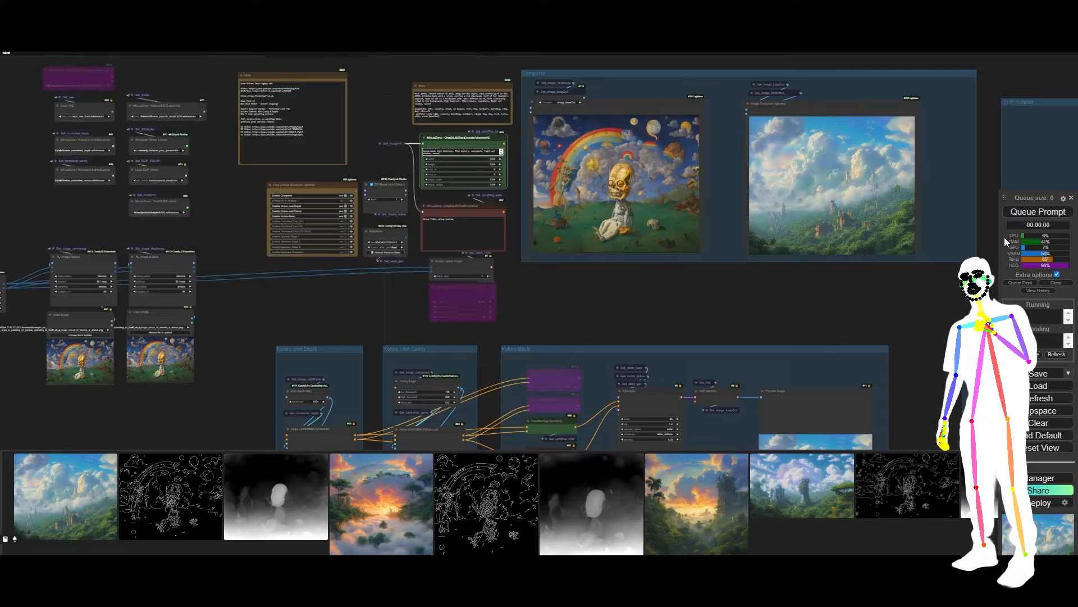
left_click(1022, 212)
Insert a blank line between the junglecity and neofutur style prompts in the note above the positive prompt.
scroll(411, 86, "up", 12)
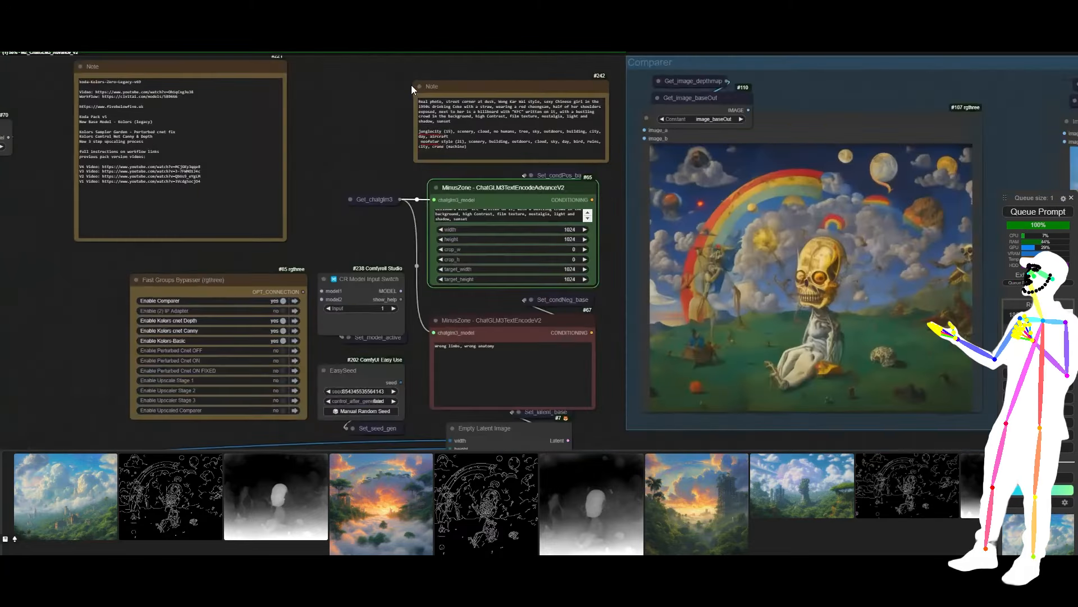
left_click(500, 167)
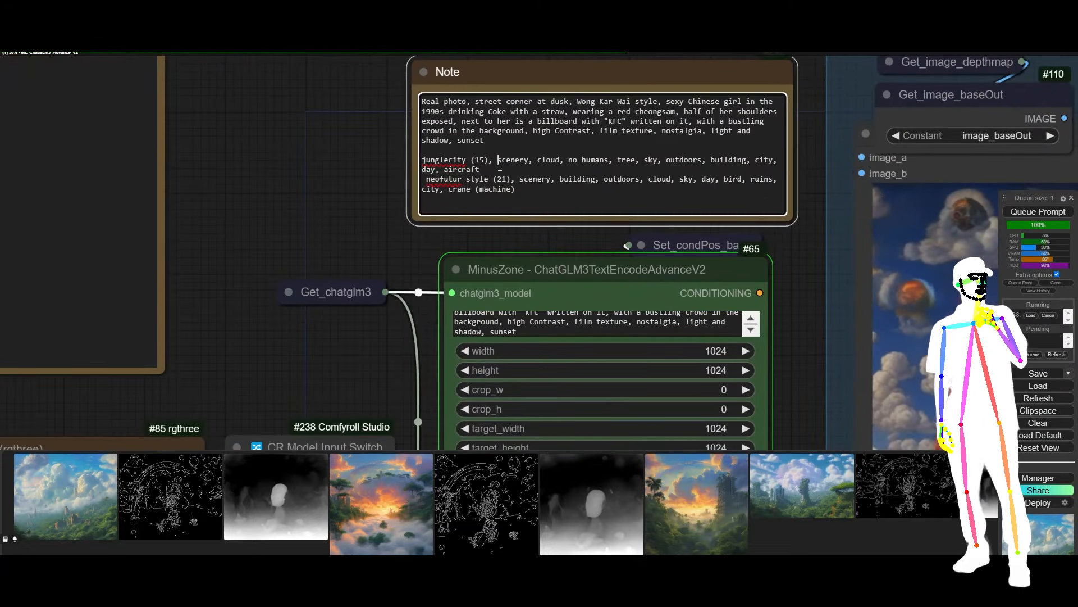
key("Return")
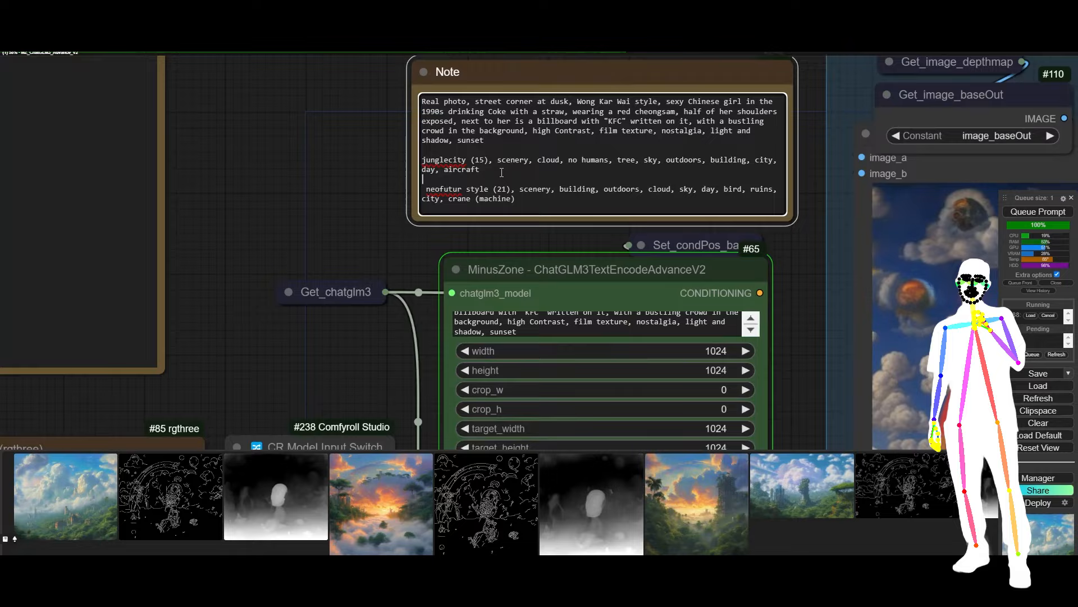
left_click(322, 146)
Check the KSampler progress and the preview image in the Kolors-Basic group.
scroll(323, 146, "down", 12)
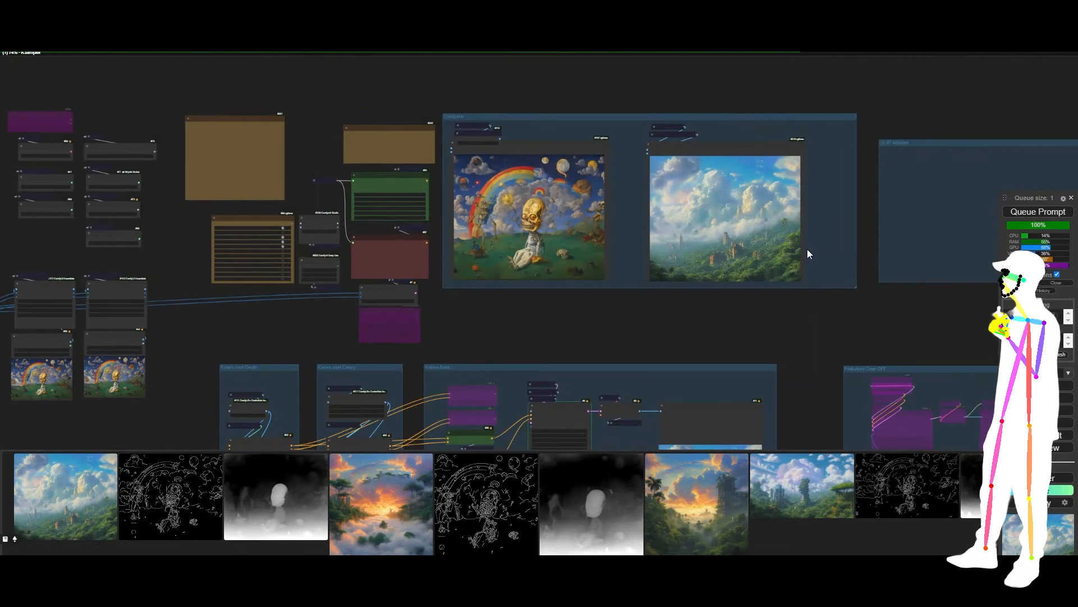
scroll(834, 145, "down", 7)
left_click_drag(743, 222, 660, 138)
scroll(571, 185, "up", 3)
scroll(571, 185, "up", 10)
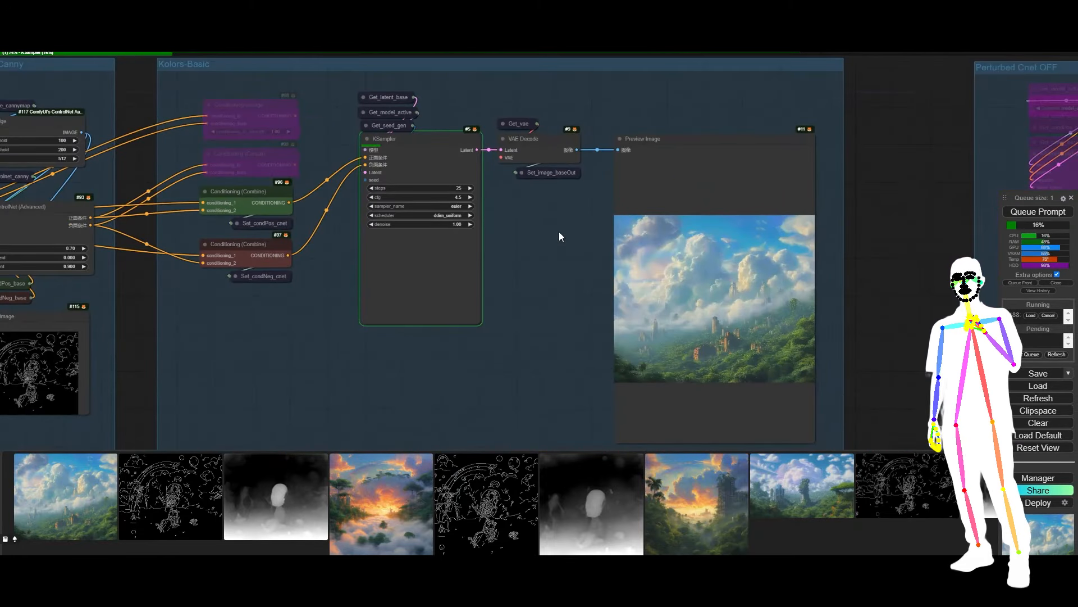
Set the Aspect Size V2 aspect_ratio_width to 4 and aspect_ratio_height to 5.
scroll(559, 232, "down", 7)
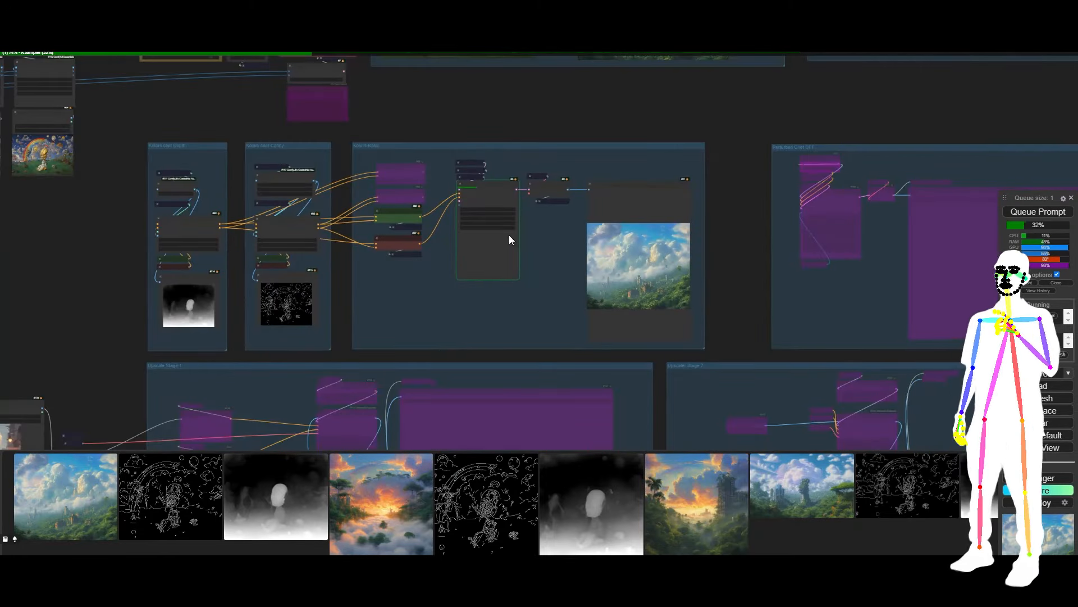
left_click_drag(81, 256, 469, 328)
scroll(311, 178, "up", 15)
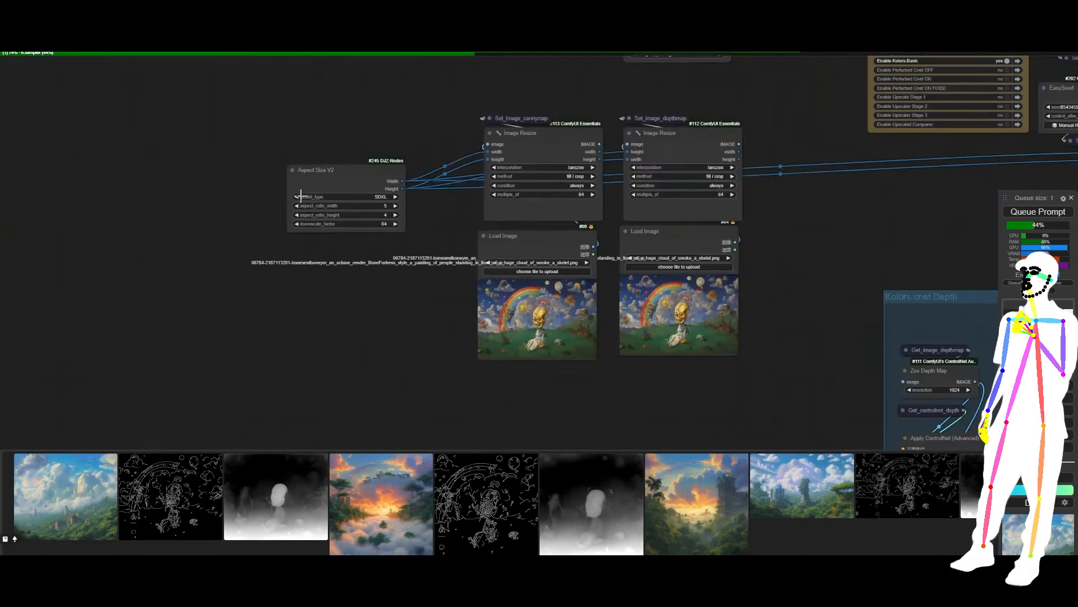
scroll(310, 179, "up", 1)
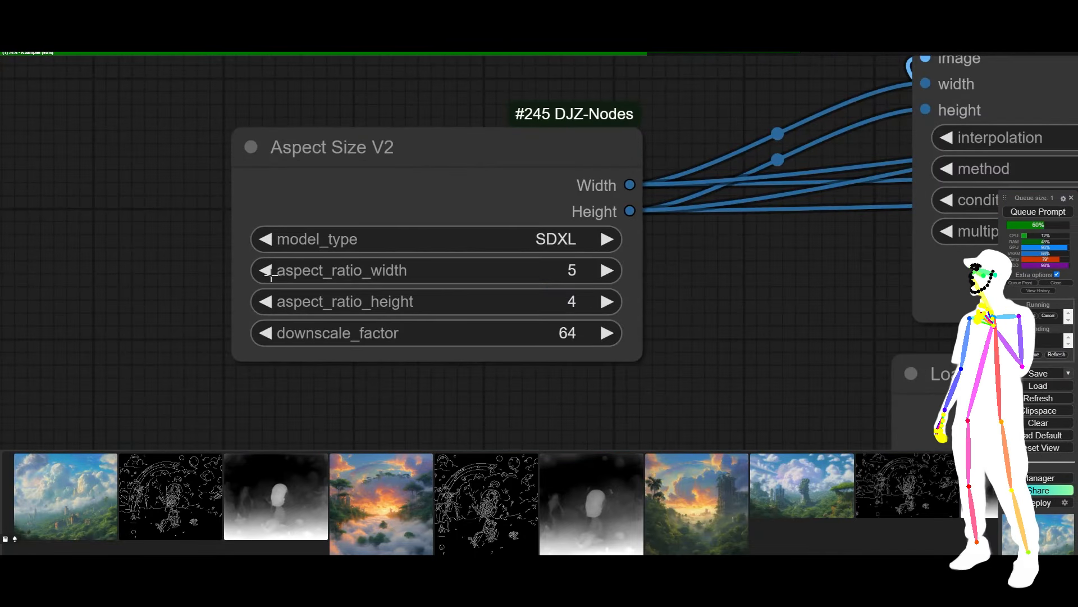
left_click(266, 271)
left_click(597, 303)
Compare the new street portrait with the source image in the Comparer group, and queue the workflow with the changed ratio.
scroll(130, 260, "down", 17)
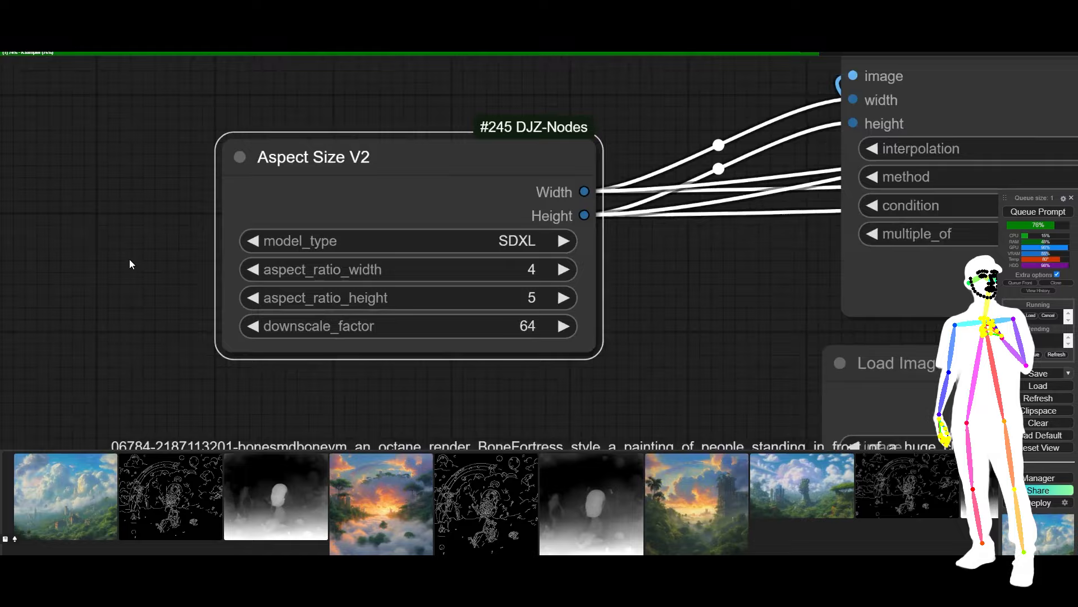
left_click_drag(576, 288, 450, 262)
scroll(217, 321, "down", 8)
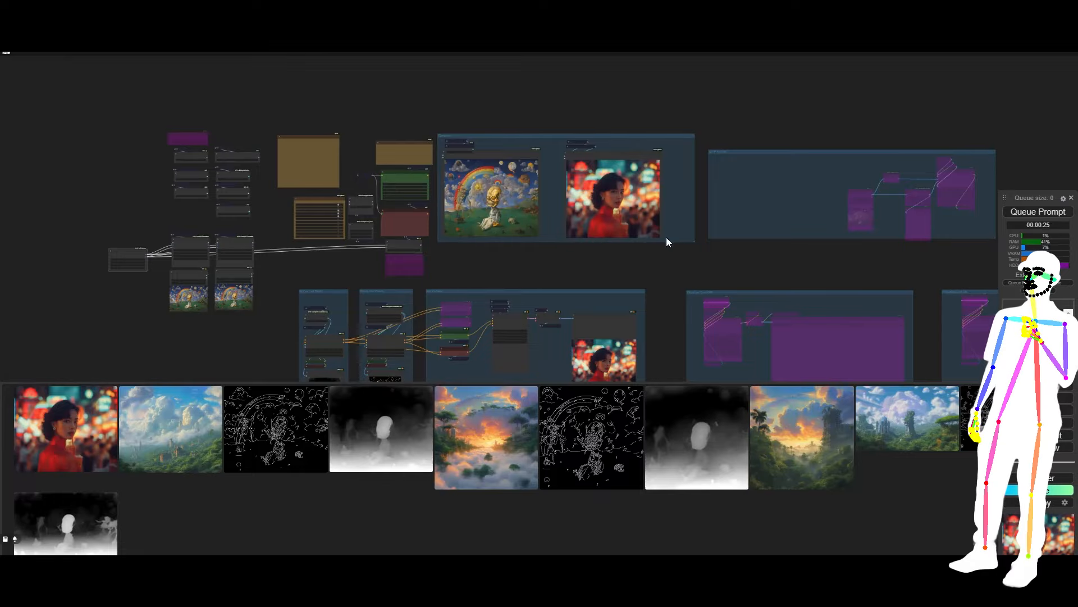
scroll(512, 186, "up", 8)
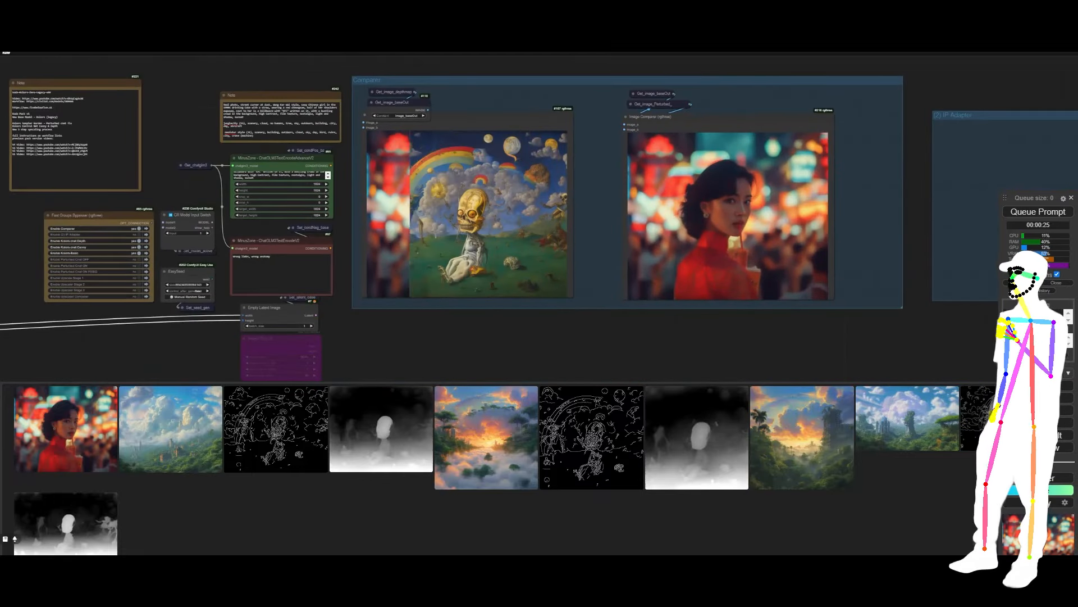
scroll(519, 226, "down", 5)
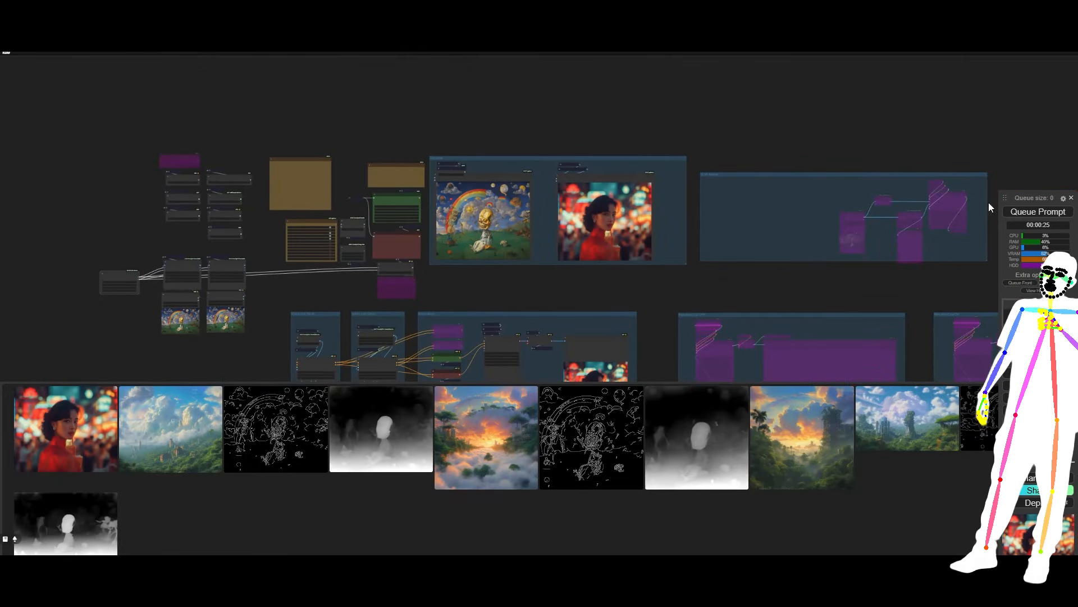
left_click(1041, 215)
left_click_drag(709, 301, 684, 253)
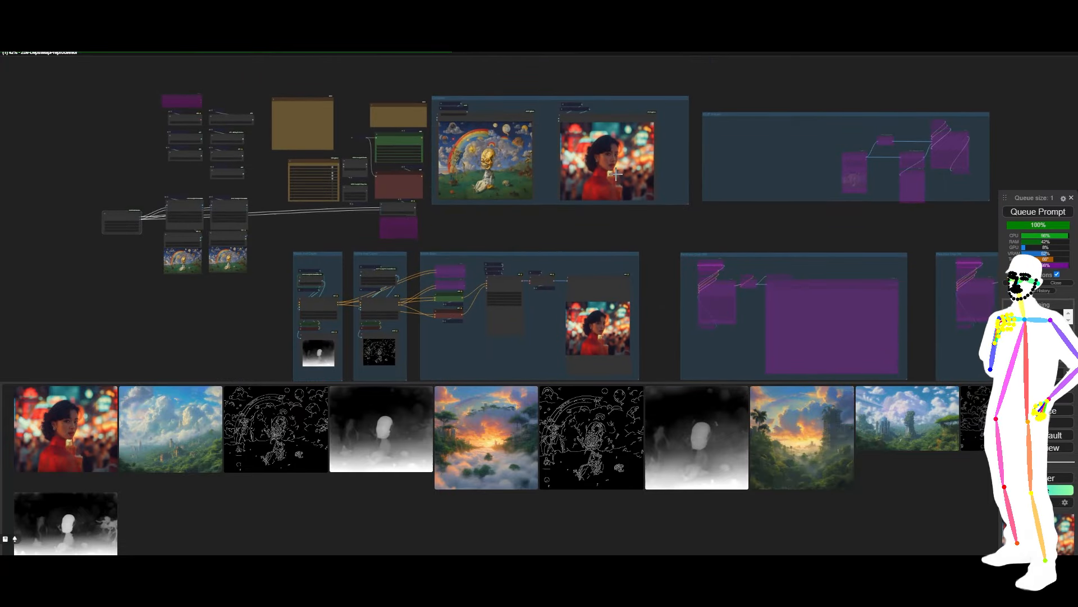
Examine the earlier street portrait in the Comparer group while the queued run progresses.
scroll(562, 197, "up", 6)
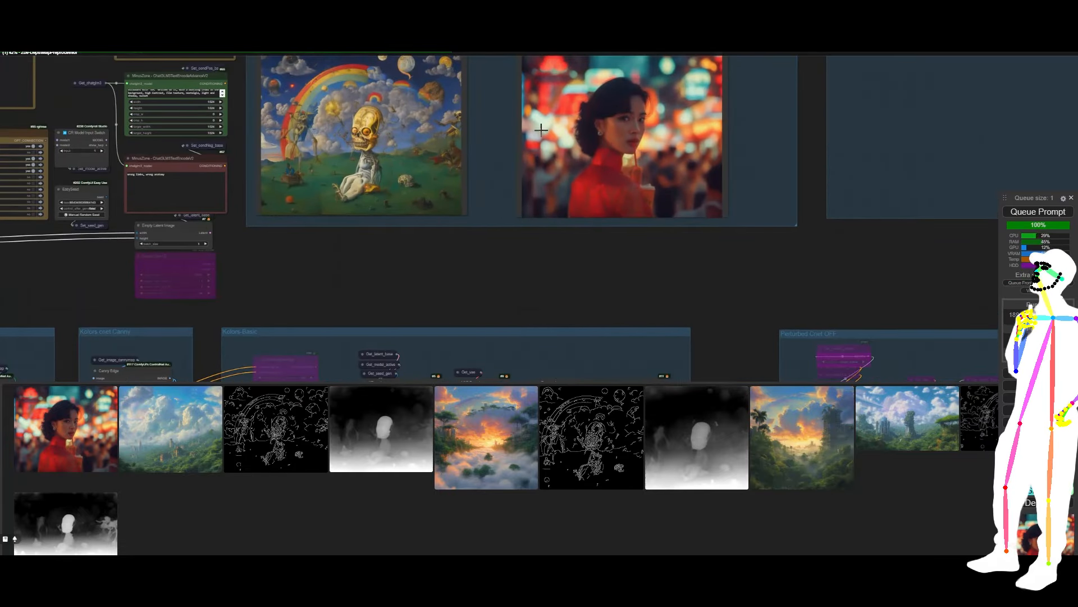
scroll(800, 244, "down", 4)
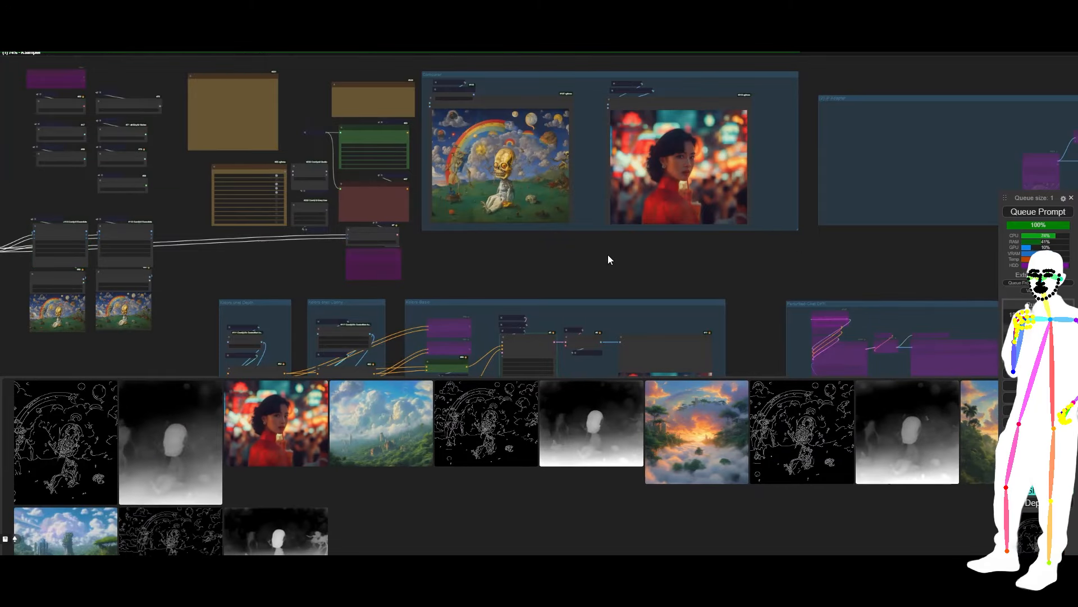
left_click_drag(676, 273, 647, 256)
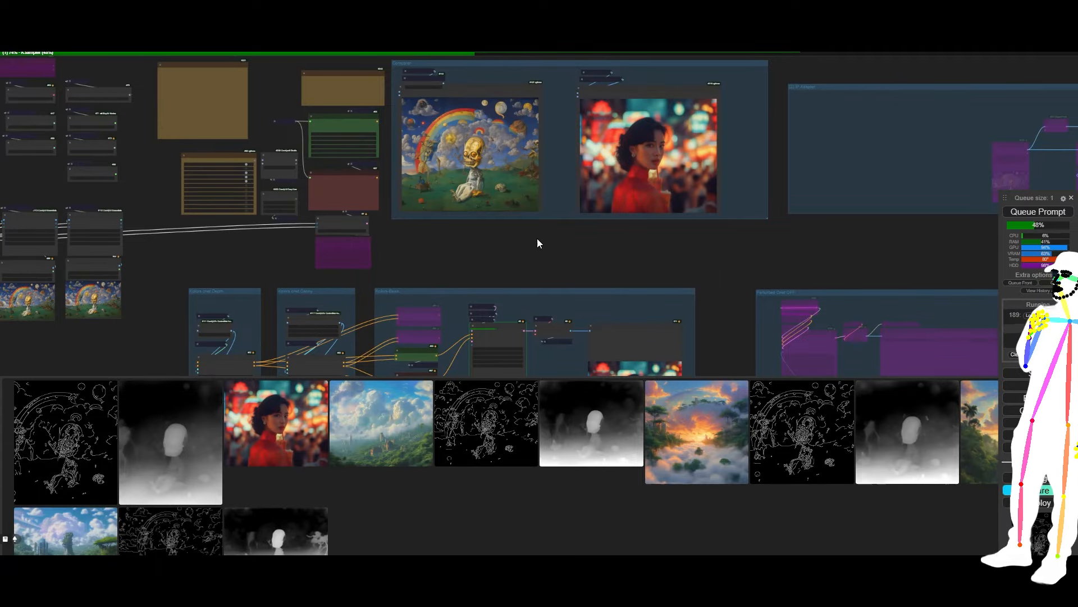
scroll(648, 178, "up", 5)
scroll(647, 178, "down", 5)
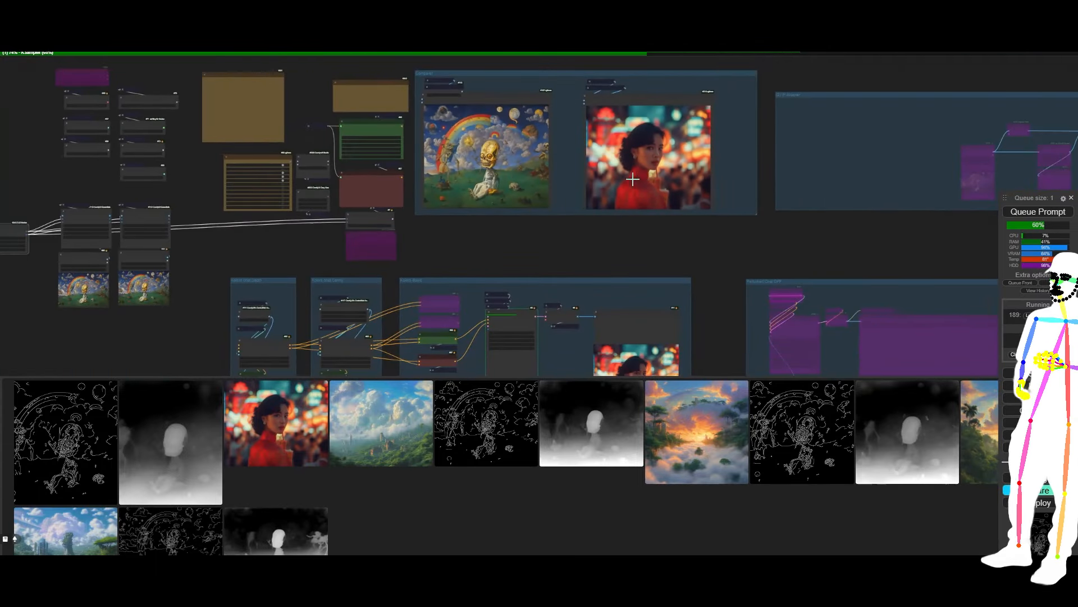
scroll(530, 185, "up", 5)
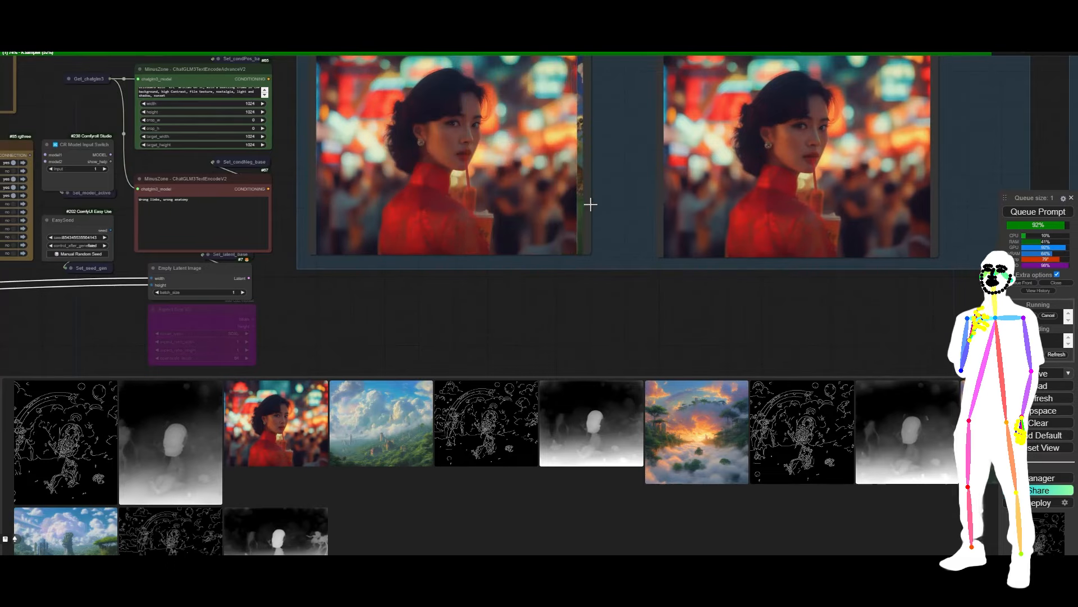
Compare the new 4:5 street portrait with the source image in the Comparer group, and inspect the Kolors-Basic sampler and preview.
scroll(588, 202, "down", 5)
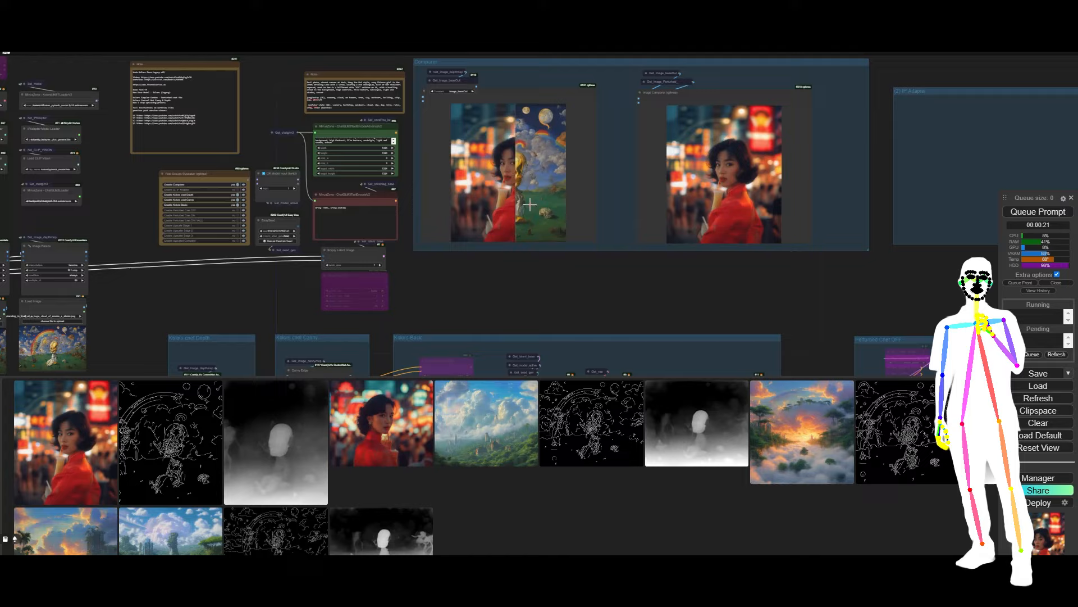
scroll(537, 167, "up", 3)
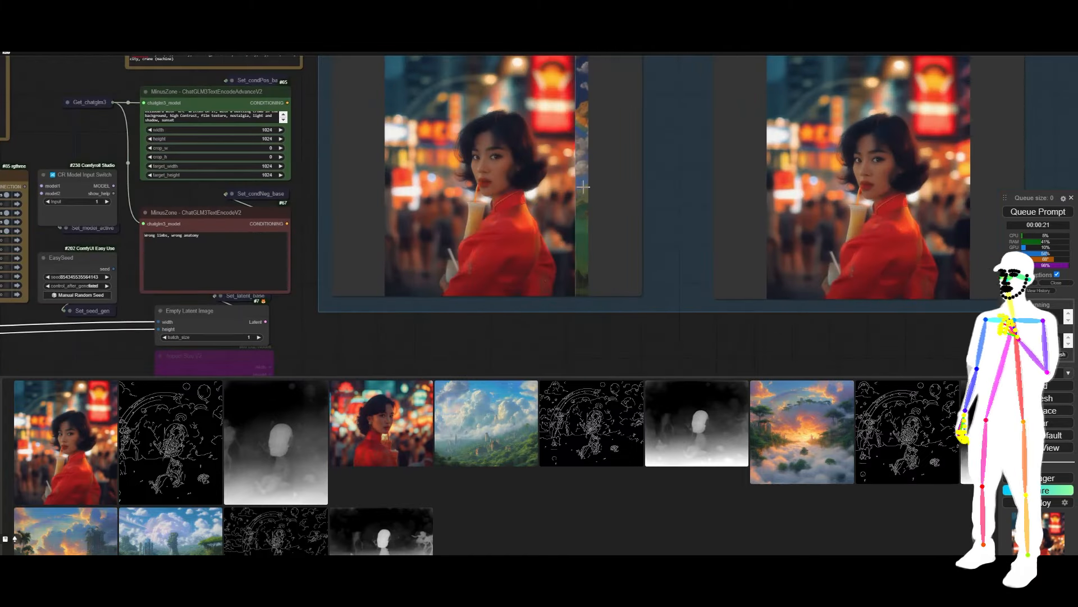
scroll(594, 199, "down", 12)
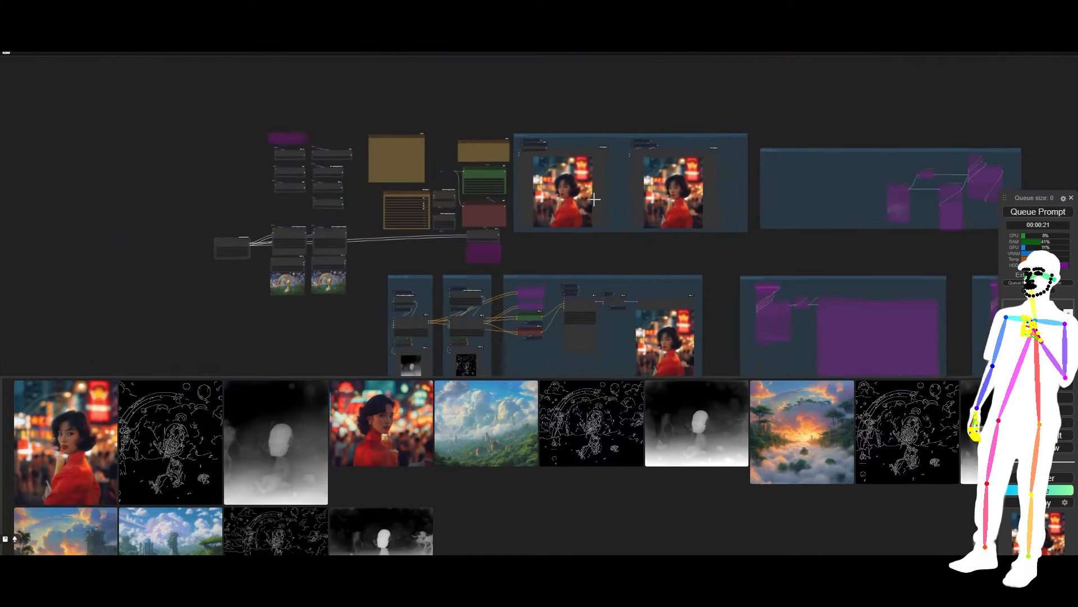
left_click_drag(609, 244, 578, 117)
scroll(578, 117, "up", 10)
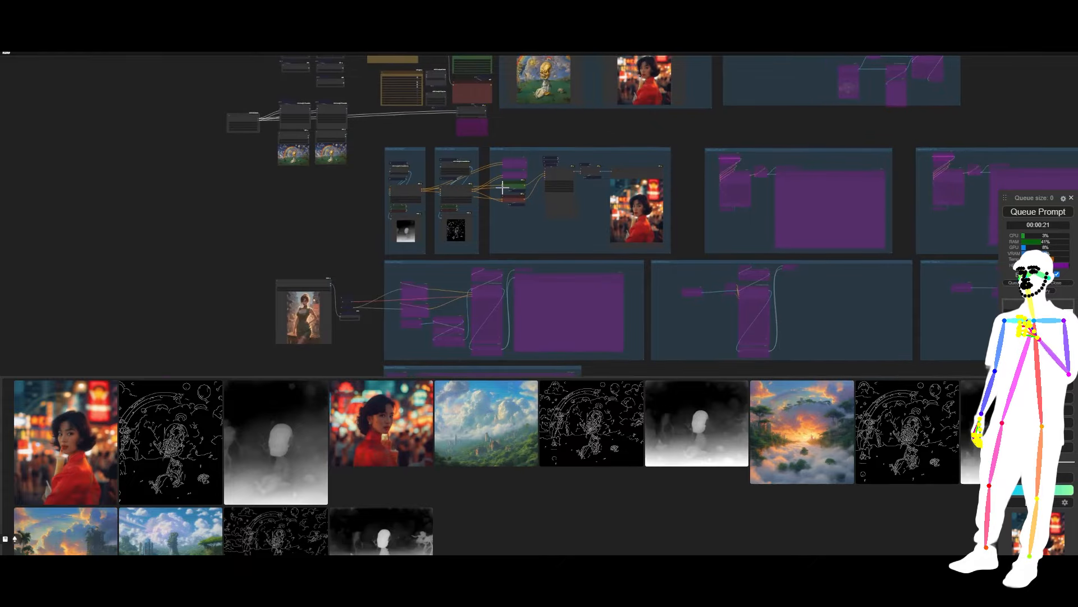
scroll(645, 181, "down", 10)
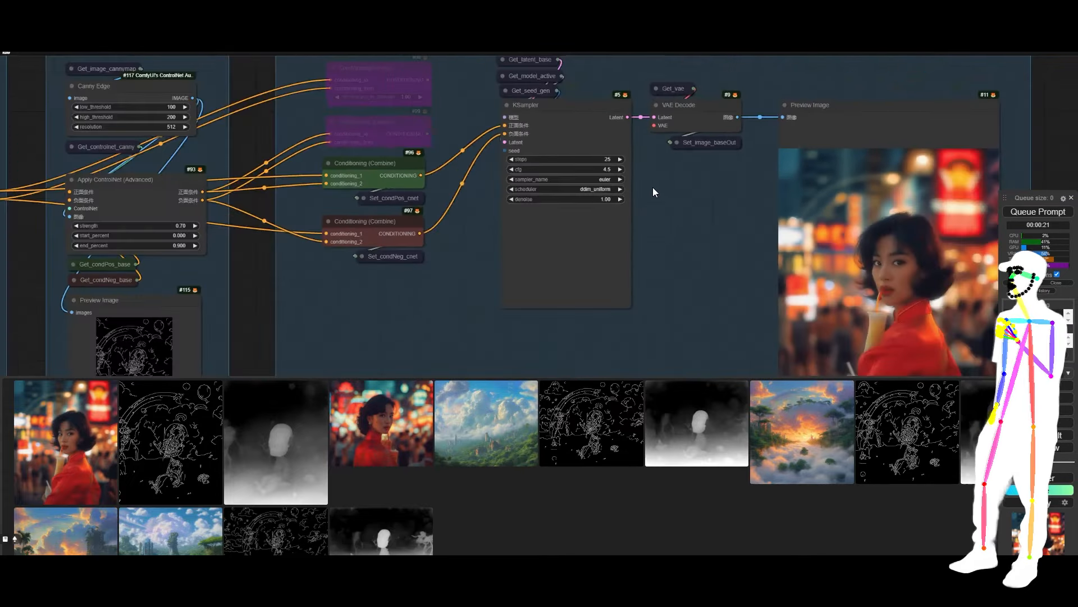
scroll(564, 289, "up", 2)
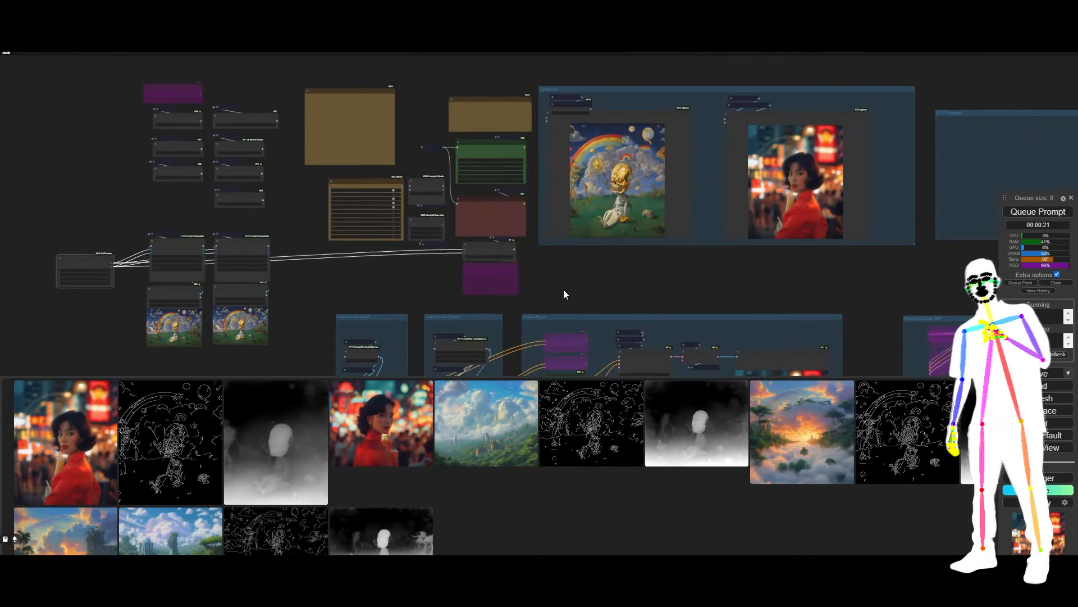
Enable the (2) IP Adapter group in the Fast Groups Bypasser and set the CR Model Input Switch input to 2.
scroll(416, 208, "up", 8)
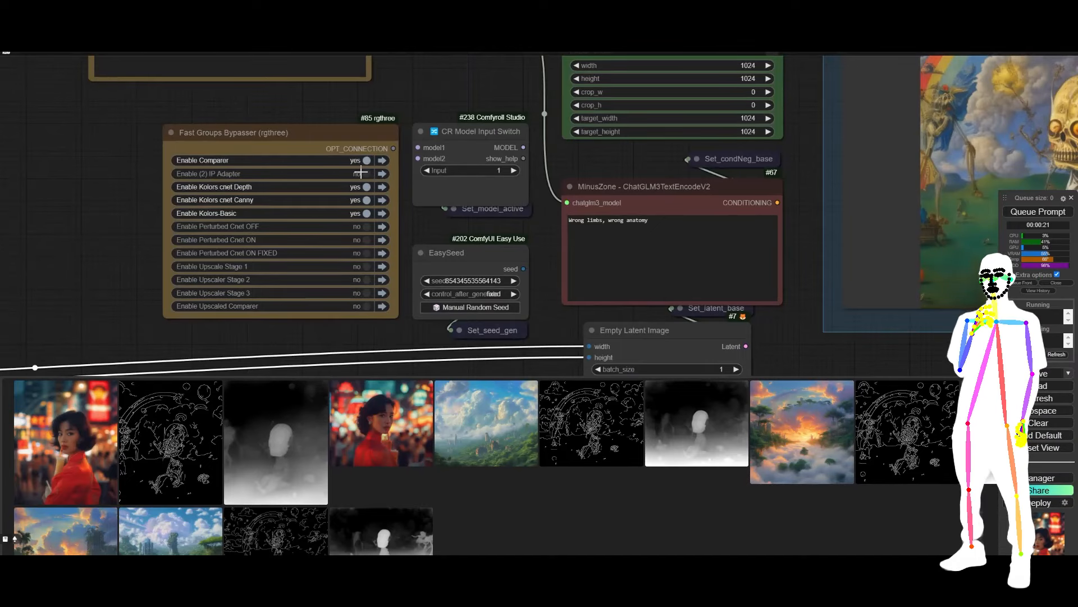
left_click(367, 174)
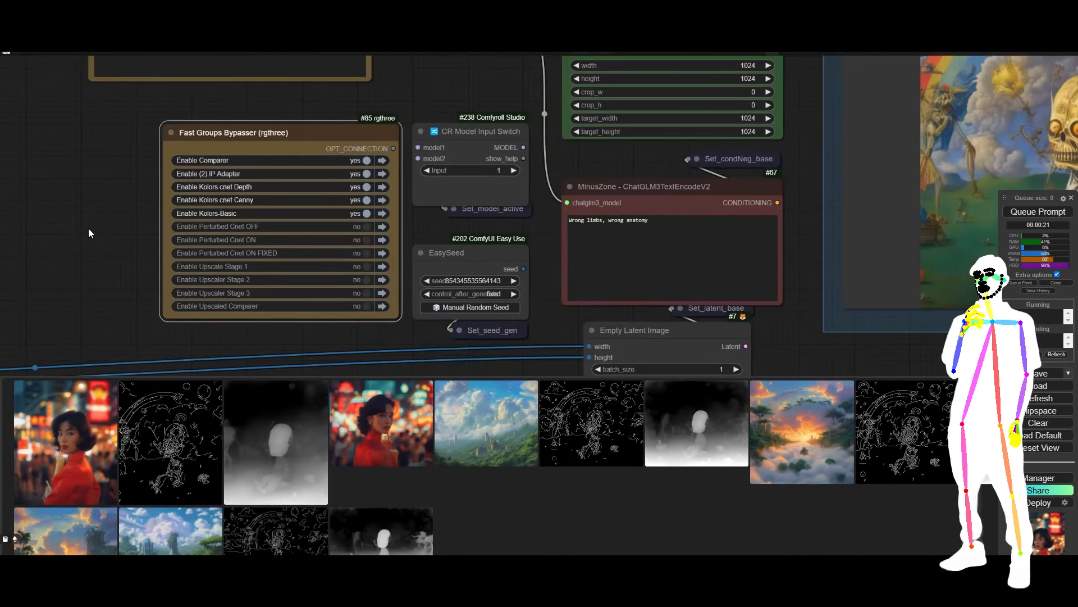
left_click(514, 170)
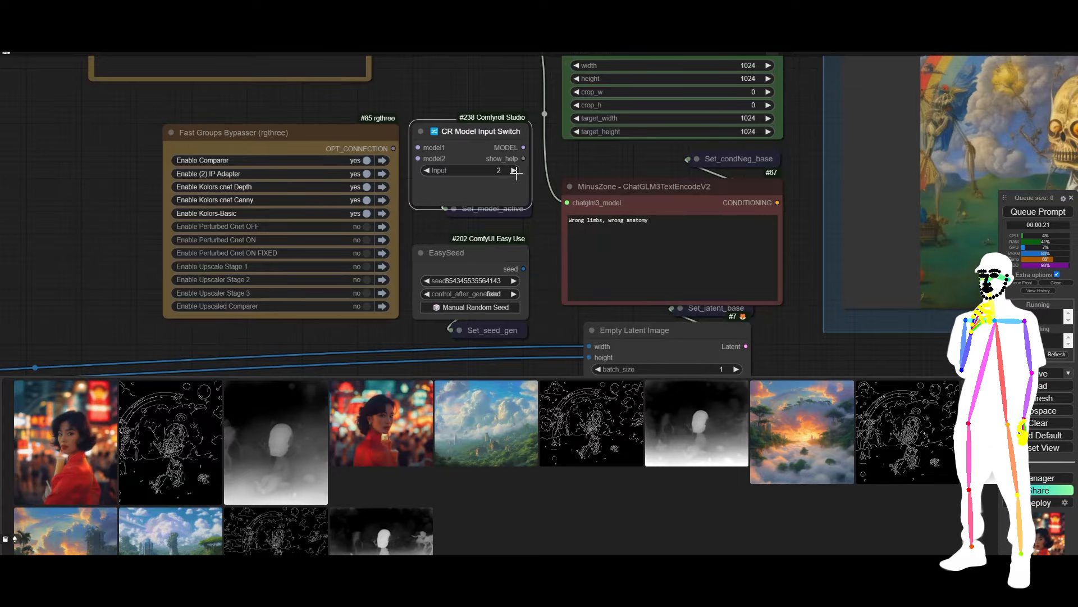
Inspect the image nodes in the IP Adapter group and queue the workflow with that group enabled.
scroll(105, 202, "down", 6)
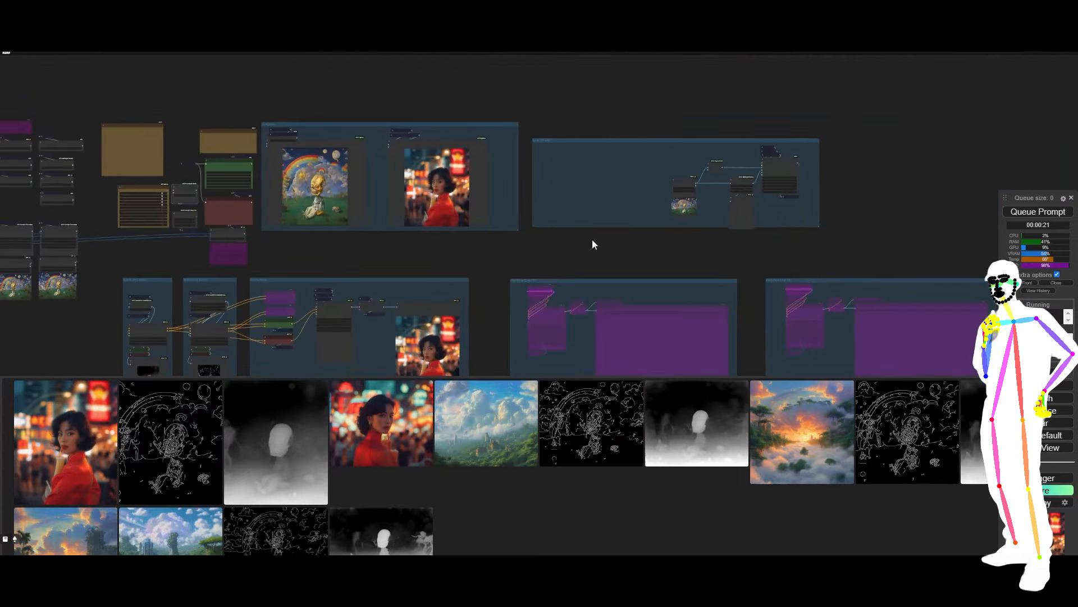
scroll(719, 231, "up", 12)
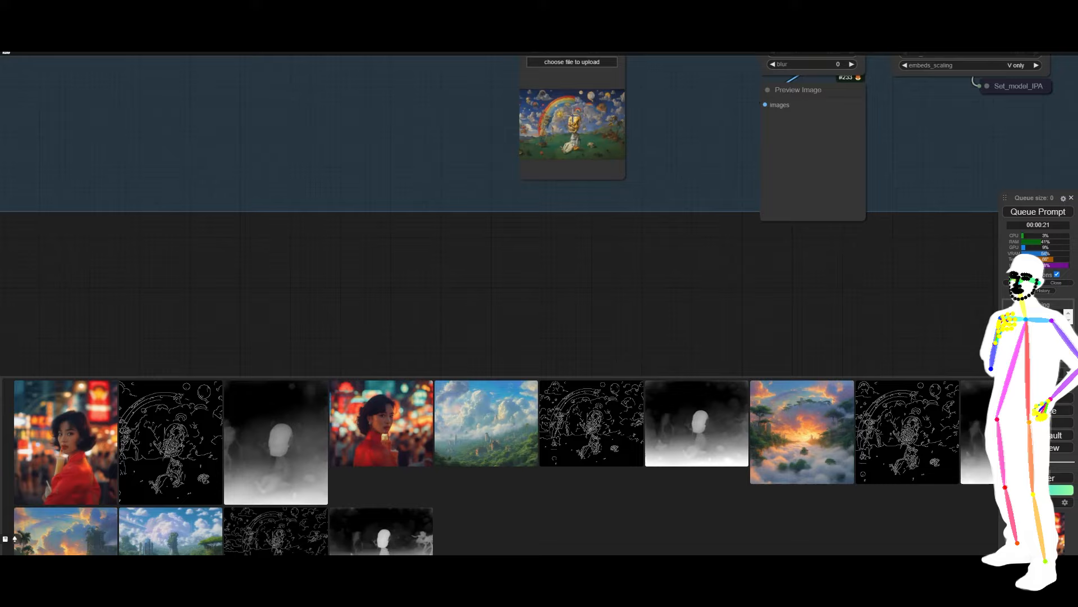
scroll(583, 128, "up", 3)
scroll(583, 128, "down", 6)
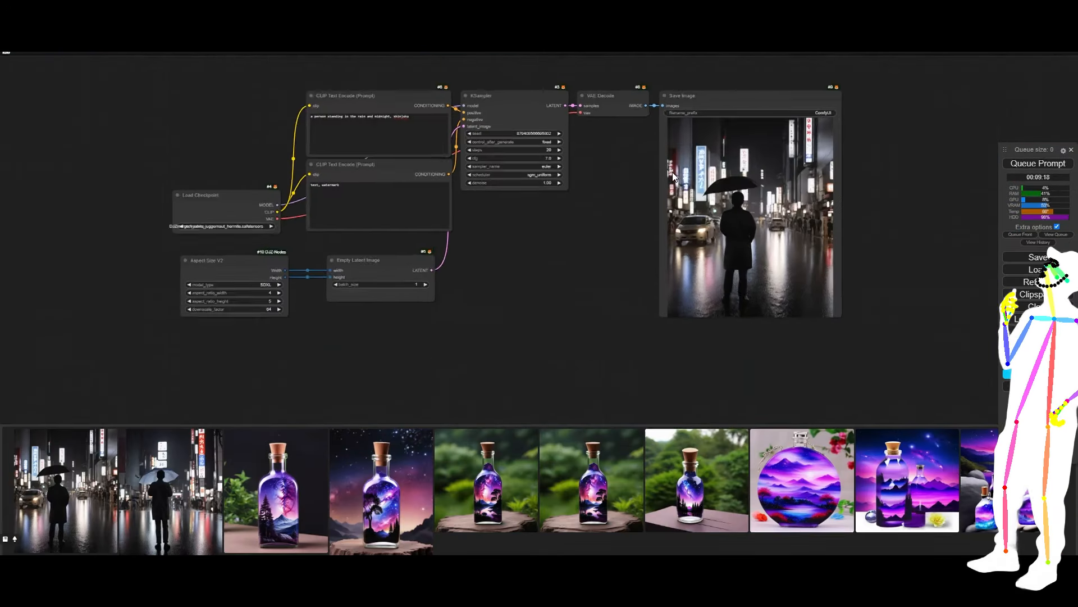
scroll(674, 177, "down", 1)
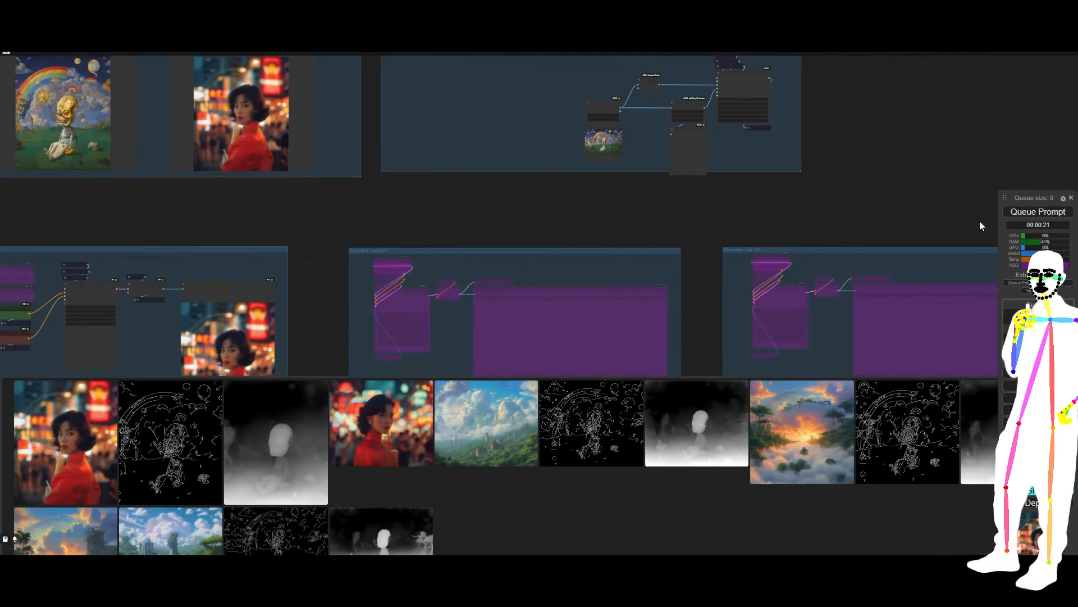
left_click(1034, 213)
scroll(820, 169, "down", 7)
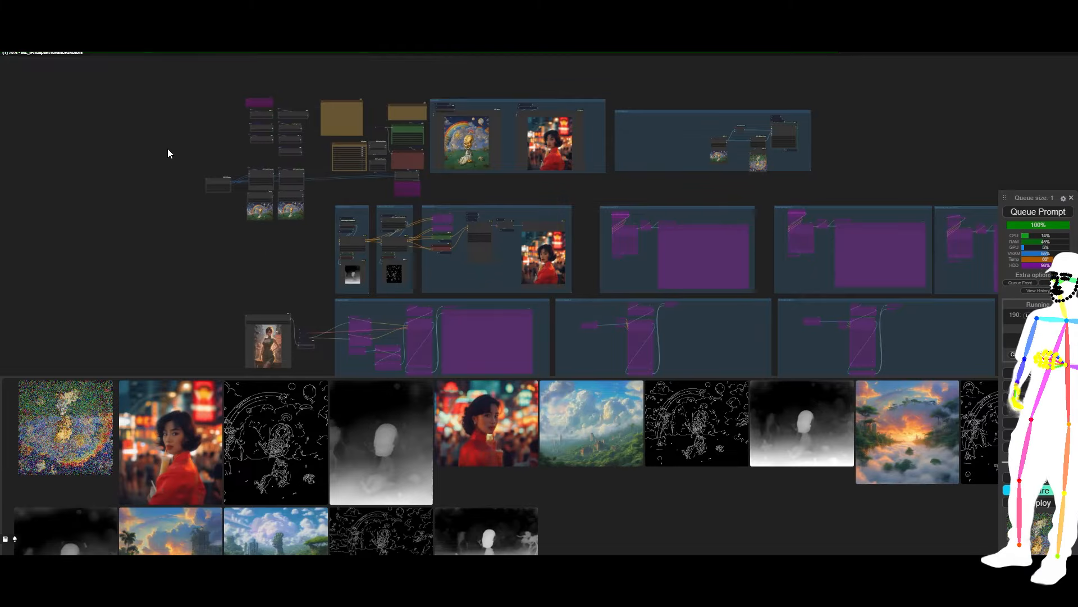
Review the model_type options of the Aspect Size V2 node, keeping SDXL selected.
scroll(190, 168, "up", 8)
scroll(294, 284, "up", 9)
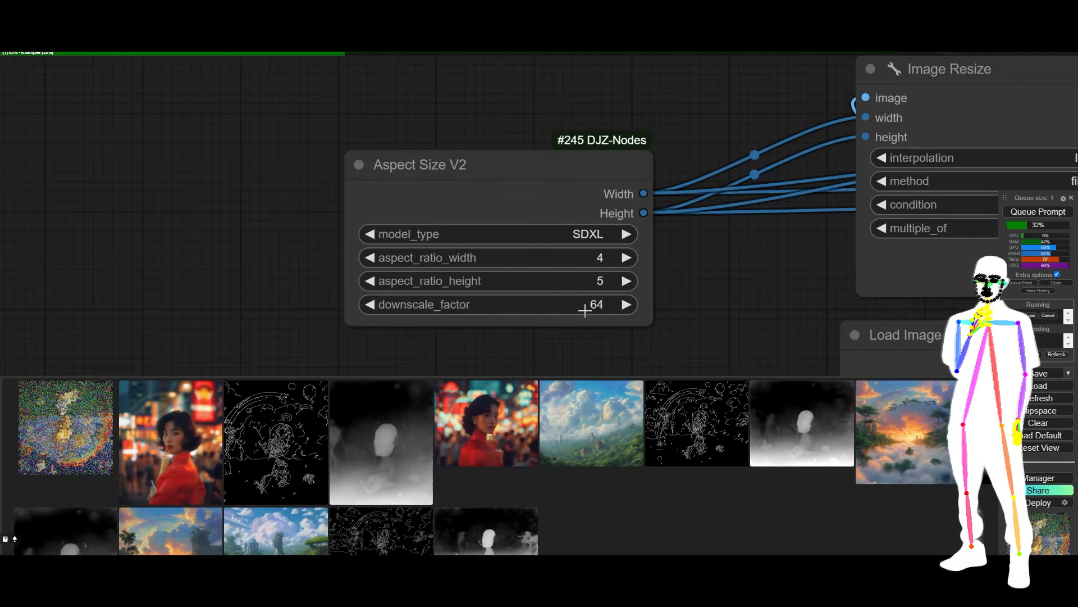
left_click(562, 239)
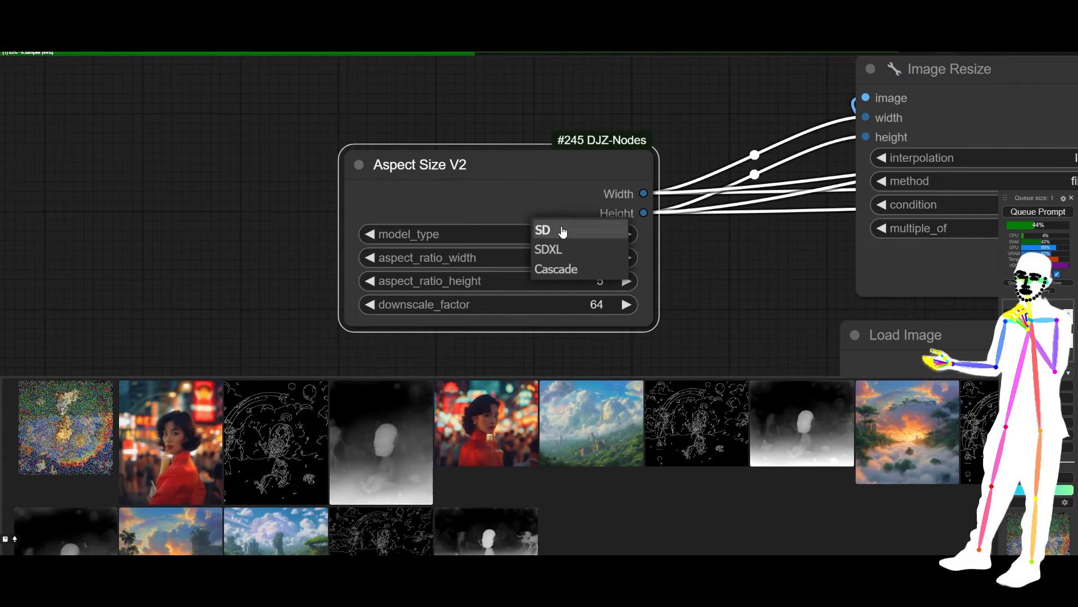
left_click(544, 181)
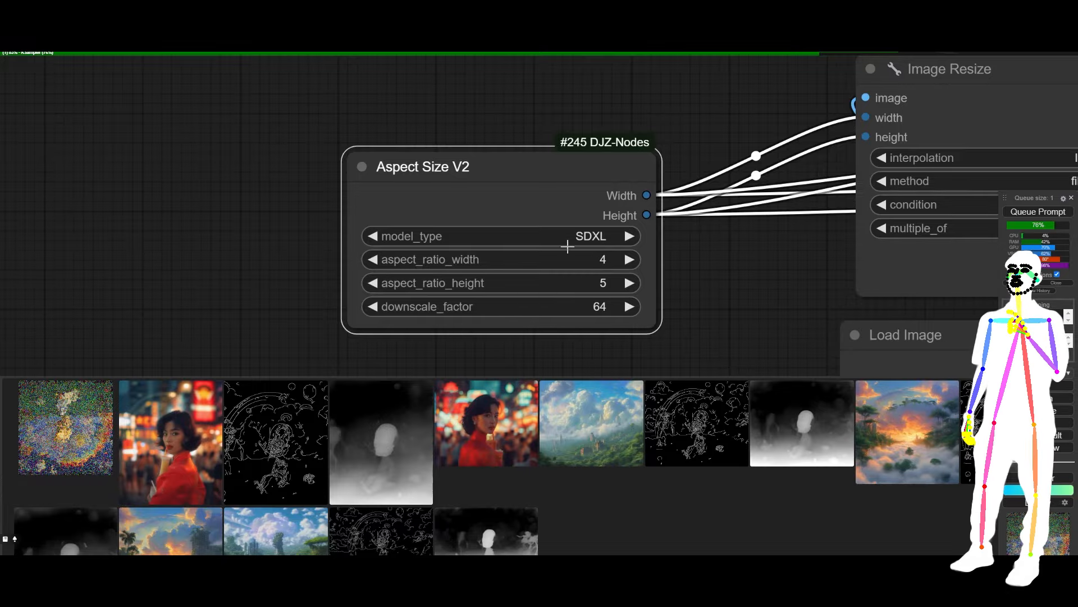
Delete the bypassed Aspect Size V2 node below Empty Latent Image, and move Empty Latent Image down into the freed space.
scroll(277, 184, "down", 10)
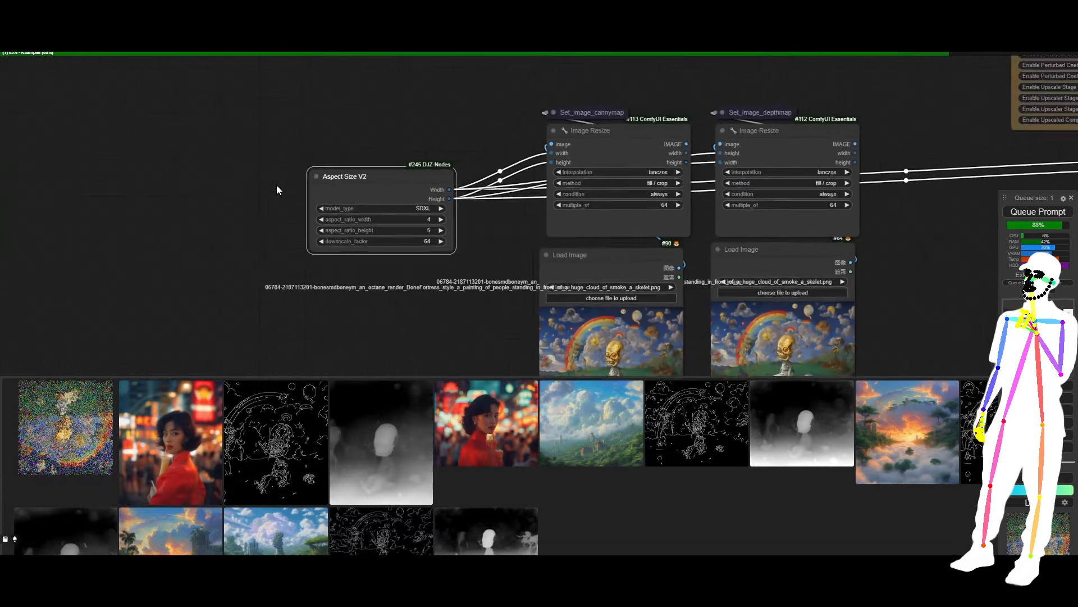
left_click_drag(922, 227, 548, 267)
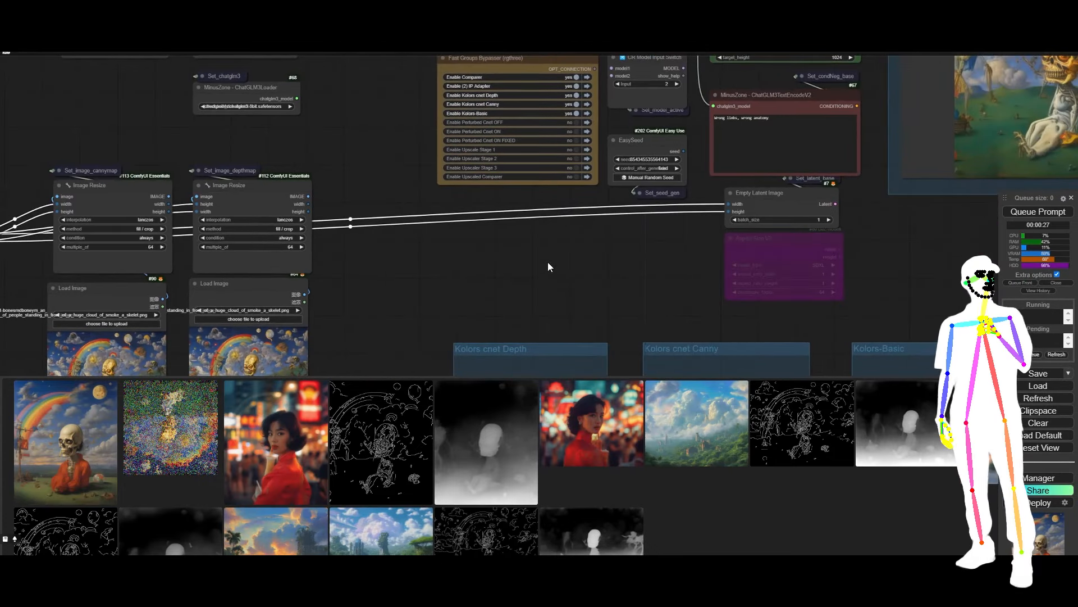
left_click(783, 210)
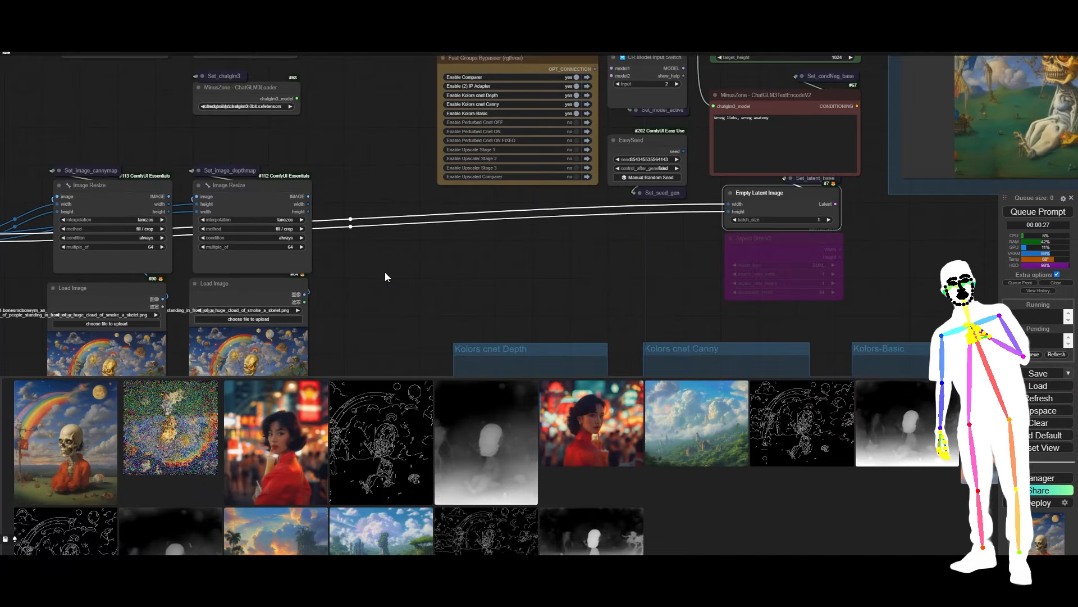
mouse_move(393, 271)
left_mouse_down()
mouse_move(424, 255)
mouse_move(392, 257)
left_mouse_up()
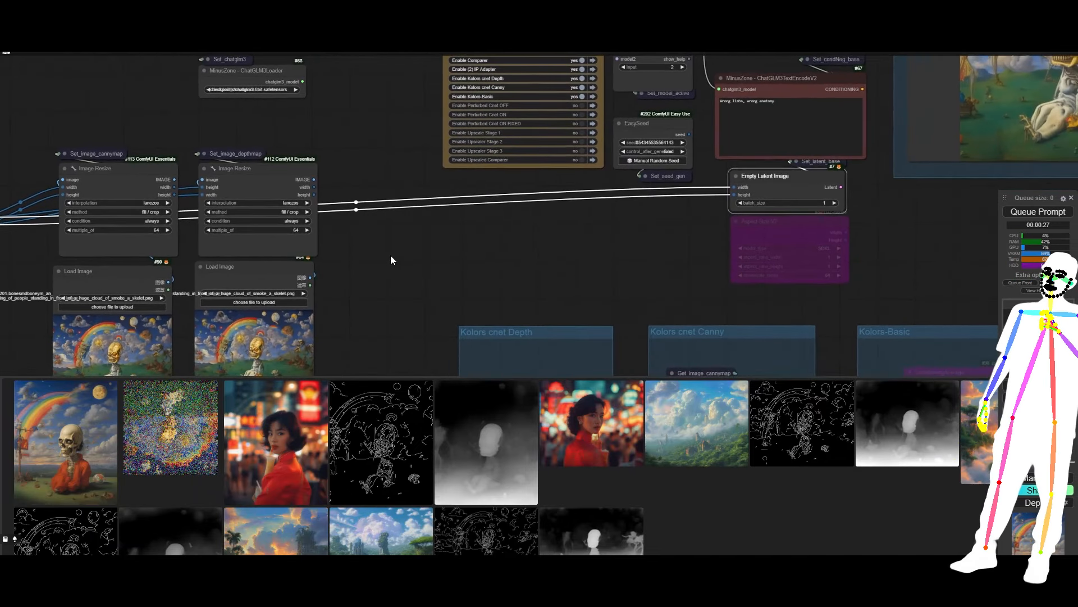
left_click(792, 231)
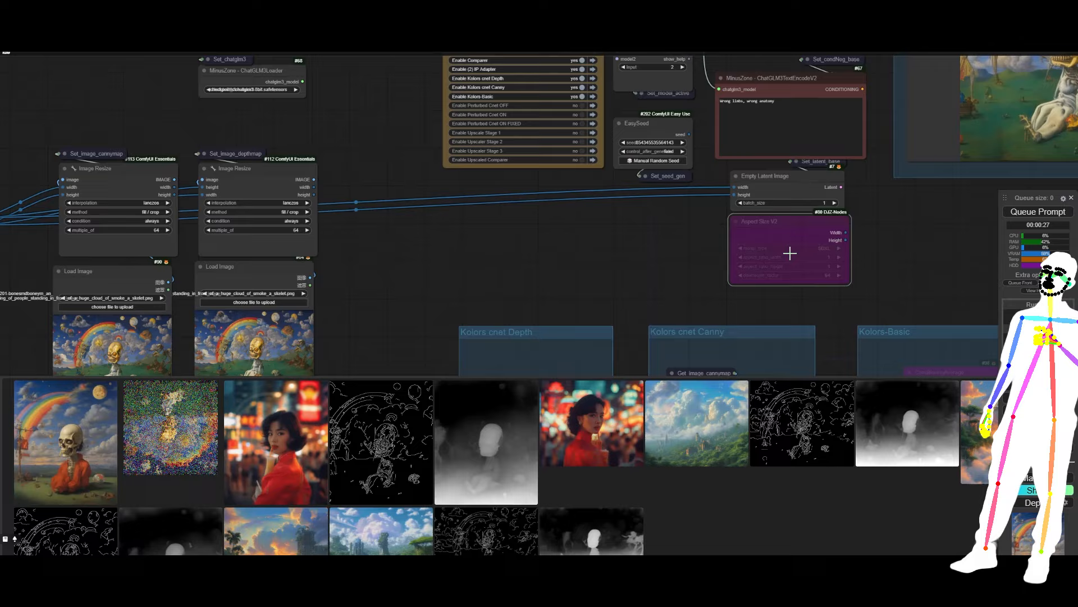
key("Delete")
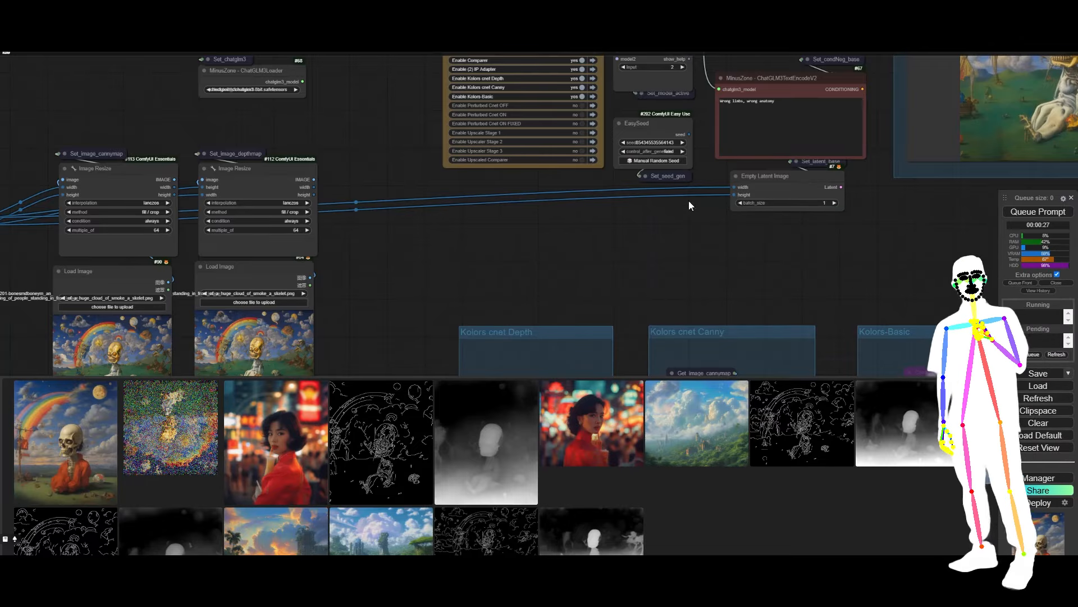
left_click_drag(802, 175, 800, 209)
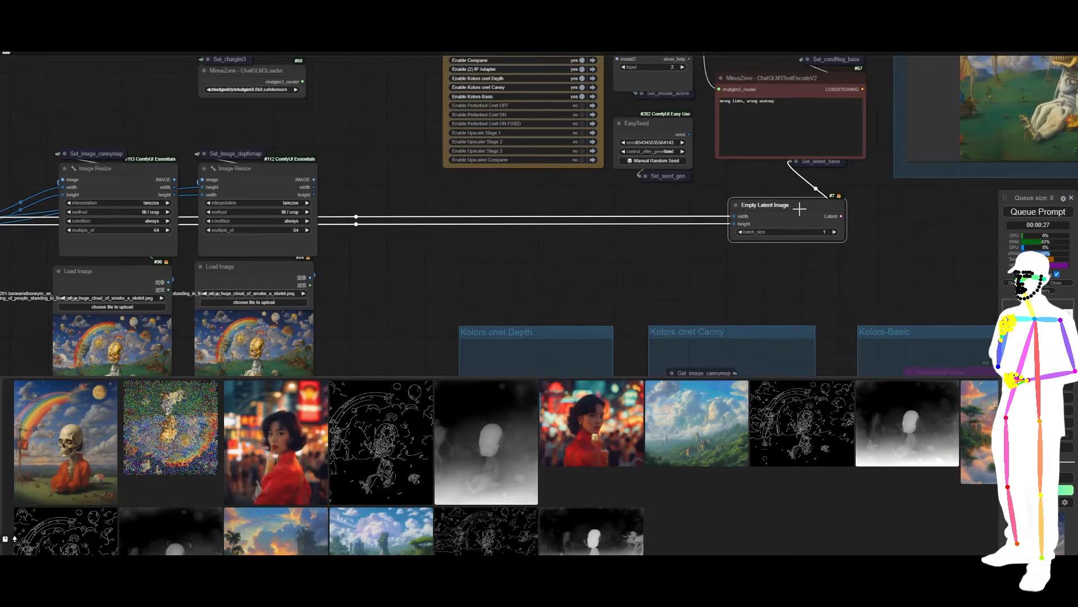
Trace the width and height links from Aspect Size V2 to both Image Resize nodes and the Empty Latent Image node.
left_click_drag(499, 261, 641, 232)
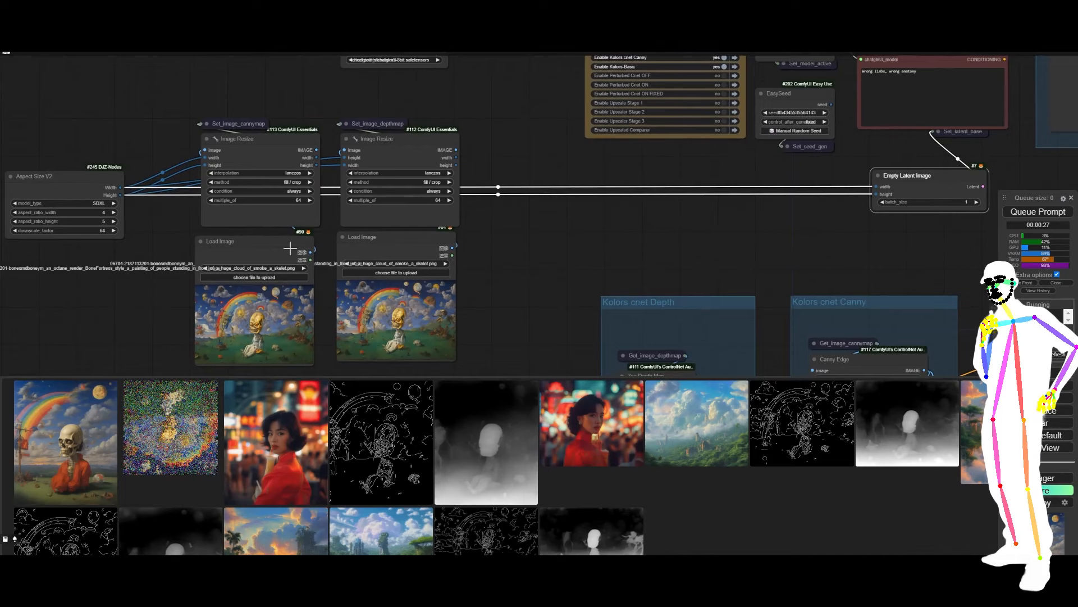
left_click_drag(64, 245, 172, 252)
left_click(162, 201)
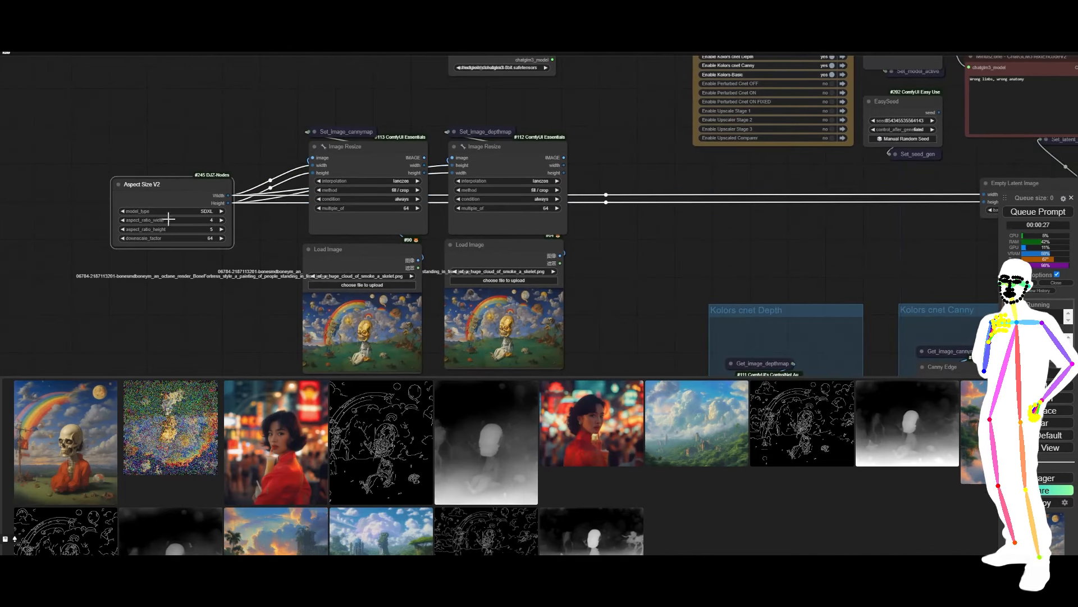
left_click(377, 175)
left_click(490, 170)
scroll(537, 167, "right", 5)
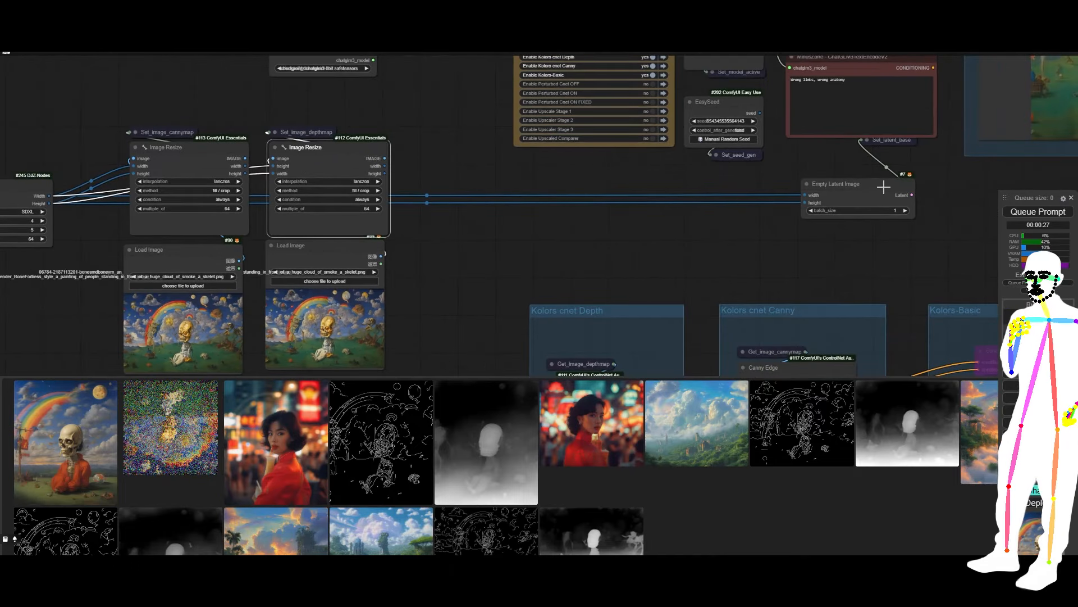
left_click(826, 195)
Examine the Aspect Size V2 node again and the interpolation, method, condition and multiple_of settings of both Image Resize nodes.
left_click_drag(92, 99, 311, 123)
left_click(194, 237)
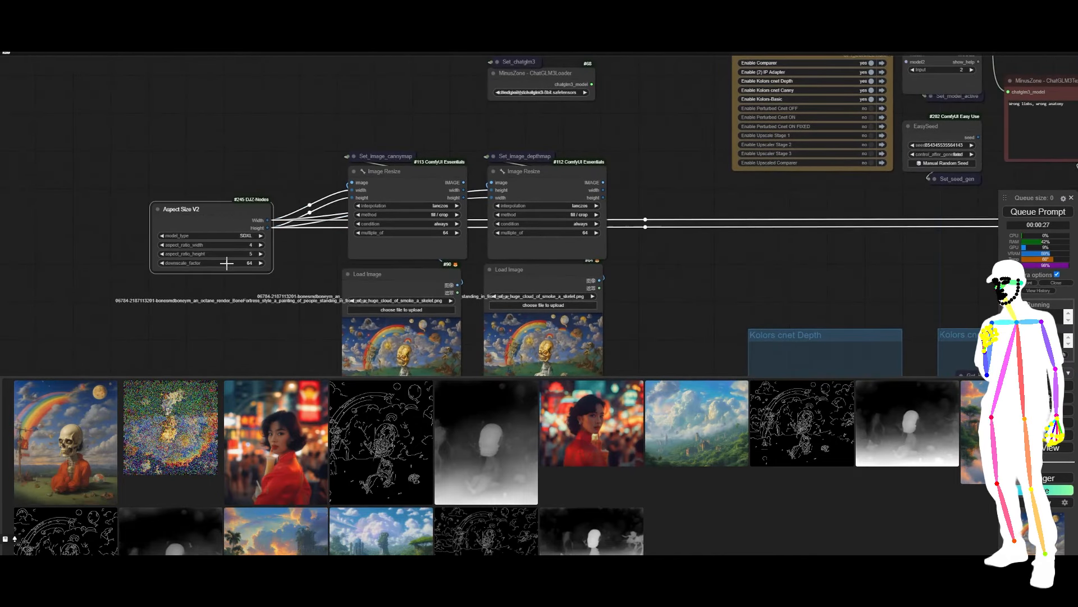
left_click(483, 187)
left_click(563, 190)
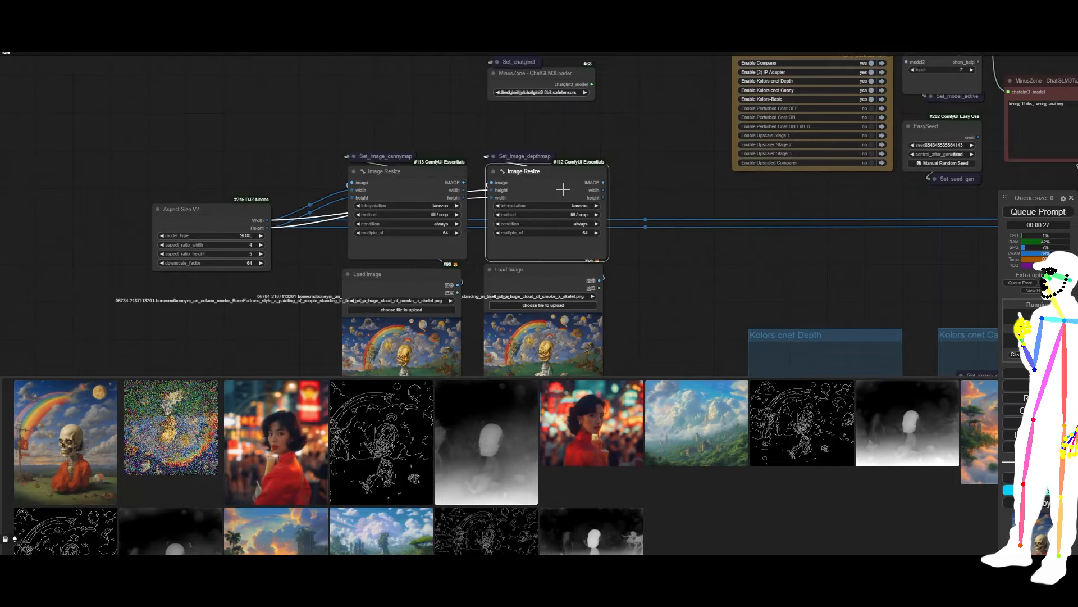
left_click_drag(669, 201, 589, 132)
scroll(284, 148, "up", 7)
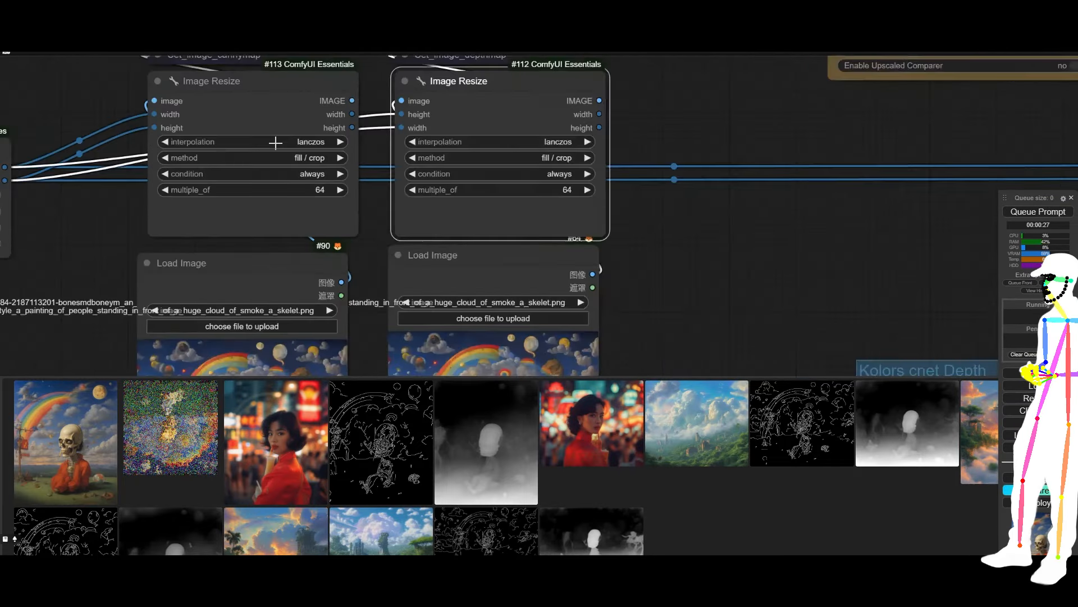
Try out an ImageCrop node above the Aspect Size V2 node, check its width, height, x and y inputs, and delete it.
scroll(81, 140, "down", 8)
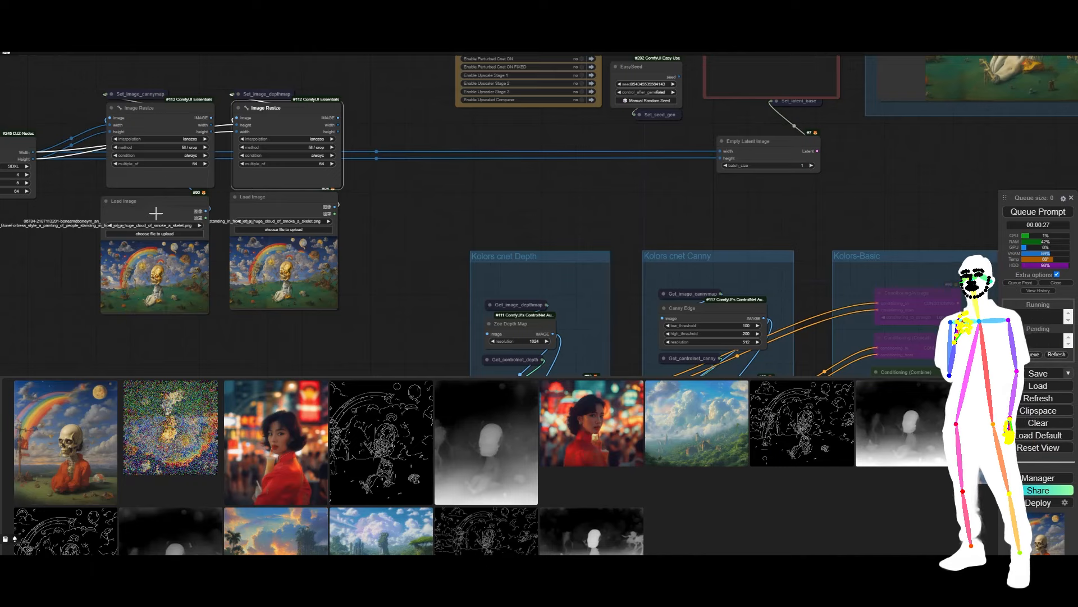
mouse_move(156, 204)
left_mouse_down()
mouse_move(159, 214)
mouse_move(161, 205)
left_mouse_up()
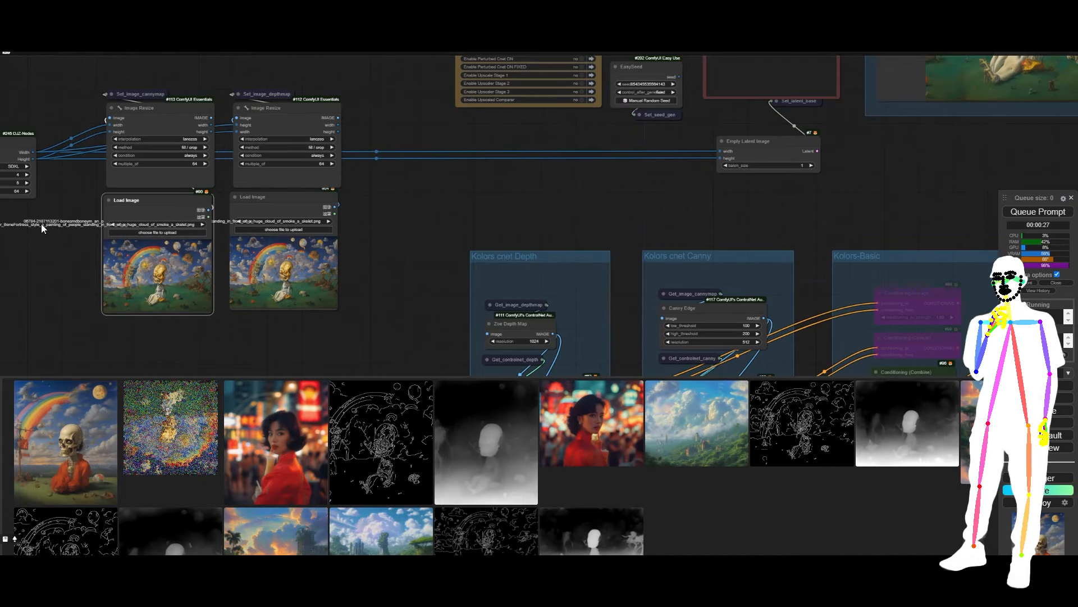
left_click_drag(41, 224, 180, 290)
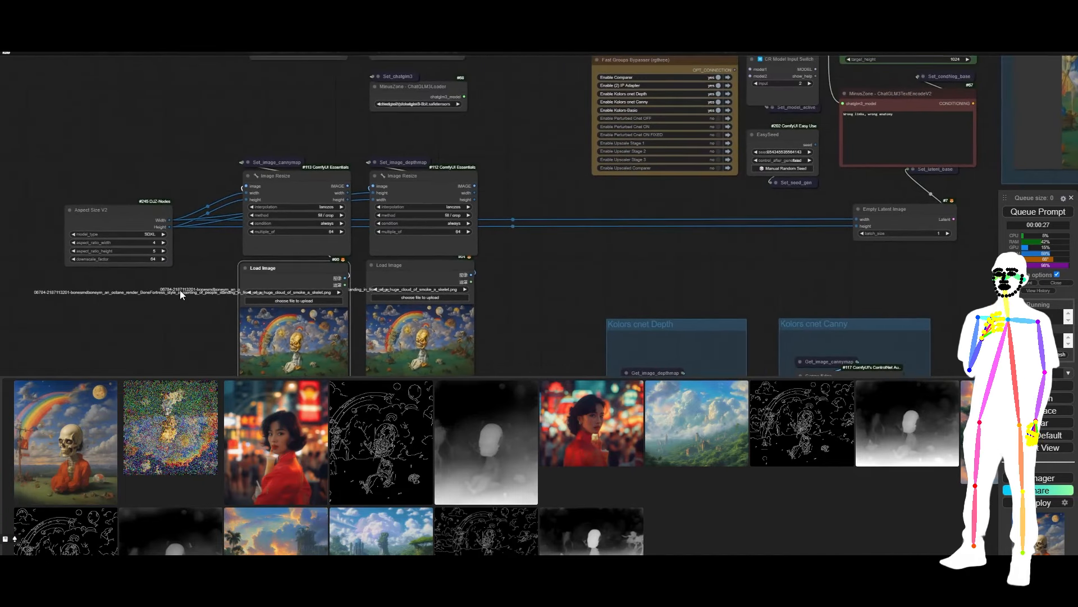
double_click(149, 146)
type("crop")
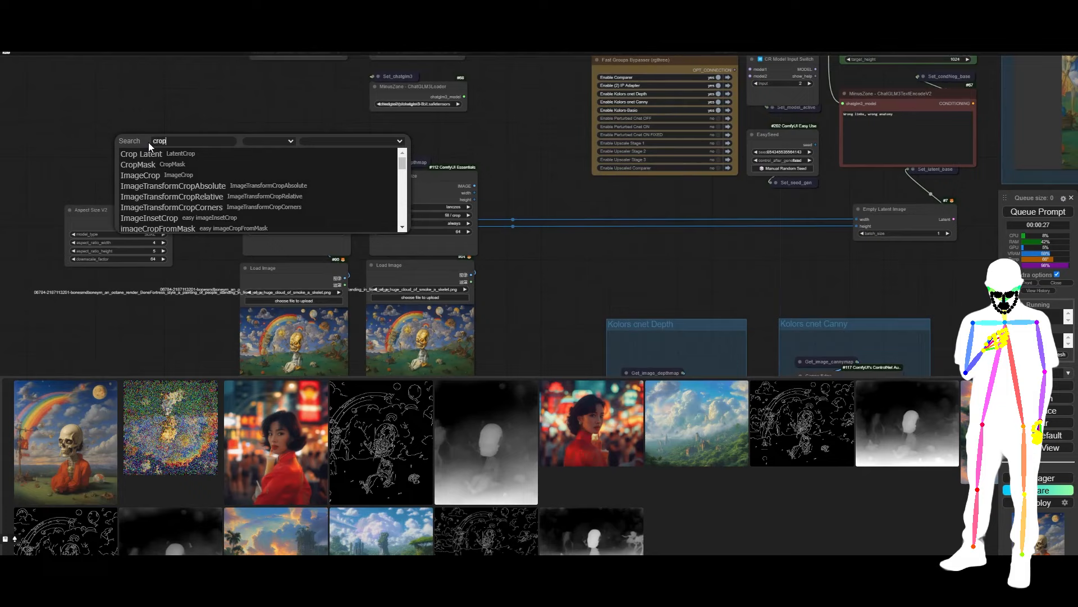
left_click(149, 174)
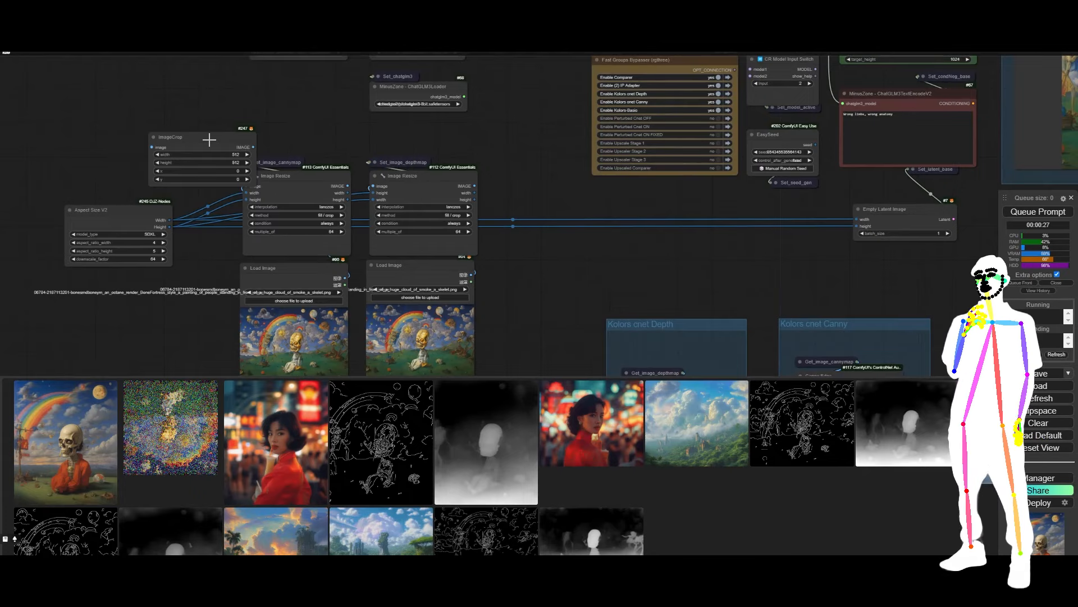
left_click_drag(209, 140, 160, 141)
scroll(155, 160, "up", 6)
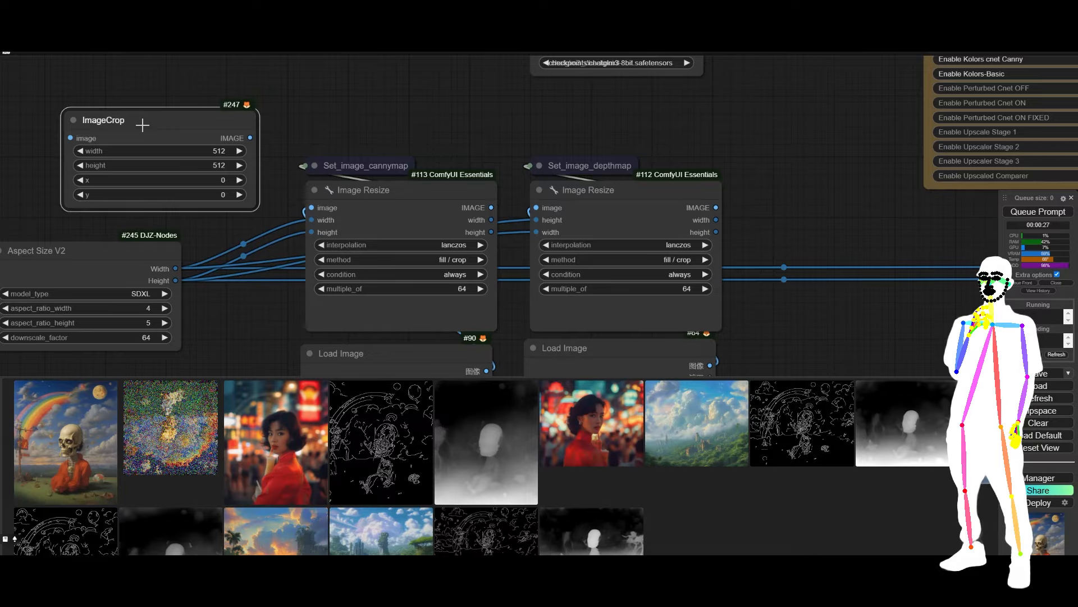
key("Delete")
Search the node library for "crop" and look through the available crop nodes without adding one.
double_click(89, 128)
type("cr")
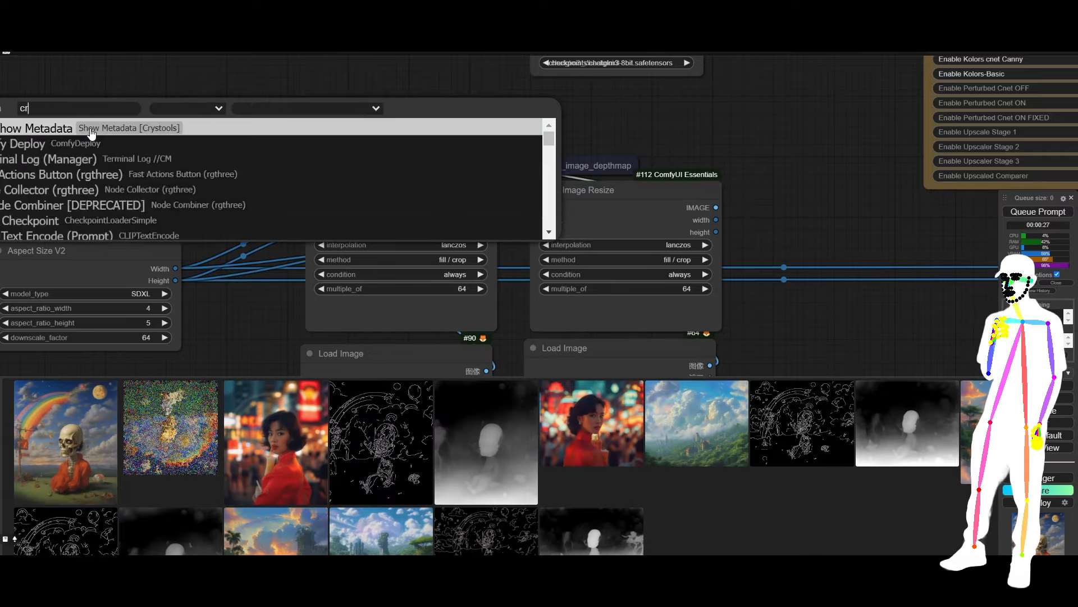
type("op")
scroll(105, 155, "down", 3)
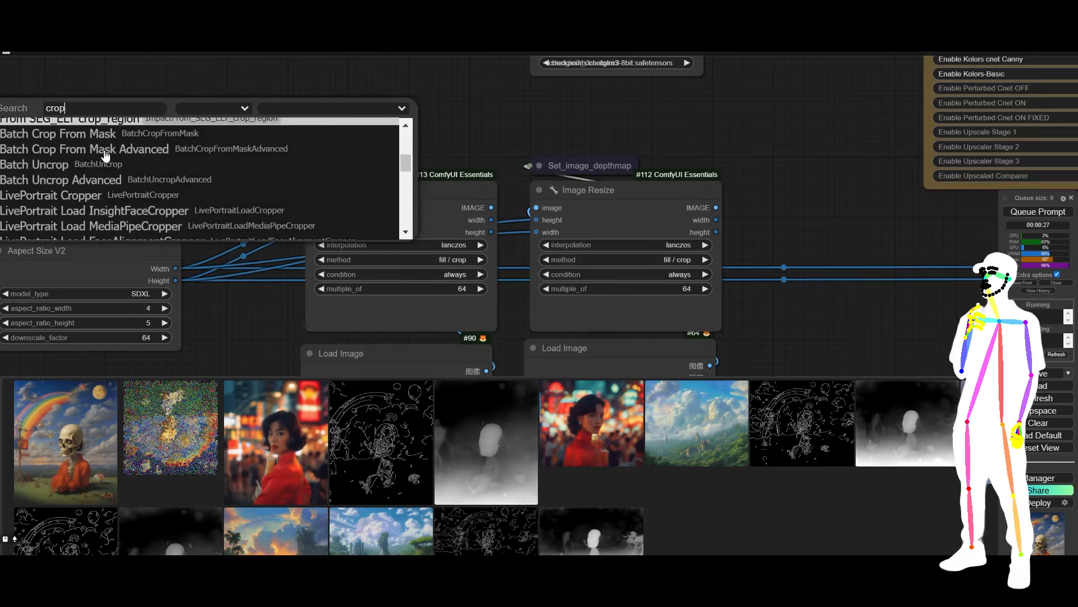
scroll(105, 156, "down", 10)
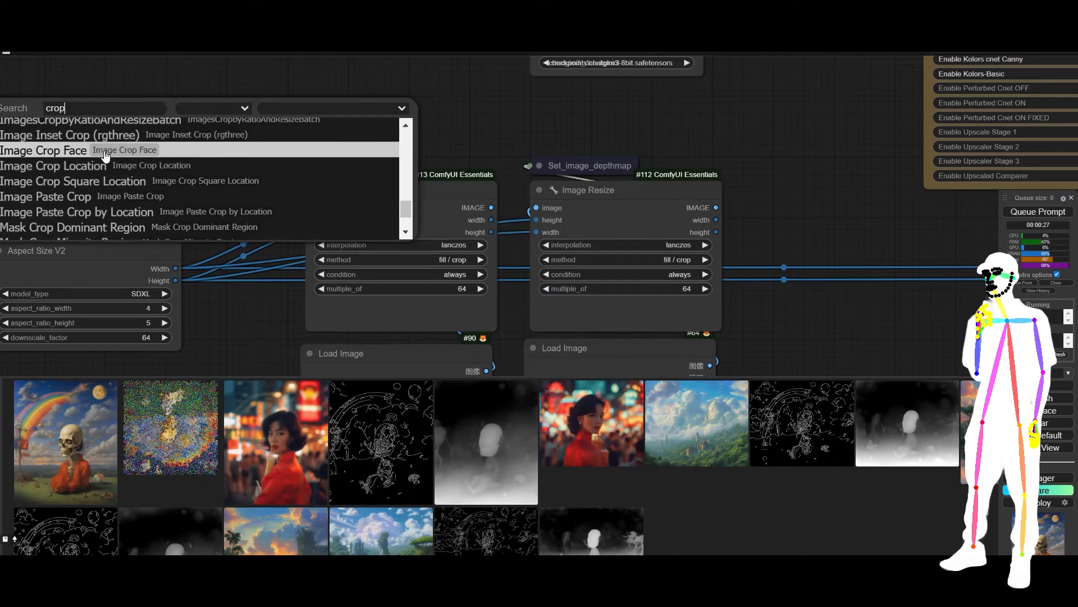
scroll(105, 155, "down", 2)
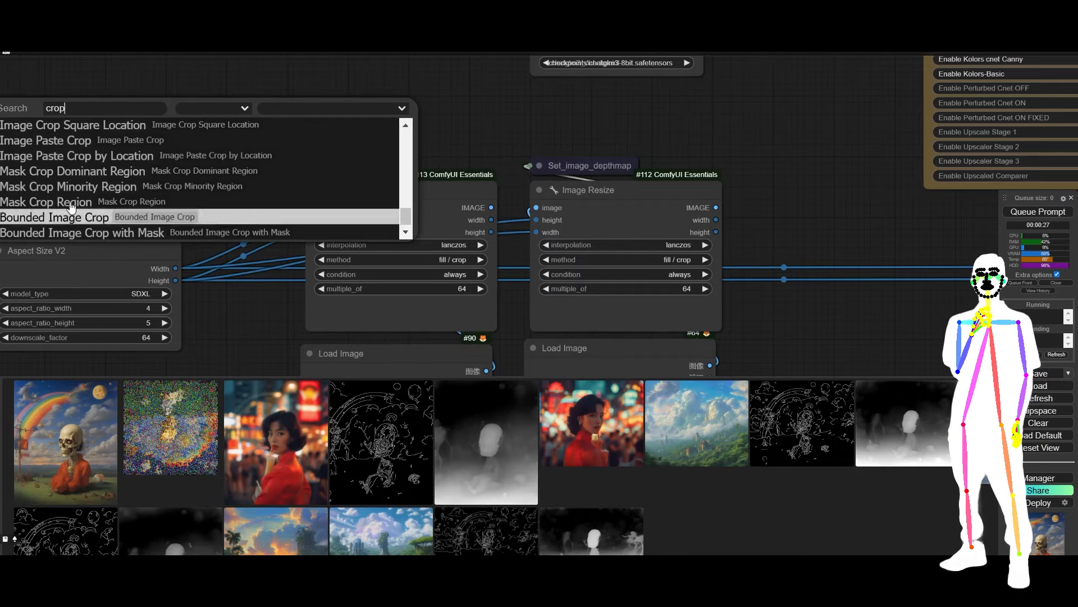
double_click(231, 93)
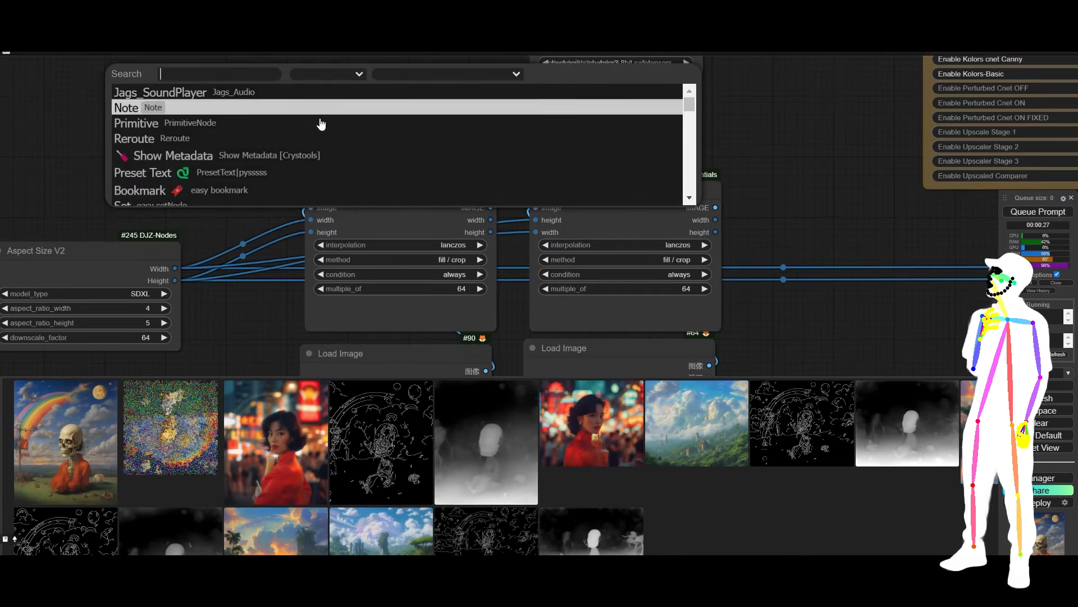
left_click(197, 244)
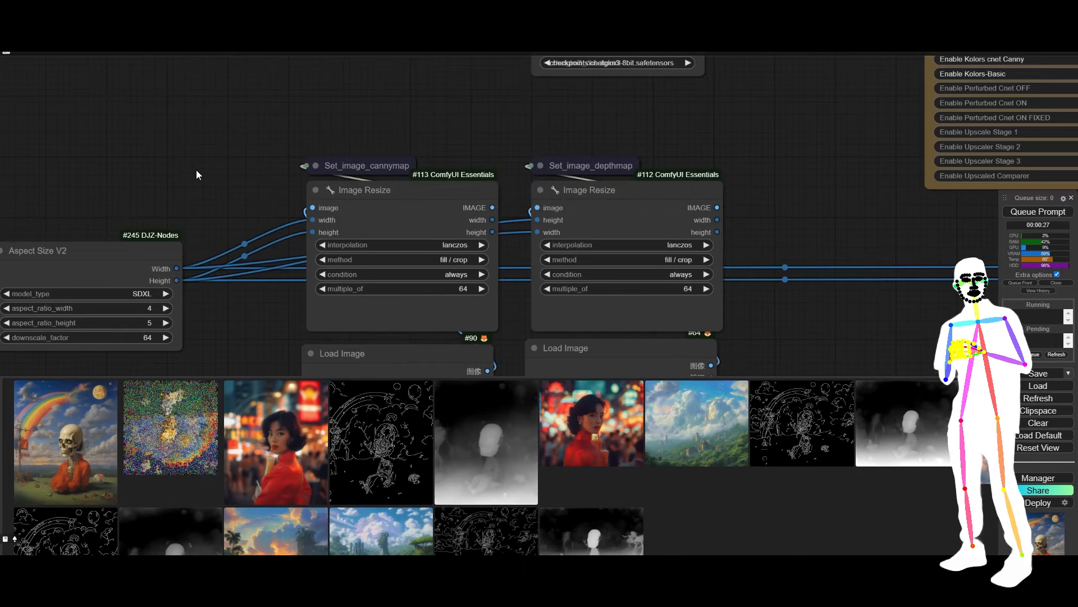
Add the ComfyUI Essentials Image Crop node from the canny Load Image's image output and place it above Aspect Size V2.
scroll(196, 170, "down", 2)
left_click_drag(437, 336, 697, 308)
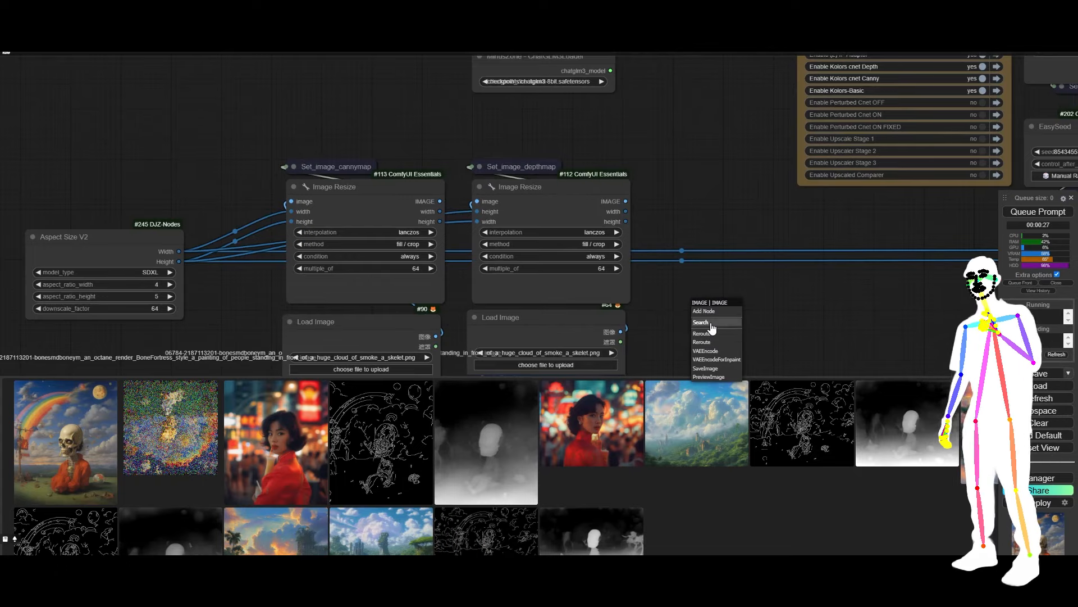
left_click(702, 323)
type("crop")
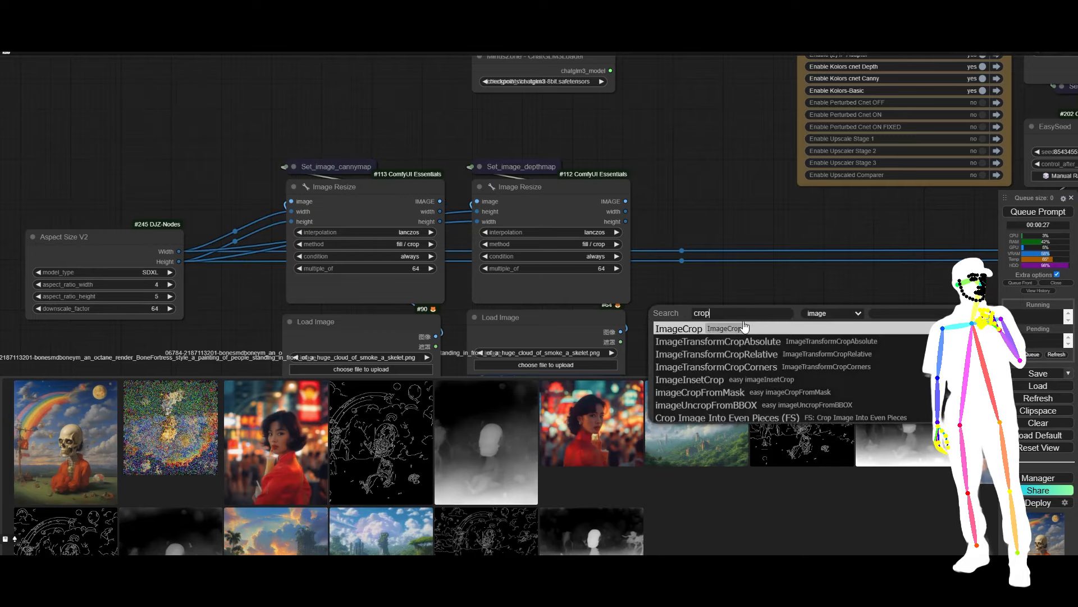
scroll(751, 332, "down", 6)
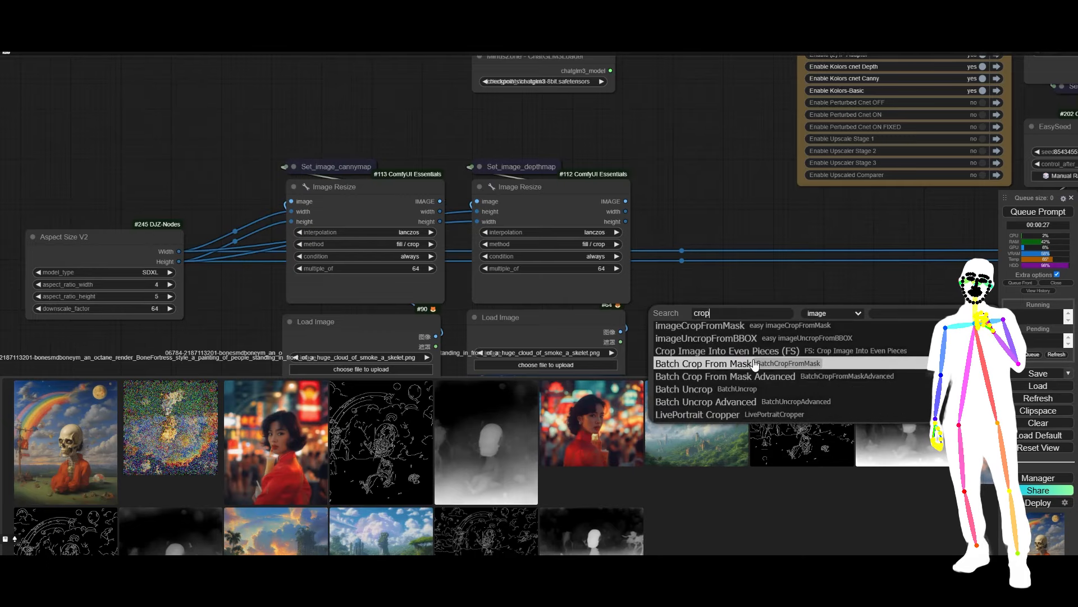
left_click(721, 362)
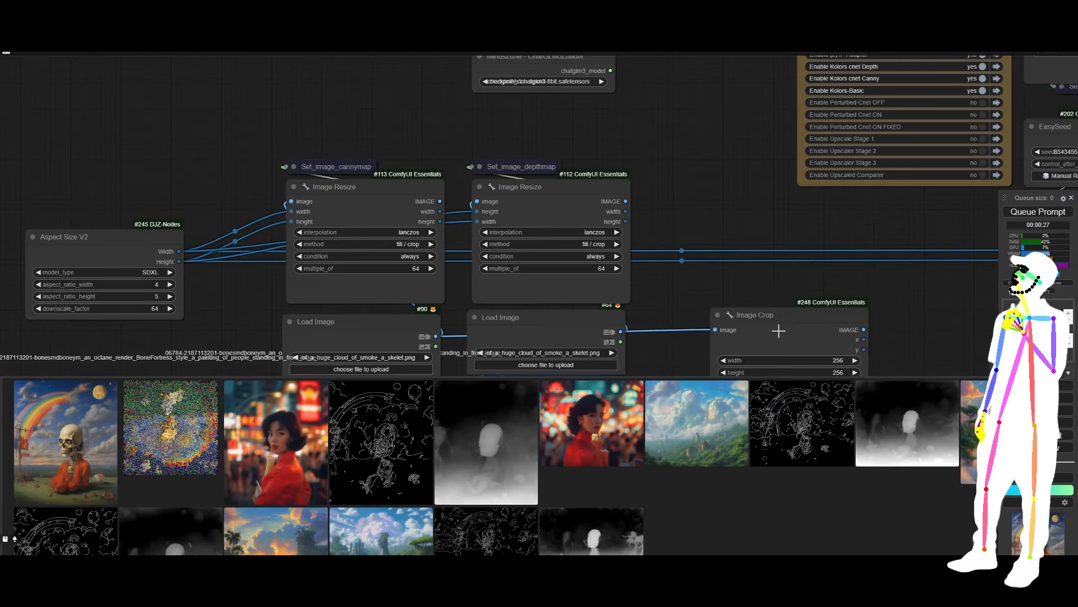
left_click_drag(778, 331, 205, 104)
Review the position options of the Image Crop node and delete the node.
left_click(211, 154)
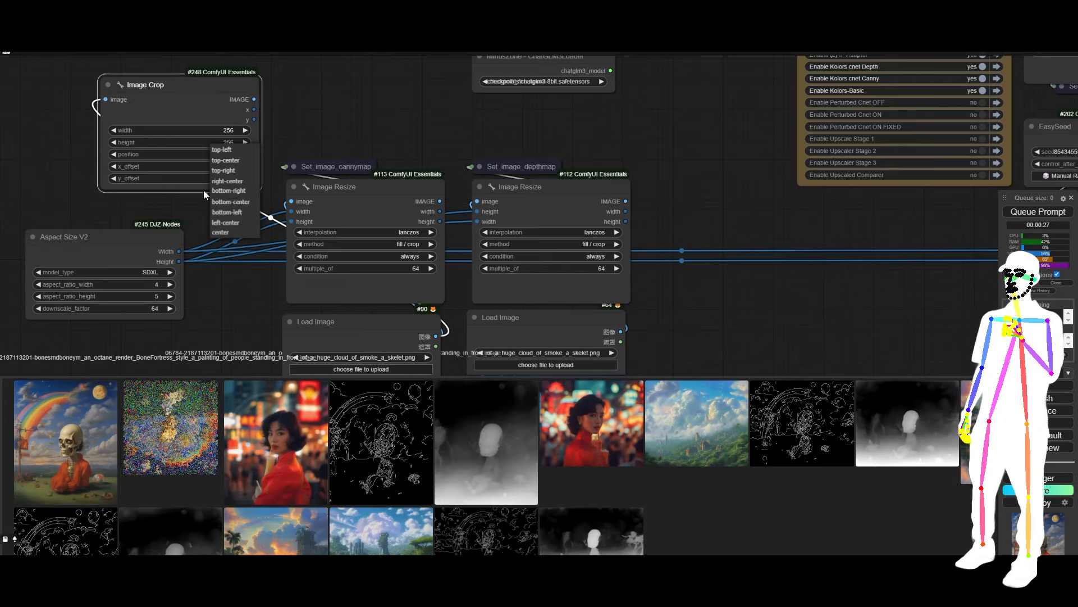
left_click(167, 95)
key("Delete")
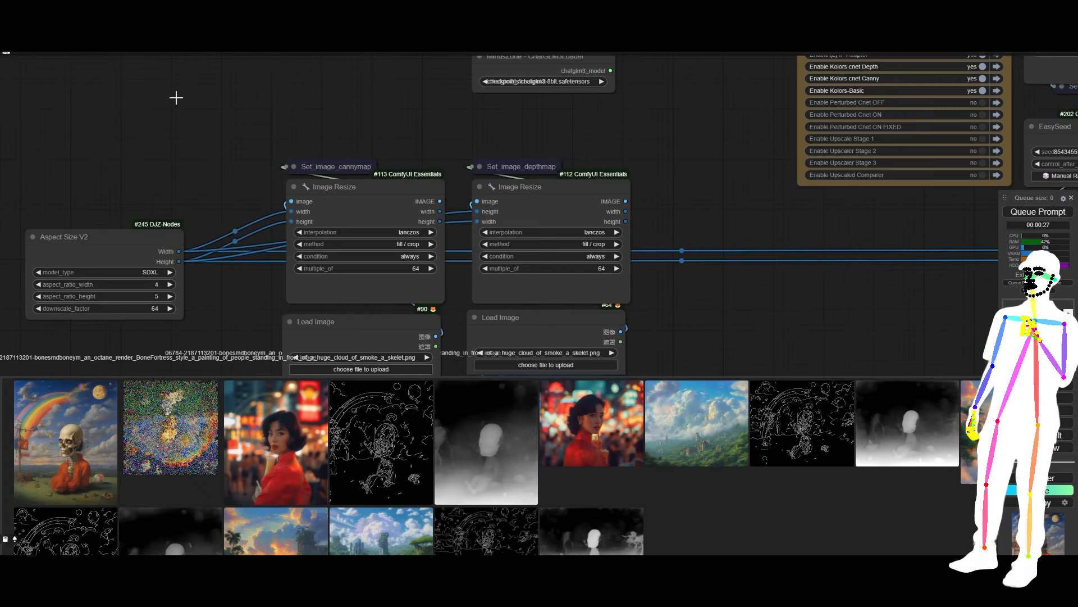
Examine the Aspect Size V2 node and follow its width and height links past the Image Resize nodes to Empty Latent Image.
scroll(168, 93, "down", 8)
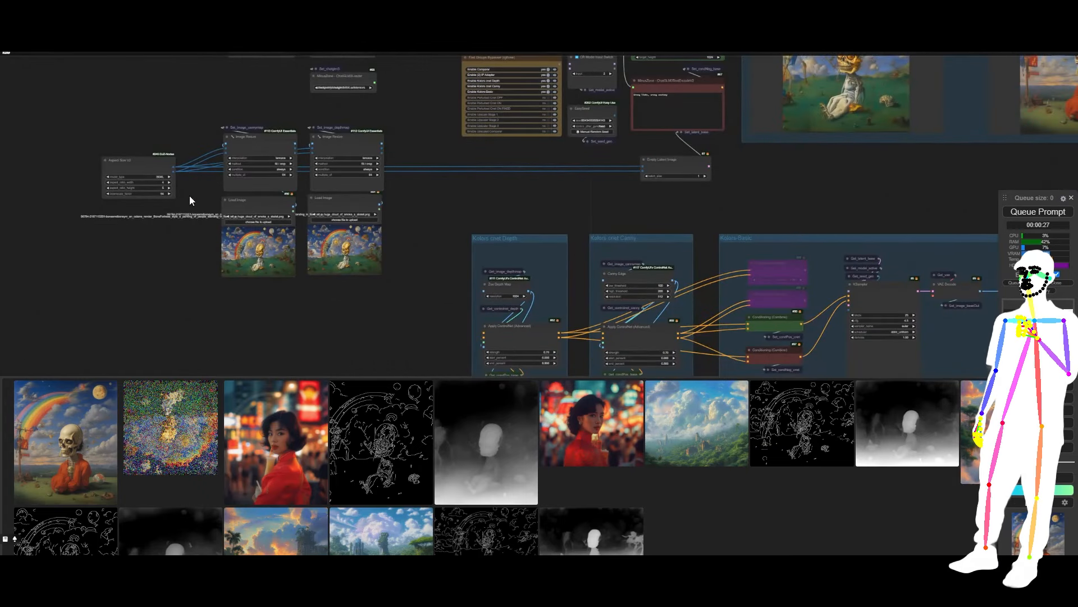
scroll(183, 186, "up", 6)
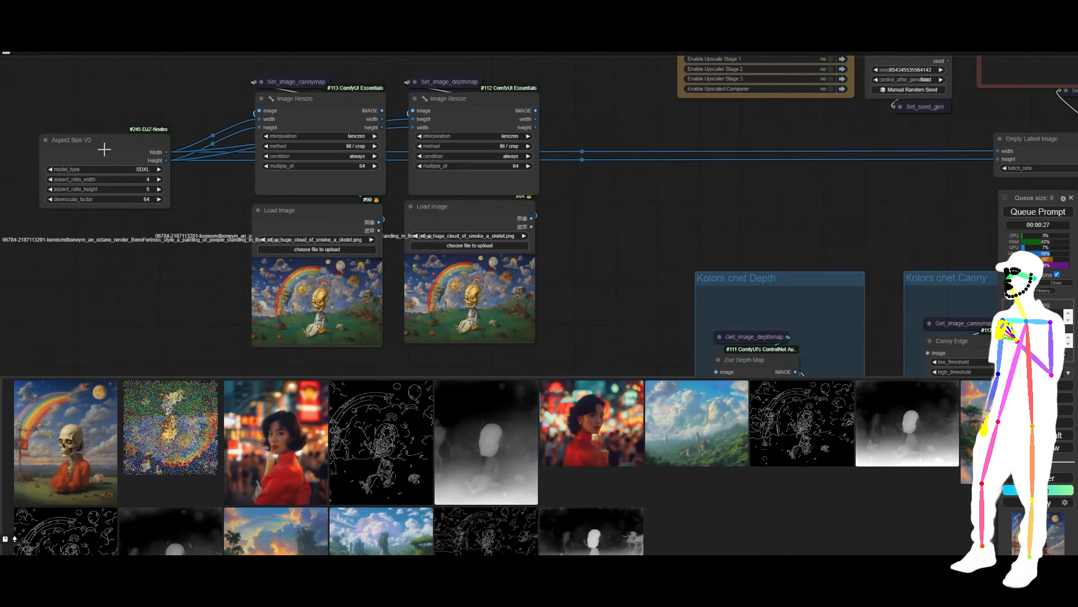
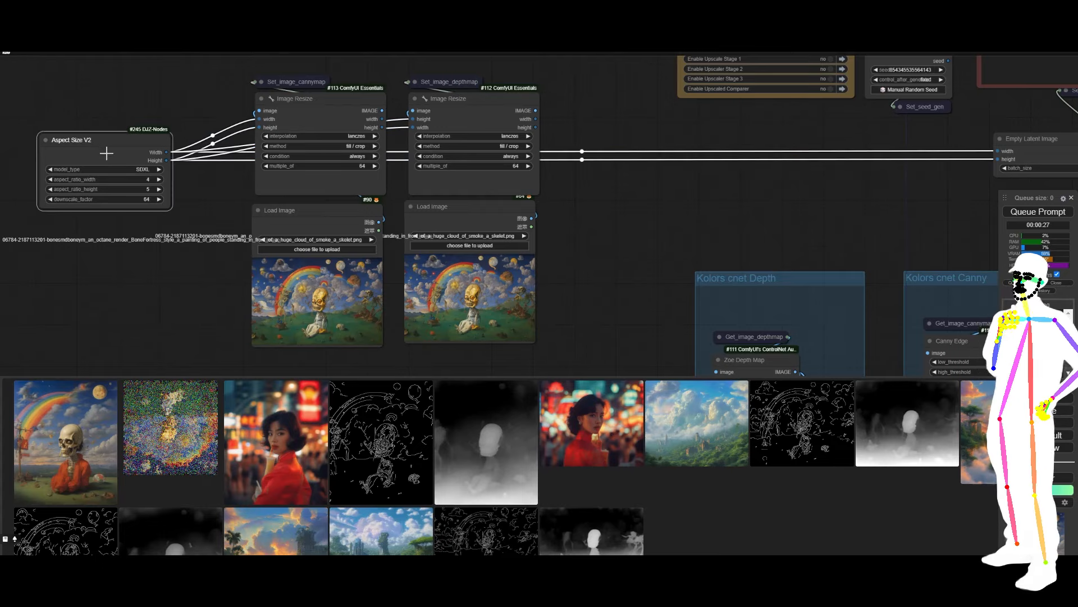
scroll(97, 152, "up", 3)
left_click_drag(111, 142, 129, 140)
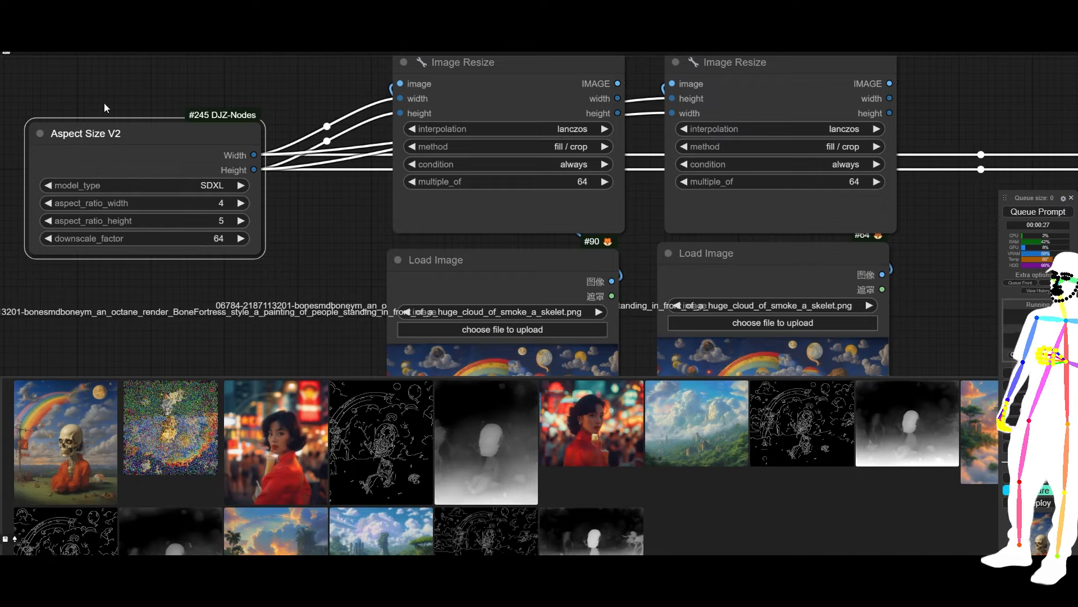
scroll(104, 107, "down", 10)
left_click_drag(426, 144, 429, 212)
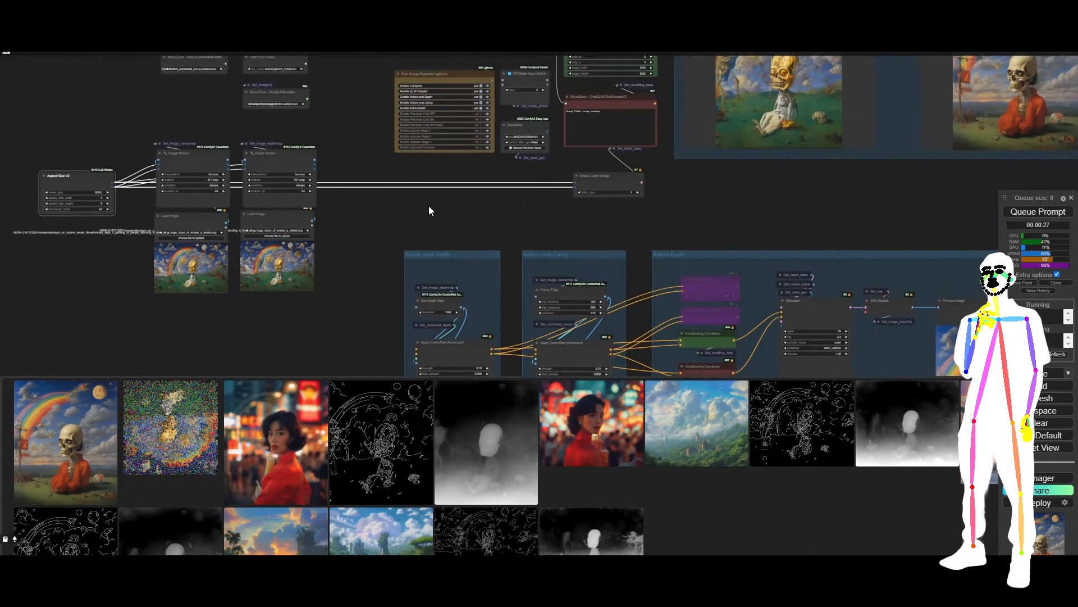
scroll(342, 190, "up", 5)
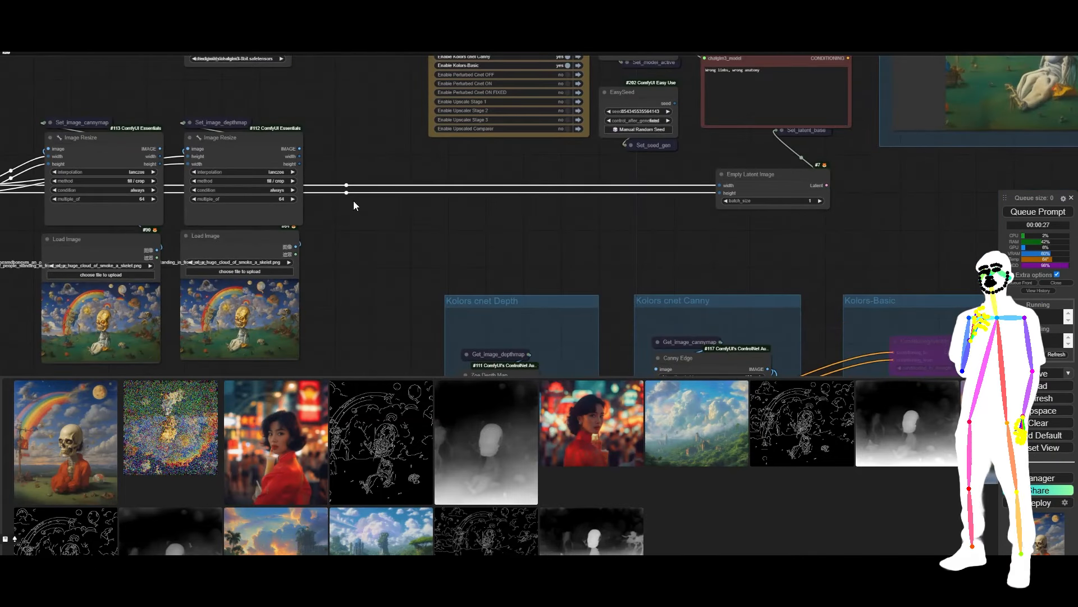
left_click(753, 183)
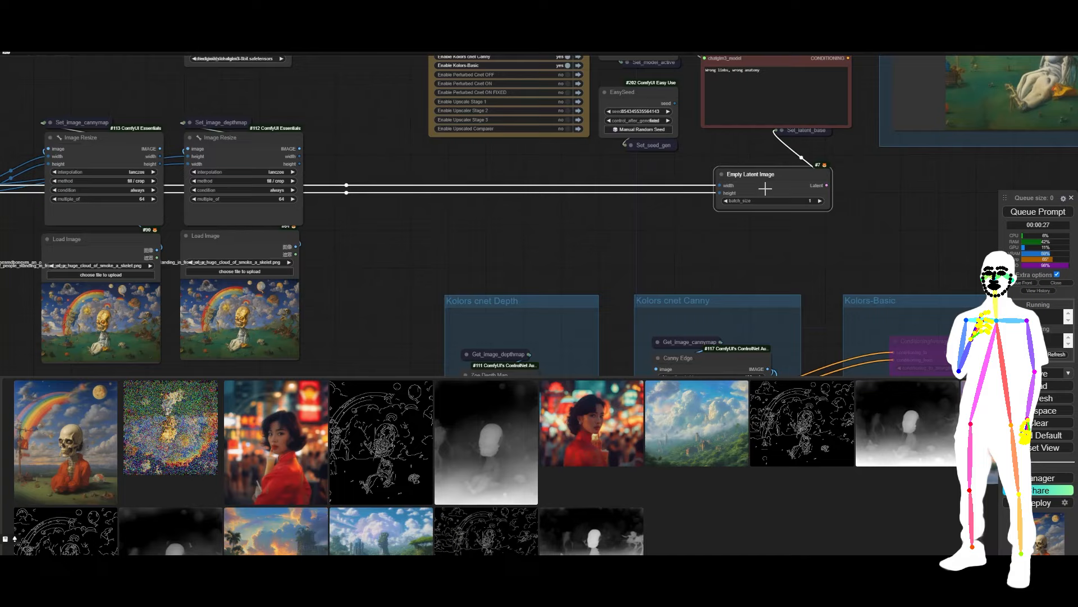
Compare the generated skeleton image with the reference image in the Compare group's two image comparers.
scroll(774, 187, "down", 5)
left_click_drag(725, 209, 478, 203)
scroll(369, 208, "down", 2)
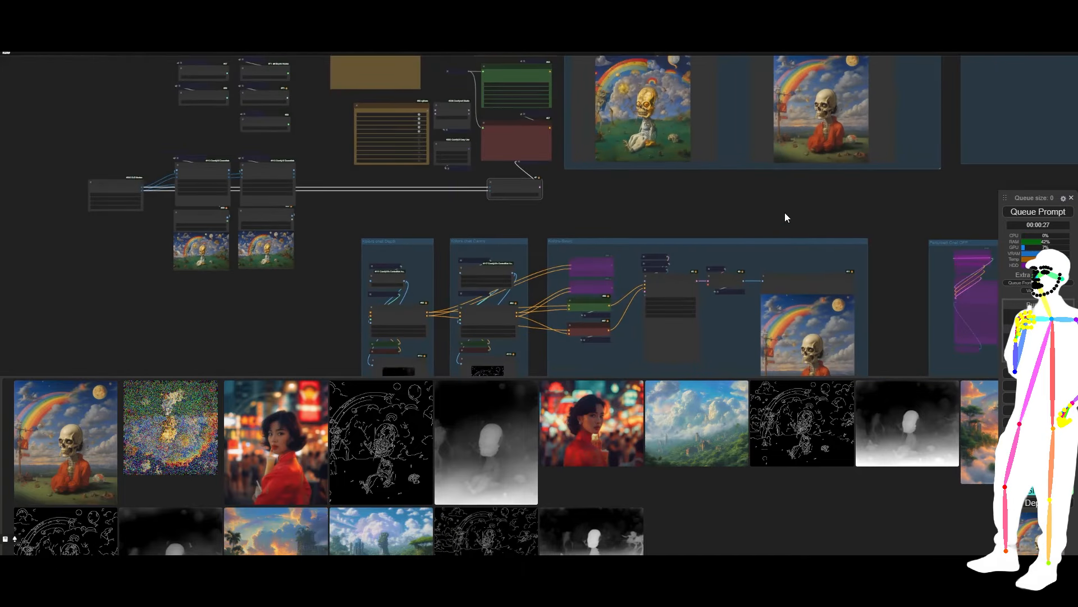
left_click_drag(785, 216, 571, 301)
scroll(606, 258, "up", 10)
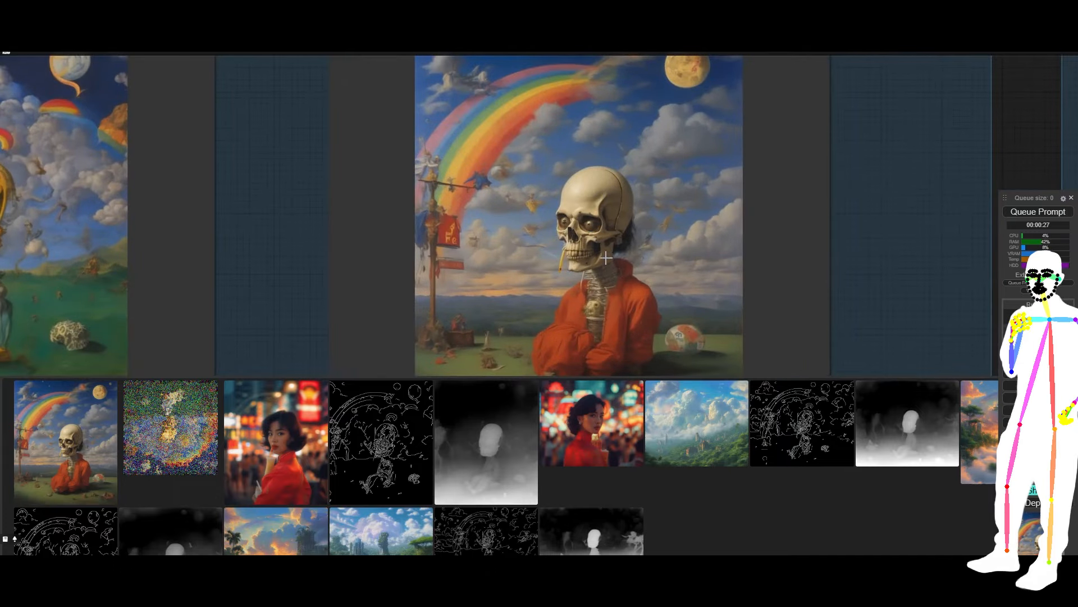
scroll(606, 258, "down", 6)
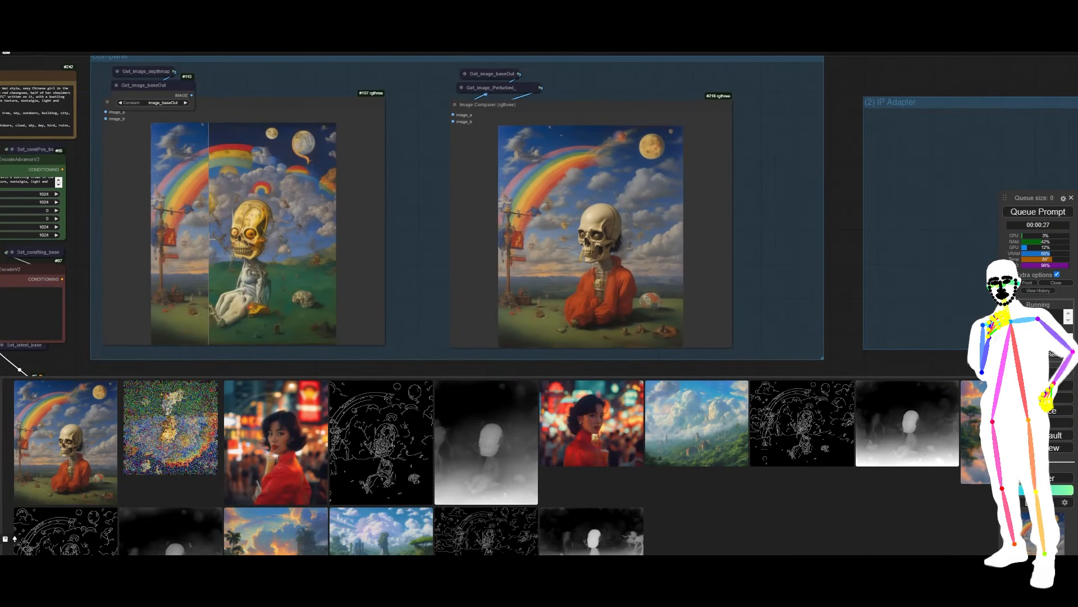
scroll(208, 247, "up", 5)
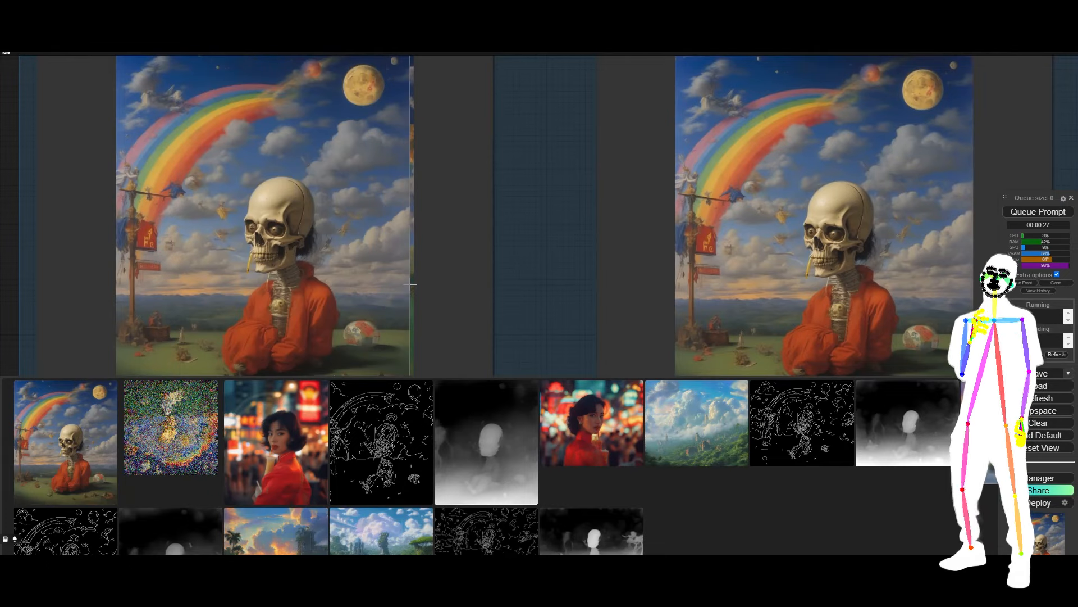
scroll(544, 227, "down", 6)
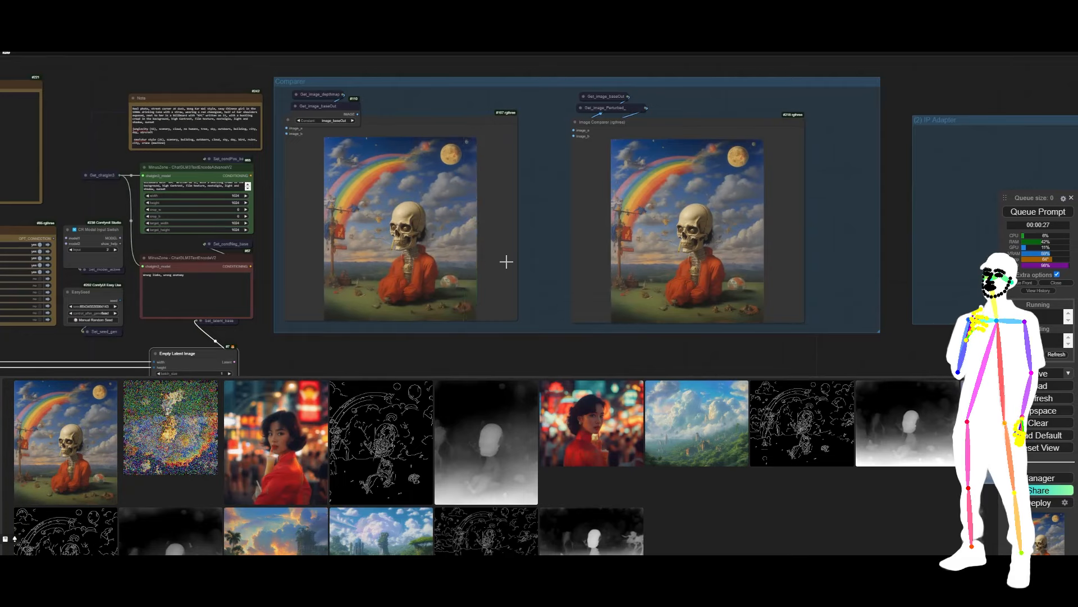
scroll(527, 268, "up", 6)
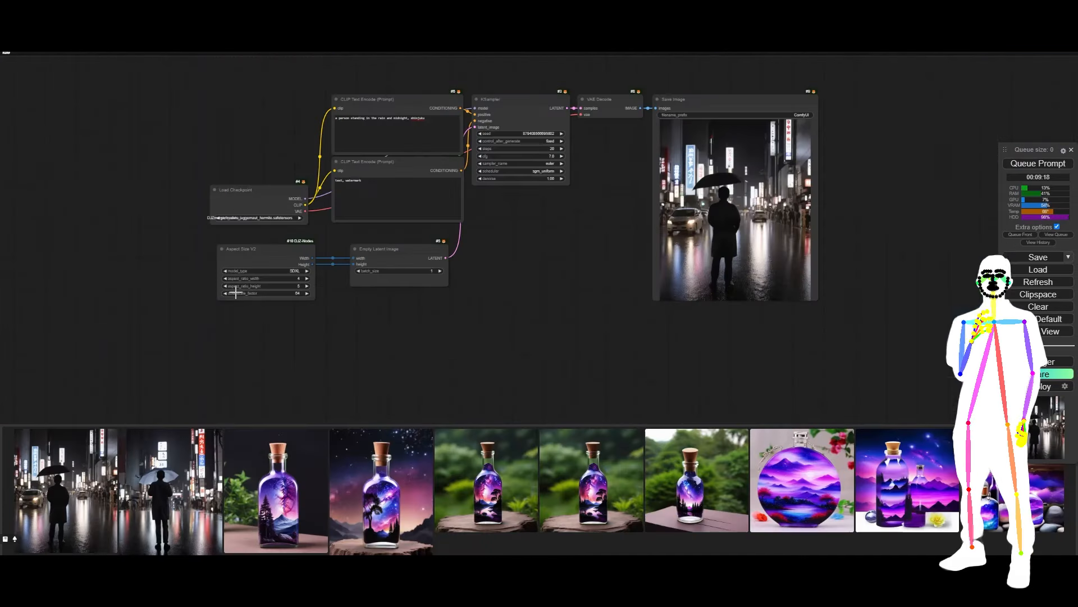
Survey the node groups of the whole Kolors workflow and switch to the other large workflow to view its groups.
scroll(392, 227, "down", 3)
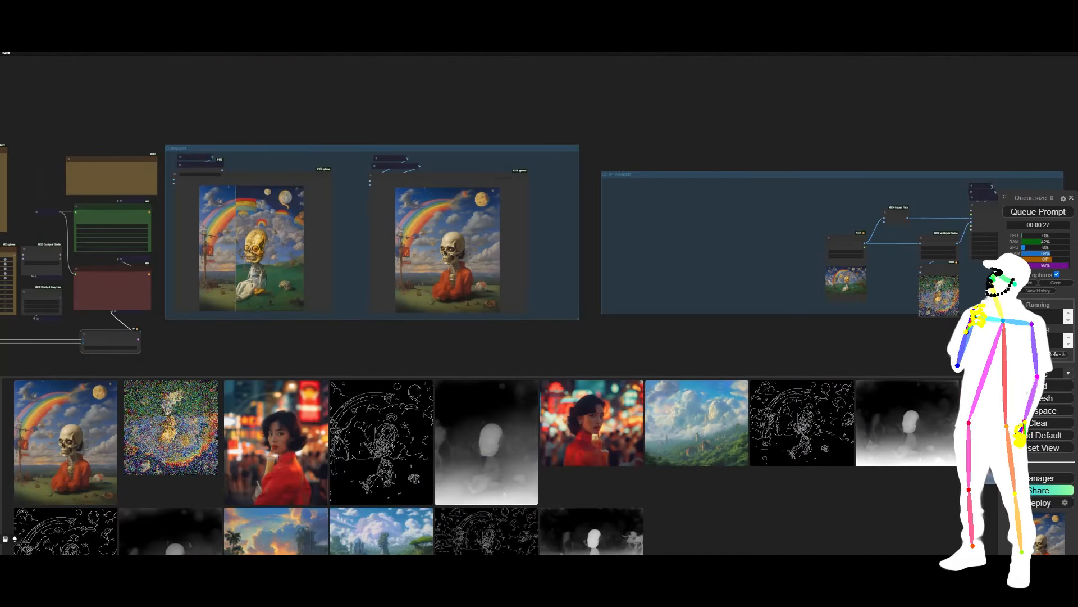
scroll(613, 89, "down", 5)
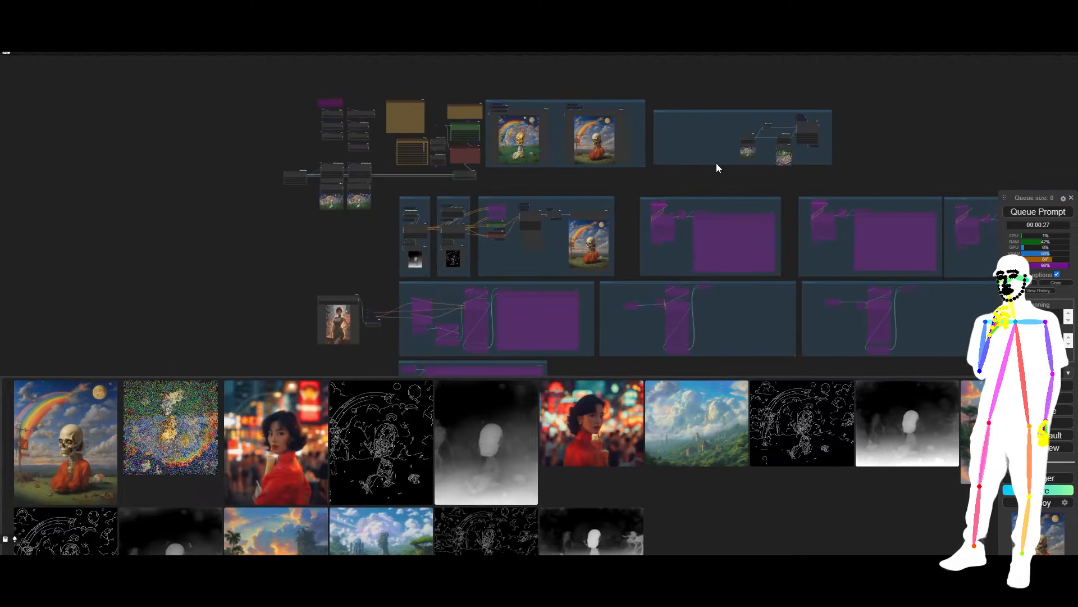
scroll(753, 145, "down", 4)
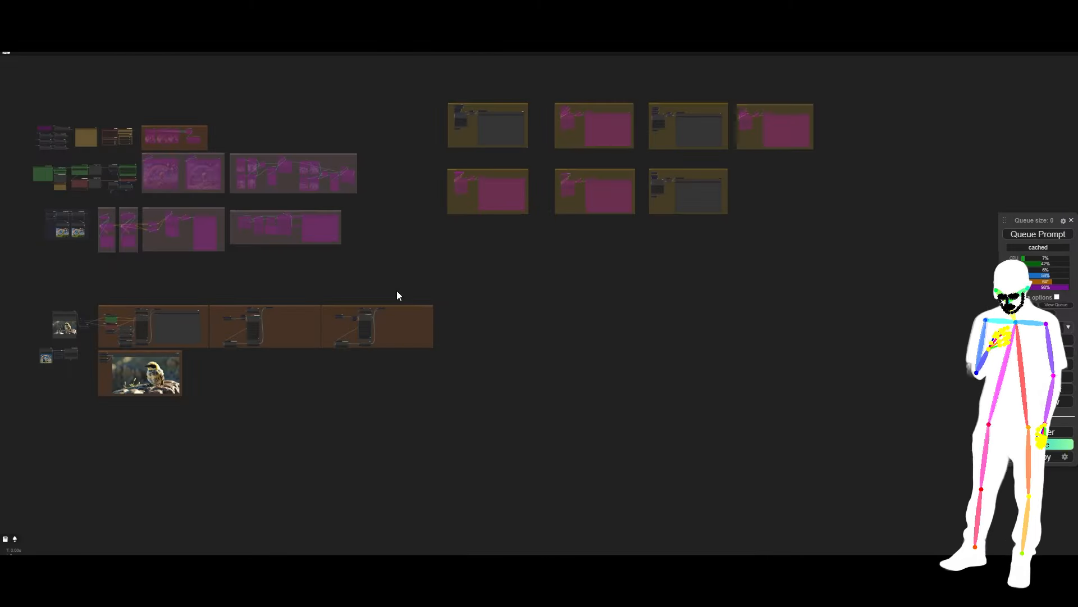
left_click_drag(403, 279, 505, 306)
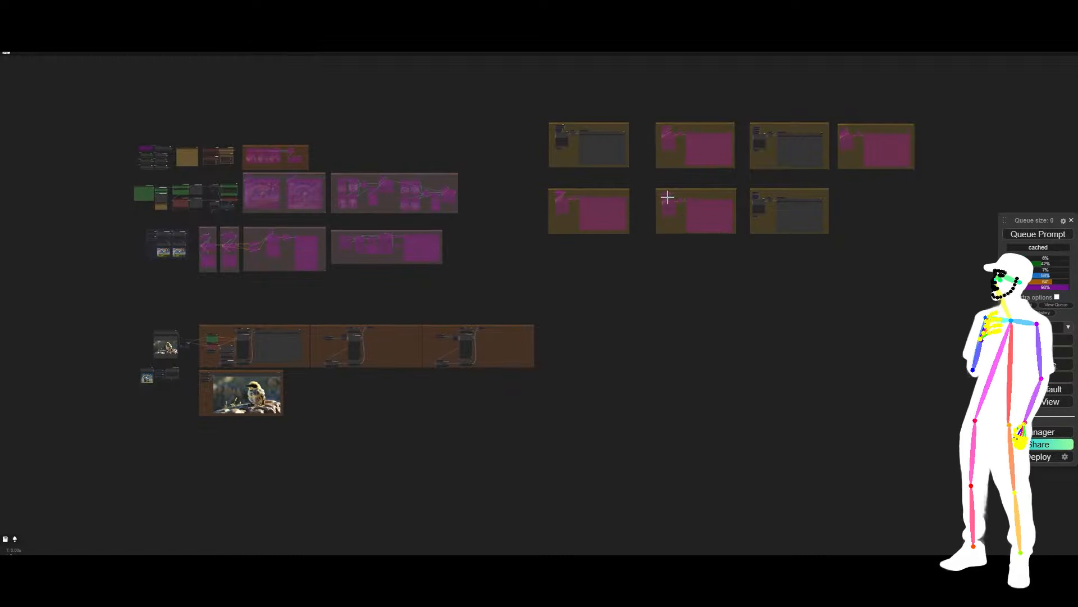
Inspect the Get_model_active node in the Perturbed Cnet OFF sampler group and collapse it.
left_click_drag(506, 171, 580, 159)
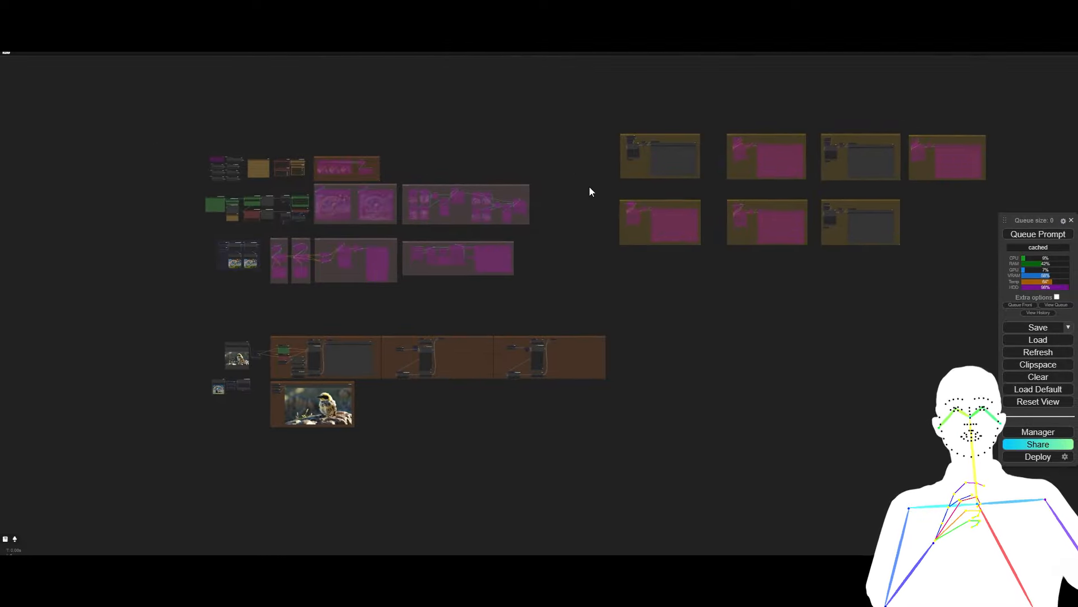
scroll(700, 159, "up", 4)
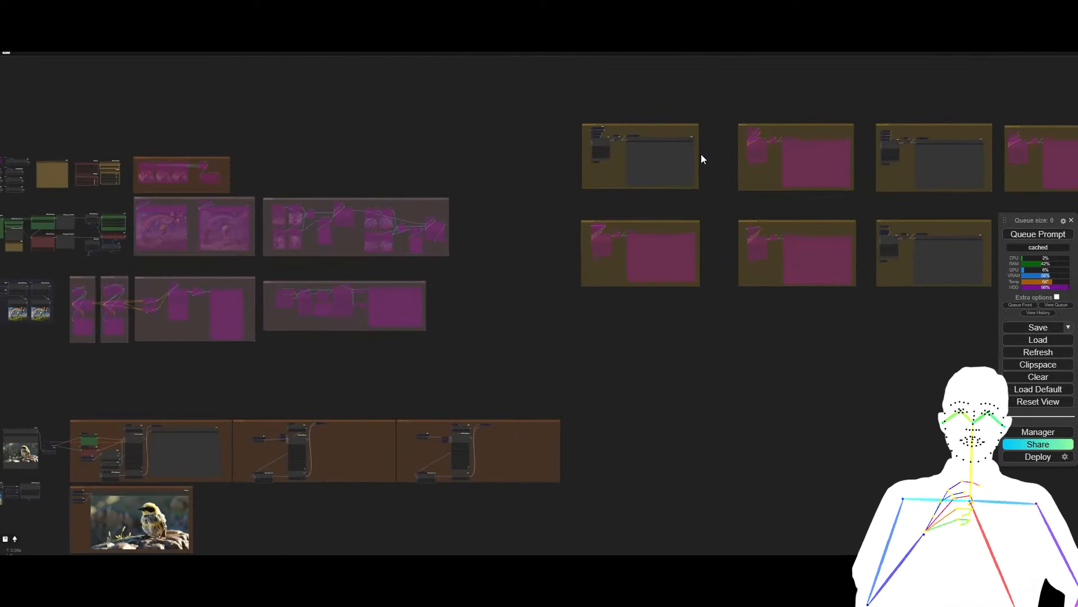
scroll(655, 132, "up", 6)
scroll(655, 136, "up", 8)
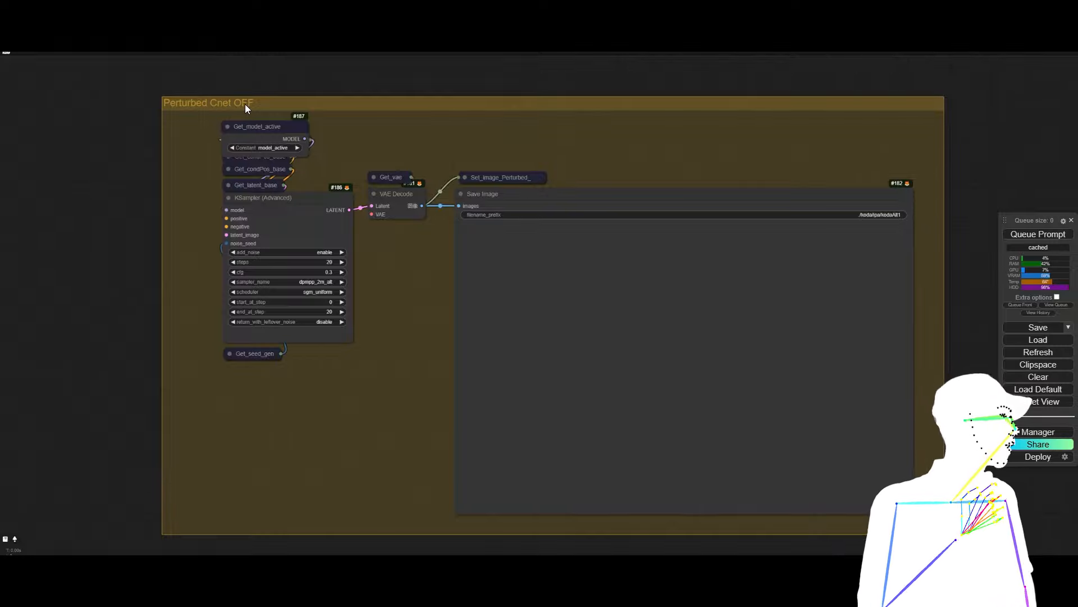
left_click(227, 126)
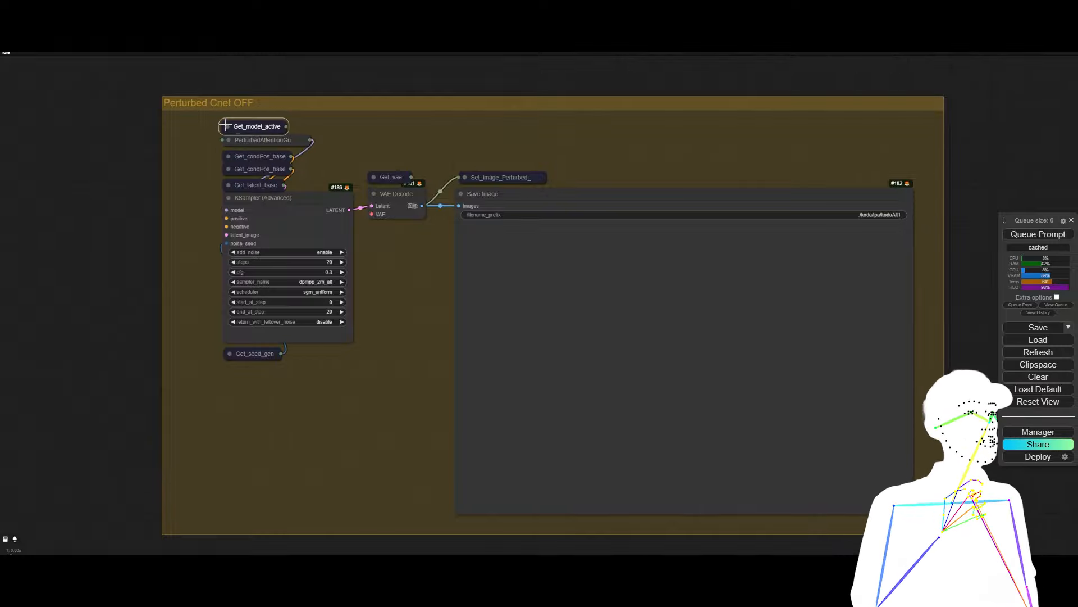
Review the constants offered by the lower Get_condPos_base node, collapse it without changing its constant, and select the perturbed attention node.
left_click(227, 169)
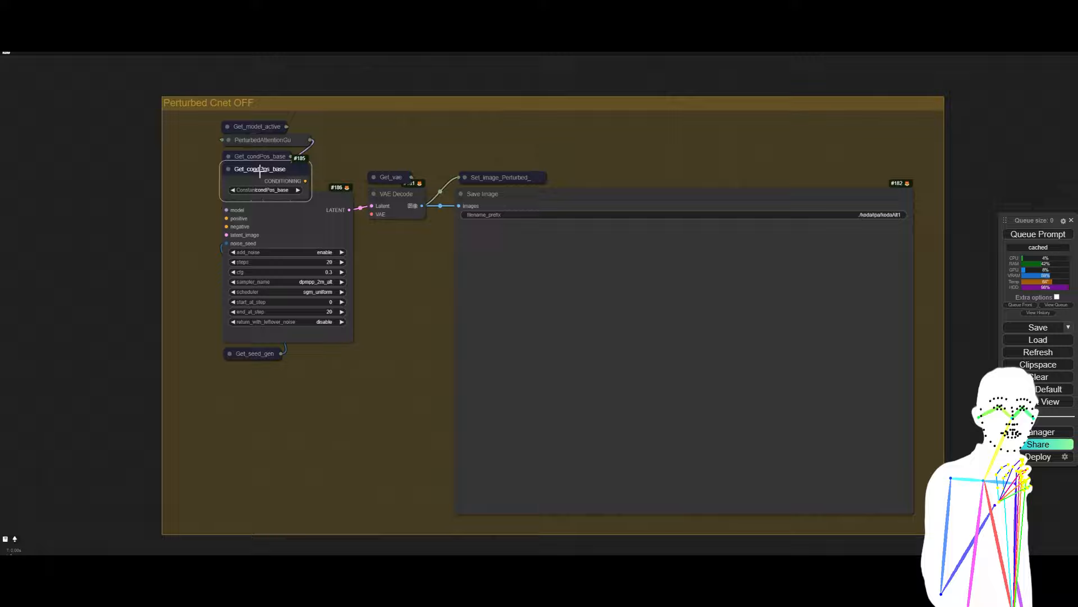
left_click(273, 189)
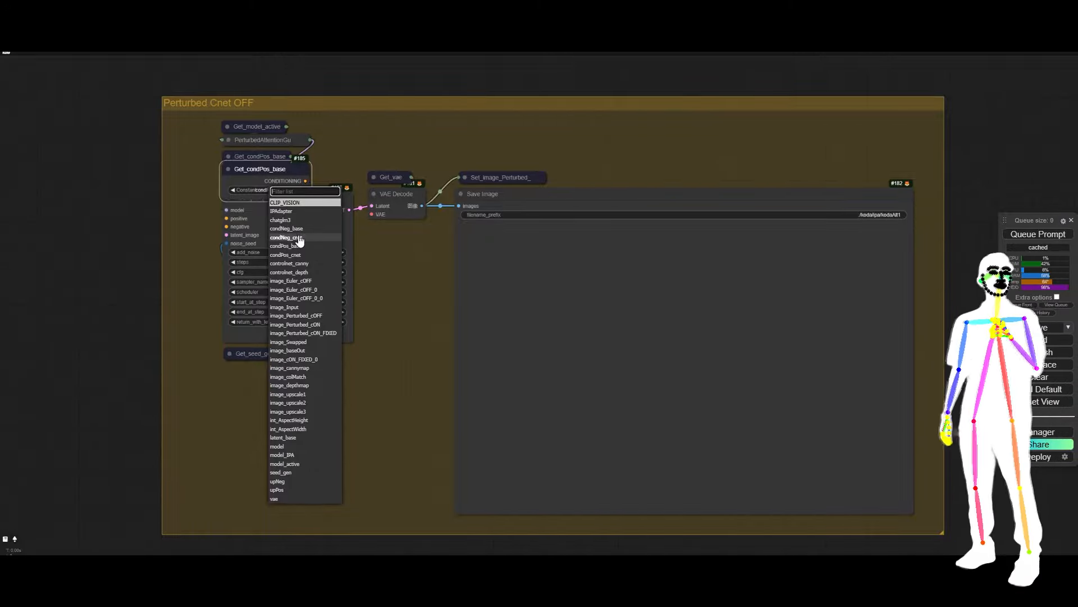
left_click(396, 145)
left_click(231, 170)
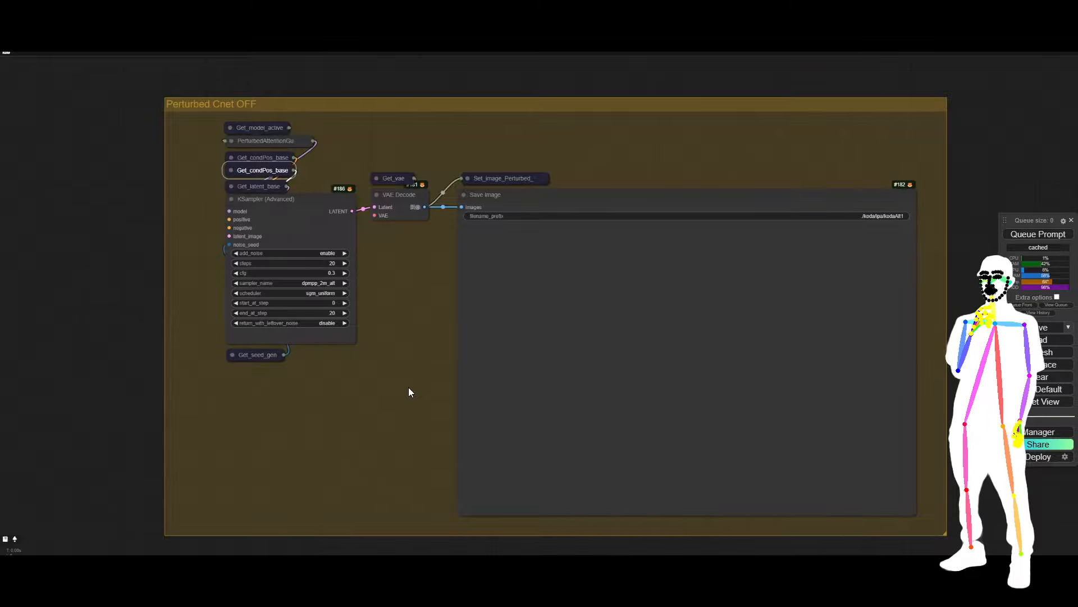
left_click(253, 140)
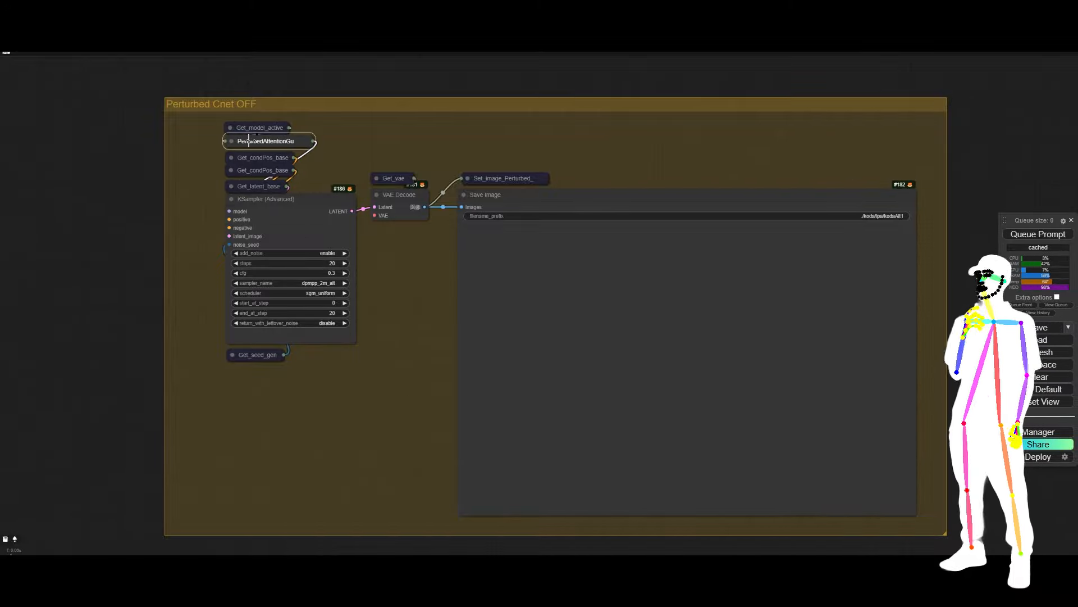
Examine the Euler pp cfg cOFF group's Get_condPos_cnet and Get_condNeg_cnet nodes and its KSampler (Advanced) settings.
scroll(186, 175, "down", 10)
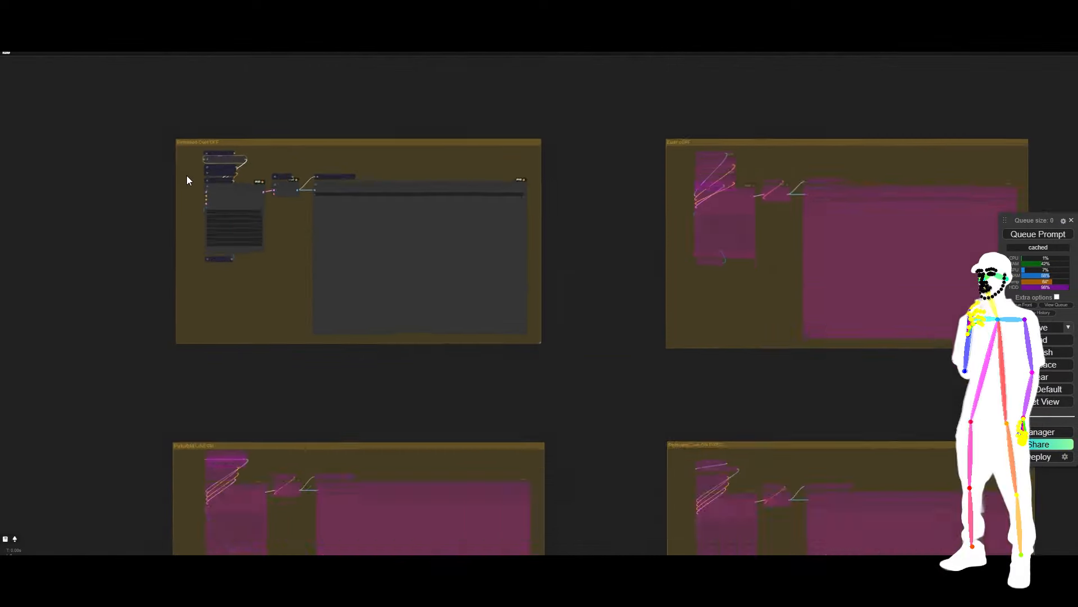
scroll(695, 195, "up", 4)
scroll(636, 165, "up", 8)
scroll(637, 169, "up", 3)
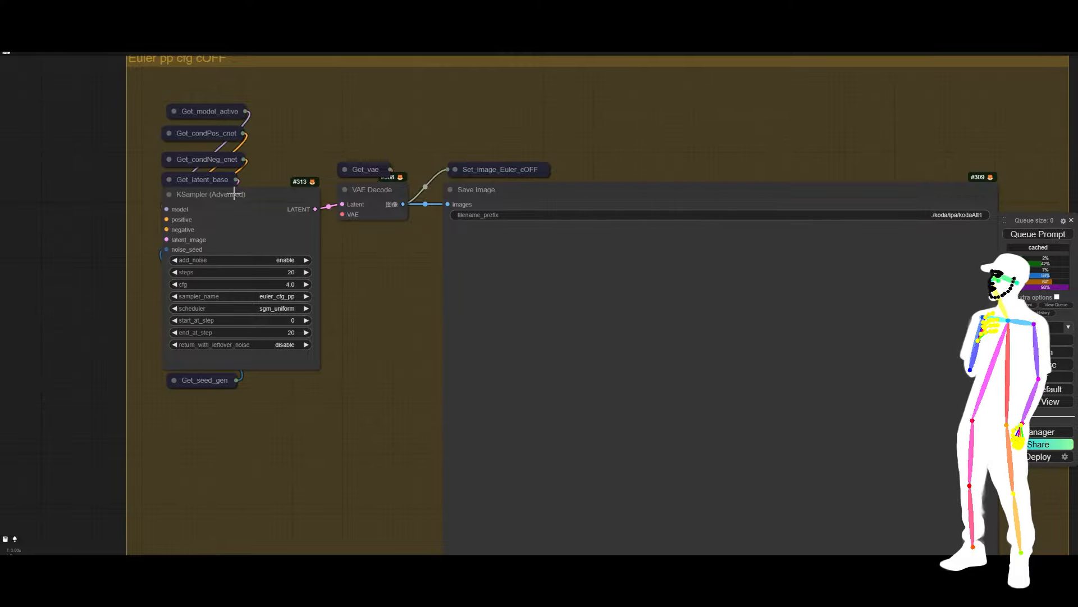
left_click(204, 134)
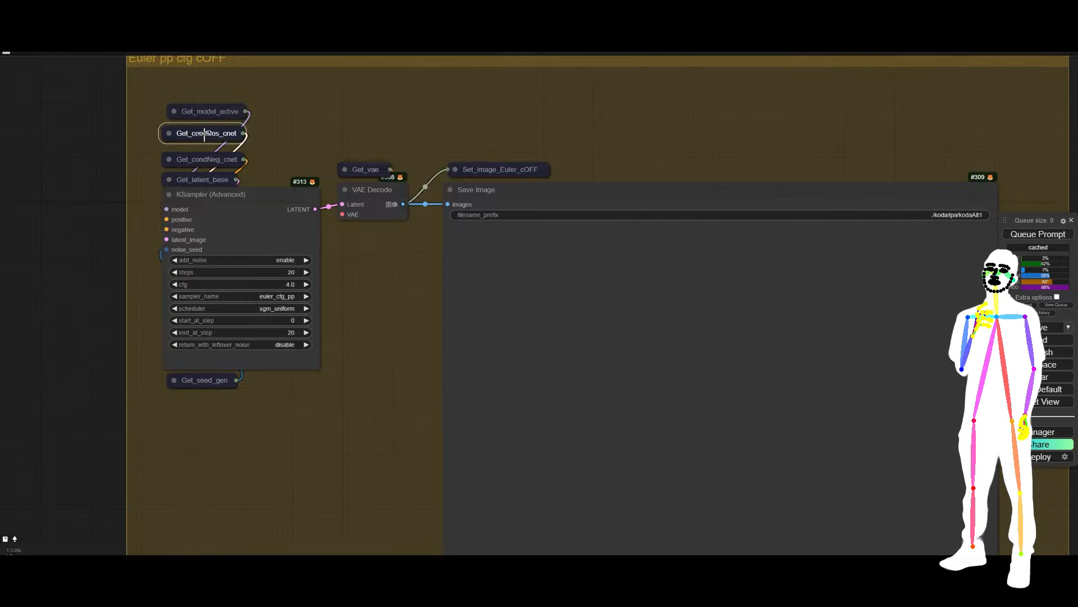
left_click_drag(355, 118, 357, 132)
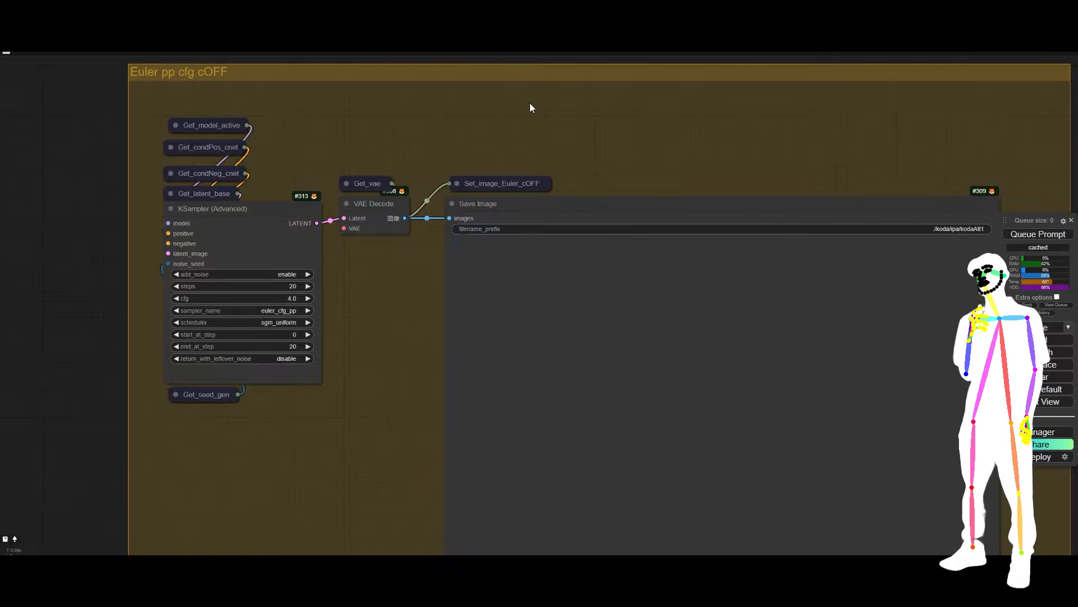
Survey the sampler groups and inspect the KSampler (Advanced) settings in the Perturbed Cnet OFF group.
scroll(531, 104, "down", 20)
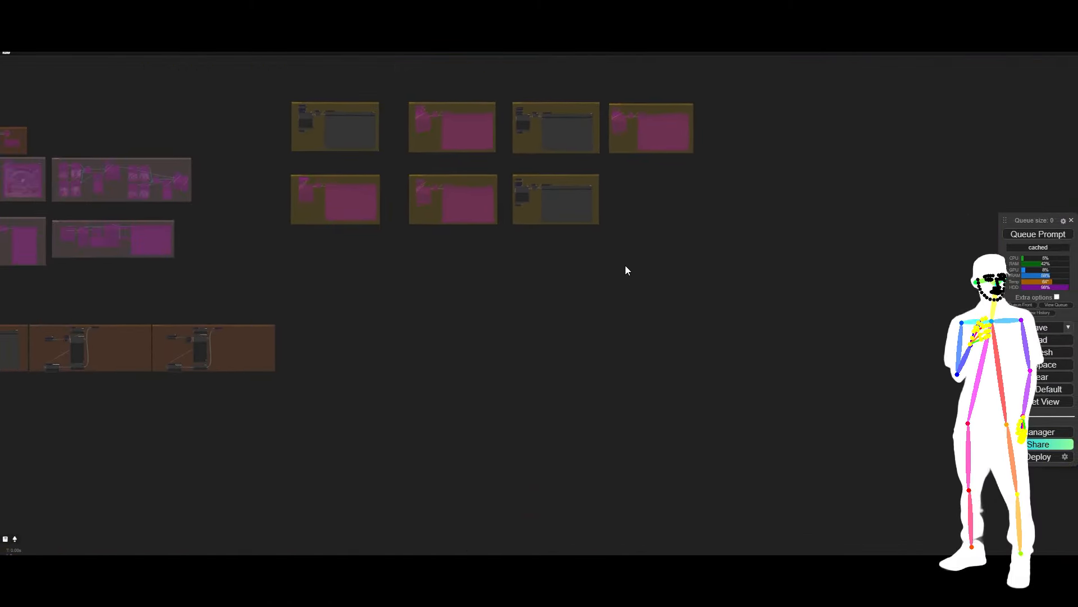
left_click_drag(178, 122, 375, 143)
scroll(854, 146, "up", 7)
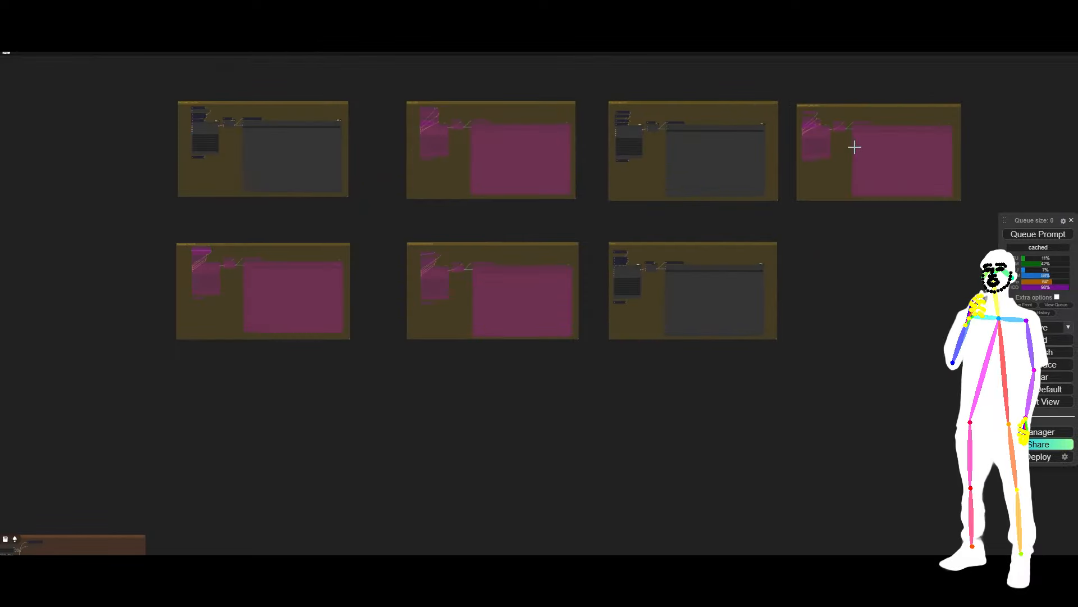
scroll(575, 219, "up", 2)
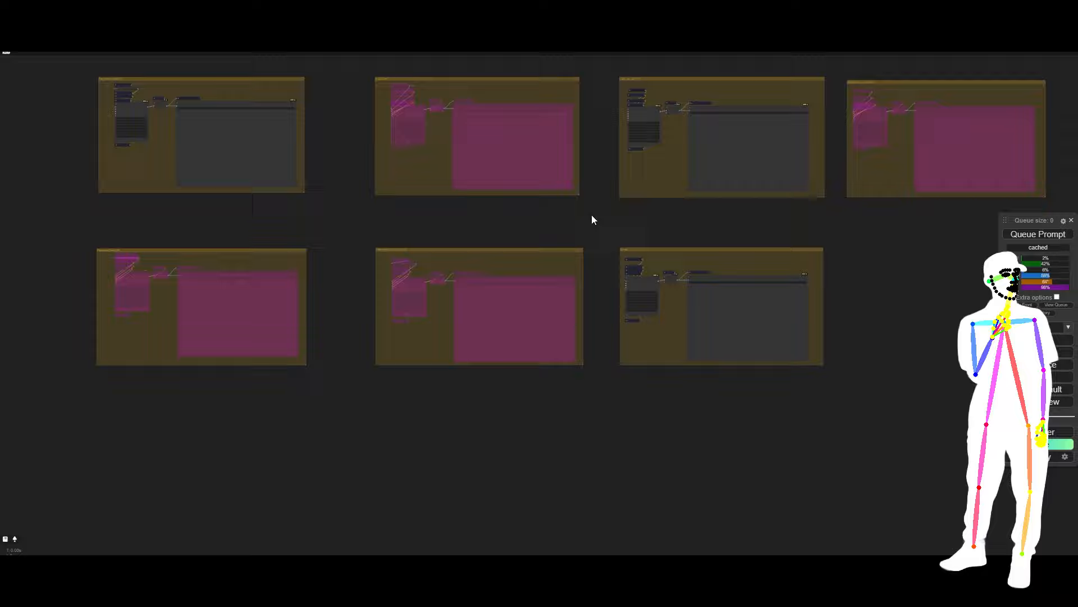
scroll(131, 103, "up", 13)
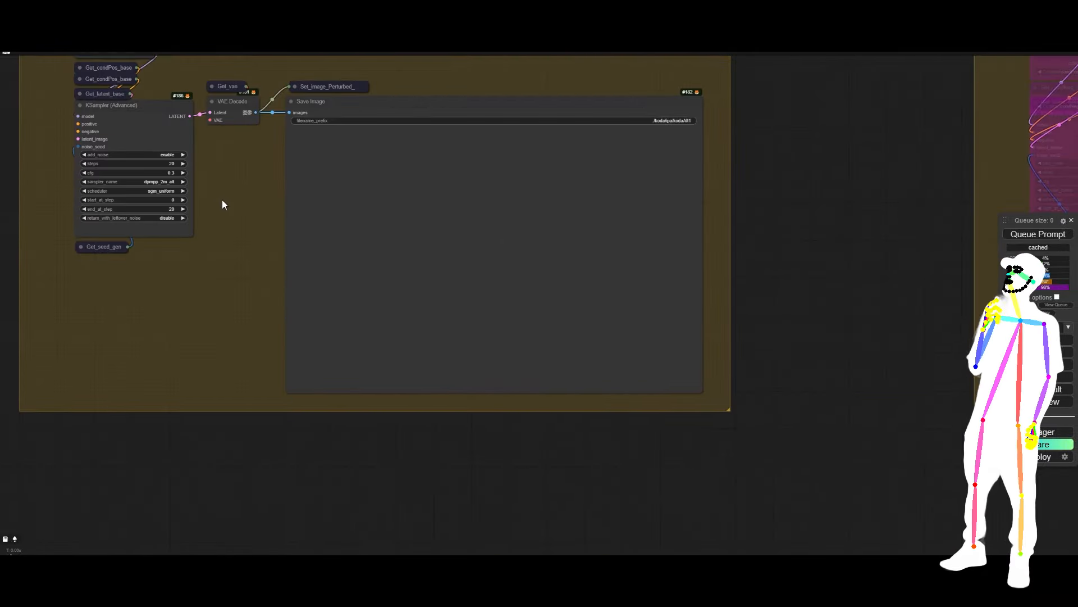
scroll(223, 203, "down", 12)
scroll(222, 204, "up", 12)
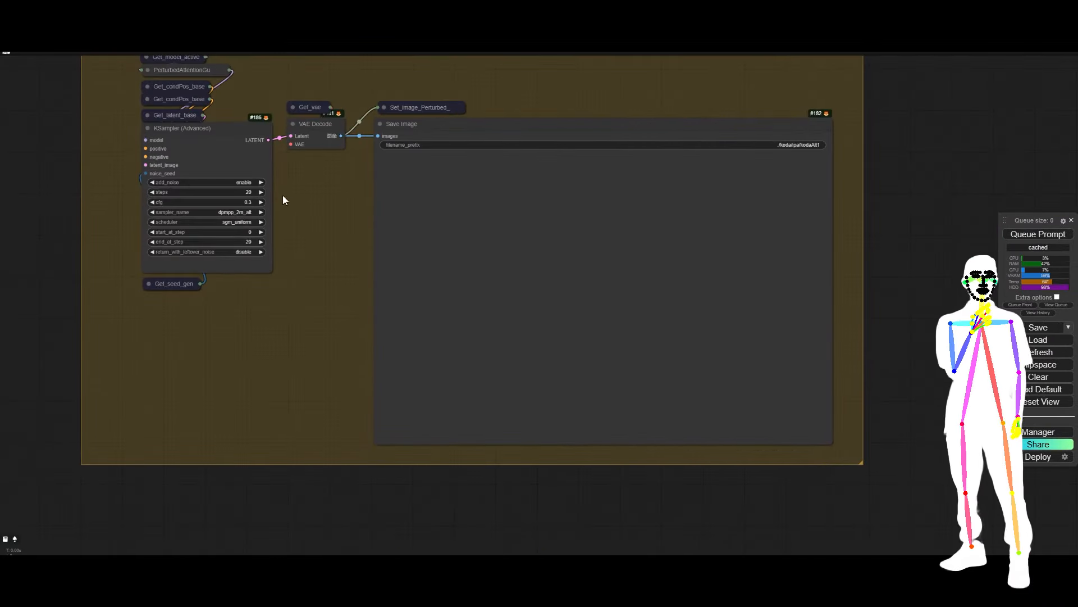
scroll(282, 194, "up", 6)
left_click(251, 205)
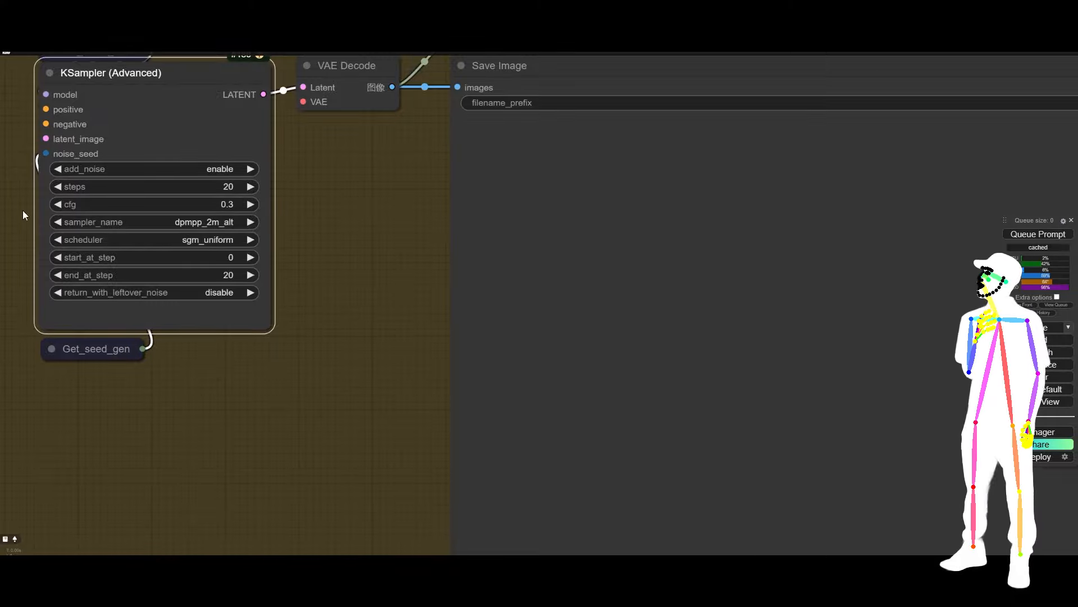
Look over the enabled and bypassed sampler groups, including the one titled Group in the second row.
scroll(20, 217, "down", 15)
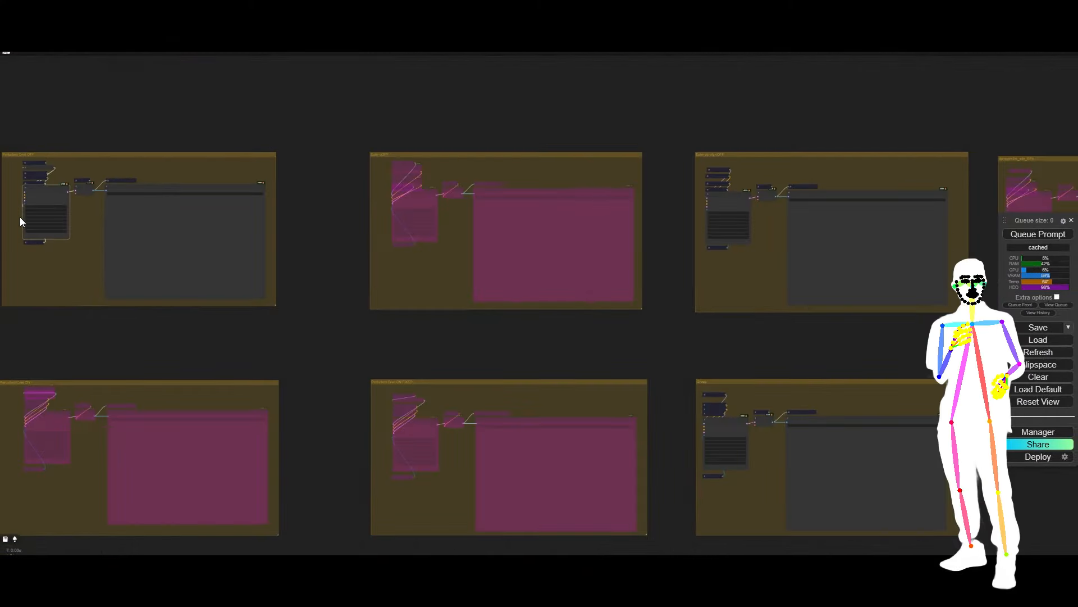
scroll(200, 278, "down", 5)
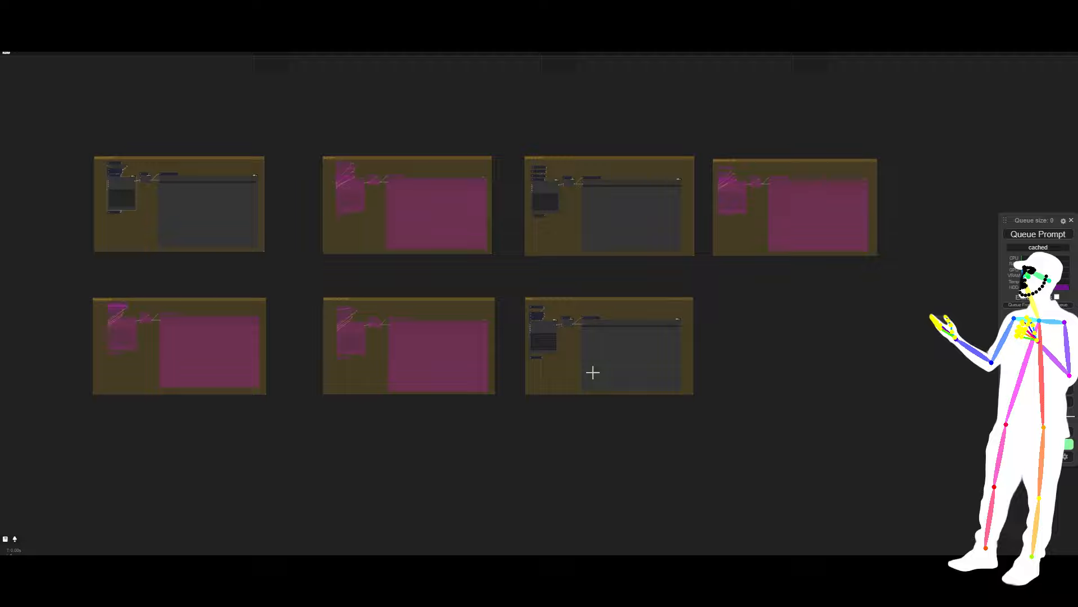
scroll(592, 368, "up", 5)
scroll(744, 264, "down", 10)
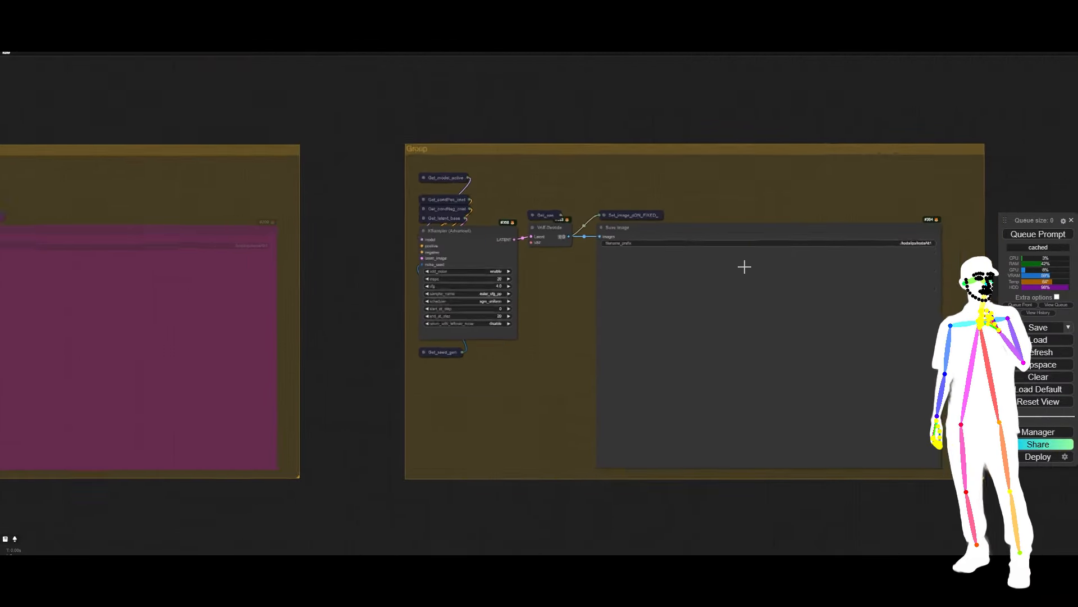
scroll(780, 222, "down", 5)
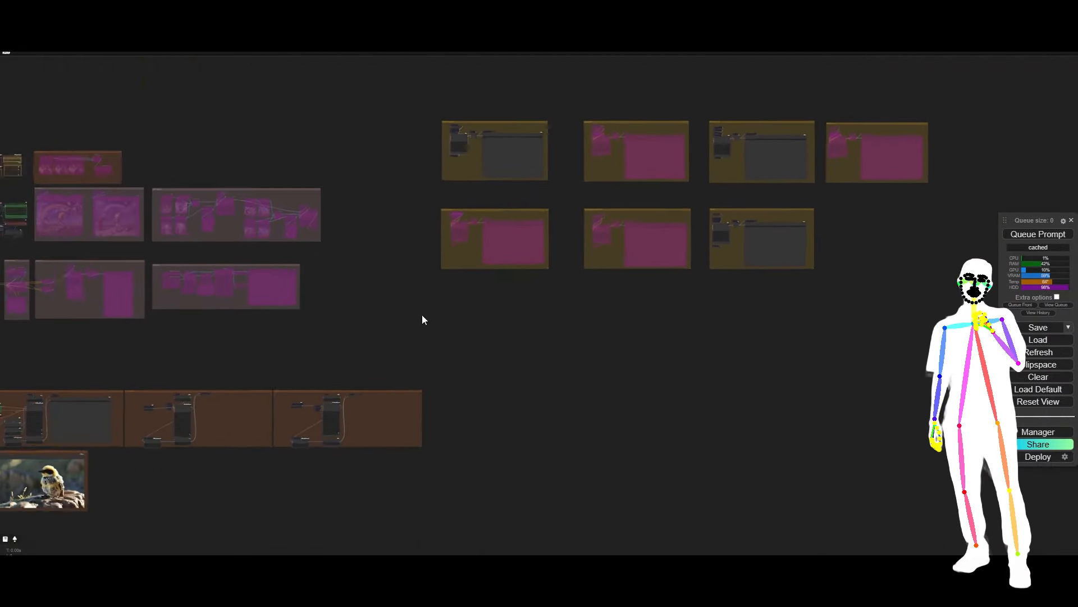
Move the Sampler Garden node slightly down, clear of the CR Model Input Switch node.
scroll(429, 221, "up", 7)
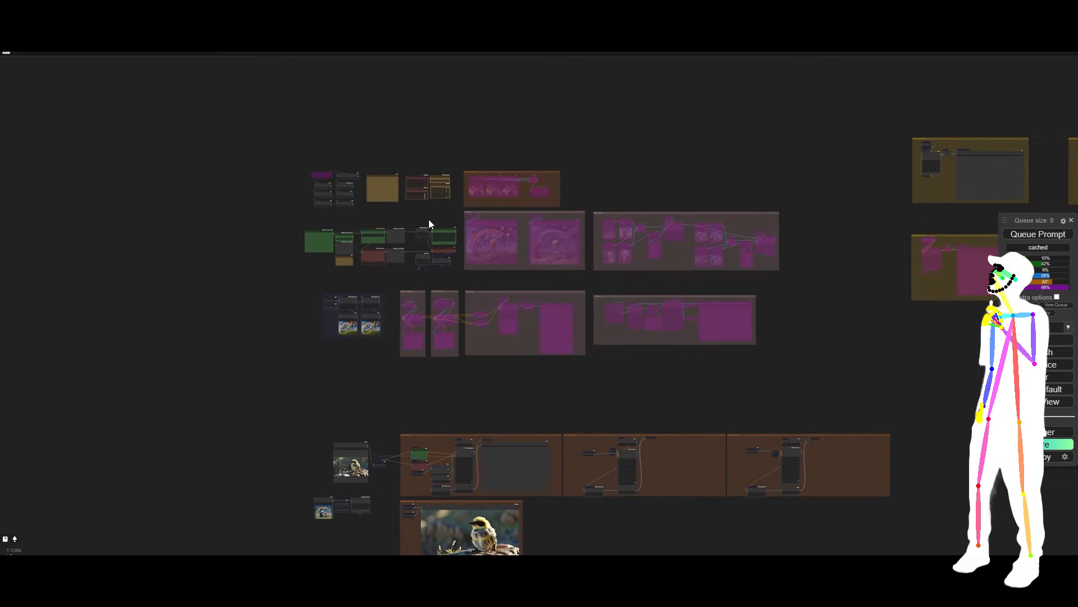
scroll(430, 174, "up", 6)
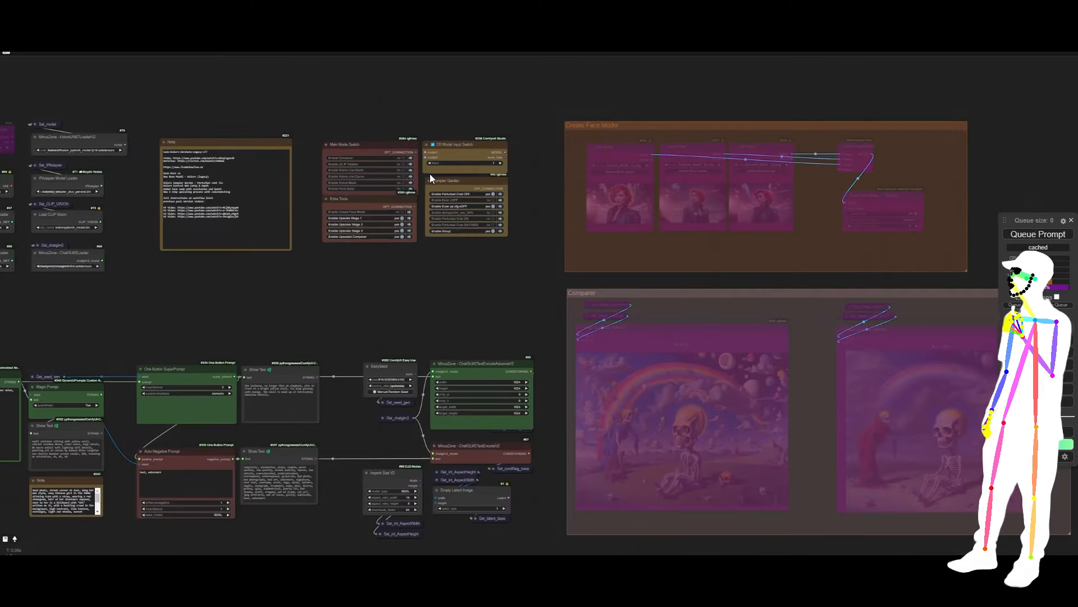
scroll(419, 179, "up", 3)
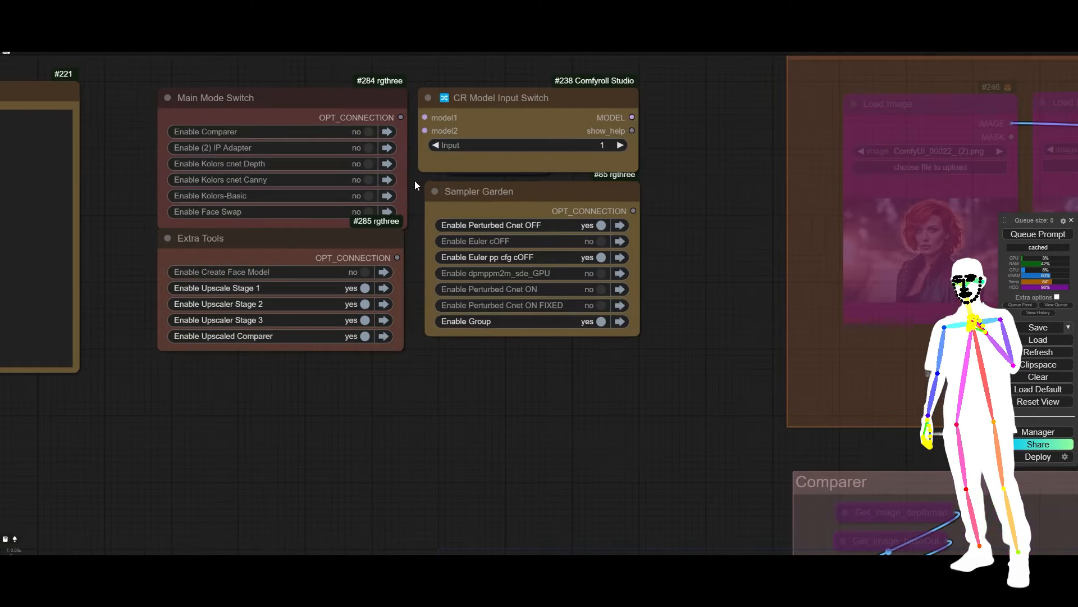
left_click_drag(424, 186, 458, 234)
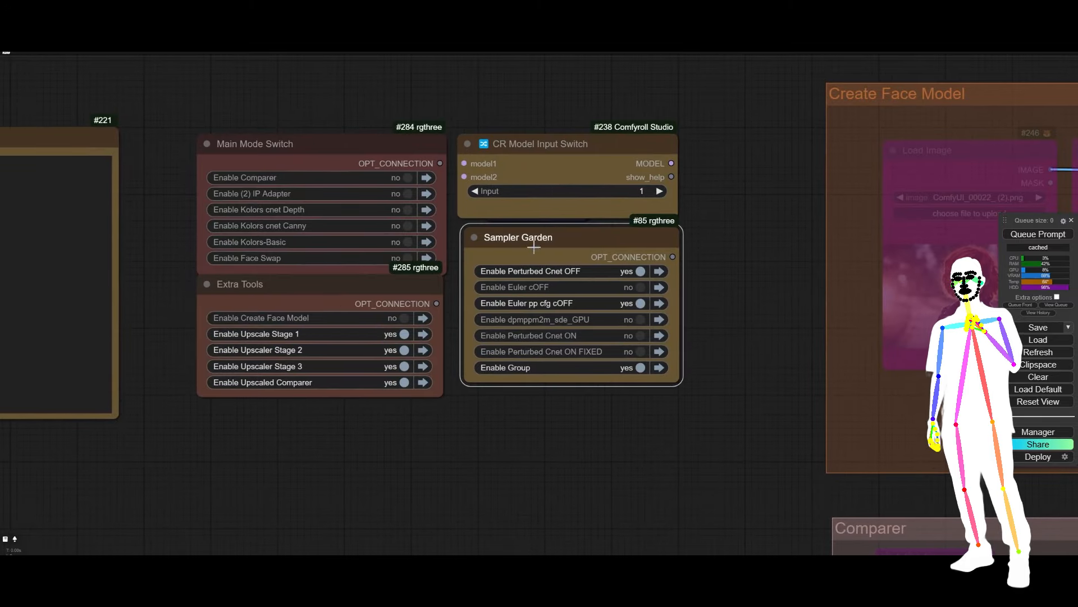
mouse_move(547, 240)
left_mouse_down()
mouse_move(569, 245)
mouse_move(544, 246)
left_mouse_up()
Shift the Main Mode Switch node slightly up and the Extra Tools node slightly down to separate the two.
mouse_move(316, 149)
left_mouse_down()
mouse_move(317, 124)
mouse_move(314, 136)
left_mouse_up()
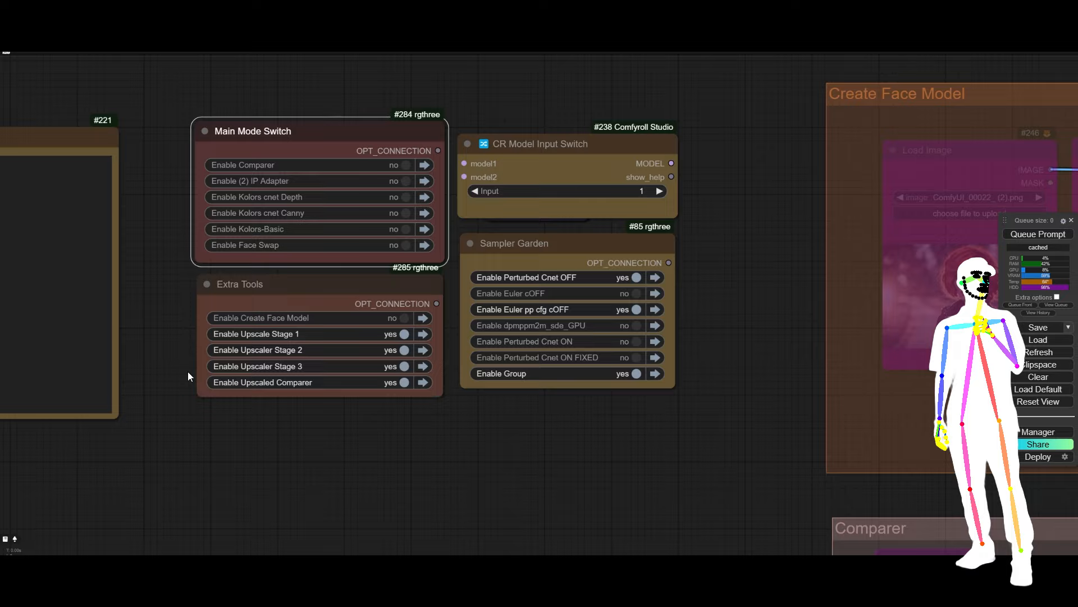
left_click_drag(187, 371, 203, 318)
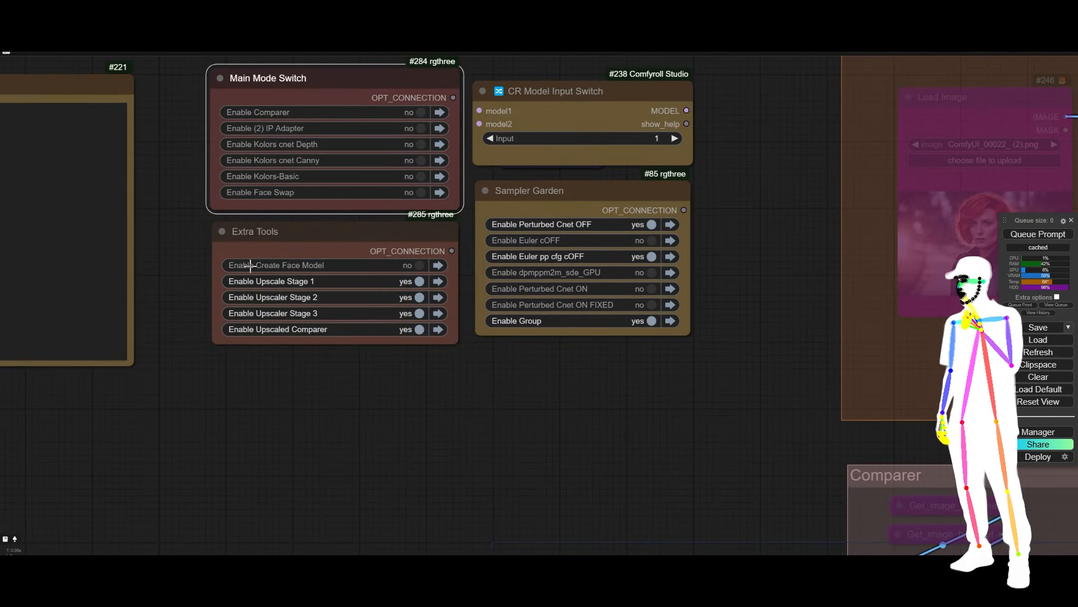
left_click_drag(308, 238, 314, 241)
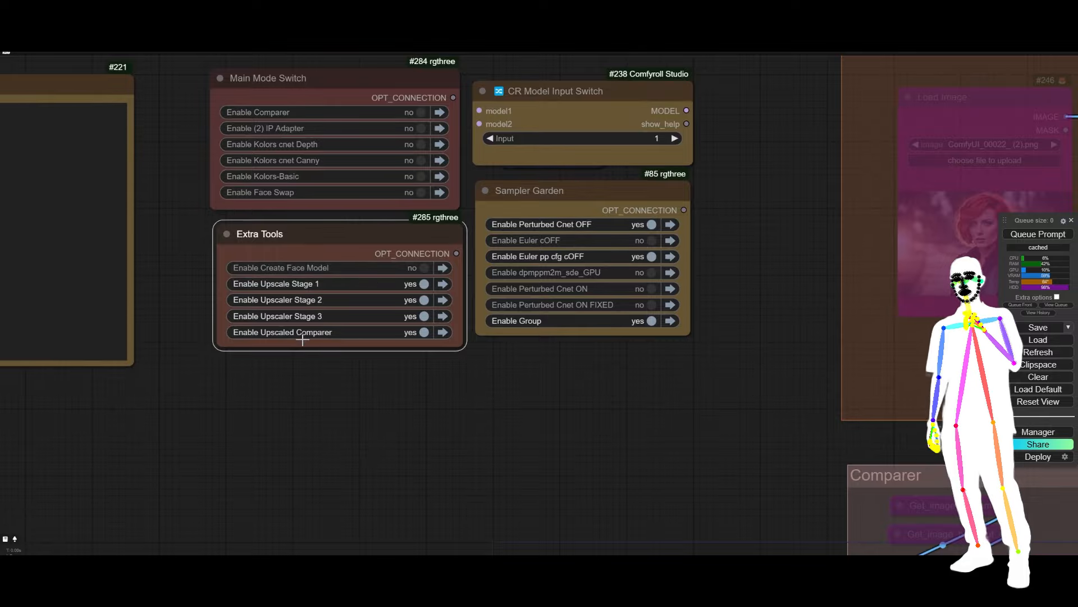
Examine the Face Swap group's ReActor nodes, including Masking Helper and Face Booster.
scroll(179, 162, "down", 15)
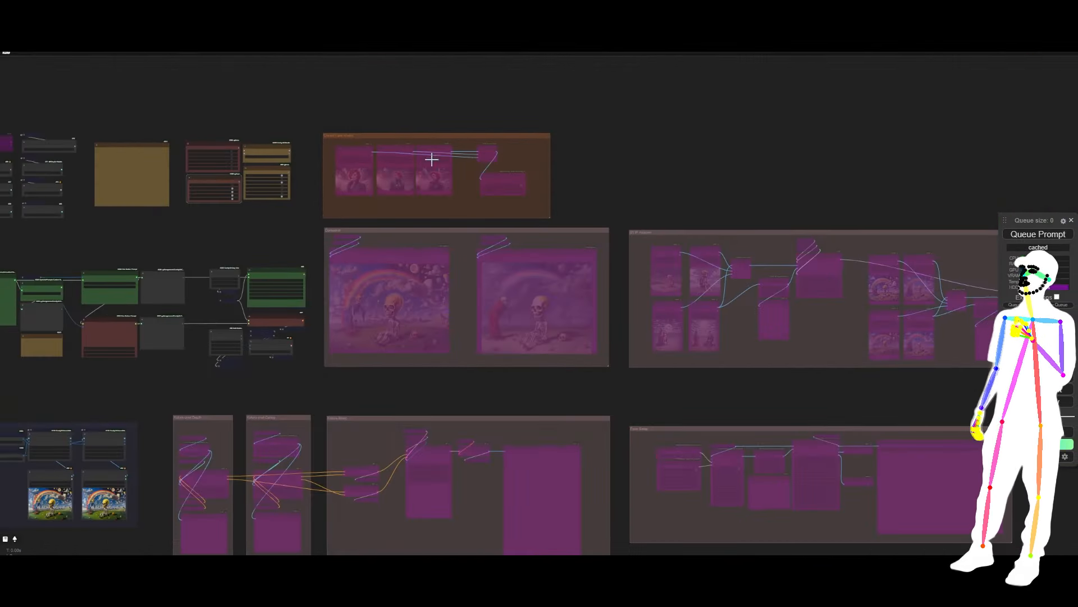
left_click_drag(255, 233, 100, 62)
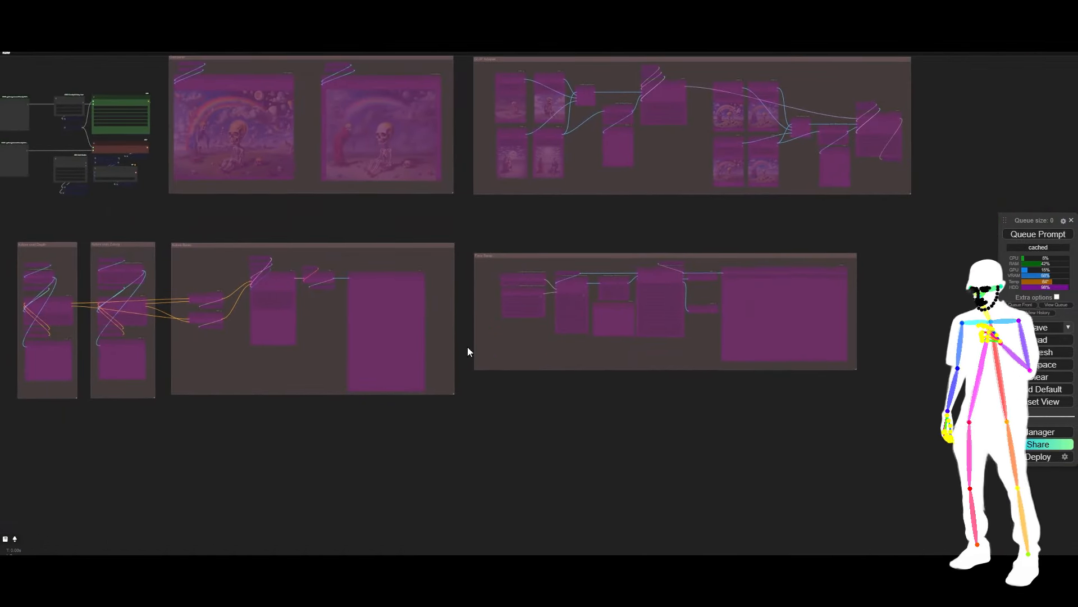
scroll(709, 326, "up", 13)
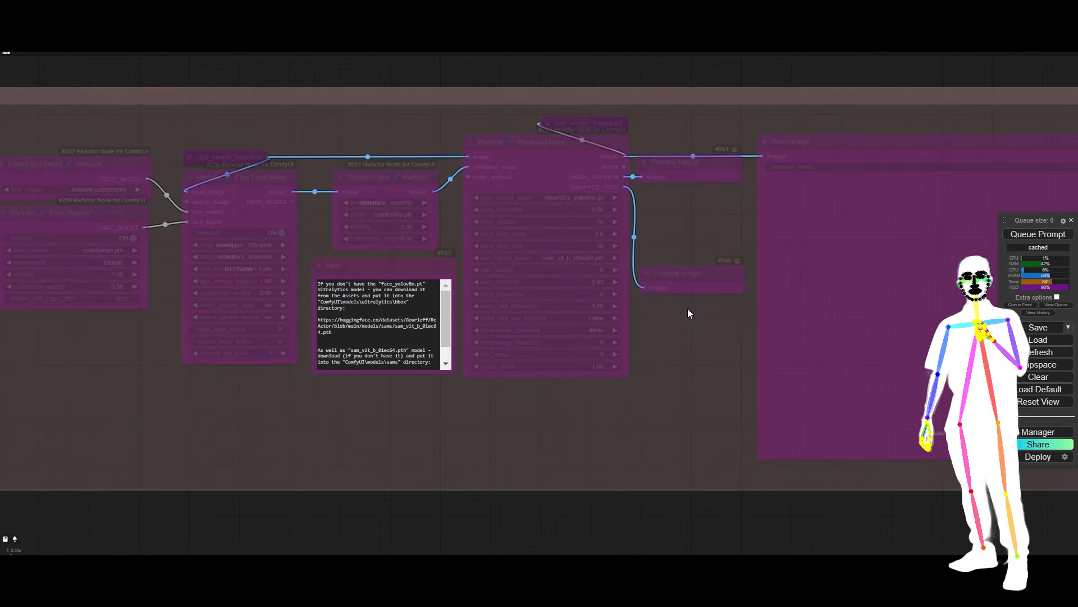
left_click(533, 173)
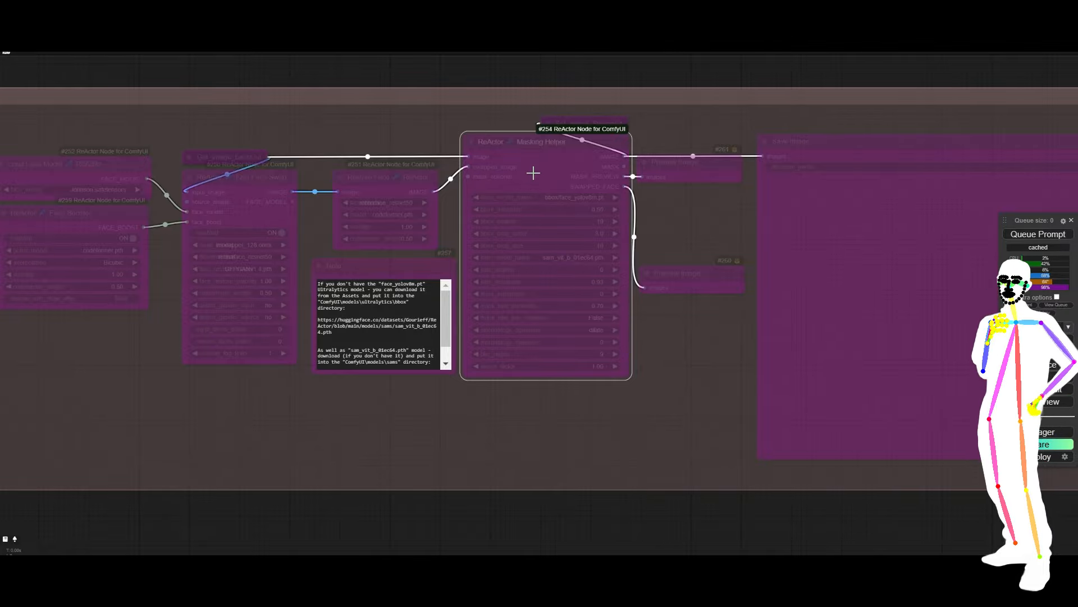
scroll(494, 412, "down", 3)
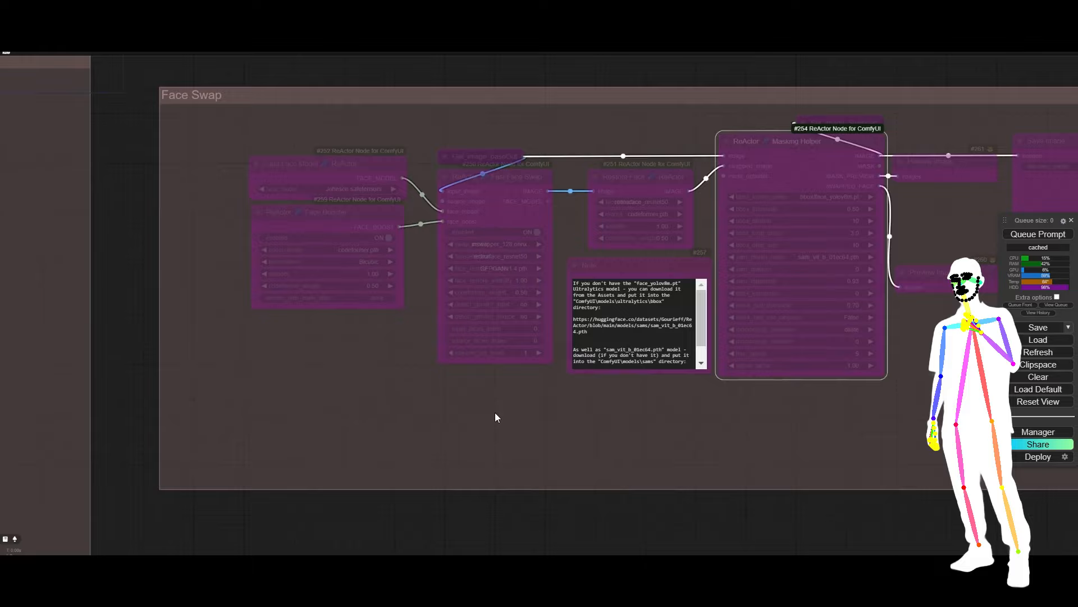
scroll(306, 294, "up", 7)
left_click(321, 177)
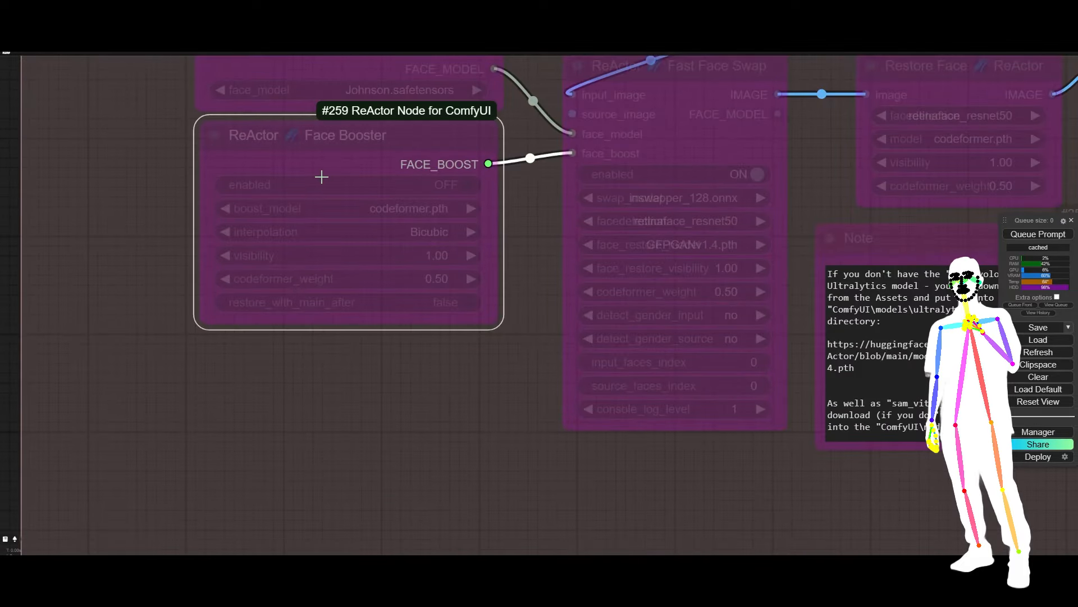
Examine the upscaler section's Load Image node holding the bird picture and the Set_image_Input node it feeds.
scroll(475, 274, "down", 8)
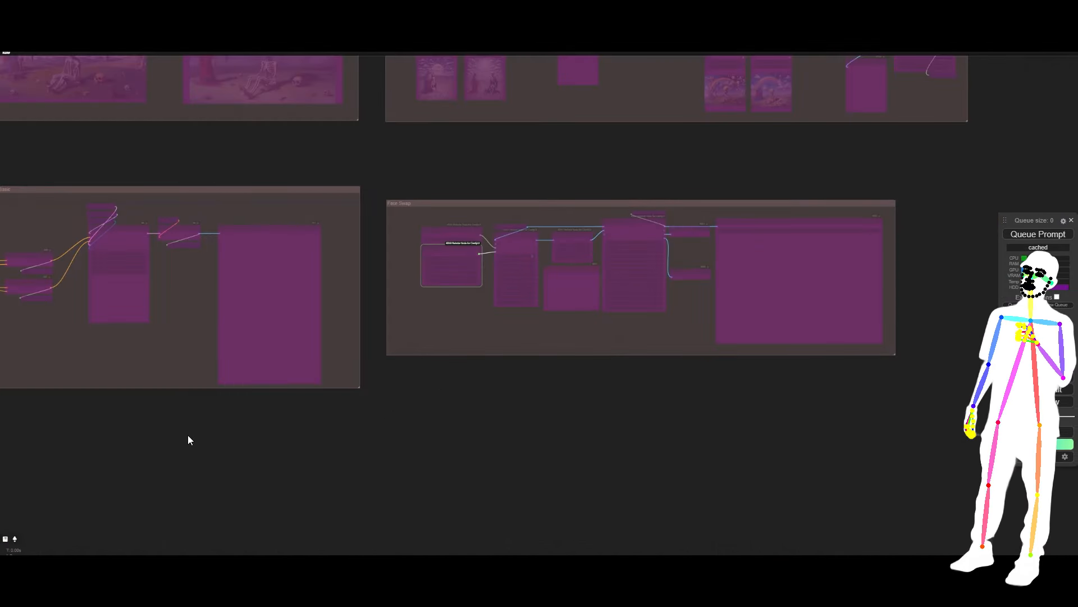
left_click_drag(188, 434, 665, 356)
scroll(665, 359, "down", 5)
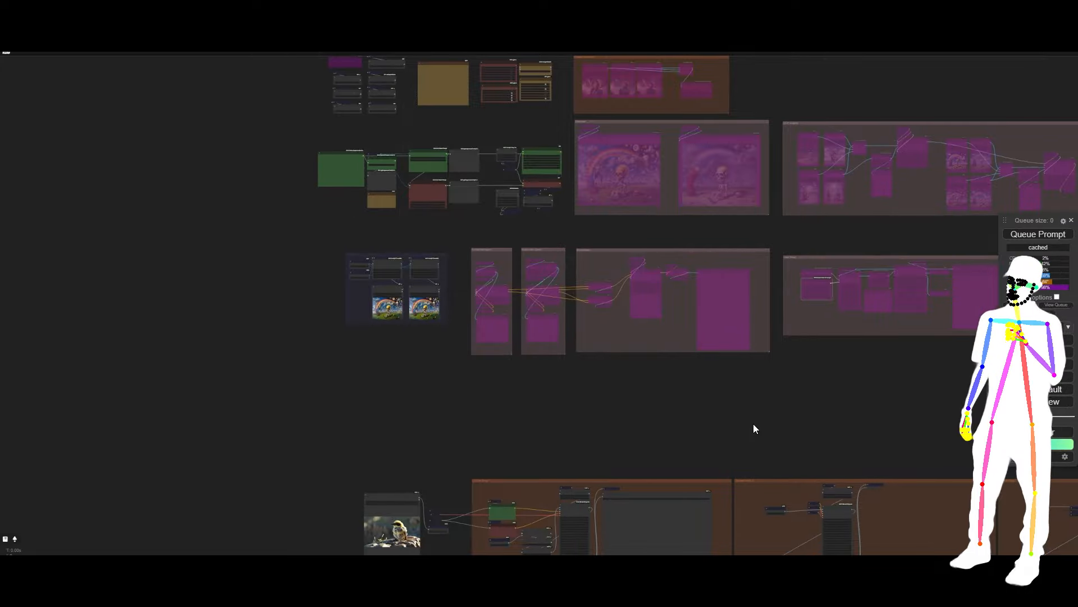
left_click_drag(754, 423, 692, 211)
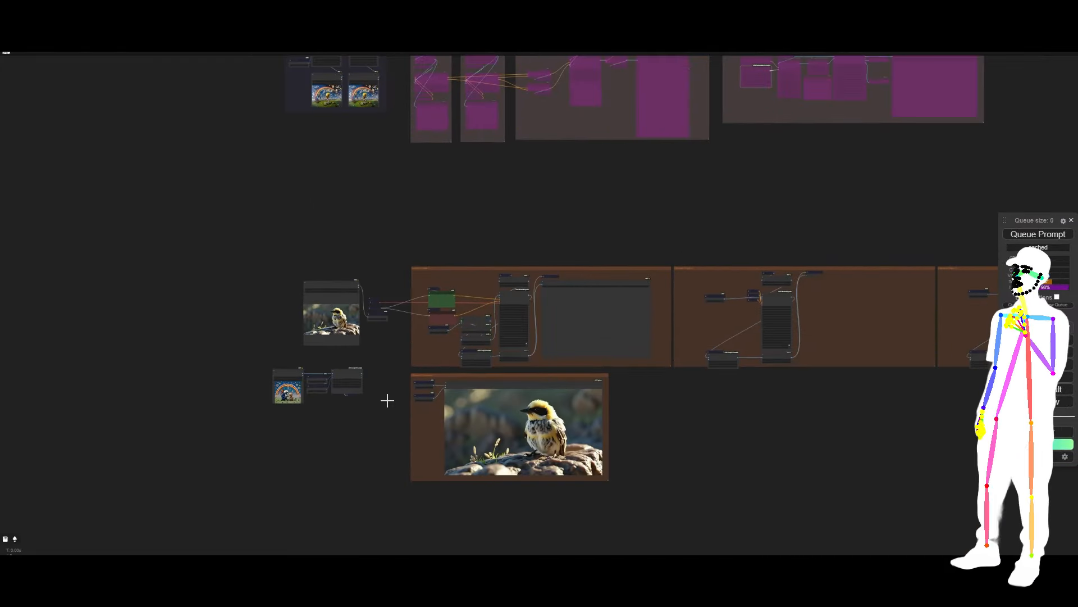
scroll(387, 400, "up", 2)
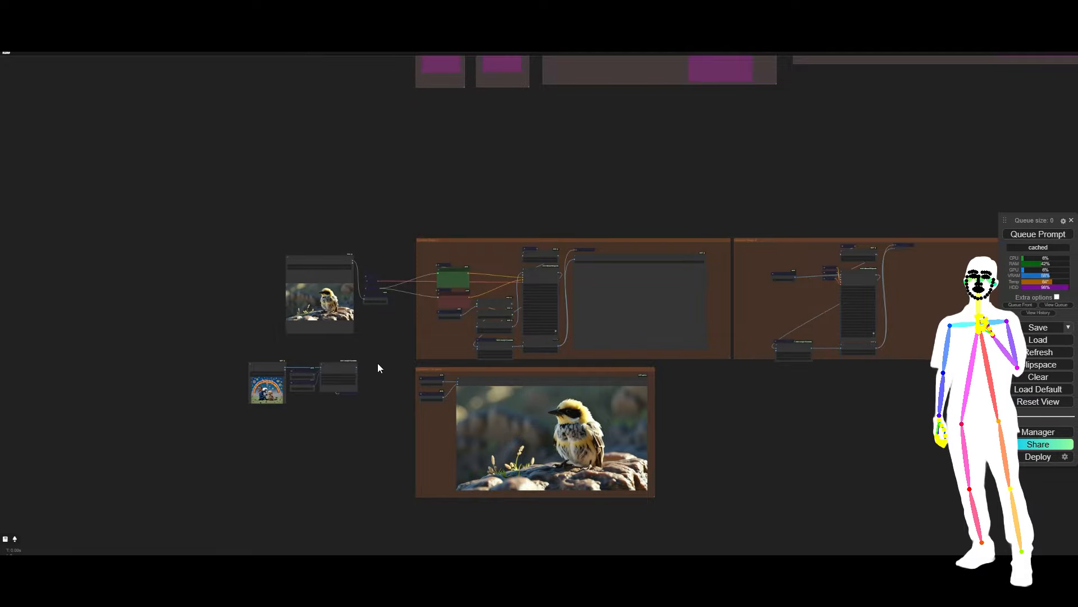
scroll(312, 344, "up", 10)
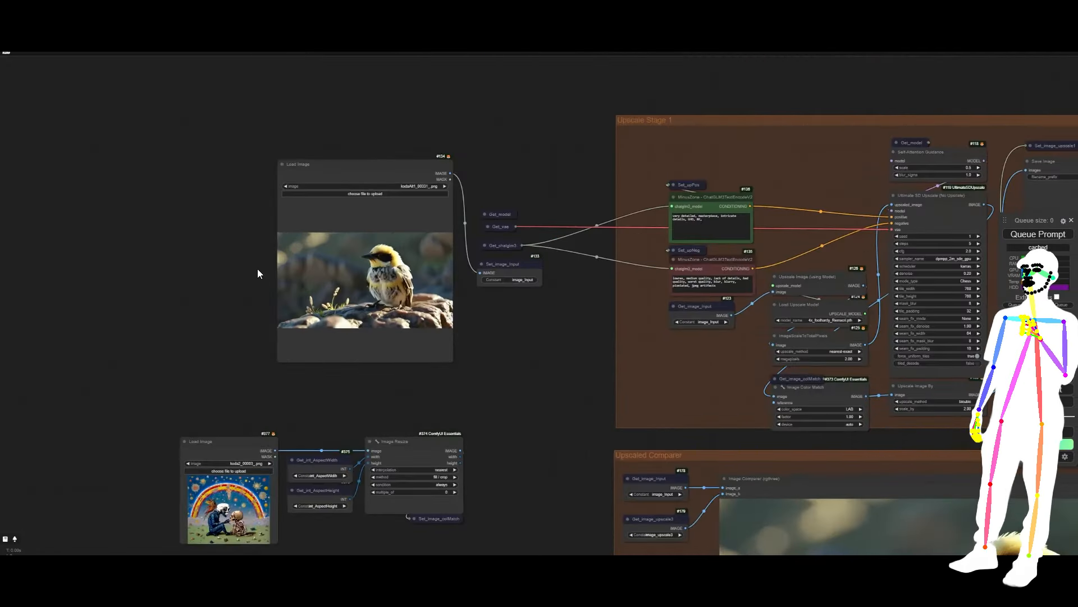
scroll(257, 273, "up", 7)
mouse_move(830, 382)
left_mouse_down()
mouse_move(754, 372)
mouse_move(837, 396)
left_mouse_up()
scroll(754, 374, "up", 5)
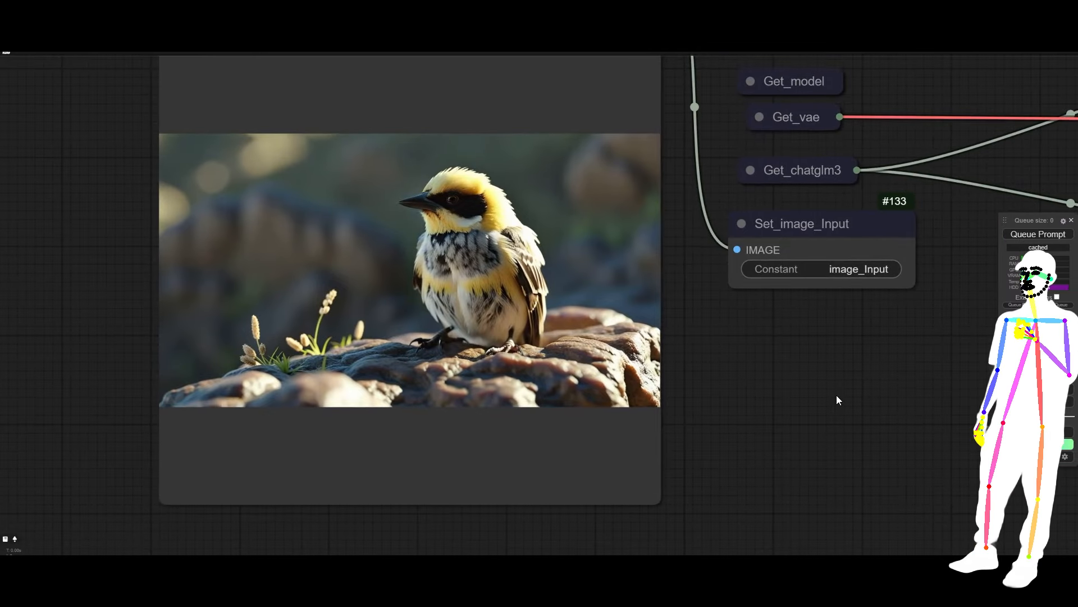
Examine the color-match reference Load Image node and the aspect width and height getters feeding its Image Resize node.
left_click_drag(865, 463, 794, 164)
left_click_drag(766, 457, 1041, 129)
left_click_drag(232, 502, 311, 444)
scroll(311, 444, "up", 4)
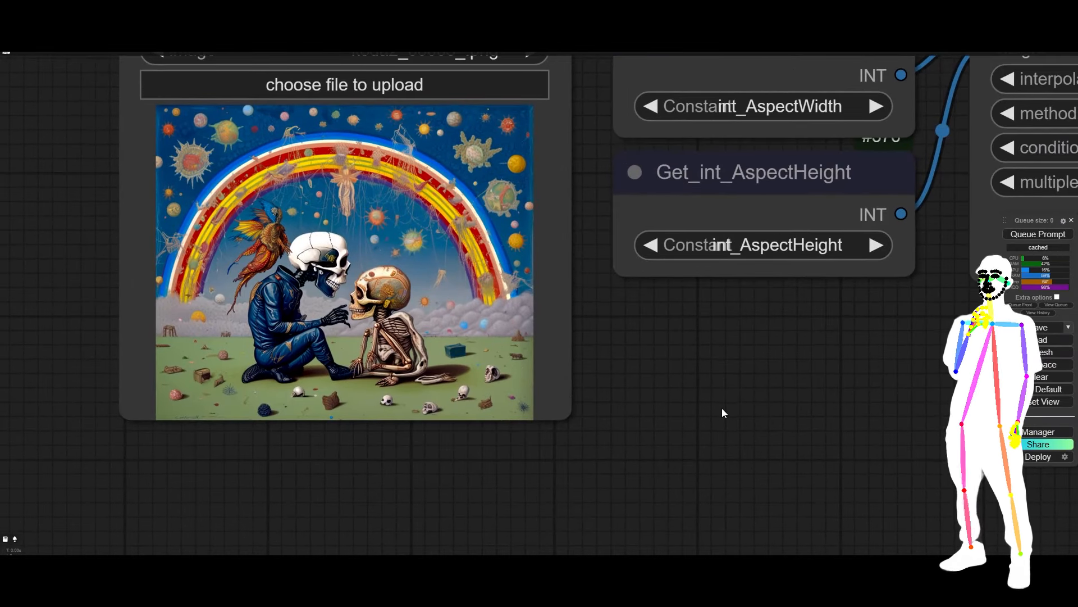
scroll(713, 413, "up", 1)
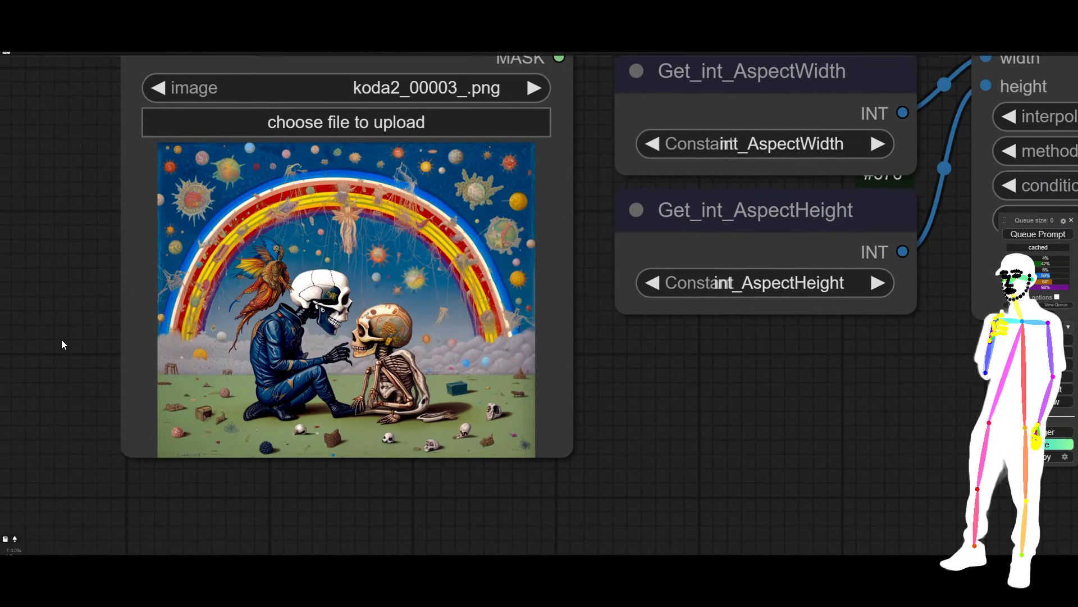
scroll(62, 344, "down", 10)
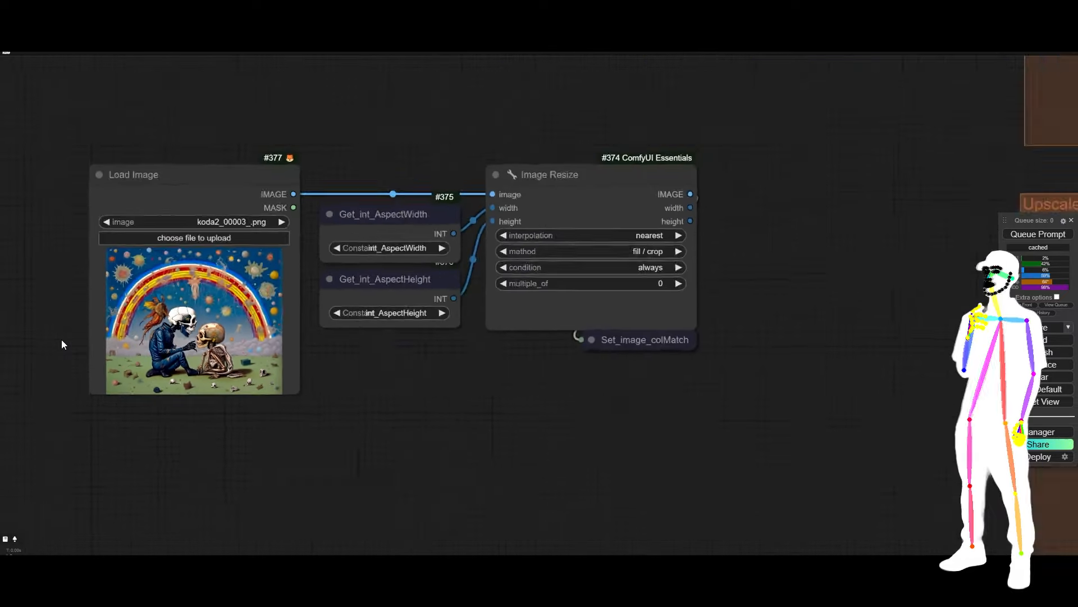
scroll(61, 339, "down", 3)
Examine the bird image in the Upscaled Comparer group's Image Comparer node.
left_click_drag(268, 437, 38, 307)
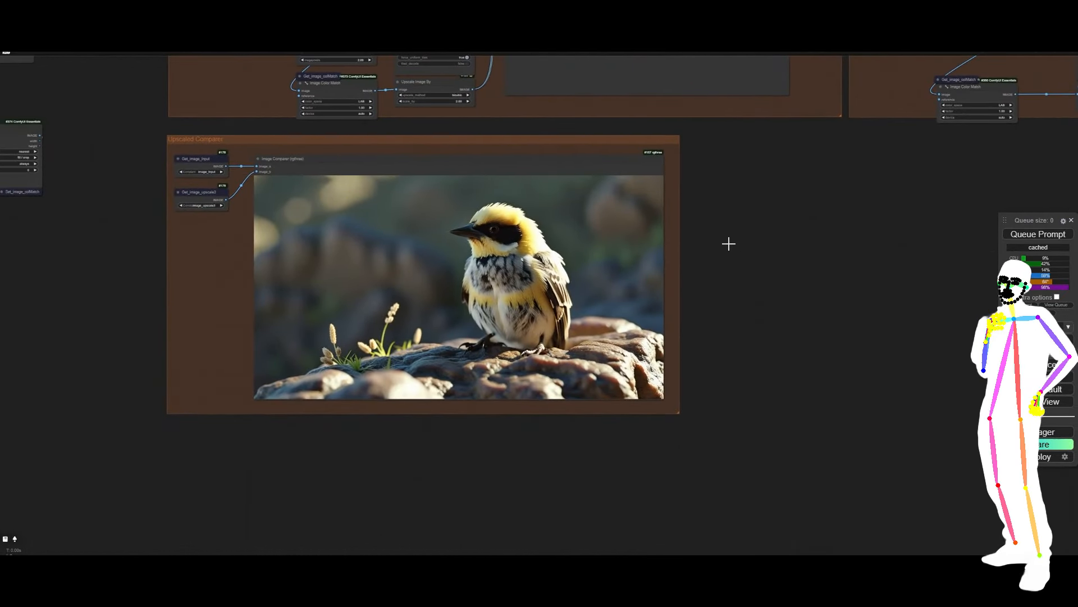
scroll(730, 243, "up", 3)
left_click_drag(709, 246, 829, 221)
scroll(871, 269, "up", 3)
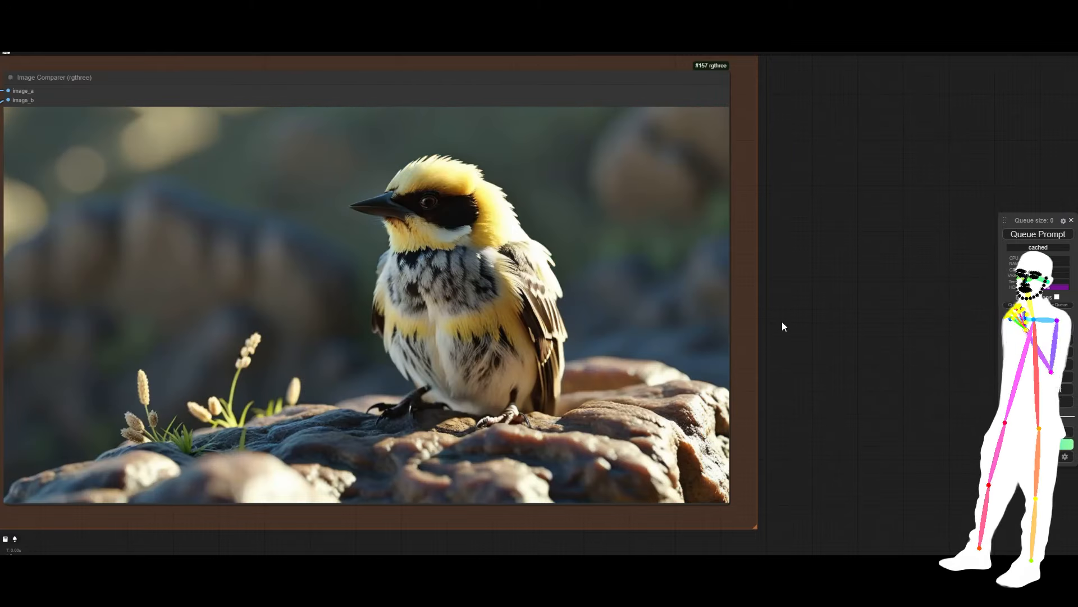
scroll(786, 333, "down", 10)
left_click_drag(797, 320, 790, 351)
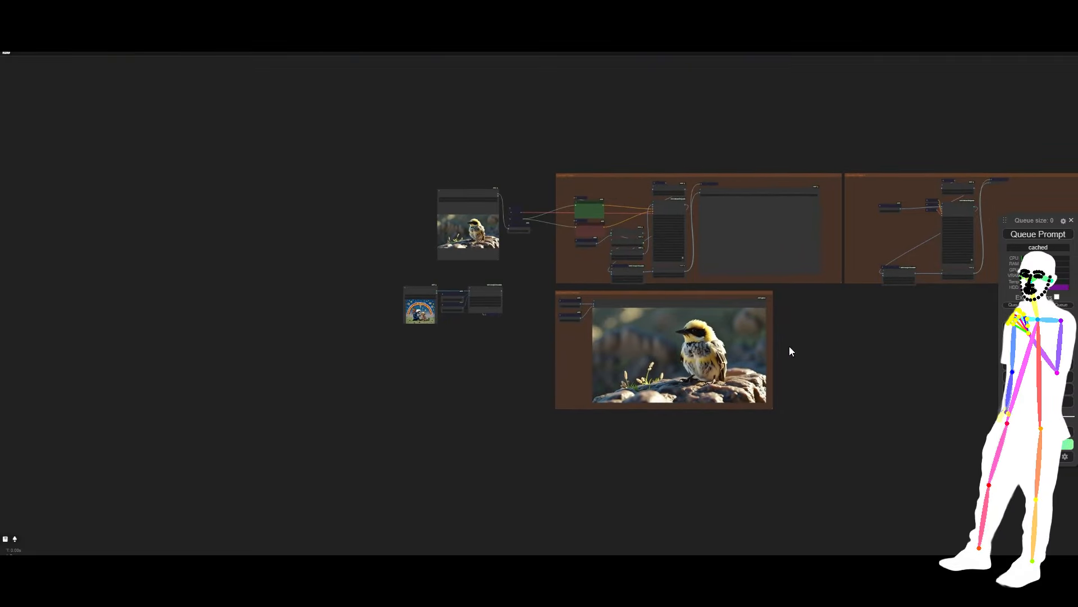
Trace the color-match reference from the Image Resize node to the Image Color Match node in Upscale Stage 1.
scroll(443, 271, "up", 10)
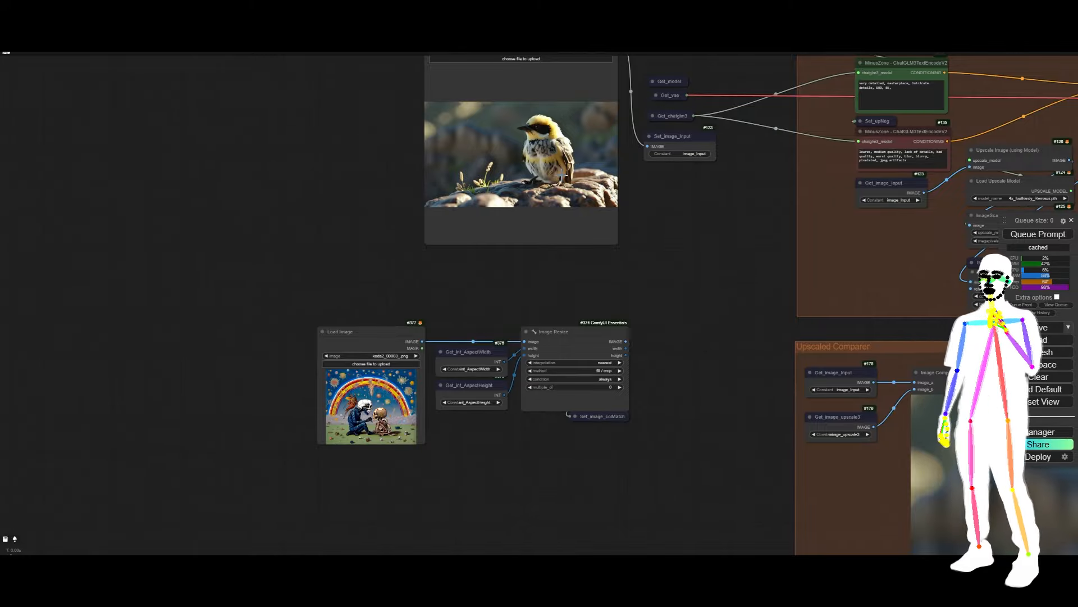
scroll(73, 224, "down", 6)
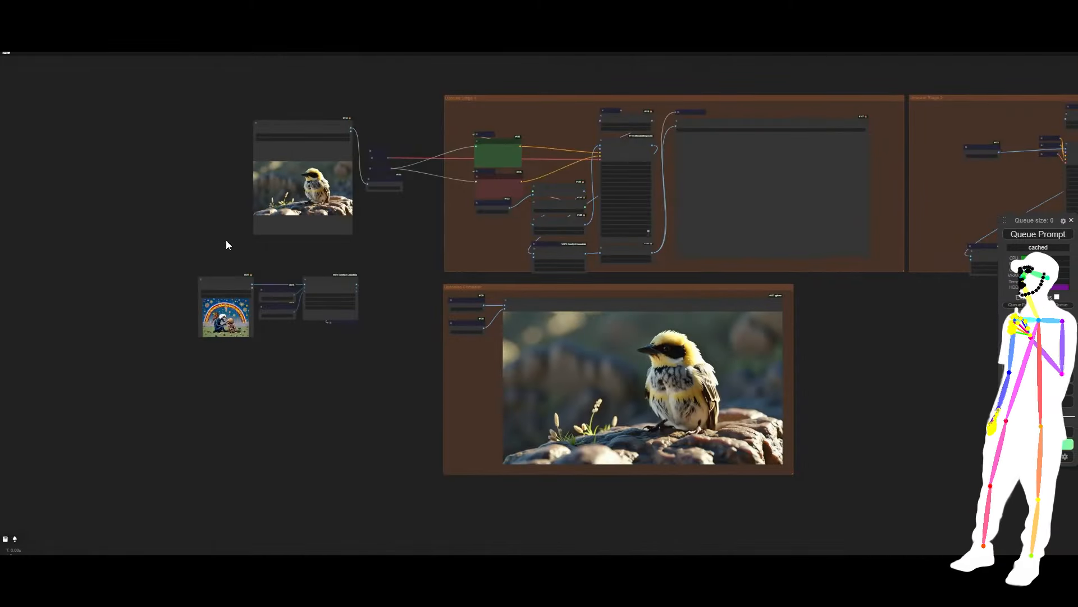
left_click_drag(857, 318, 653, 336)
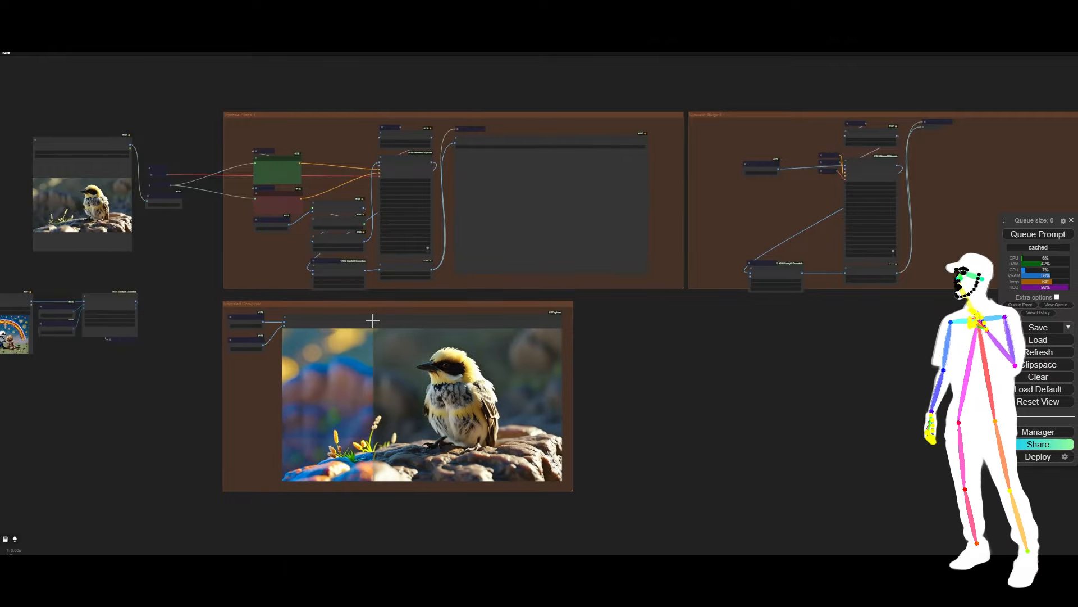
scroll(374, 287, "up", 7)
scroll(374, 288, "up", 5)
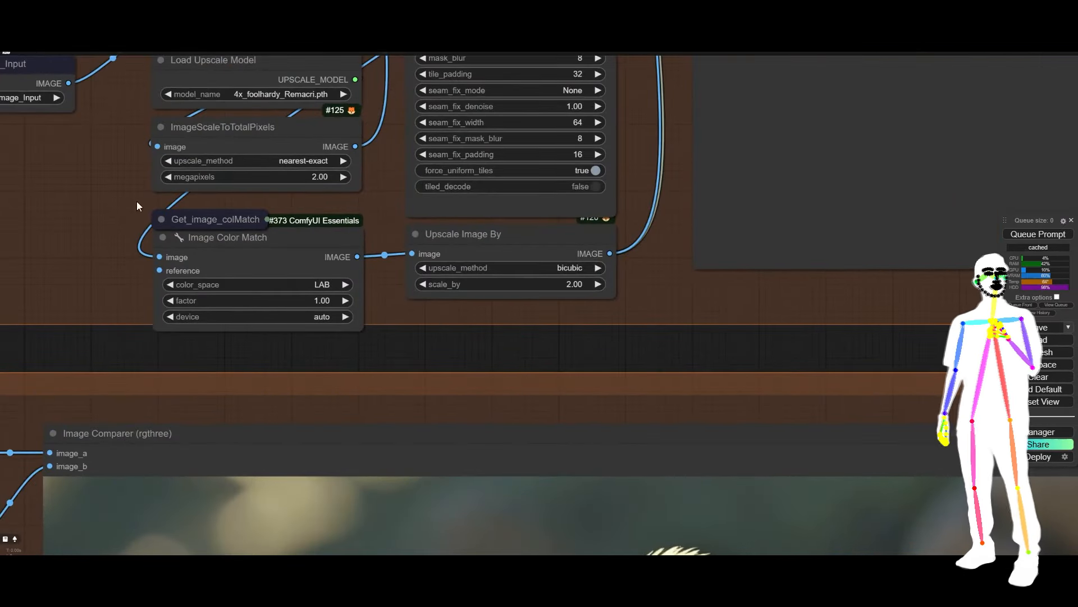
Look over the row of three upscale stages and the two Load Image nodes that supply it.
scroll(72, 278, "down", 12)
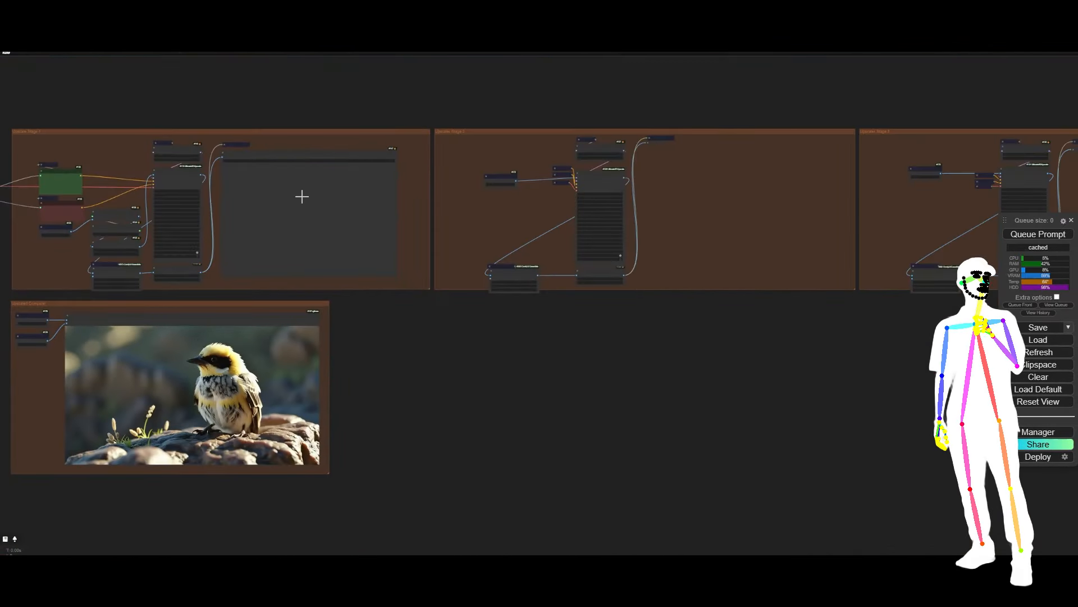
left_click_drag(705, 310, 513, 299)
scroll(762, 380, "down", 6)
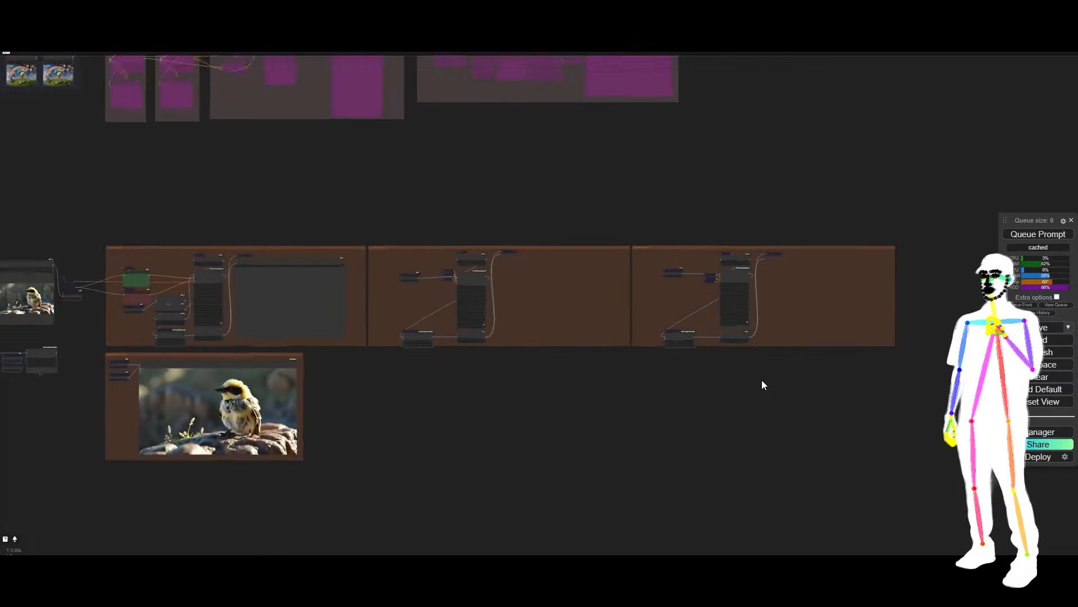
left_click_drag(445, 464, 716, 433)
scroll(307, 302, "up", 15)
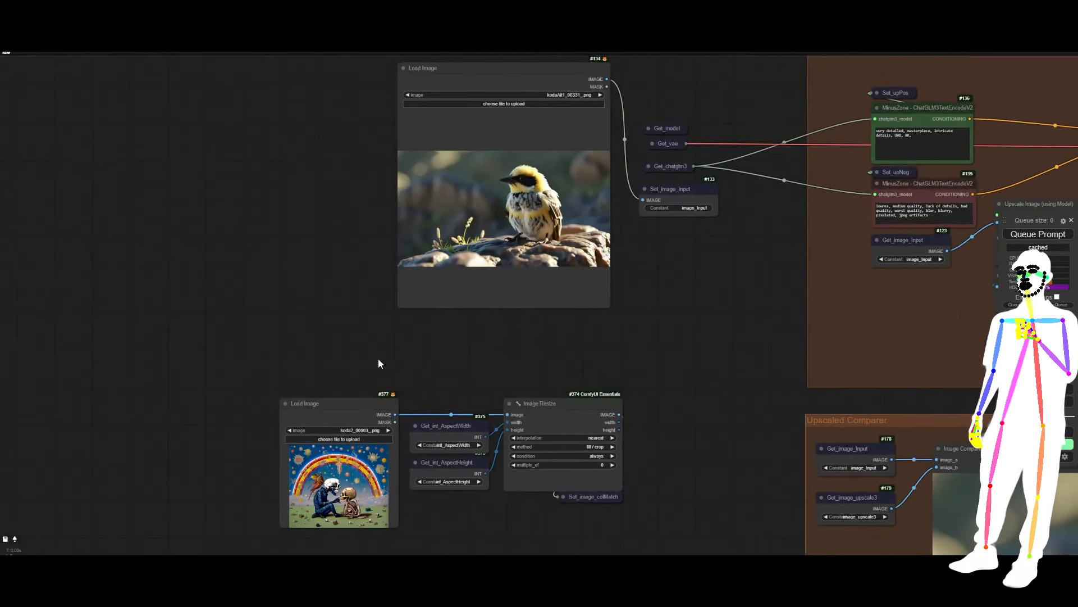
left_click_drag(421, 365, 213, 361)
scroll(213, 361, "down", 5)
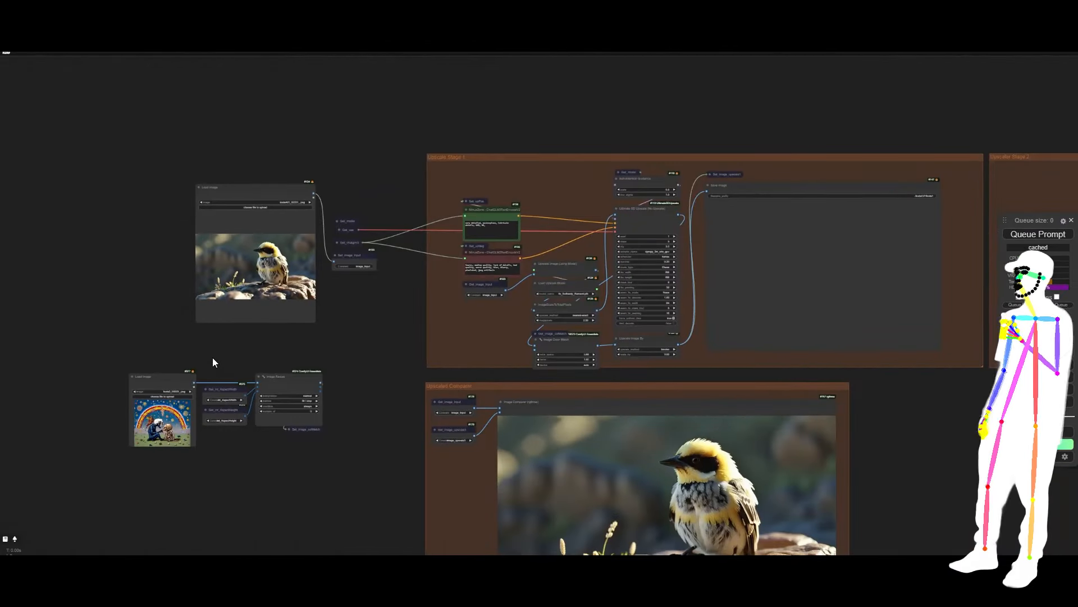
Bypass the Image Color Match node in Upscale Stage 1 and switch it back on.
left_click(564, 351)
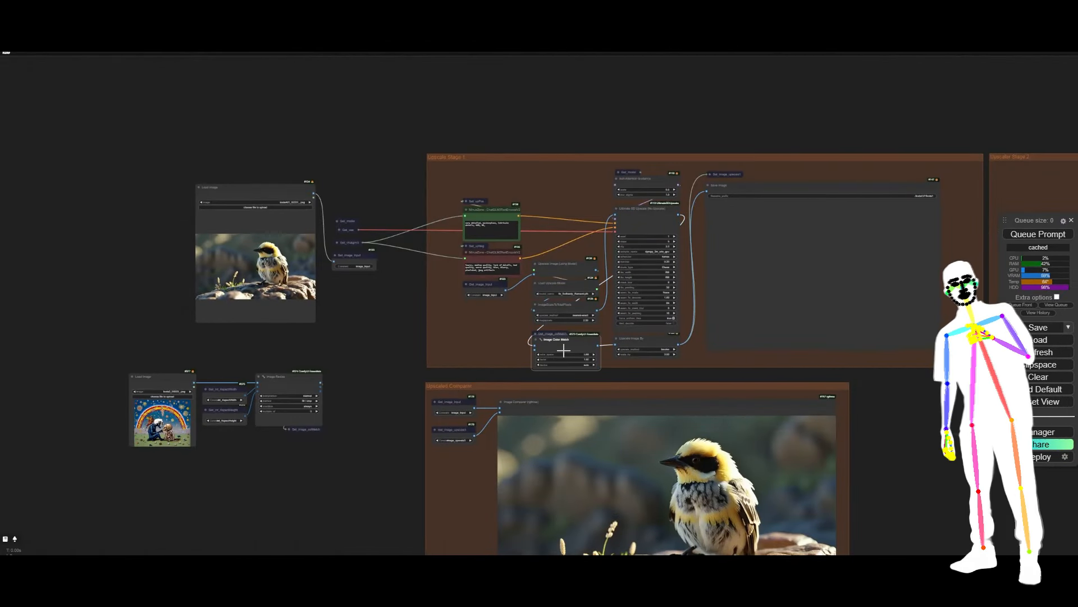
key("ctrl+b")
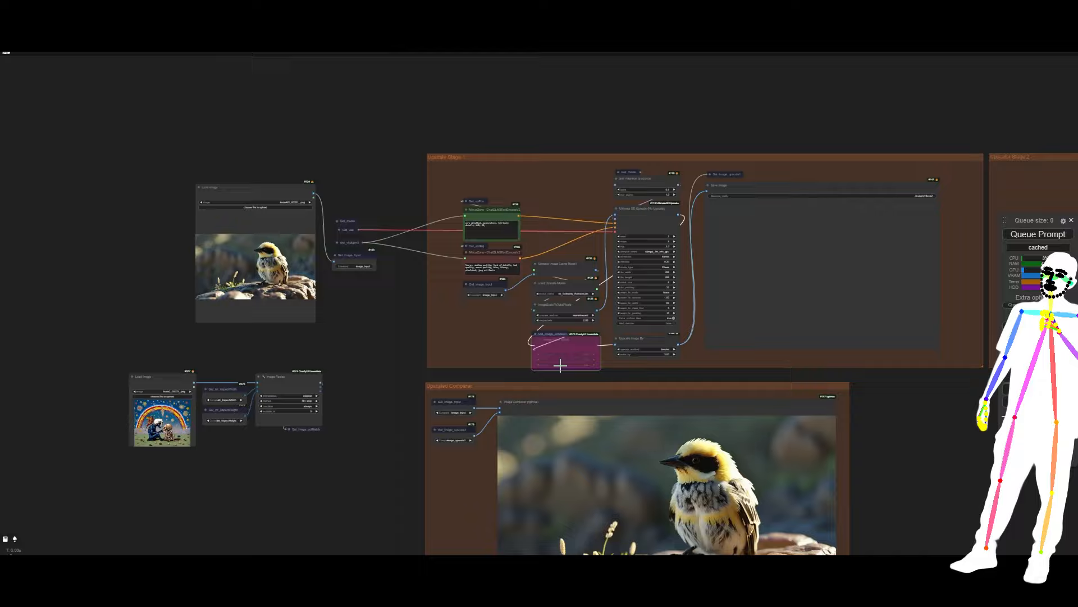
key("ctrl+b")
Survey the whole Kolors workflow, from the upscale stages up to the bypassed comparer and face swap groups.
scroll(369, 366, "down", 5)
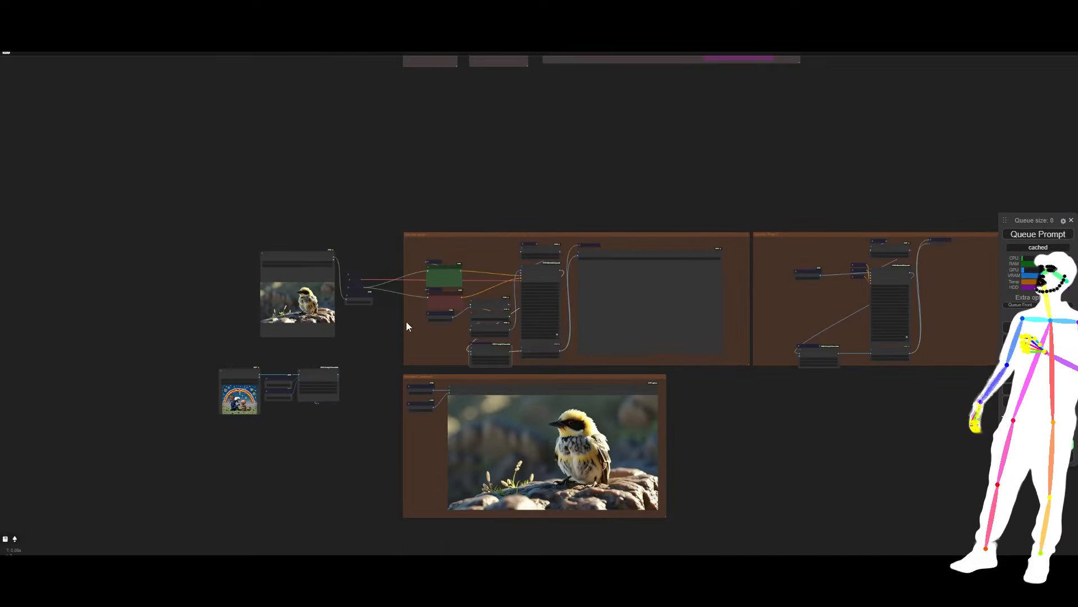
left_click_drag(646, 145, 555, 491)
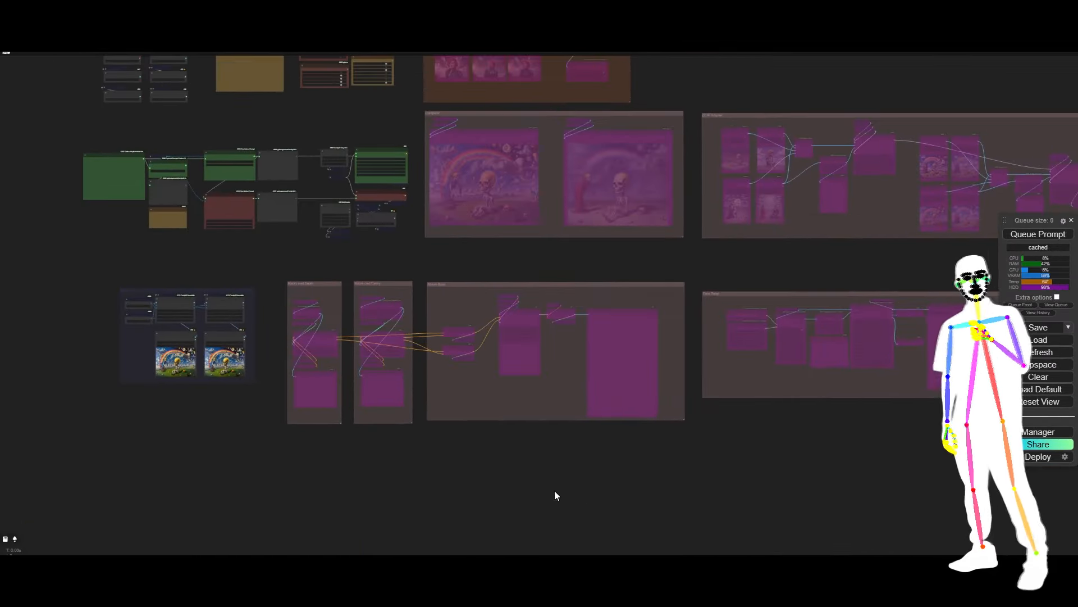
scroll(399, 268, "down", 8)
left_click_drag(672, 350, 522, 320)
scroll(536, 326, "down", 4)
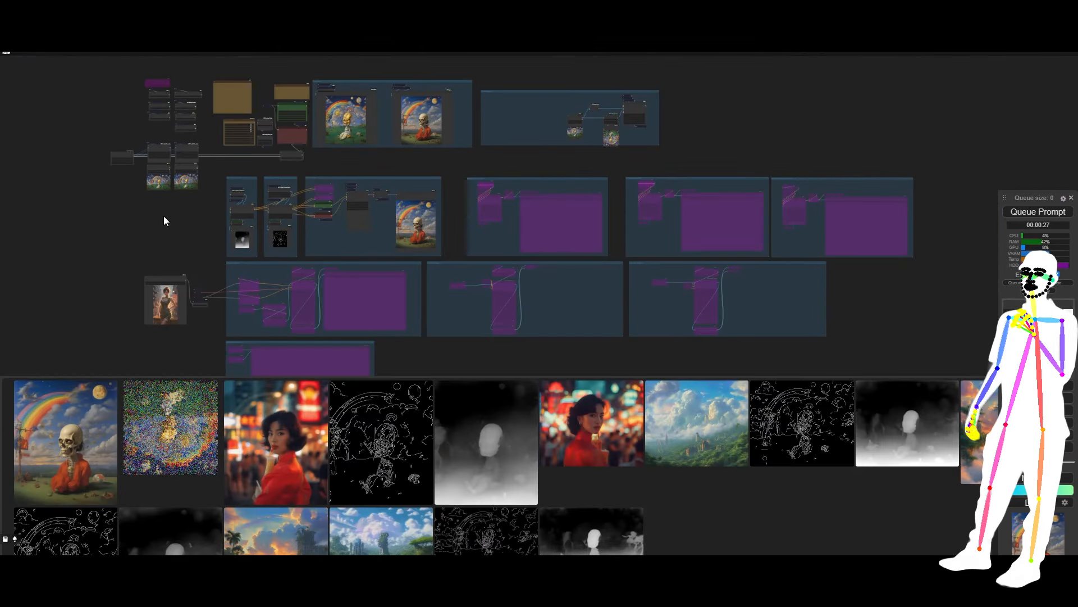
In the workflow with blue groups, set the Aspect Size V2 node's downscale_factor to 64.
scroll(113, 151, "up", 10)
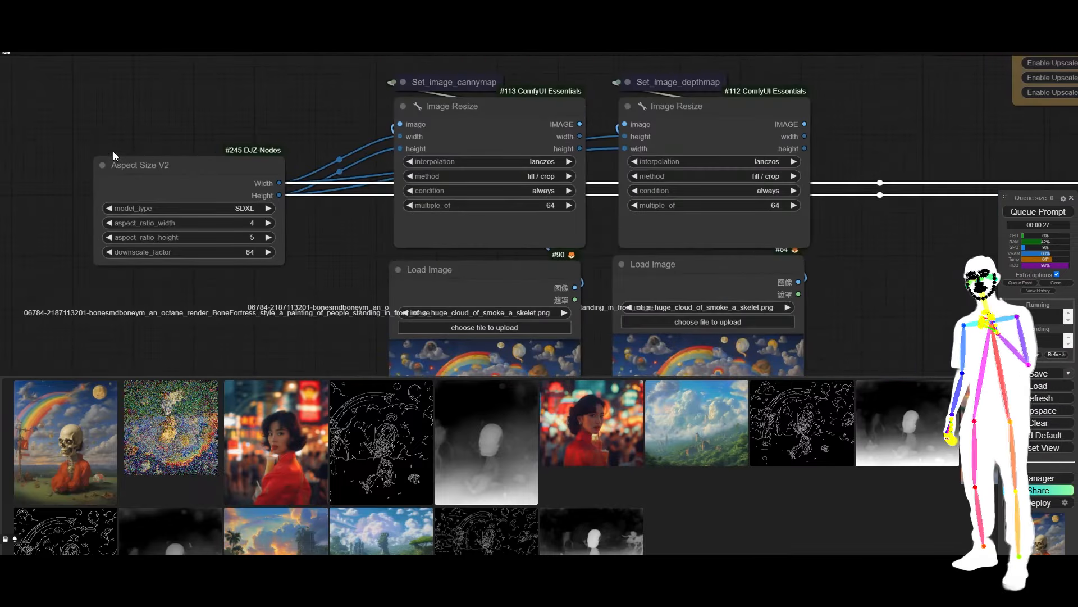
left_click(244, 252)
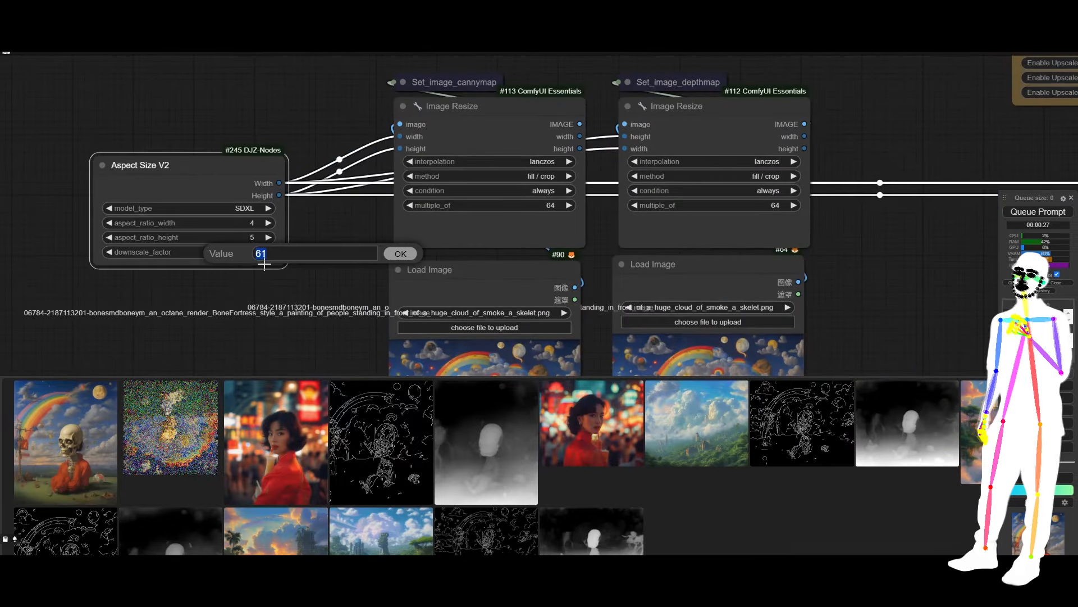
type("64")
key("Return")
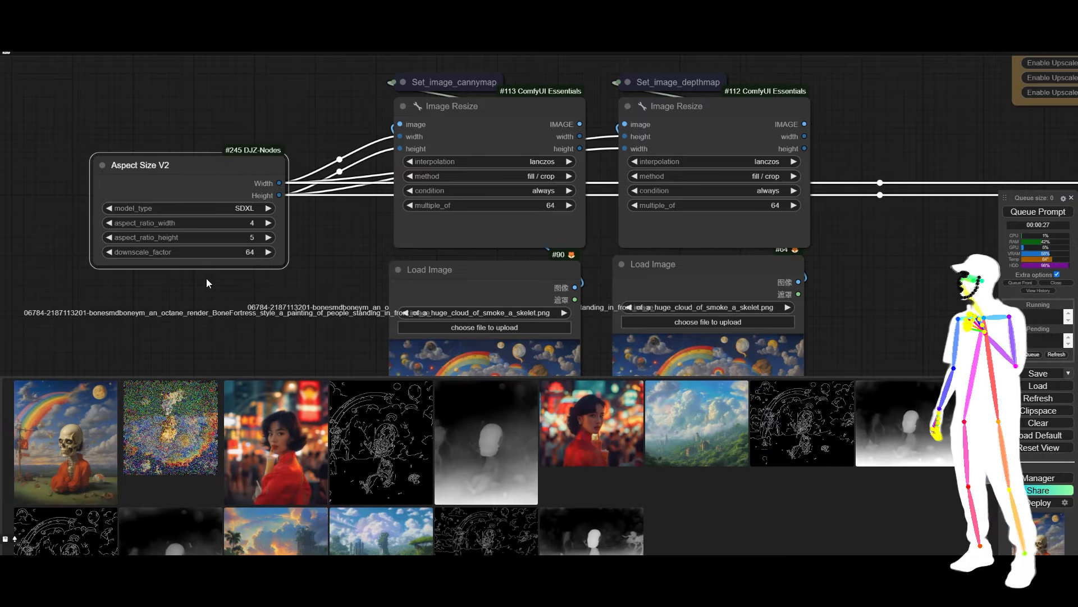
Look over the blue-grouped workflow around the Aspect Size V2 node and its connected Image Resize nodes.
scroll(207, 278, "down", 12)
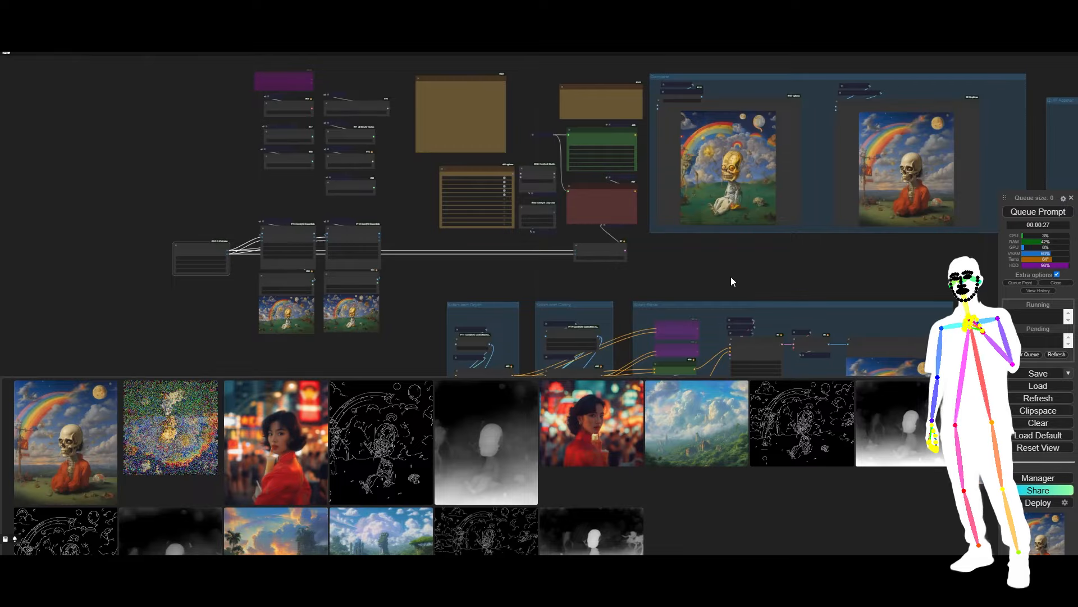
left_click_drag(732, 281, 471, 254)
scroll(593, 284, "down", 3)
scroll(592, 278, "down", 1)
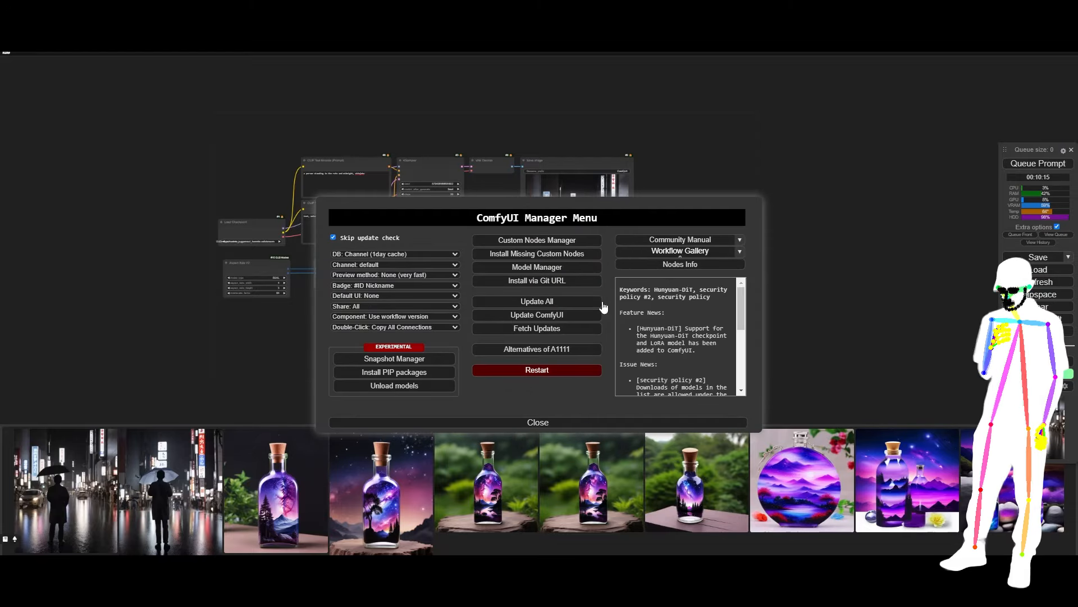
Search the custom nodes list for "djz" and open the DJZ-Nodes repository on GitHub to read its README on AspectSizeV2.
left_click(534, 241)
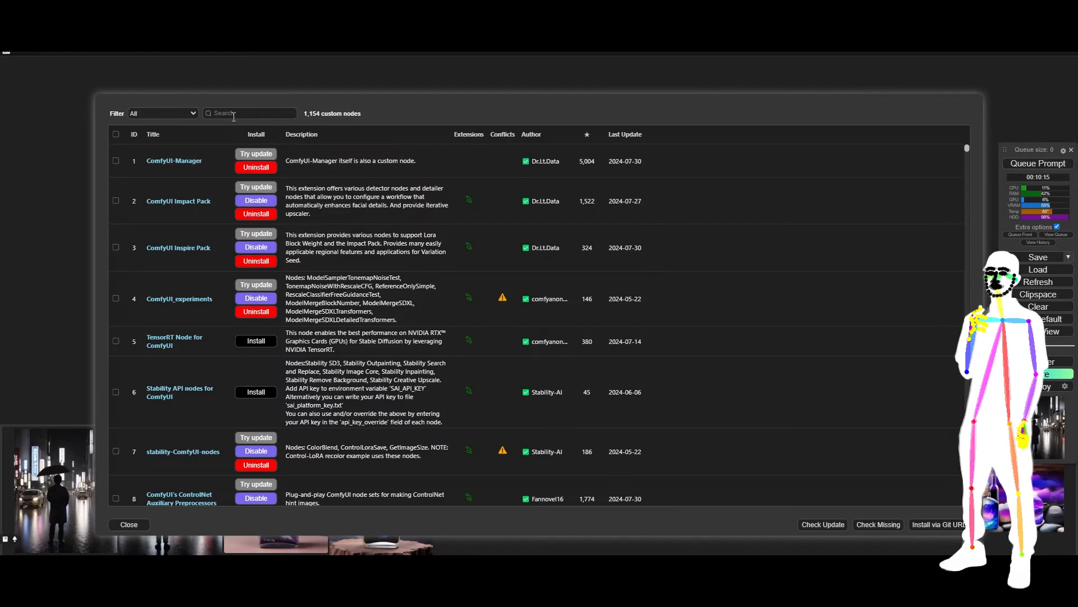
left_click(233, 114)
type("djz")
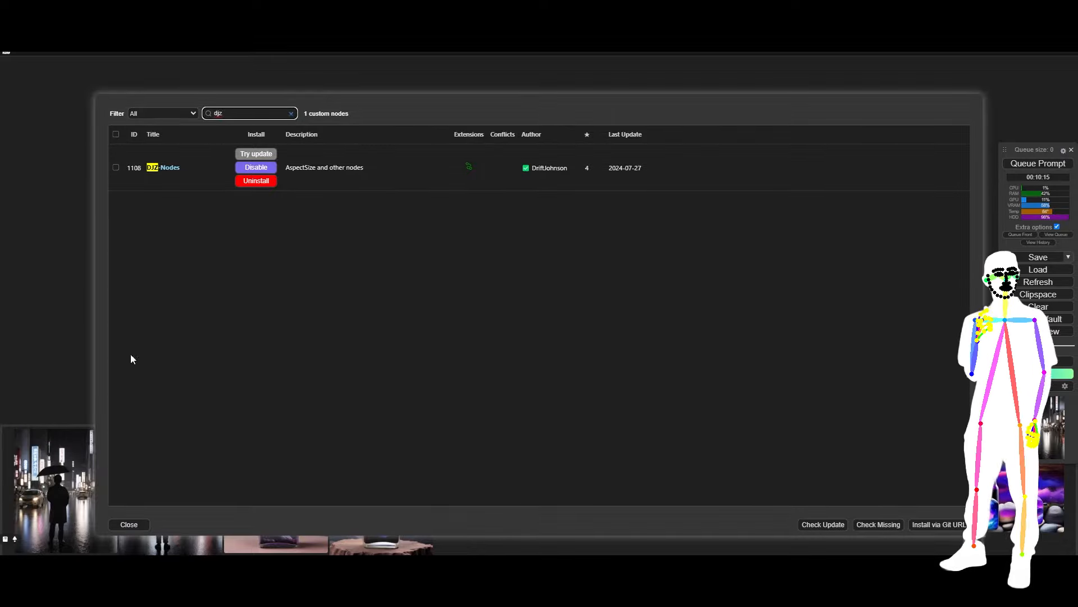
left_click(165, 168)
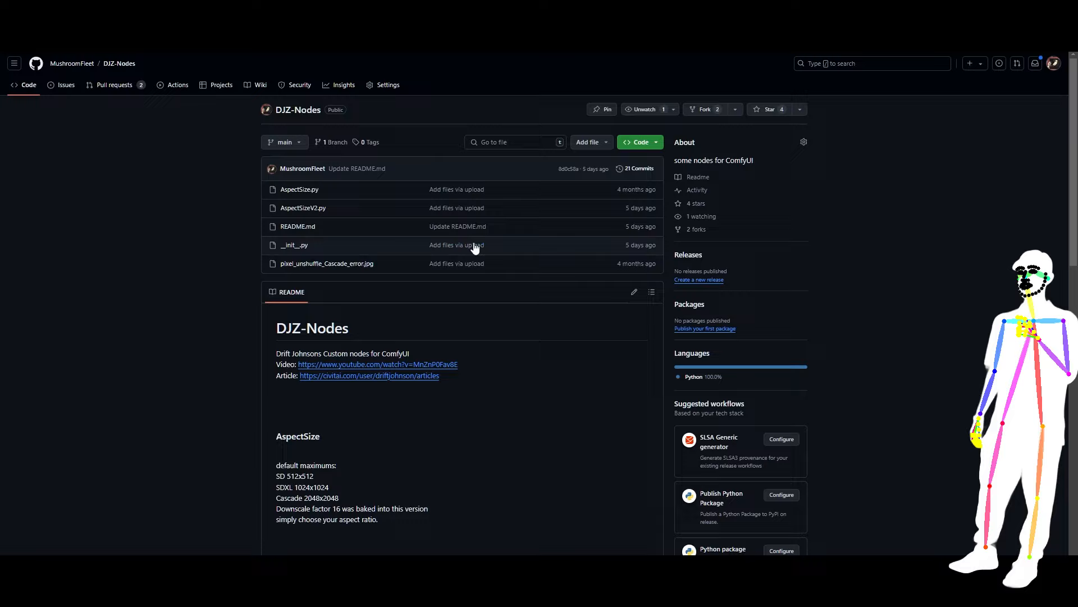
scroll(506, 453, "down", 6)
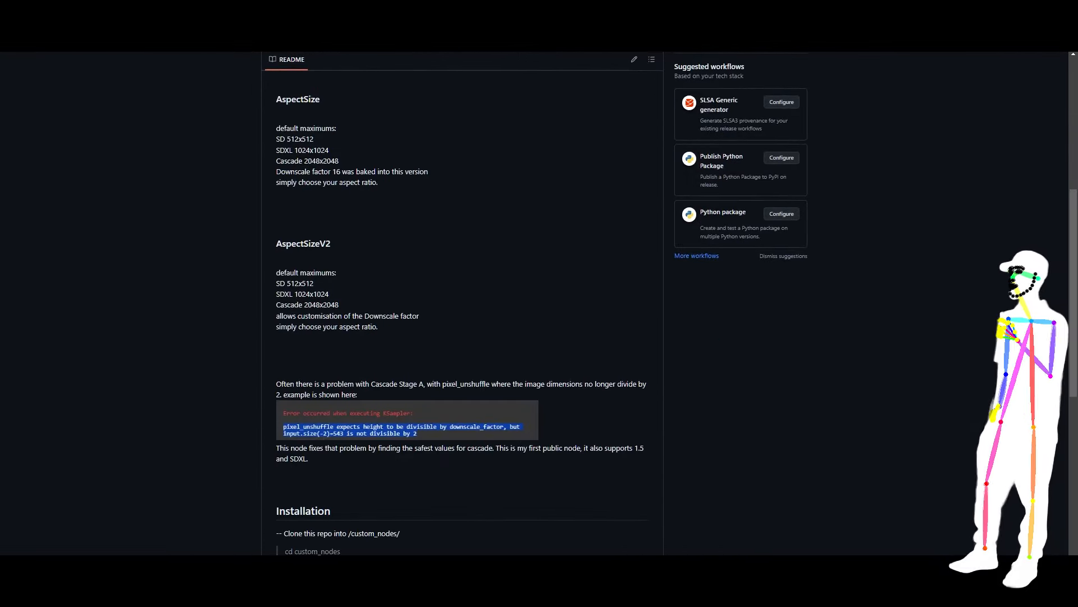
Revisit the Kolors workflow overview in ComfyUI and switch to the creator's Civitai articles and profile overview pages.
left_click(721, 10)
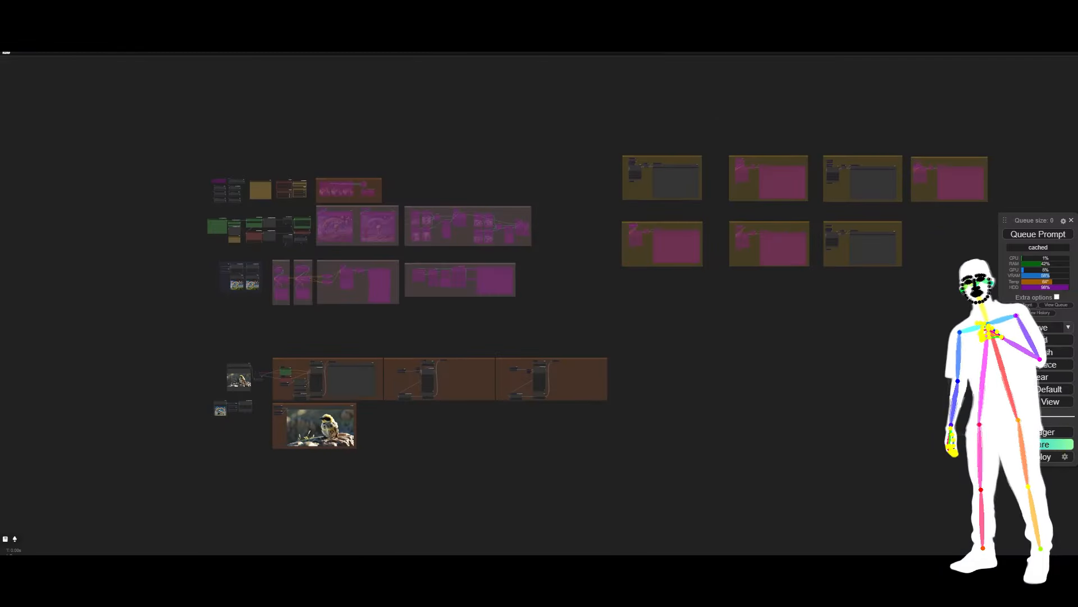
left_click_drag(740, 325, 663, 329)
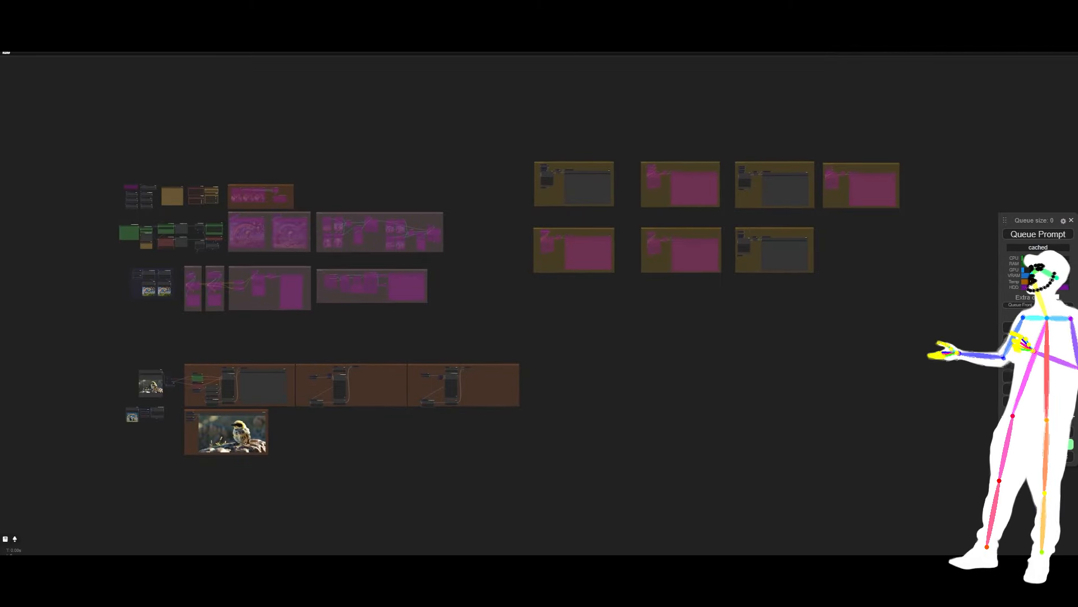
left_click(142, 10)
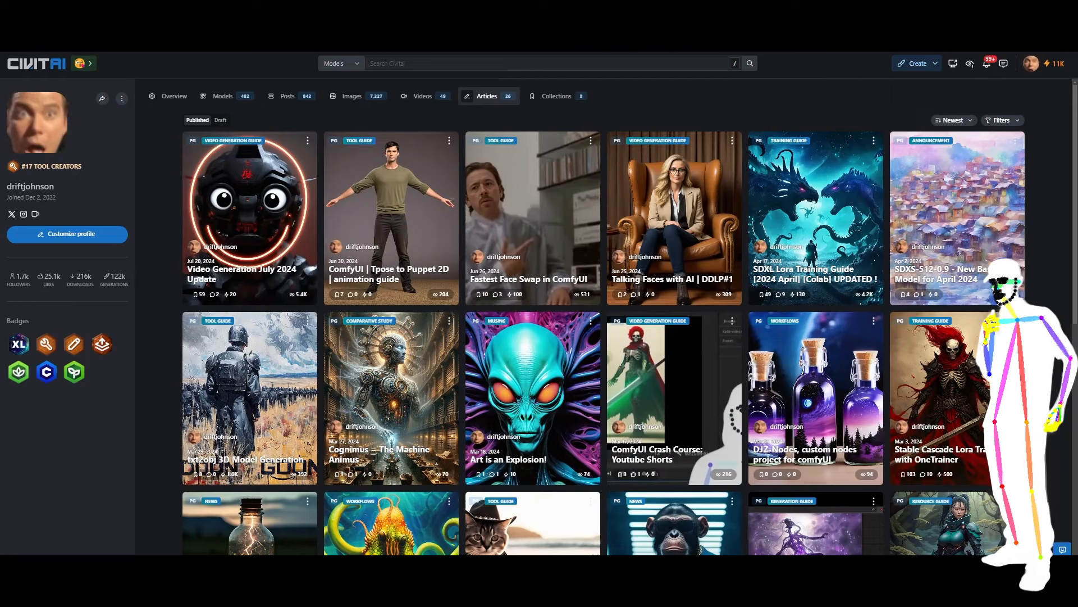
left_click(68, 10)
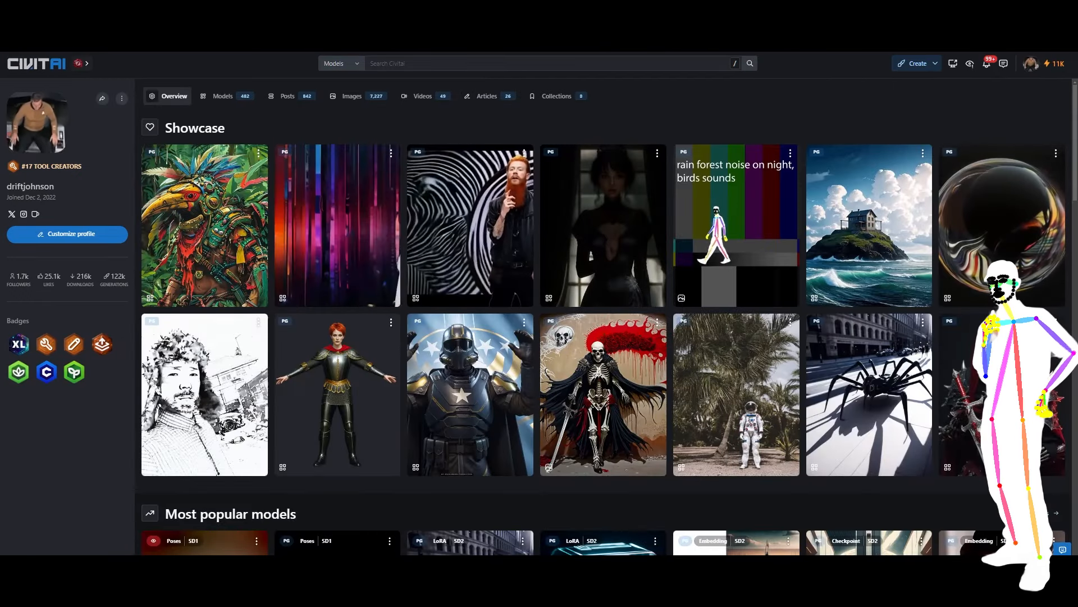